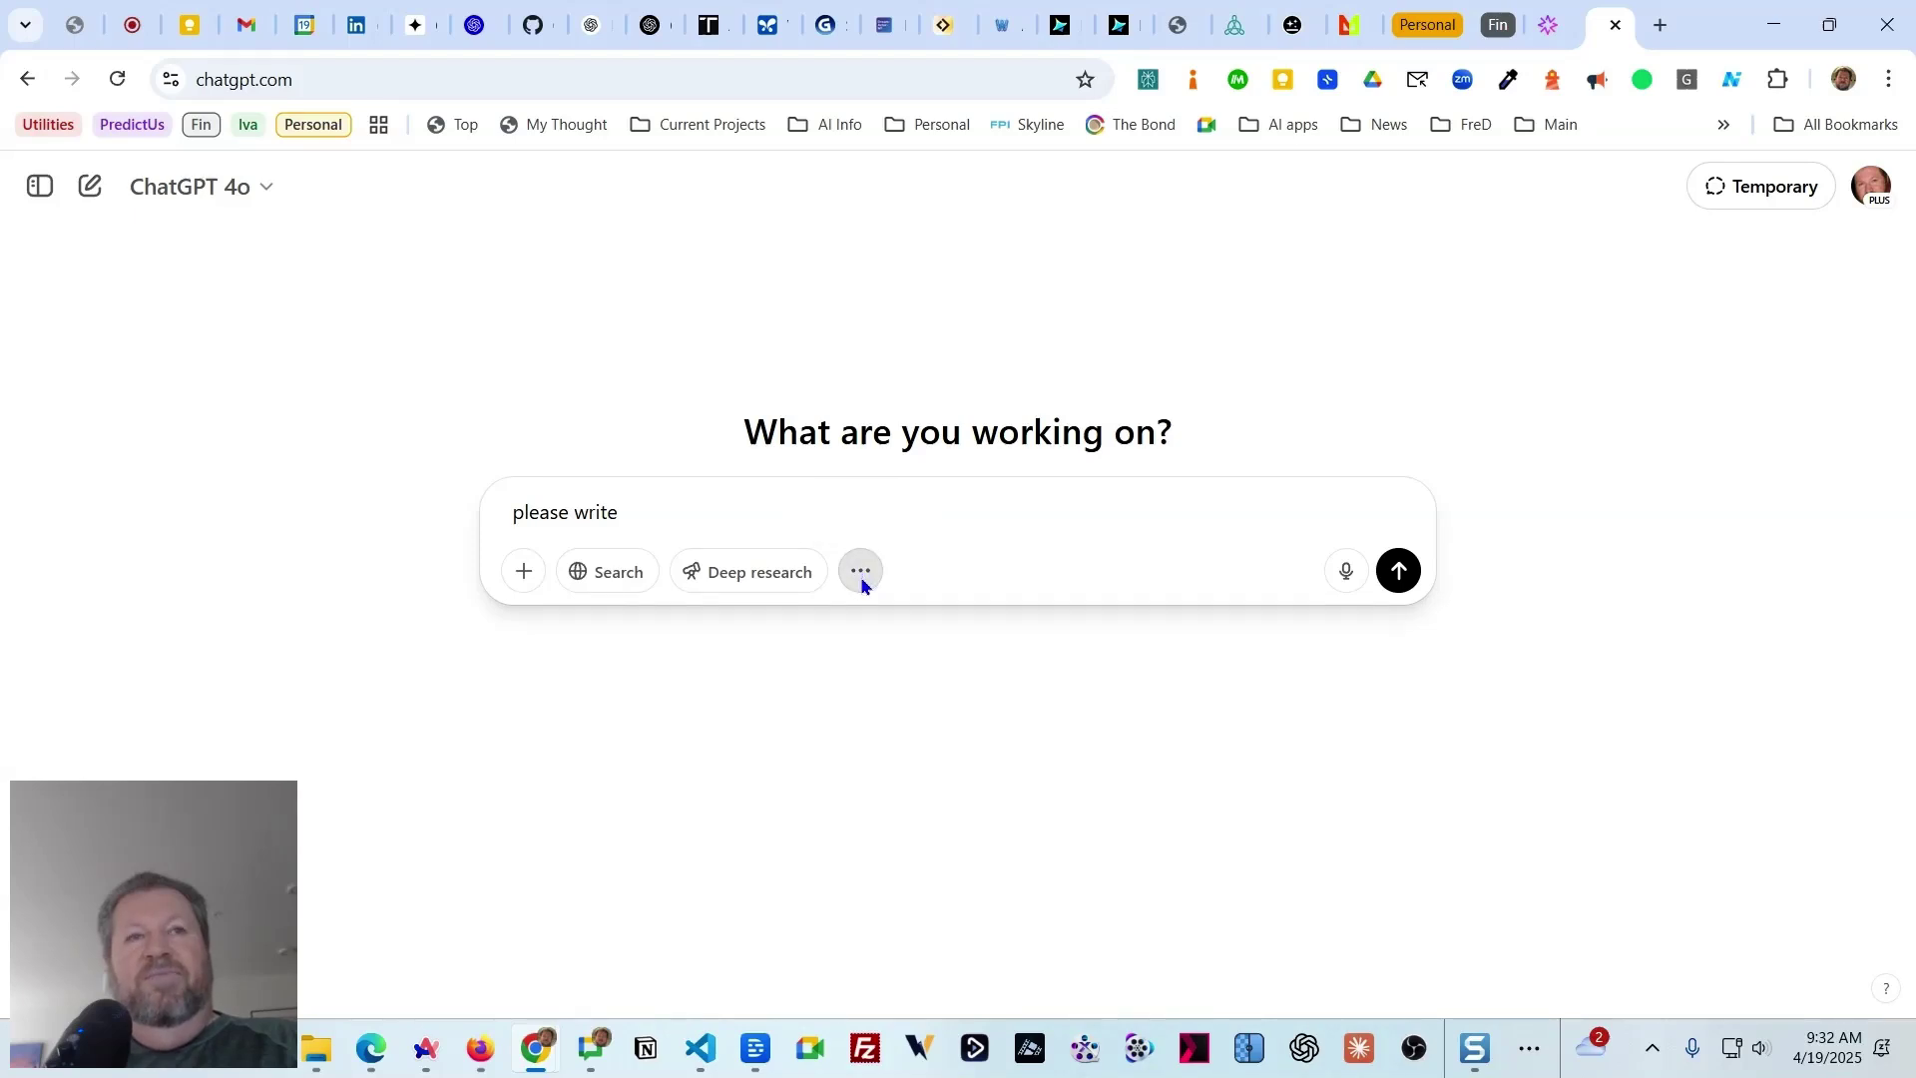
Ask ChatGPT 'why pull down menus in chatgpt don't work in Chrome', then switch to Firefox
left_click(514, 573)
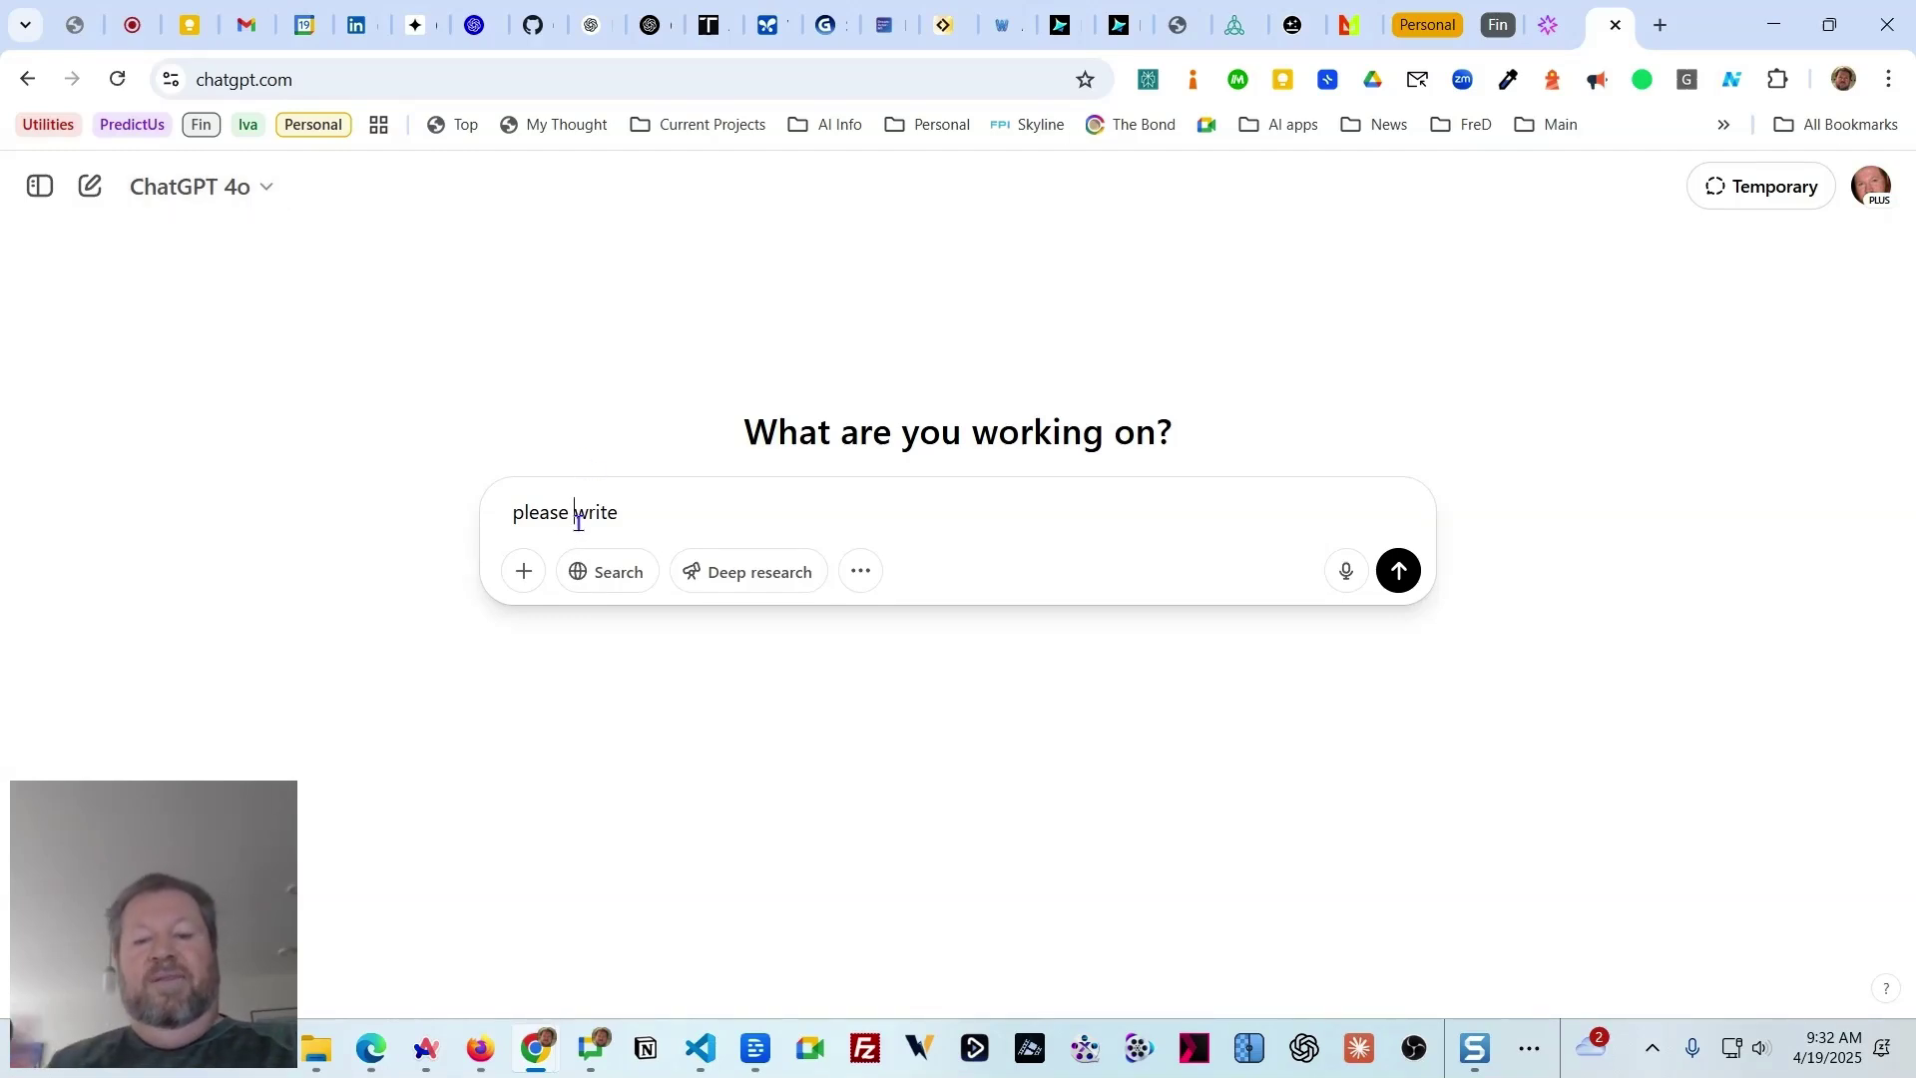
type("w")
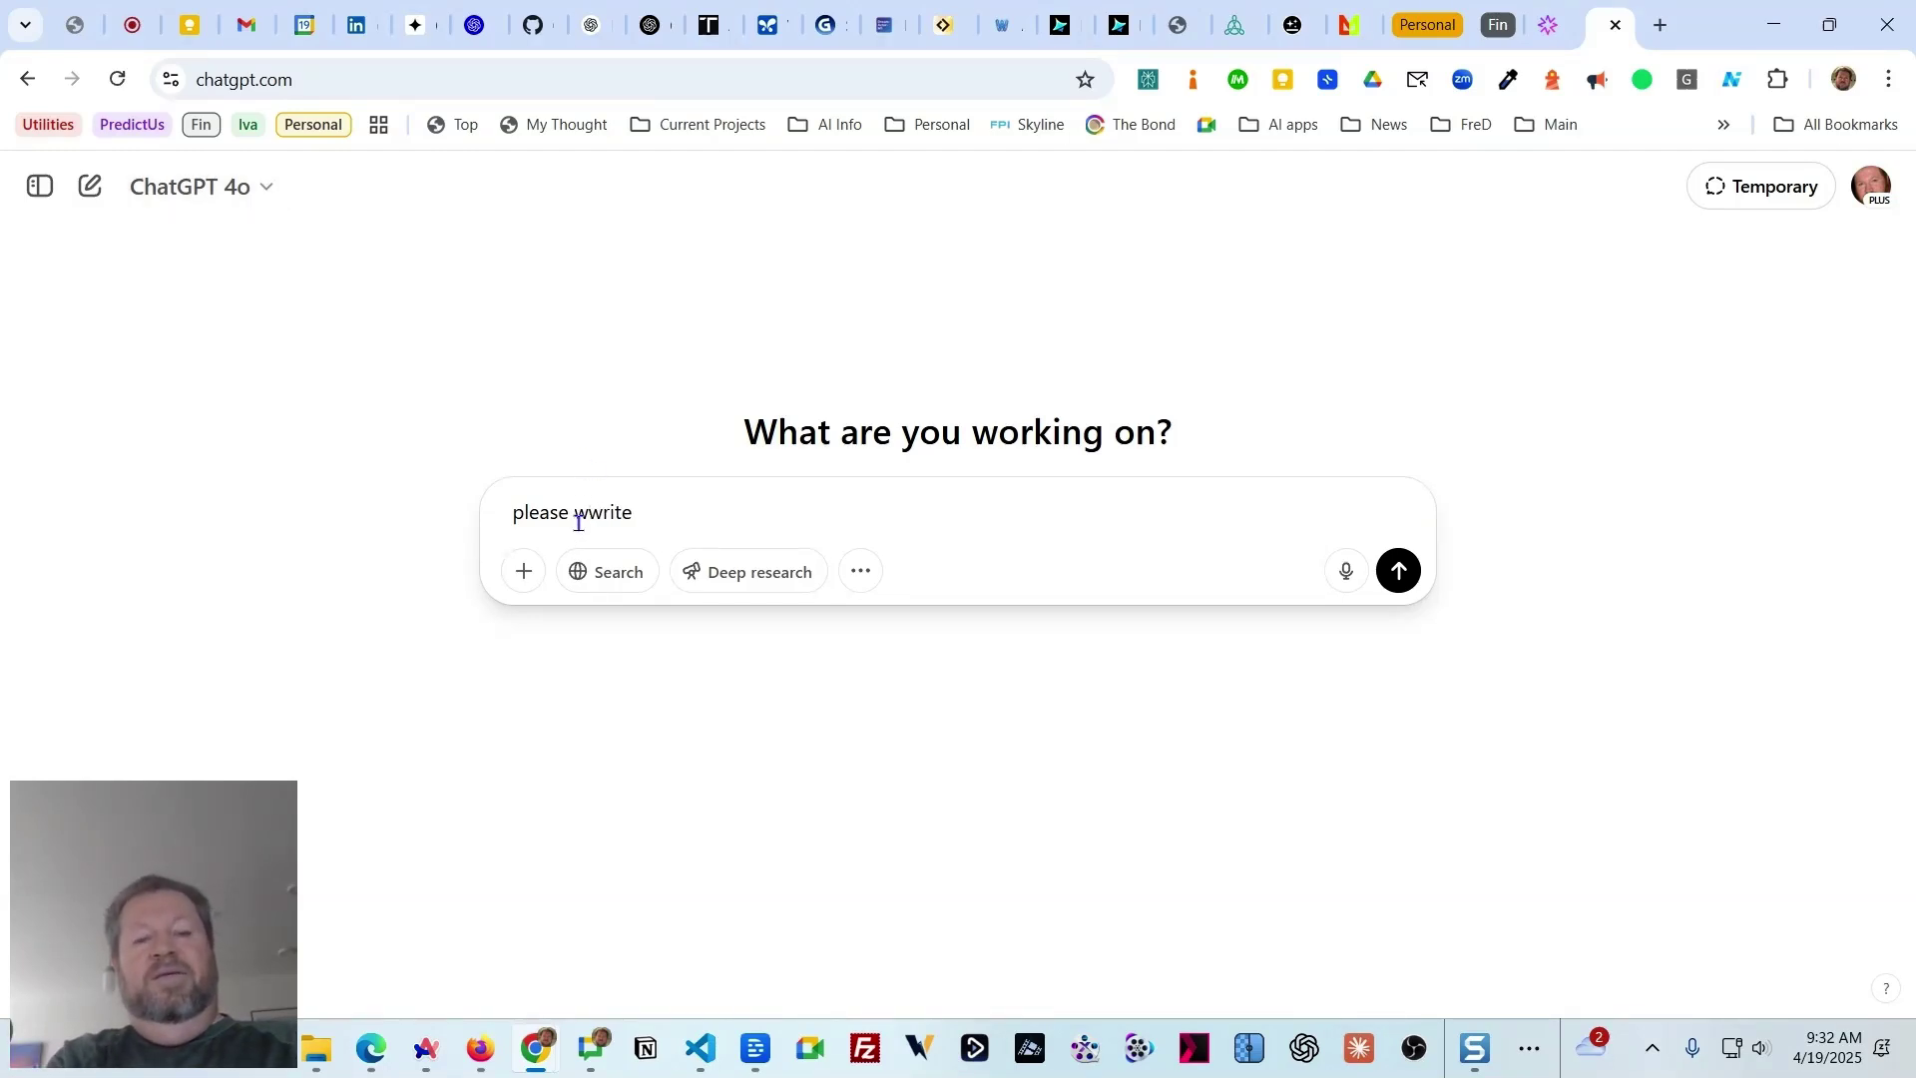
key("ctrl+a")
type("wh")
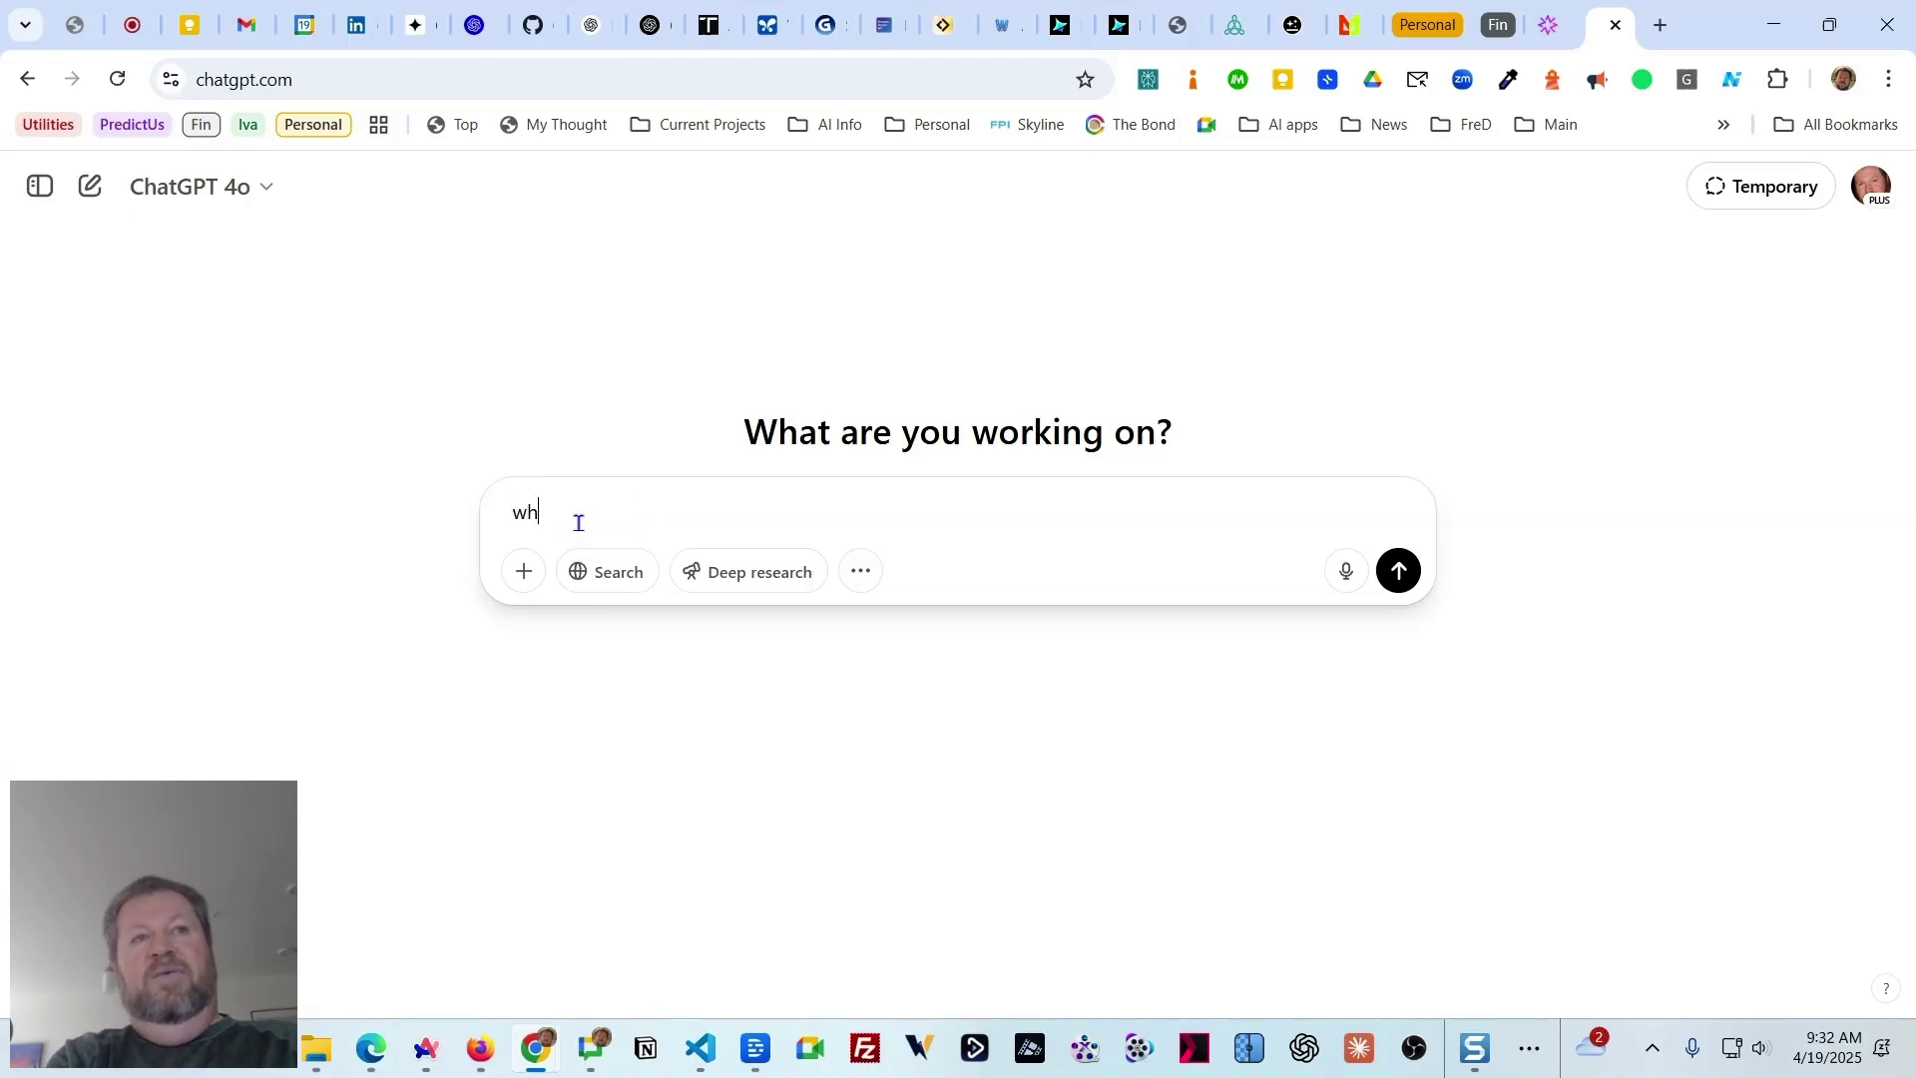
type("y pu")
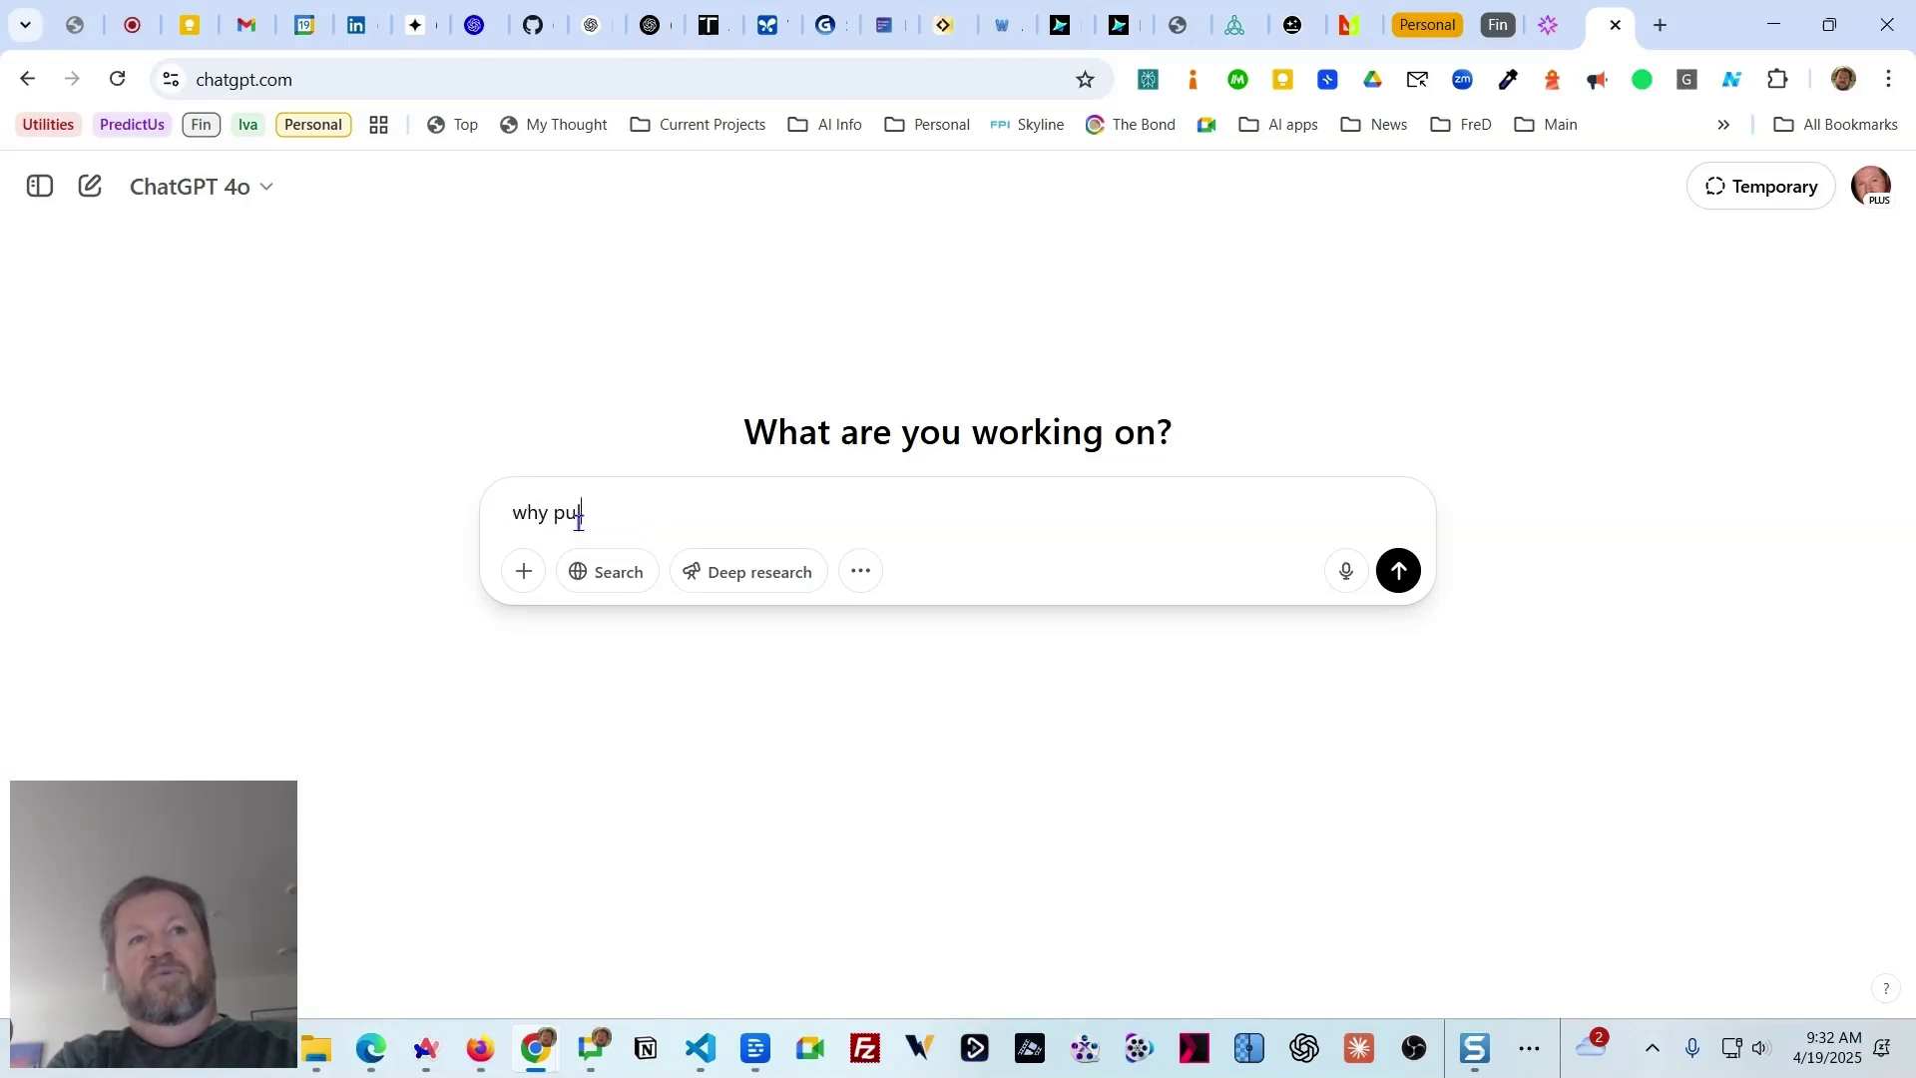
type("ll down menus ")
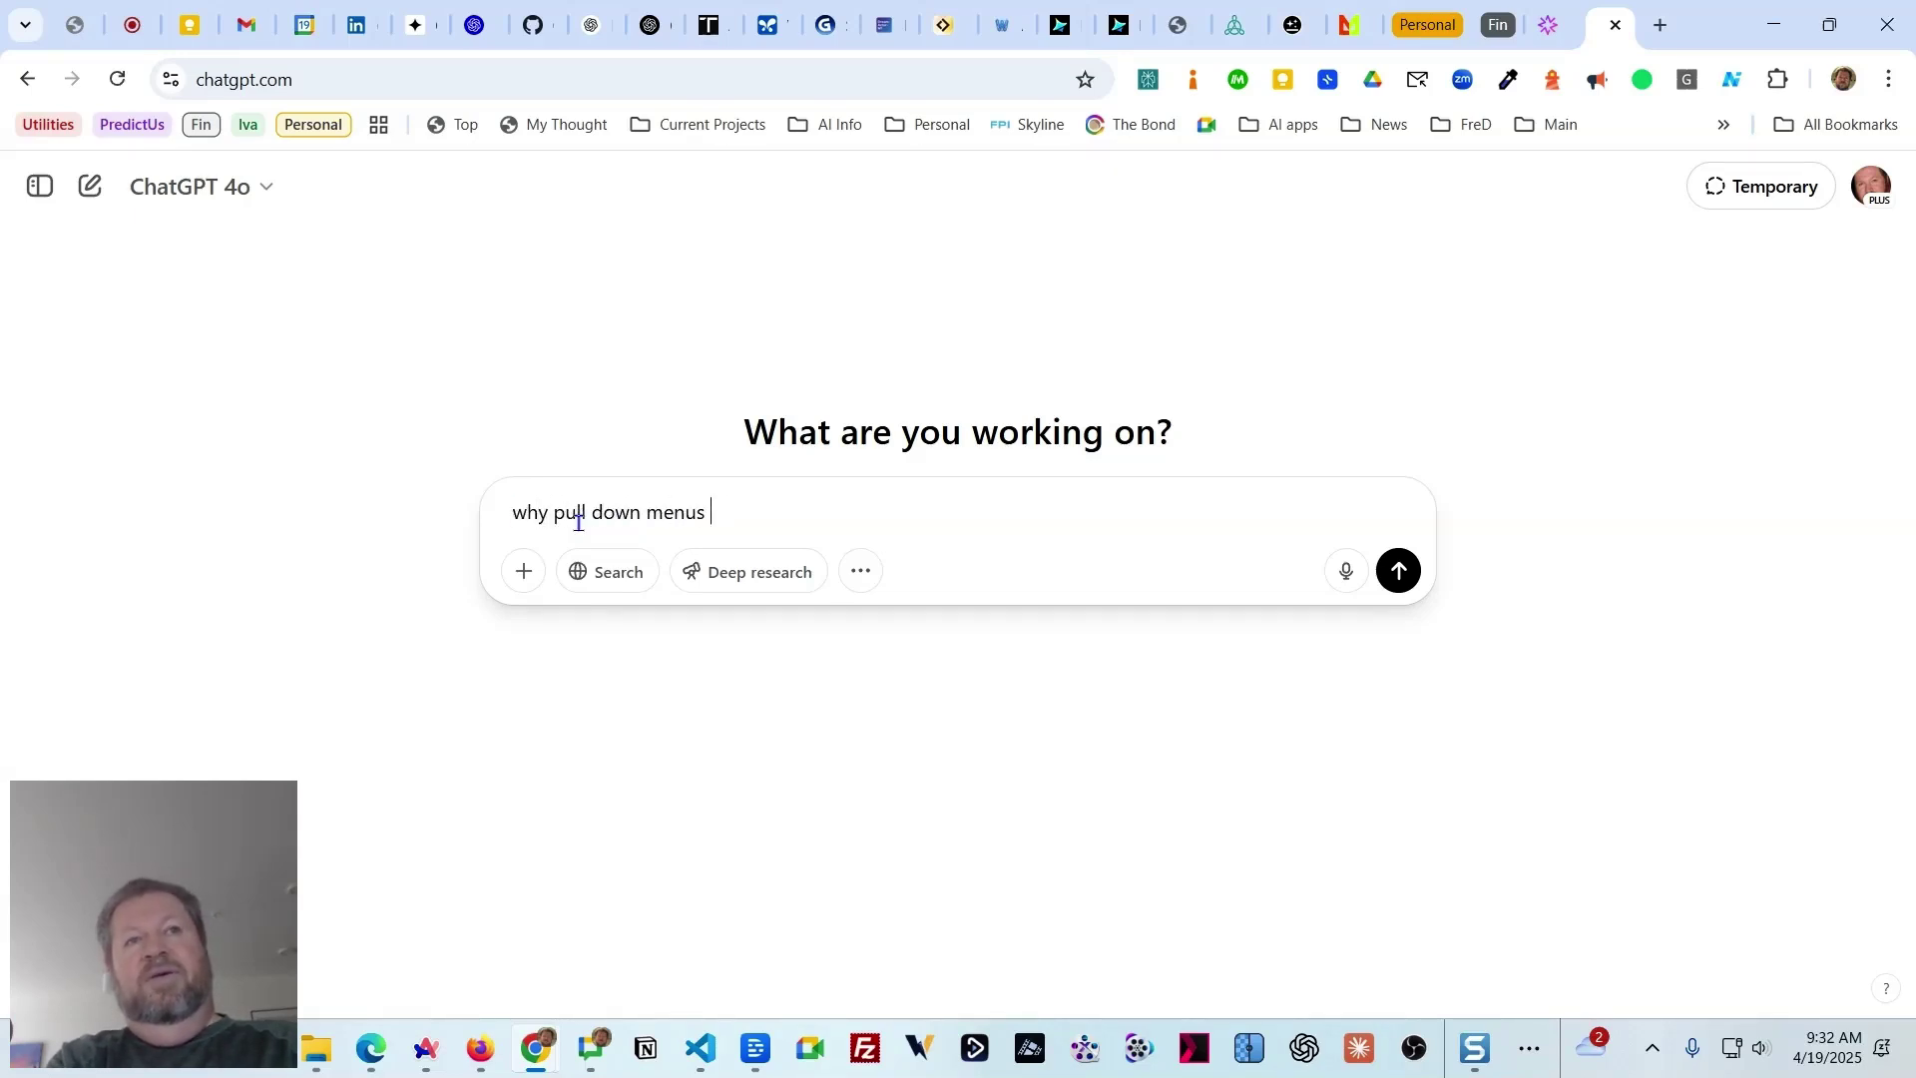
type("in chatgpt don")
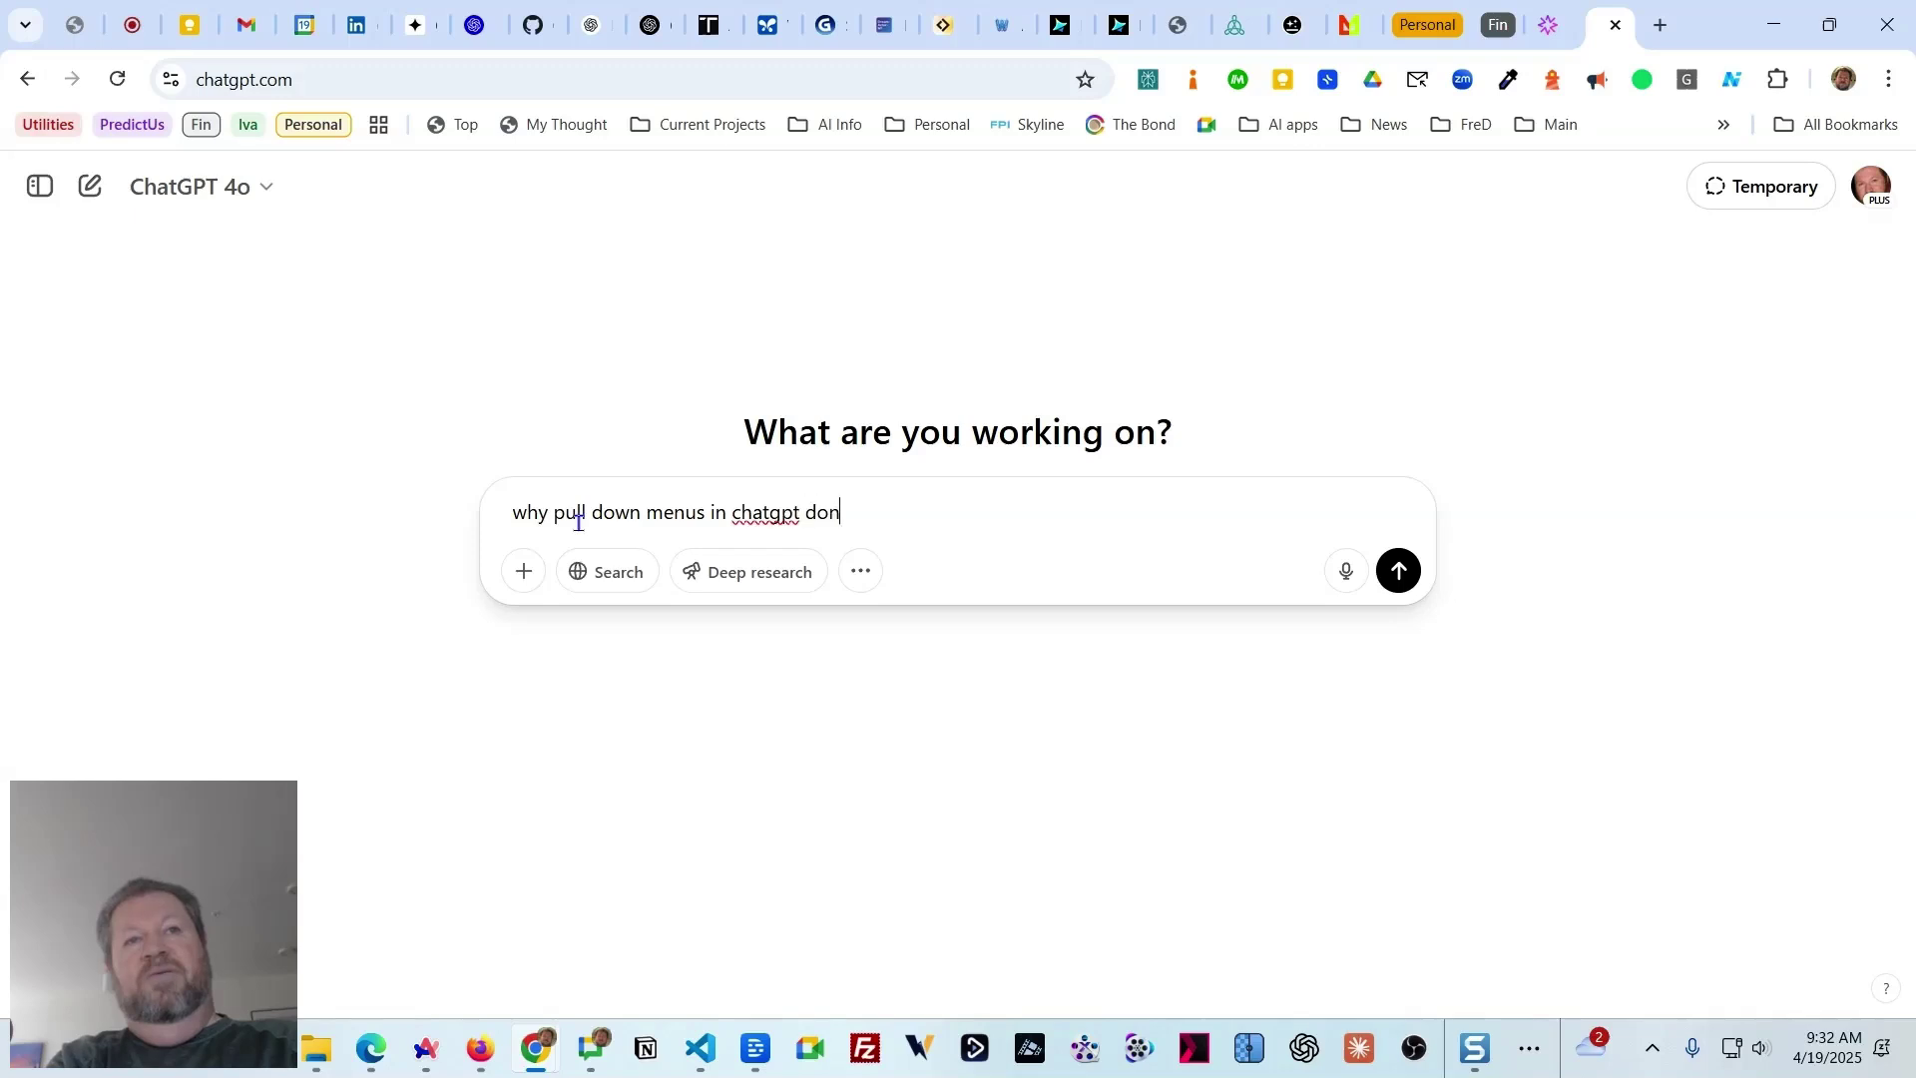
type("'t work in Chrome")
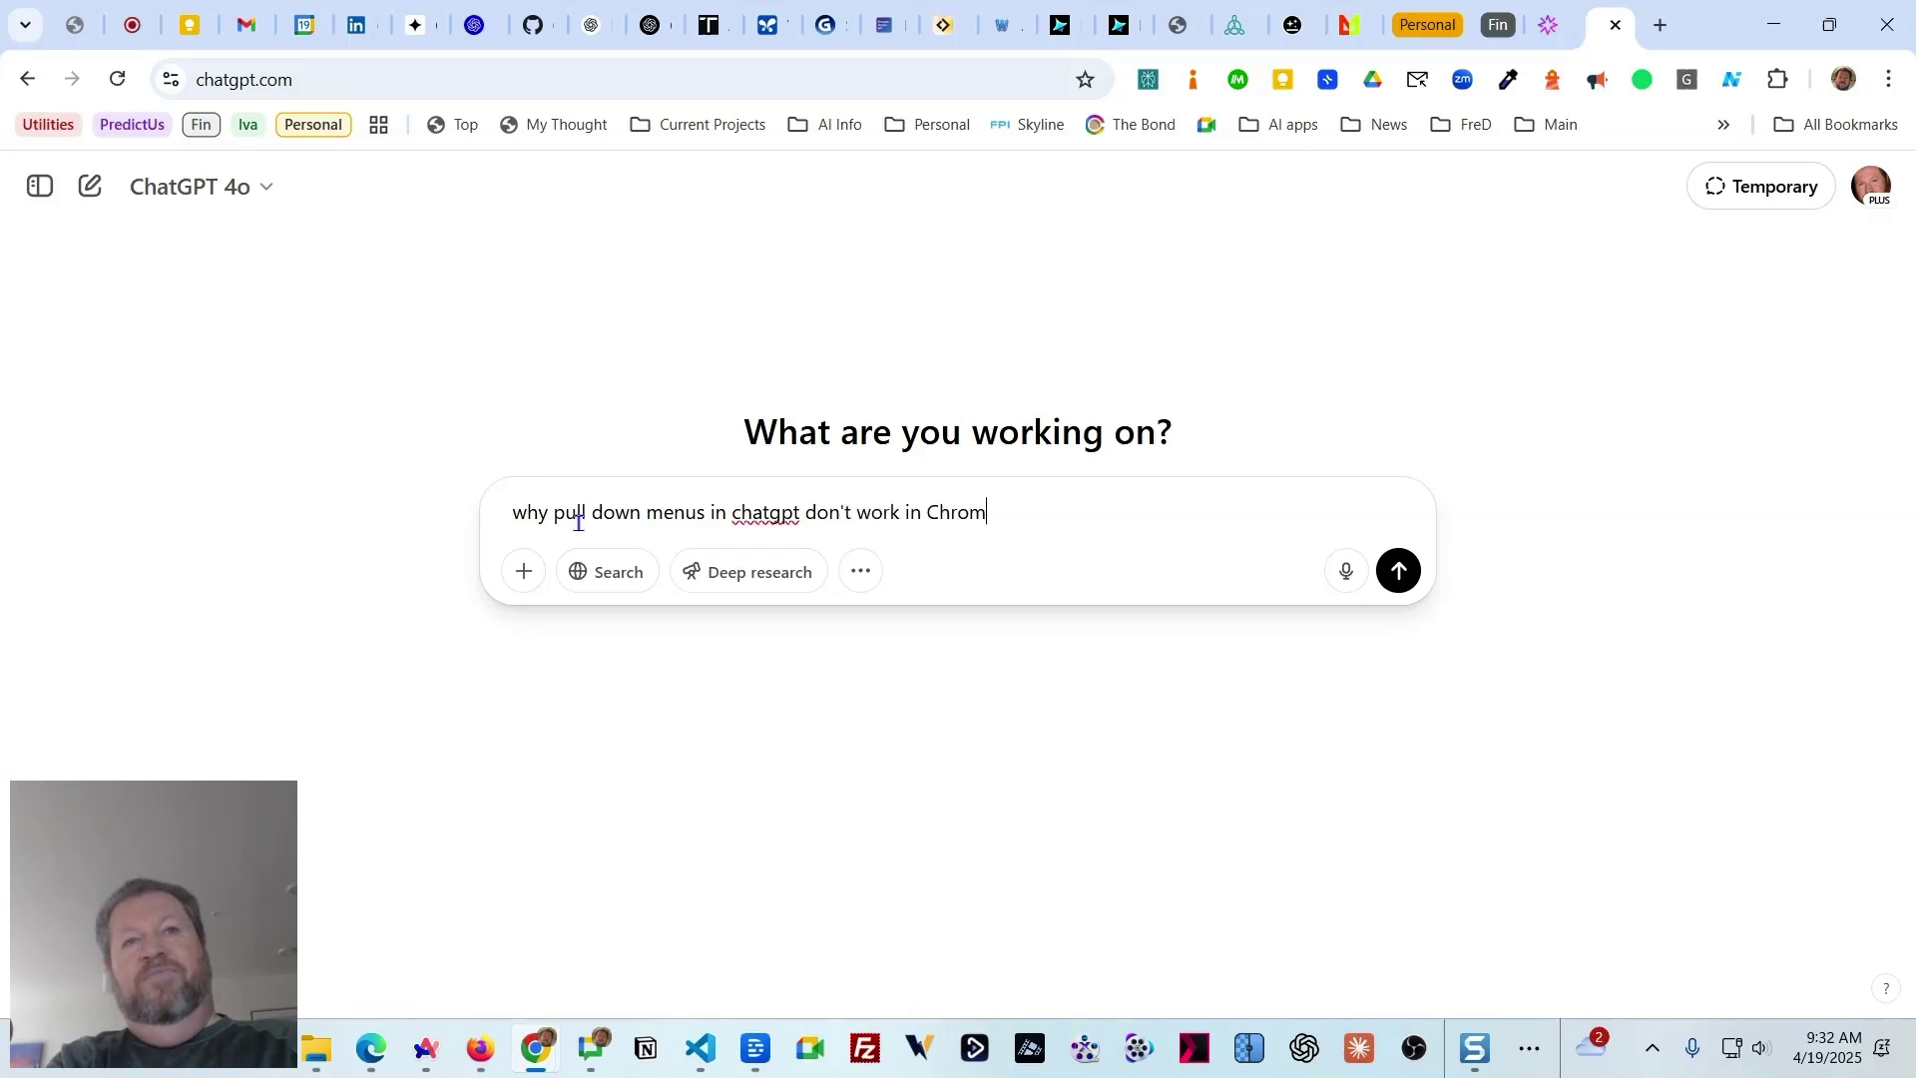
key("Return")
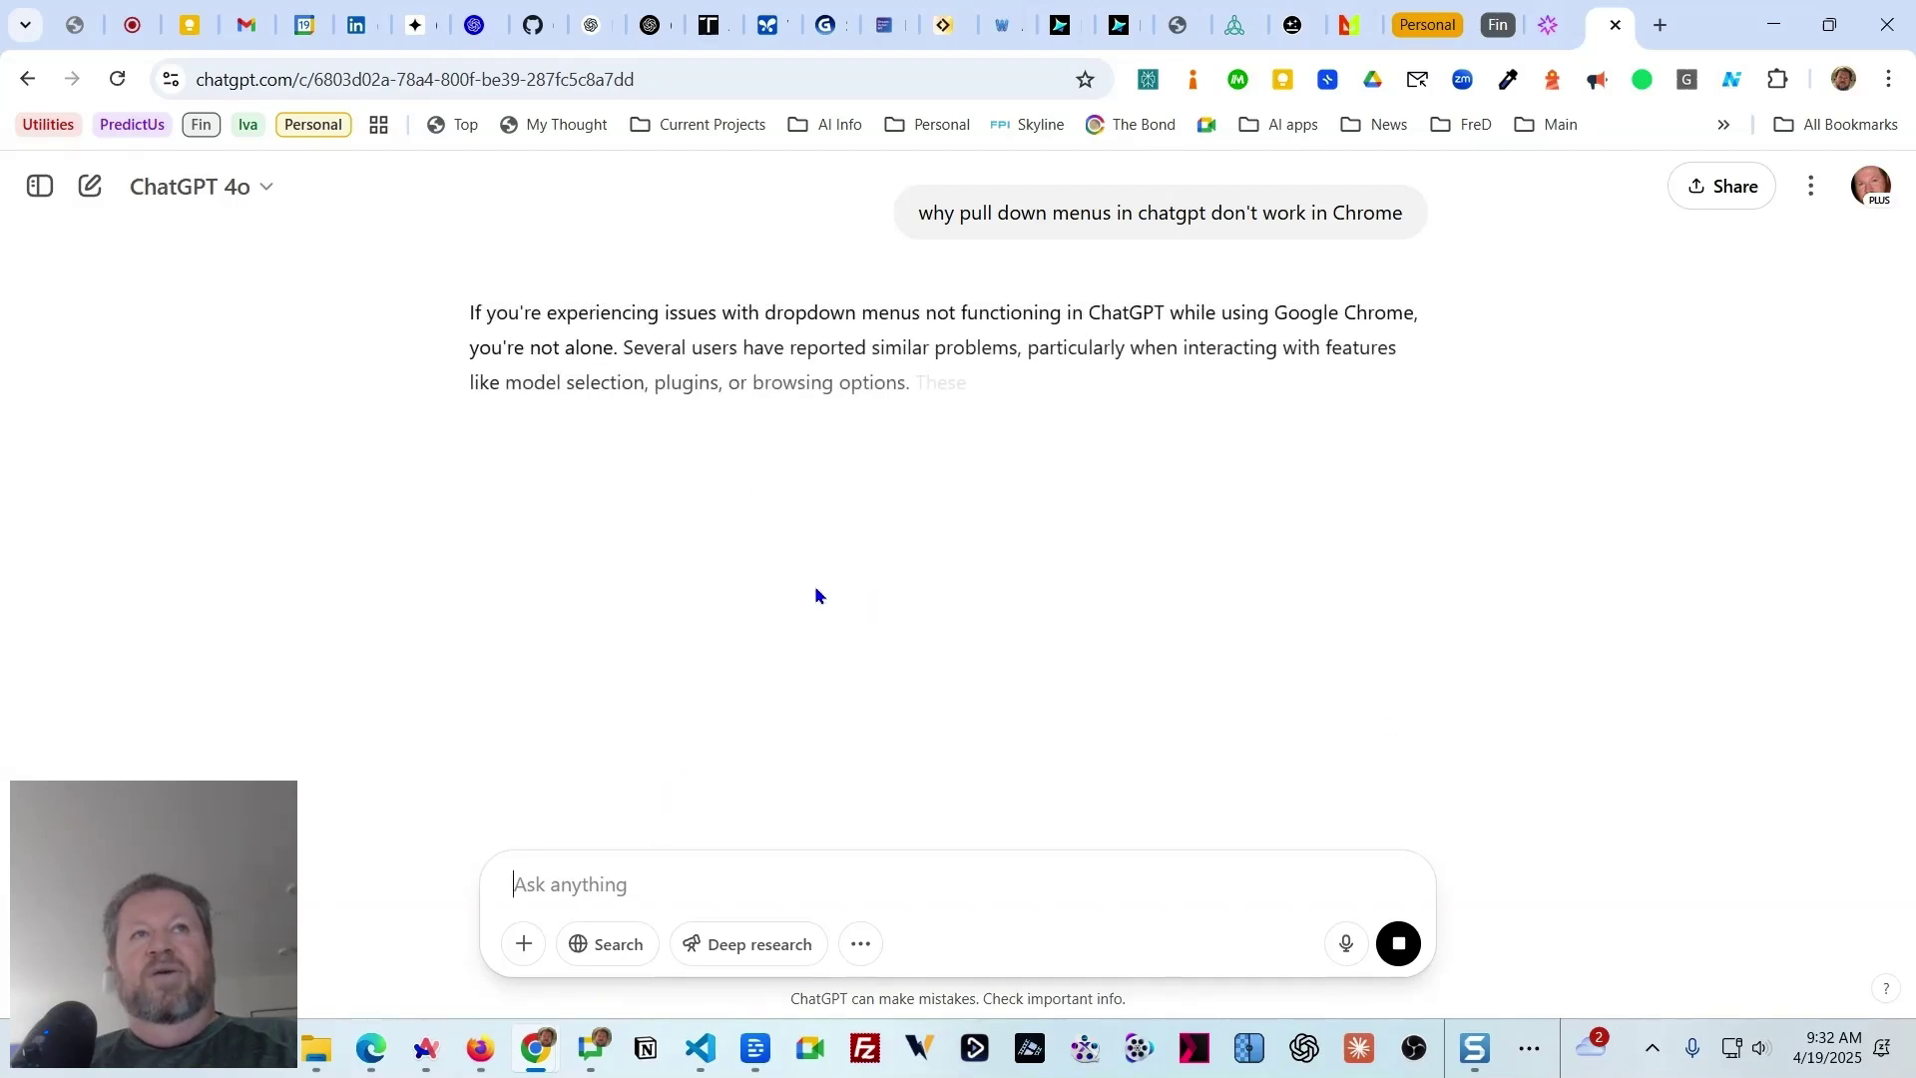
left_click(480, 1047)
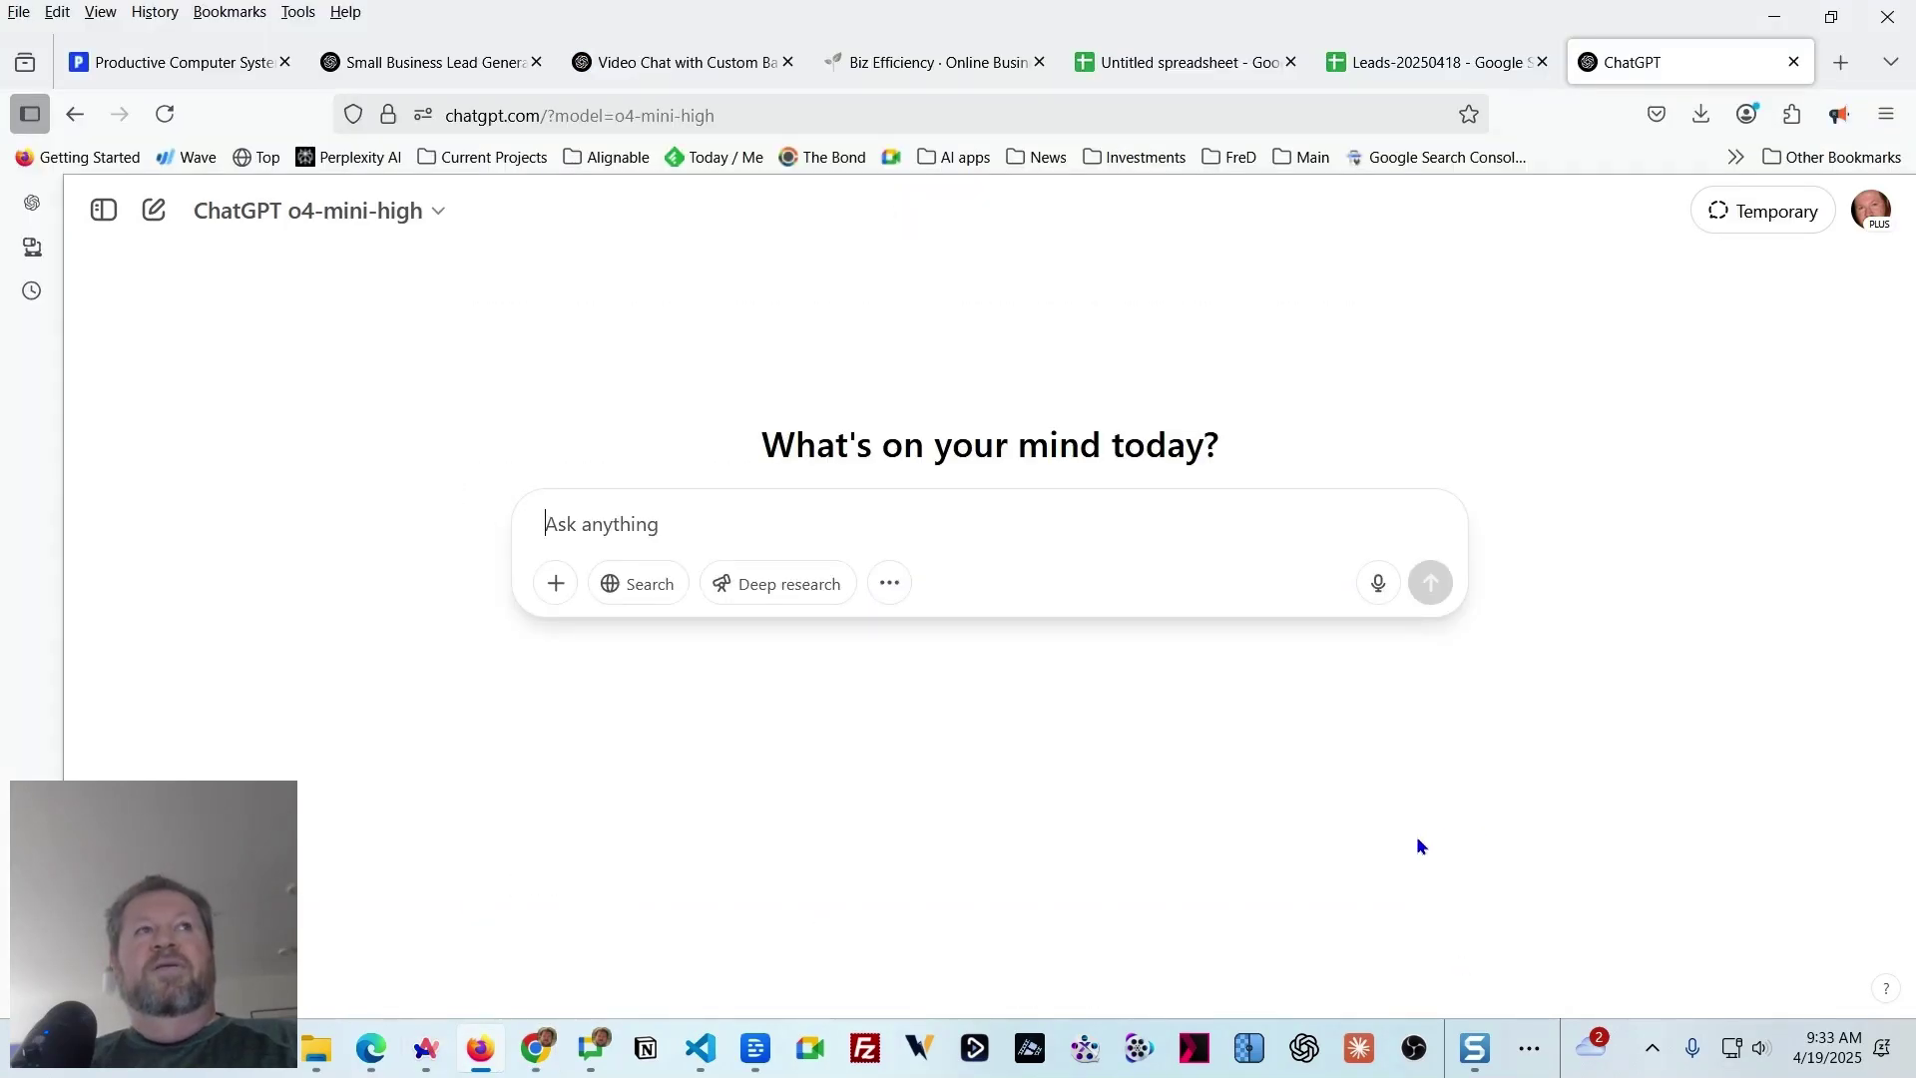
Confirm the model list, attachment menu and tools menu each open and close in Firefox, then minimize Firefox
left_click(437, 211)
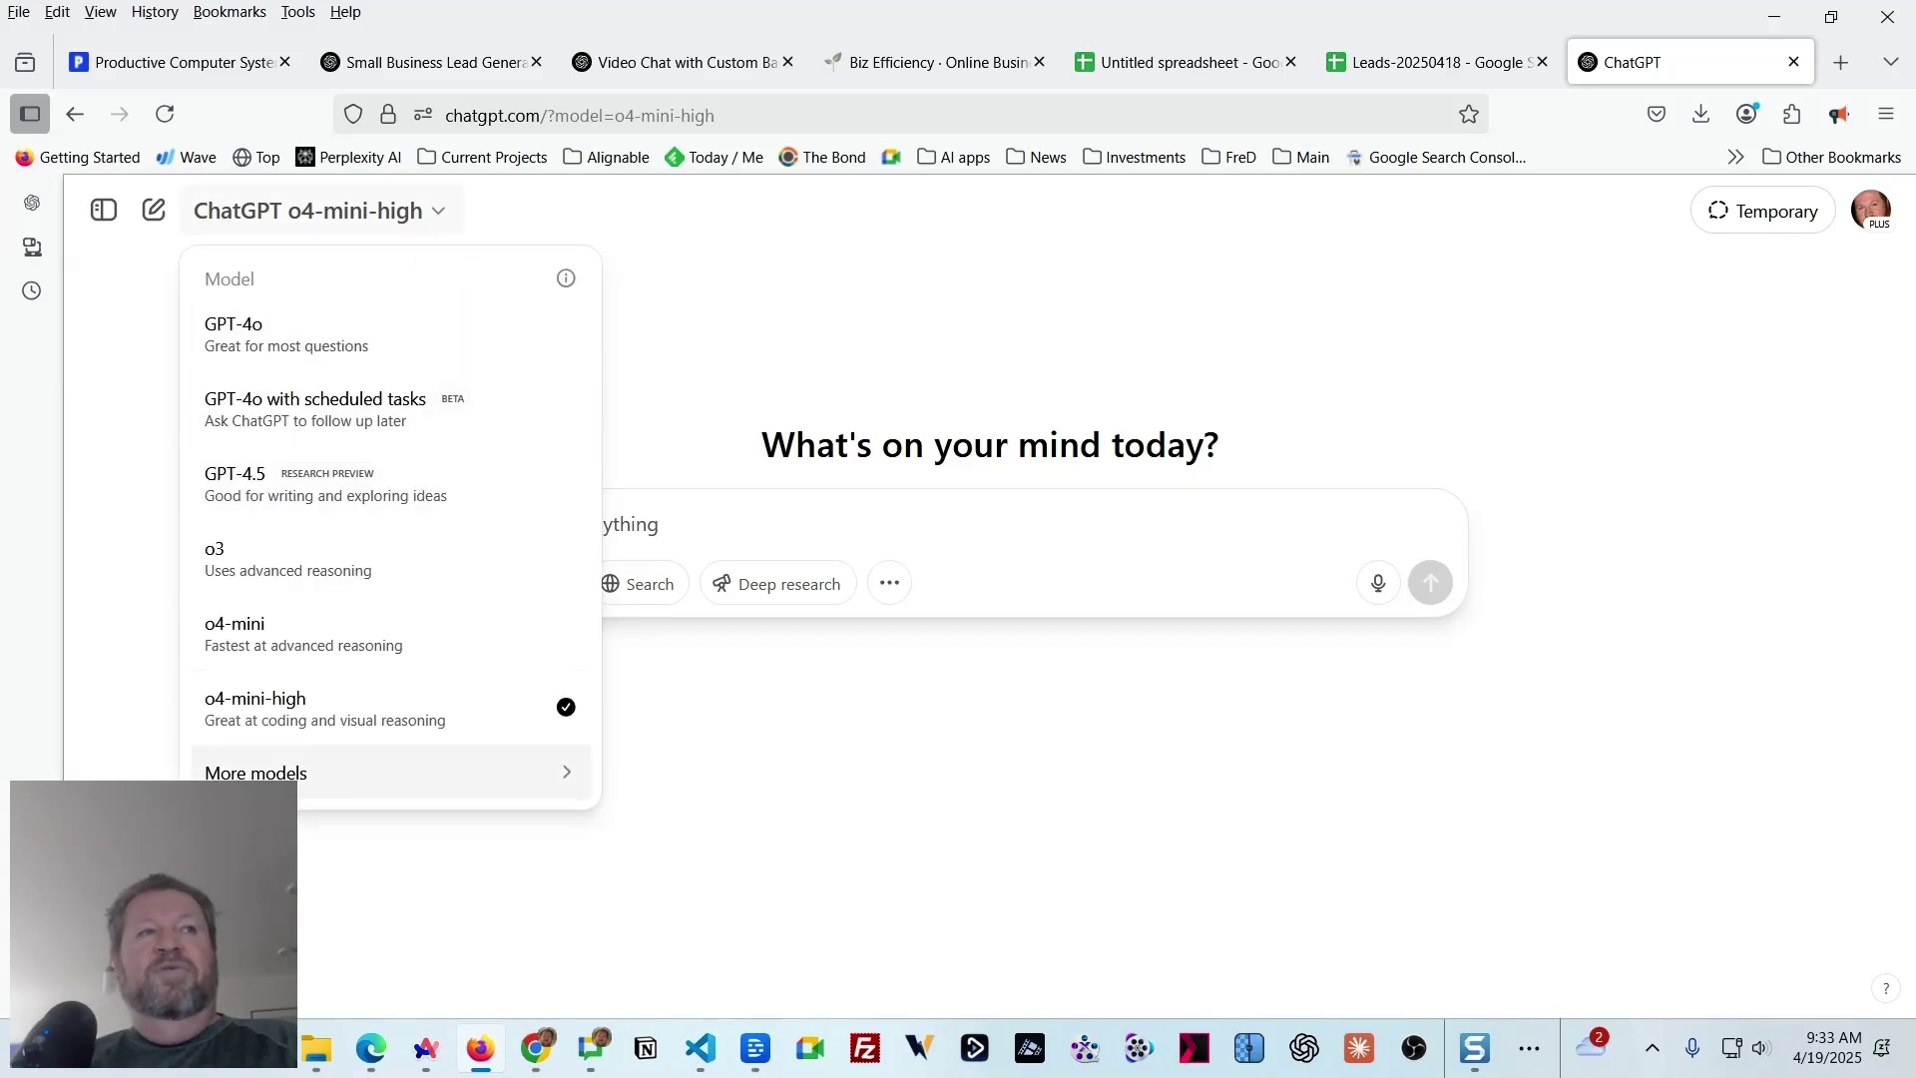
left_click(793, 843)
left_click(555, 587)
mouse_move(646, 407)
left_click(948, 733)
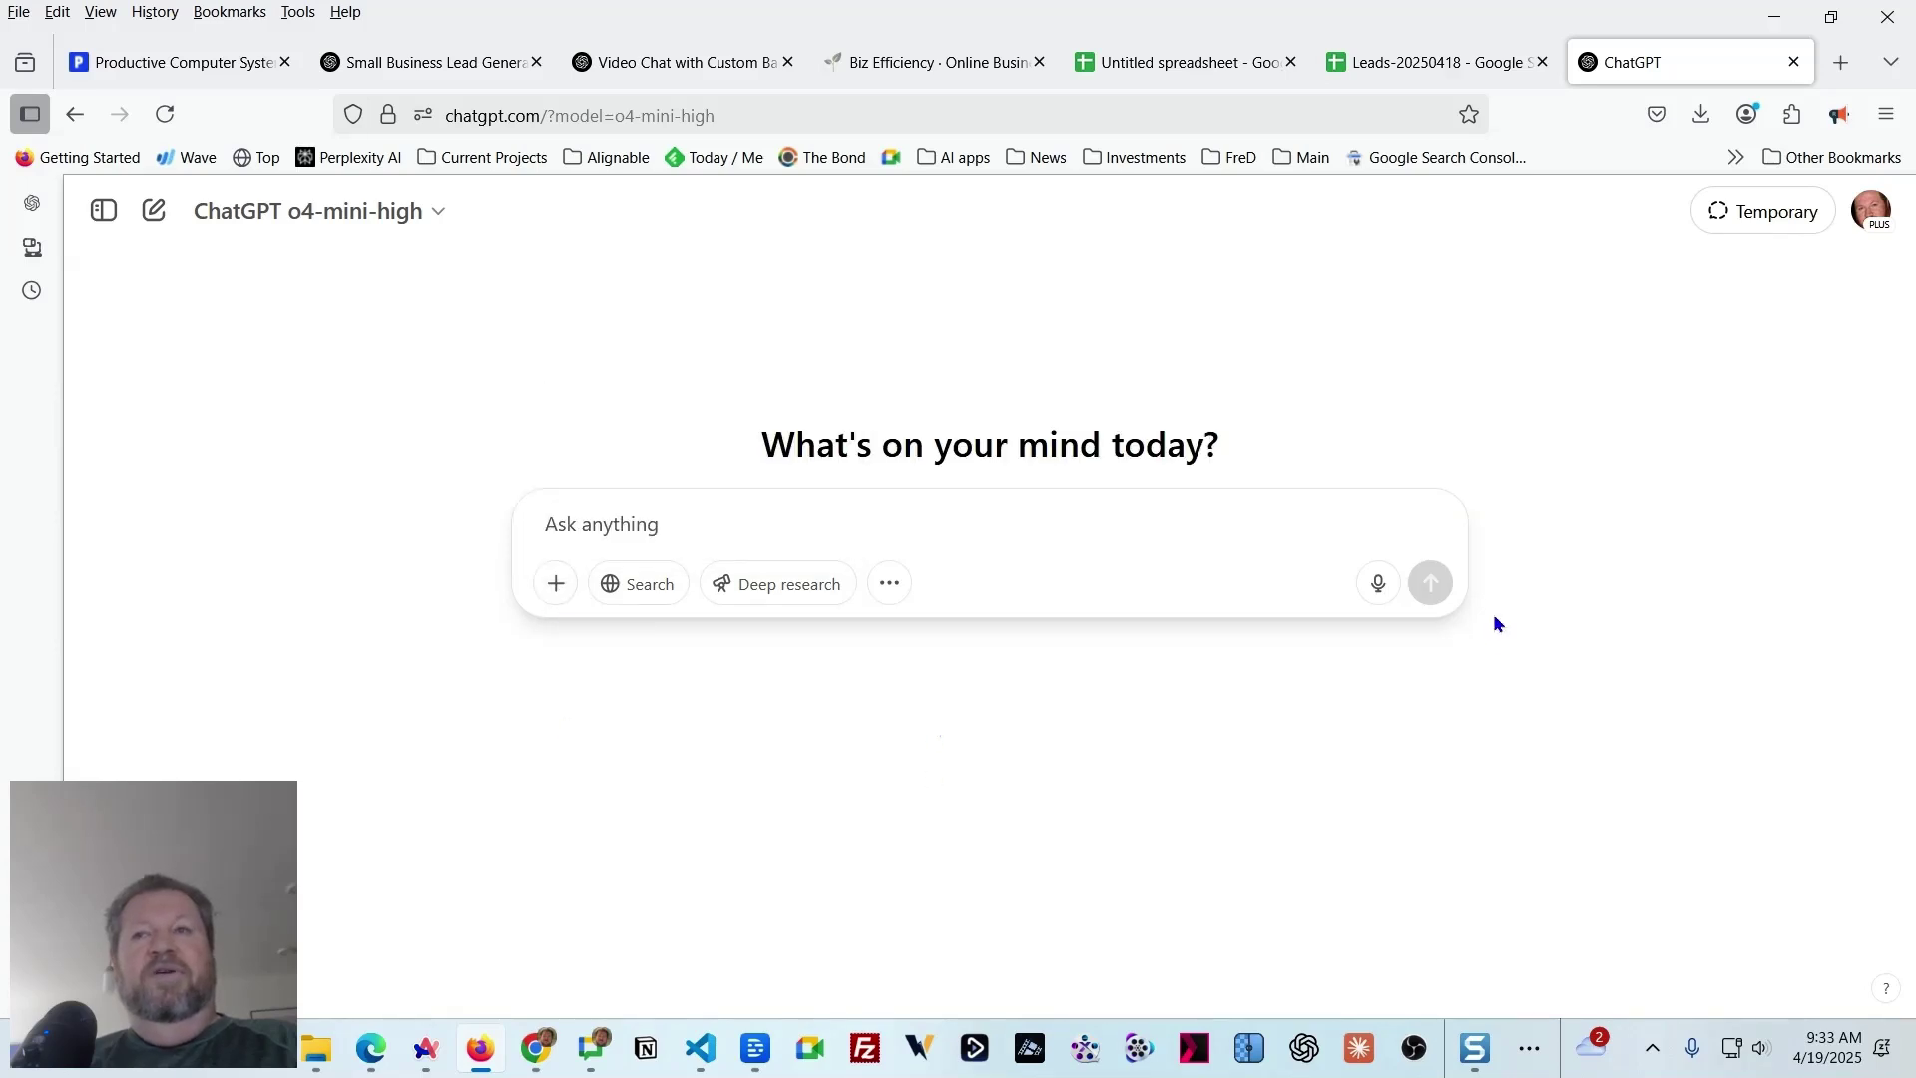
left_click(889, 582)
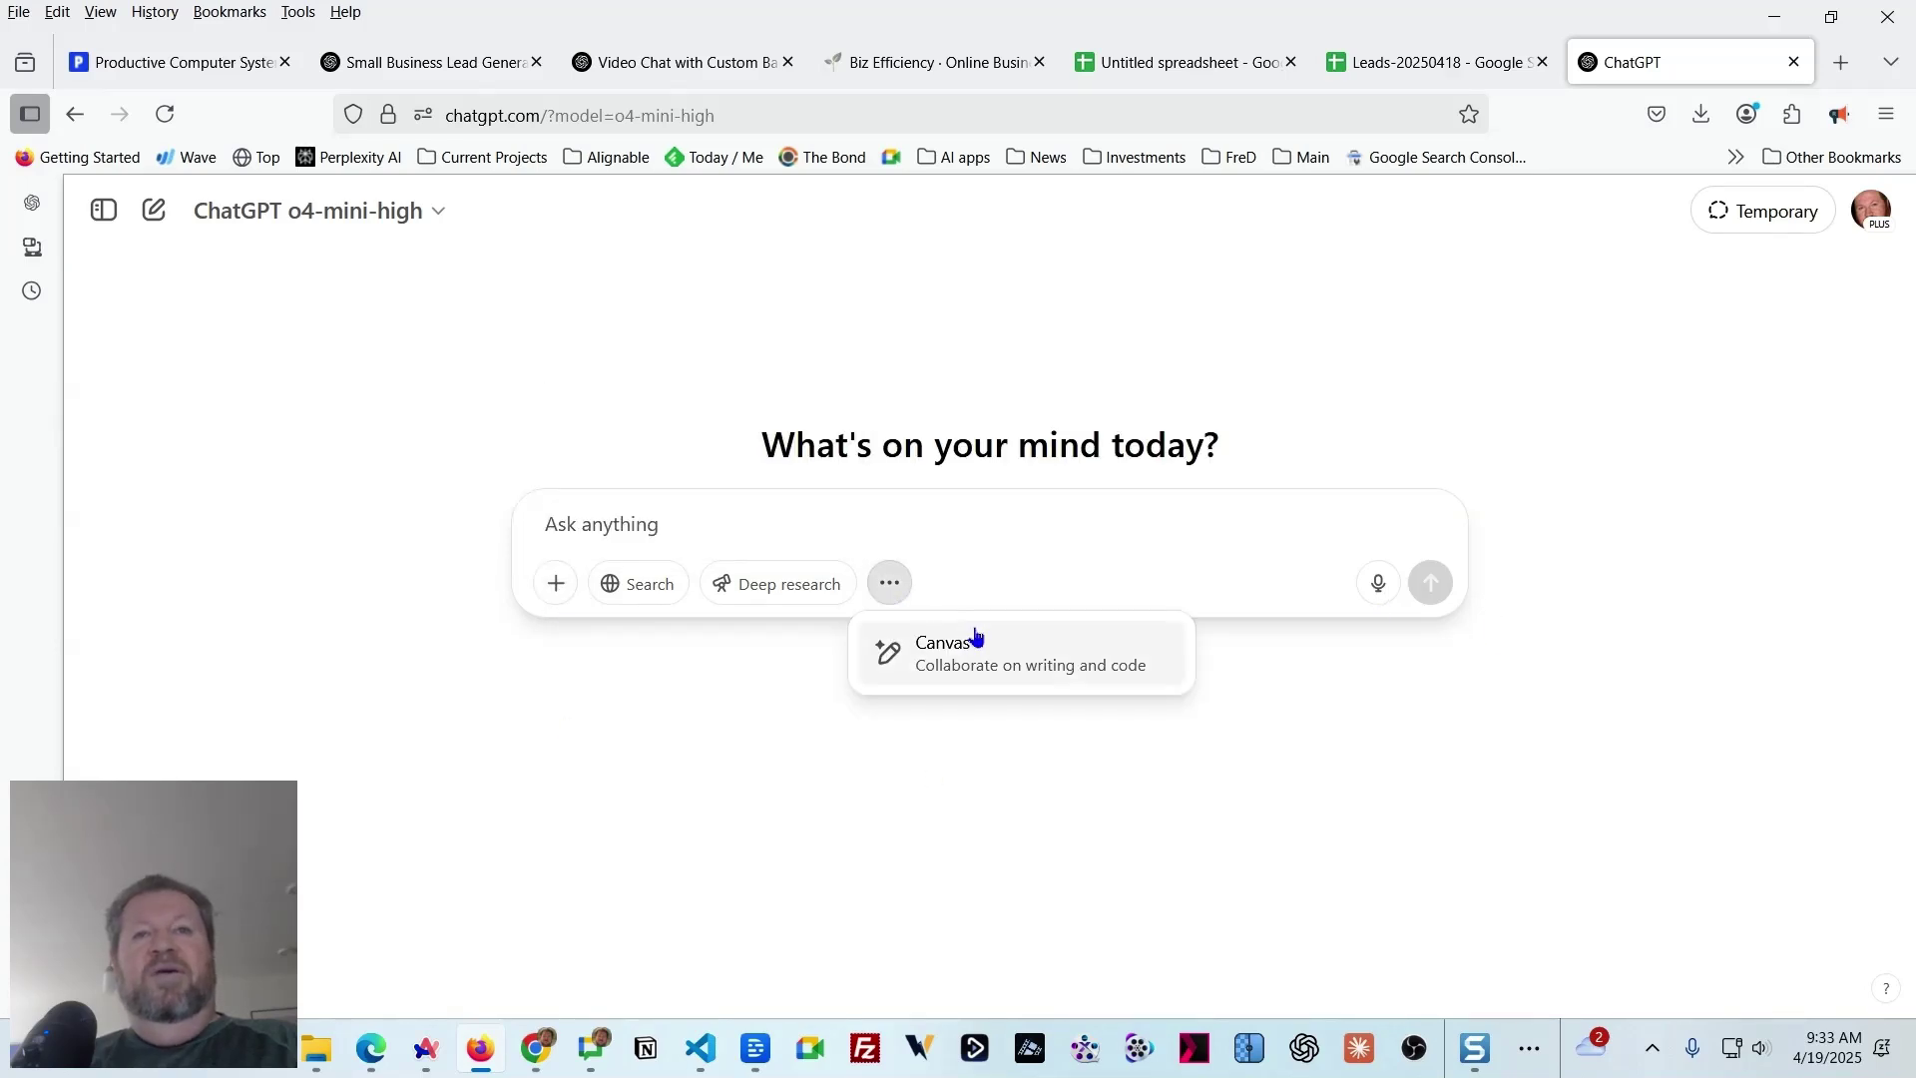
left_click(743, 683)
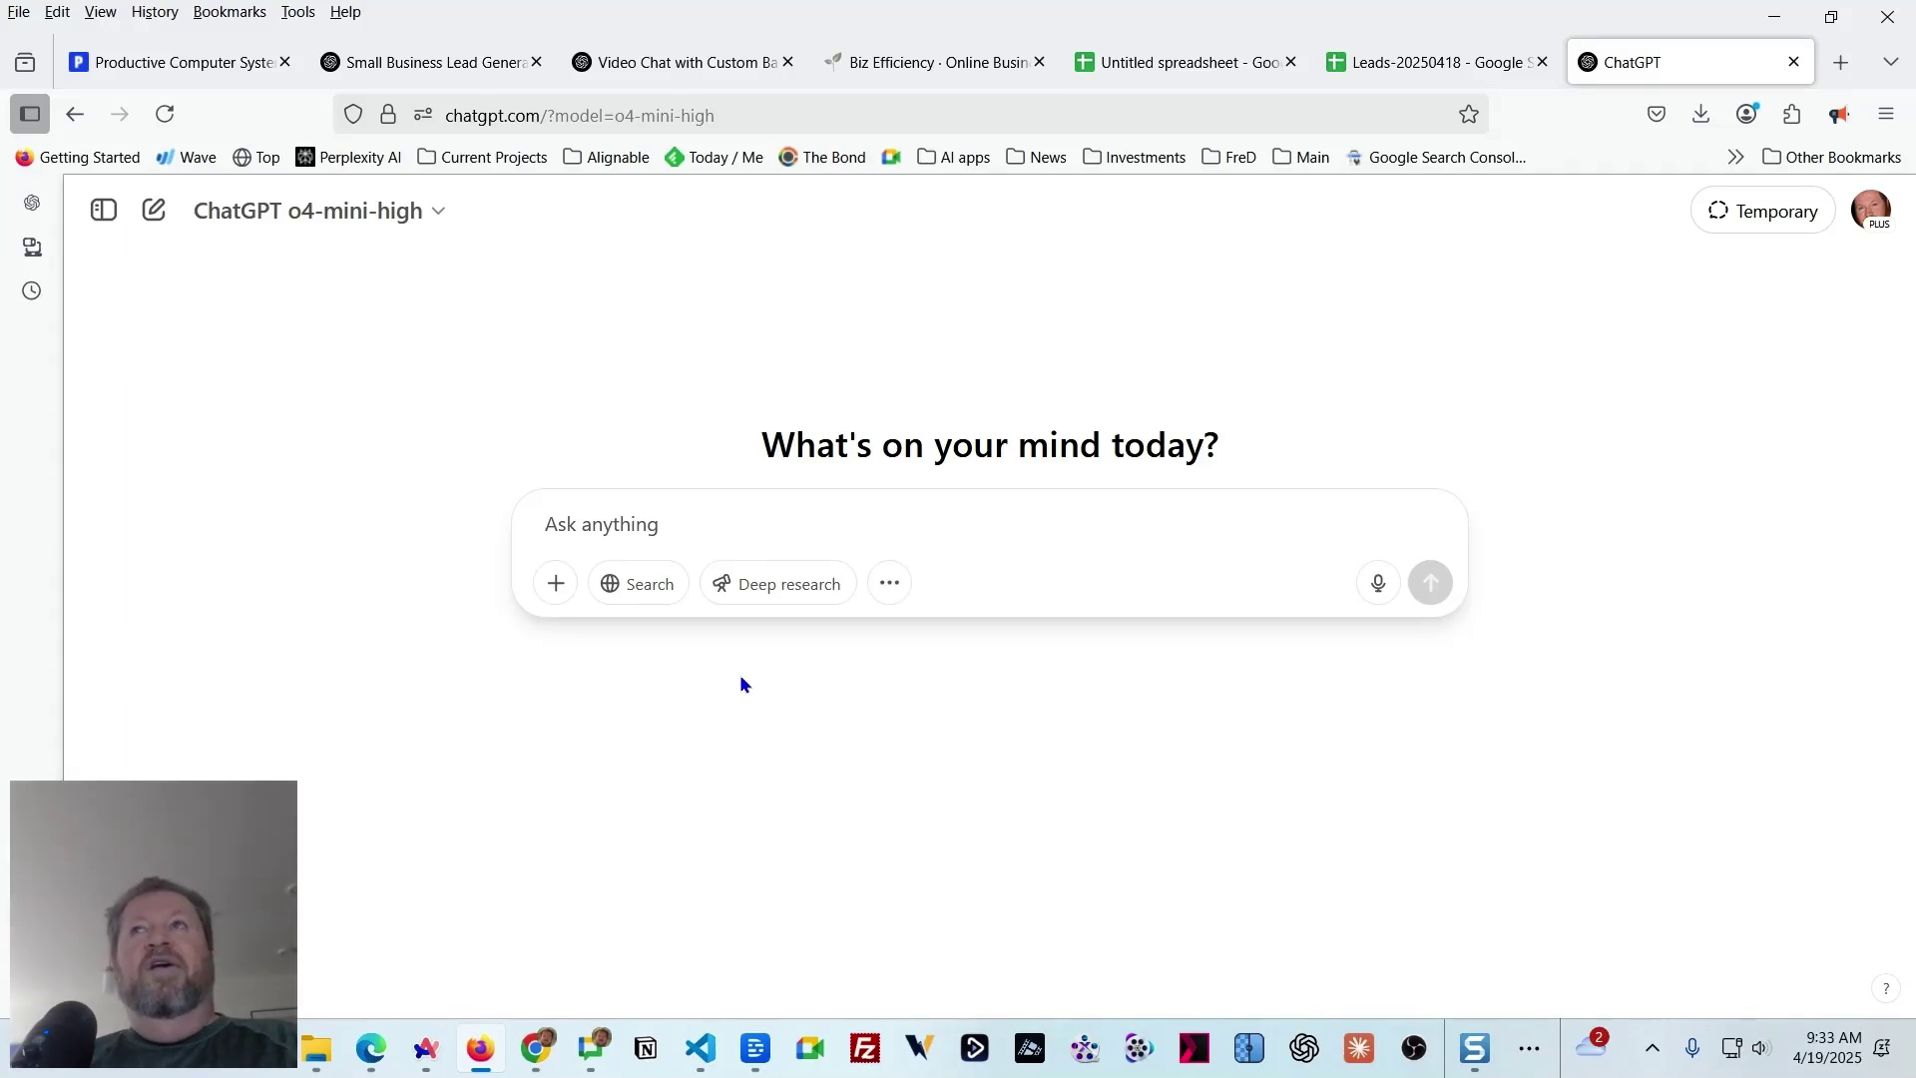
left_click(1773, 20)
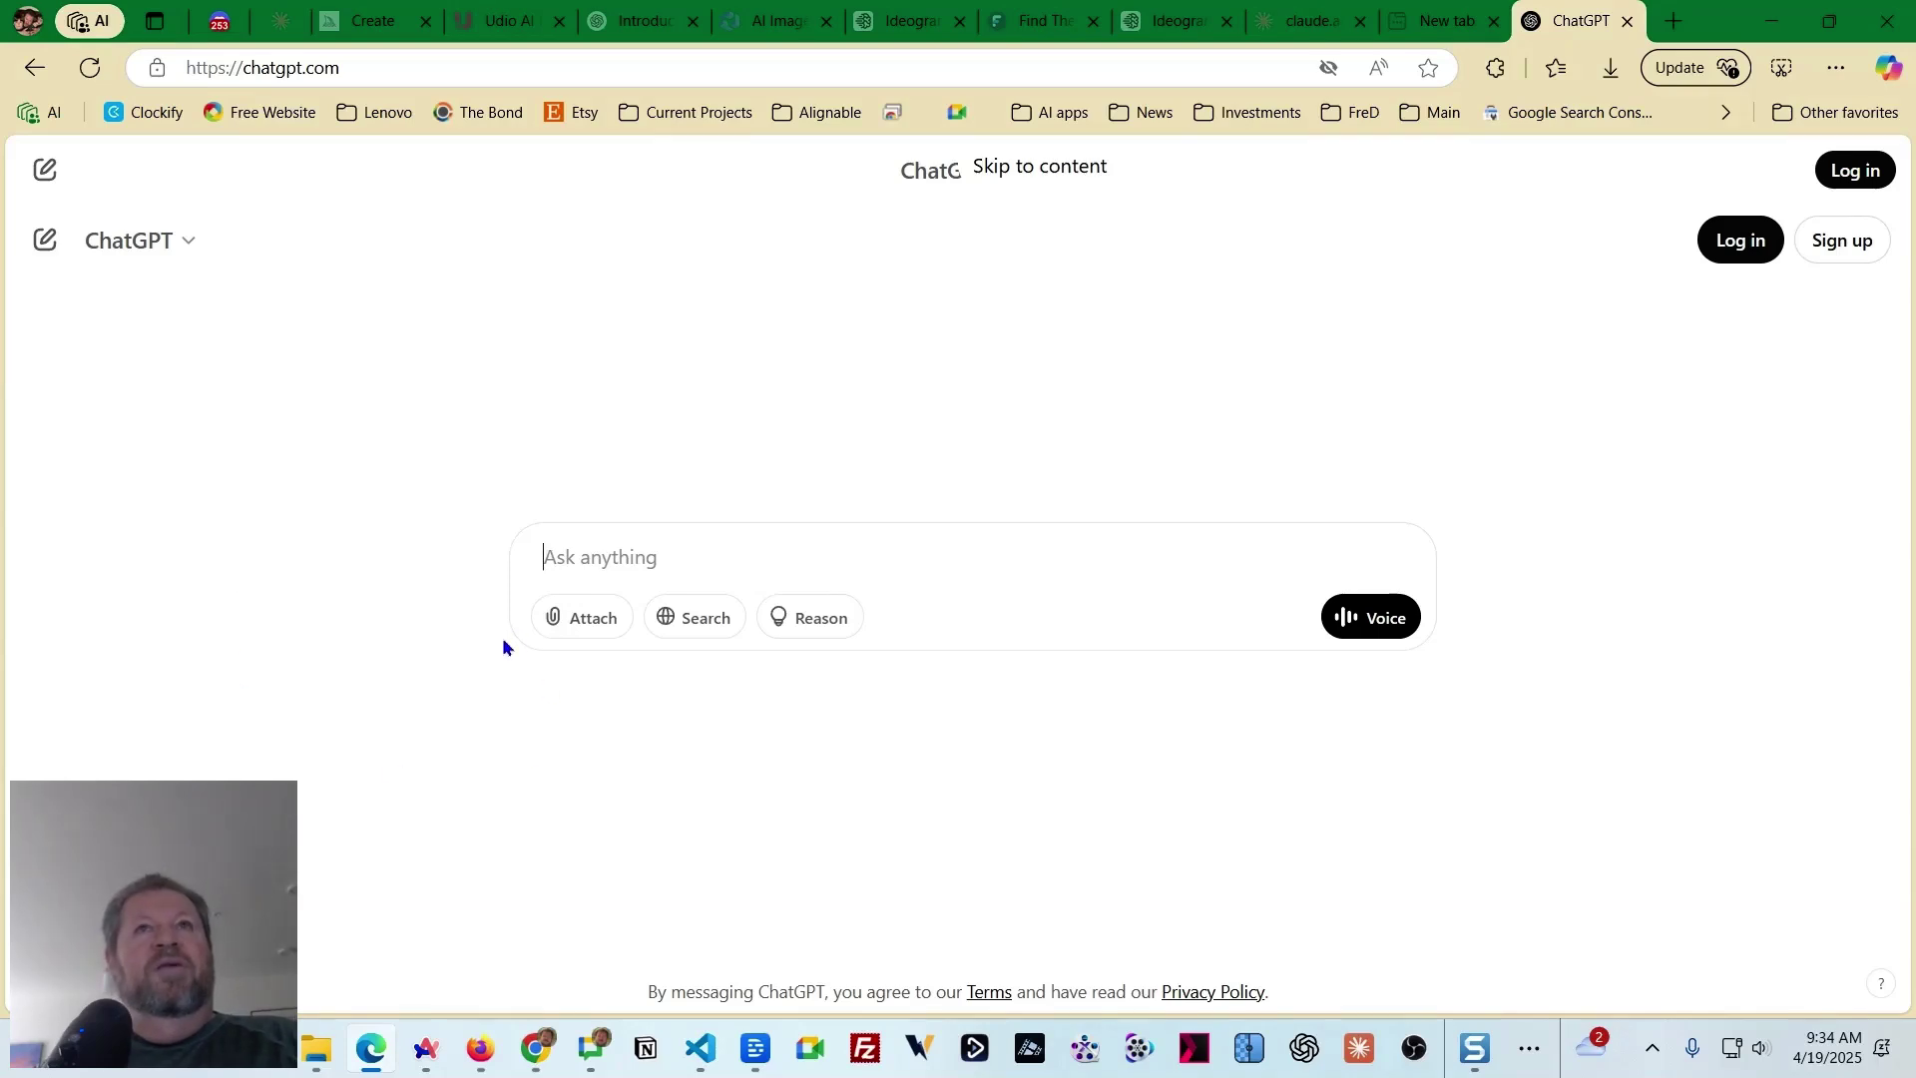
Test the attachment menu in Edge's ChatGPT, then close the Edge and Firefox windows
left_click(1050, 183)
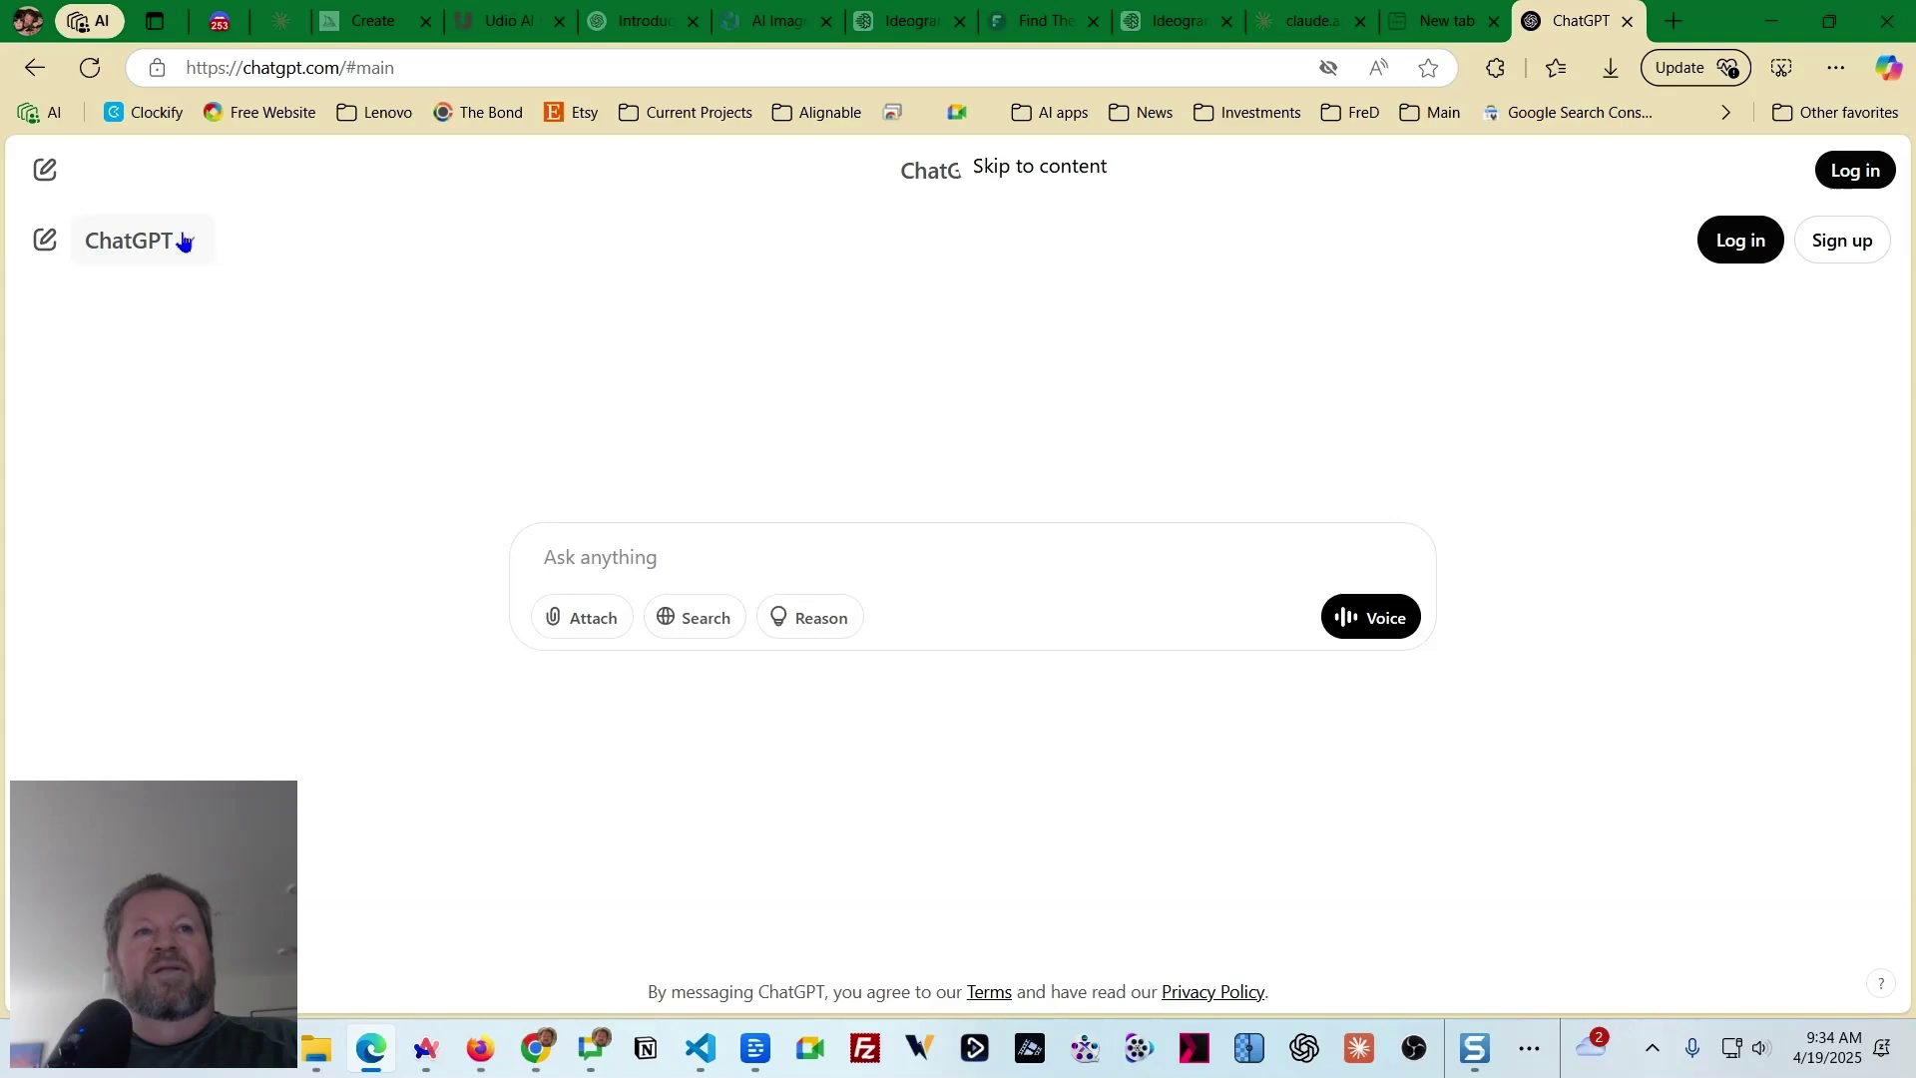
left_click(588, 625)
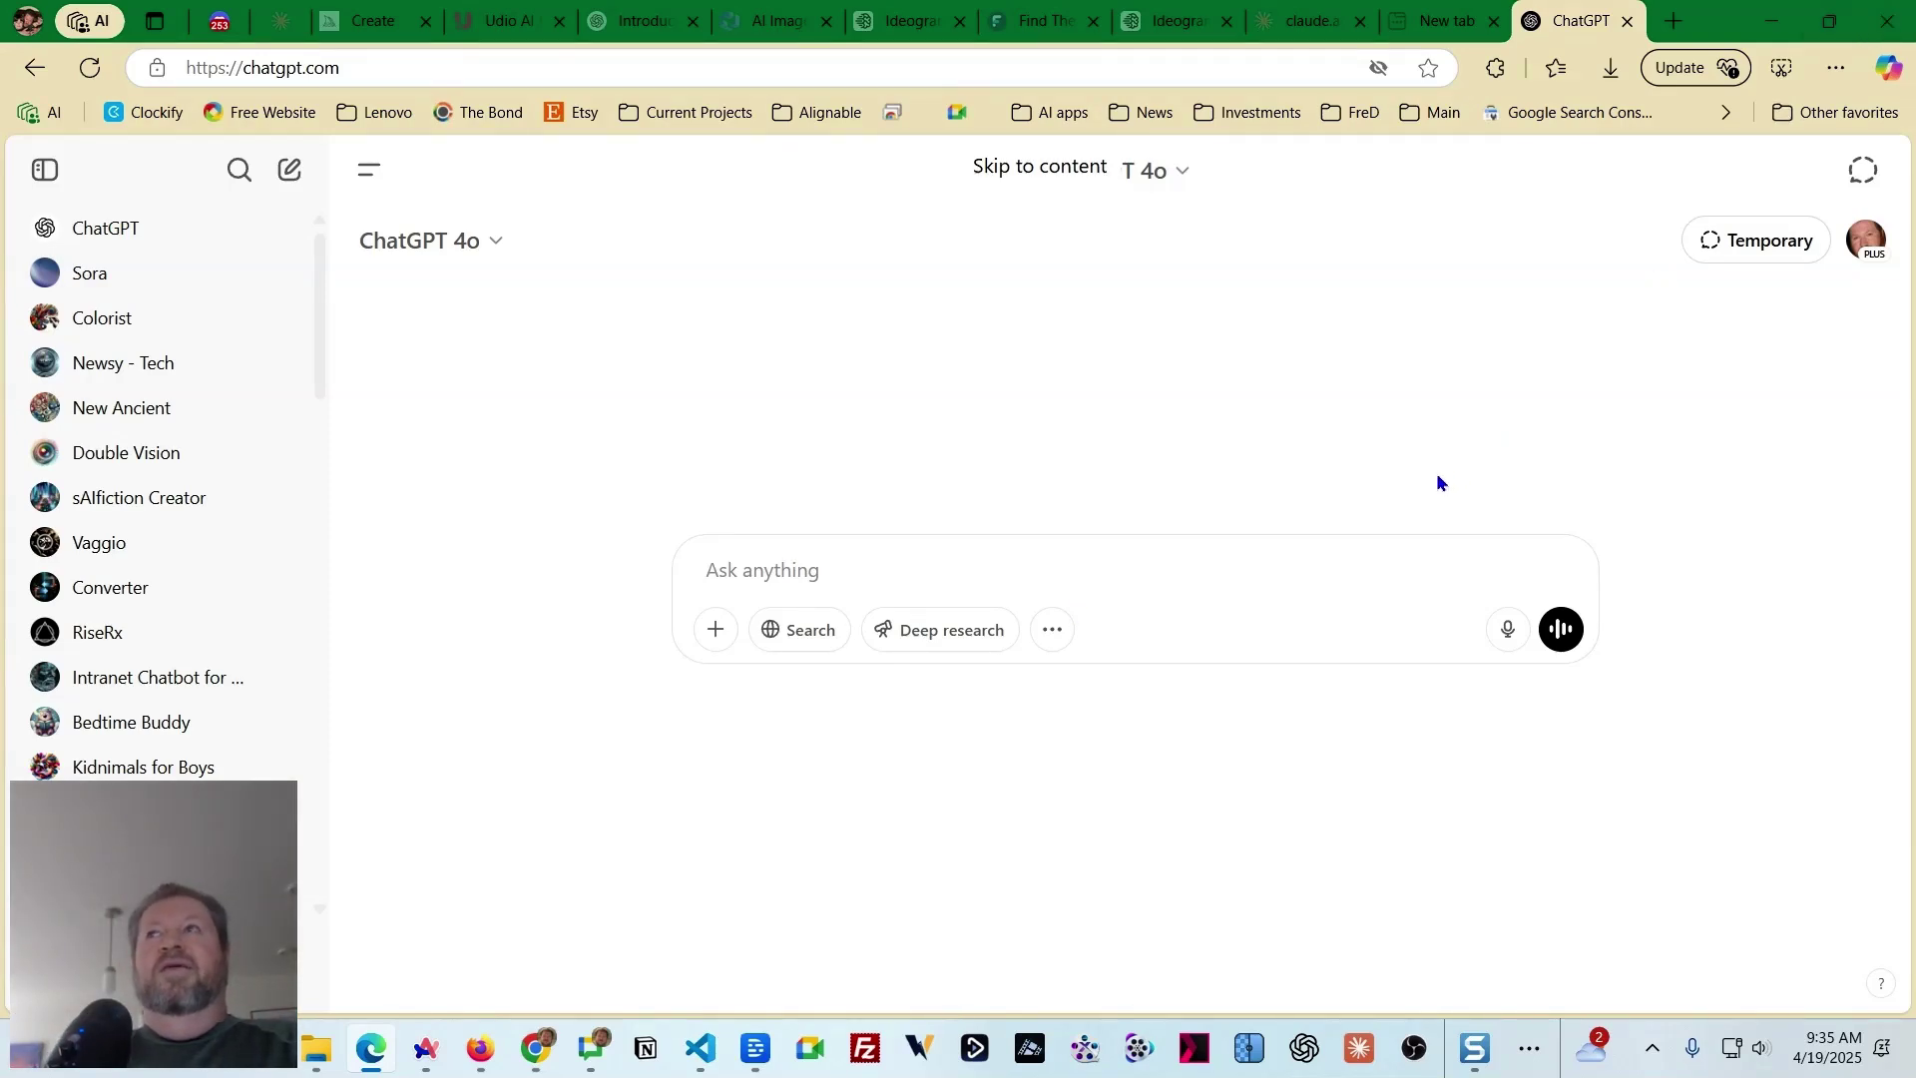
left_click(1887, 20)
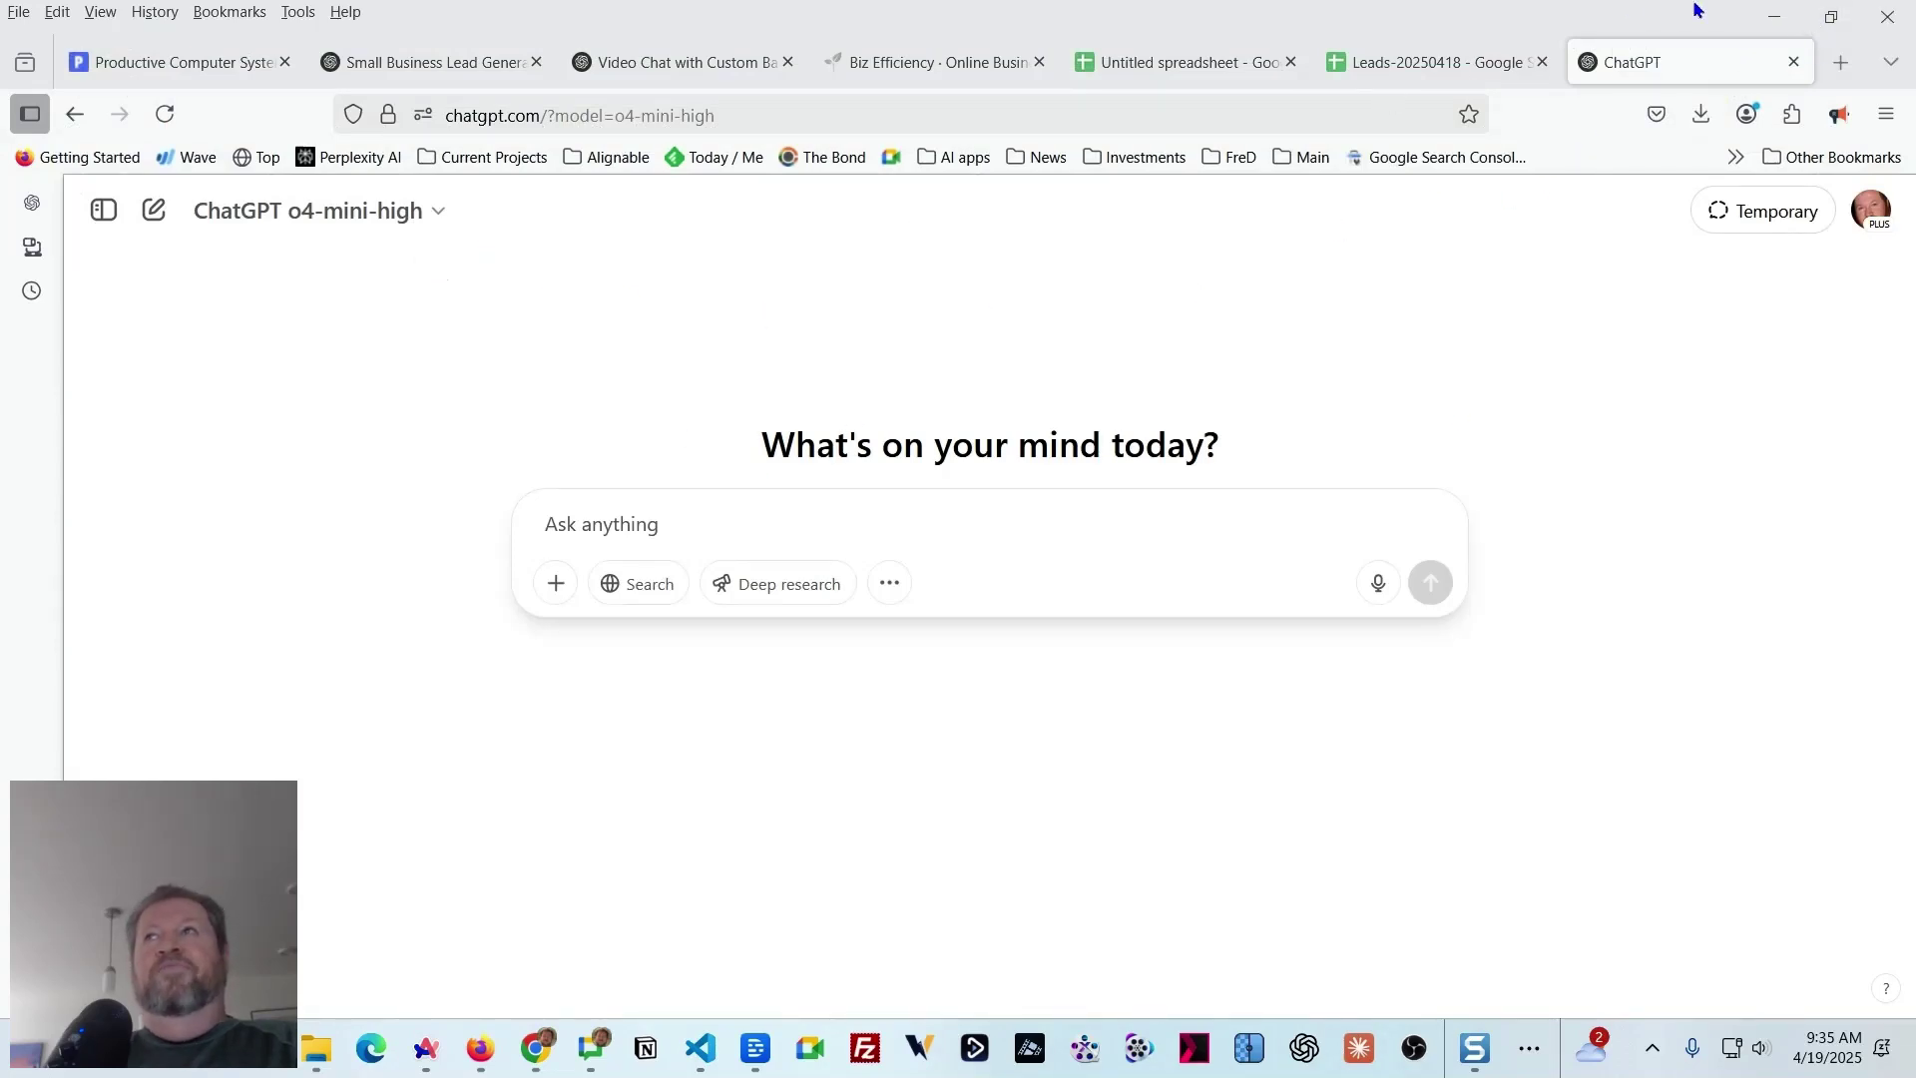
left_click(1893, 22)
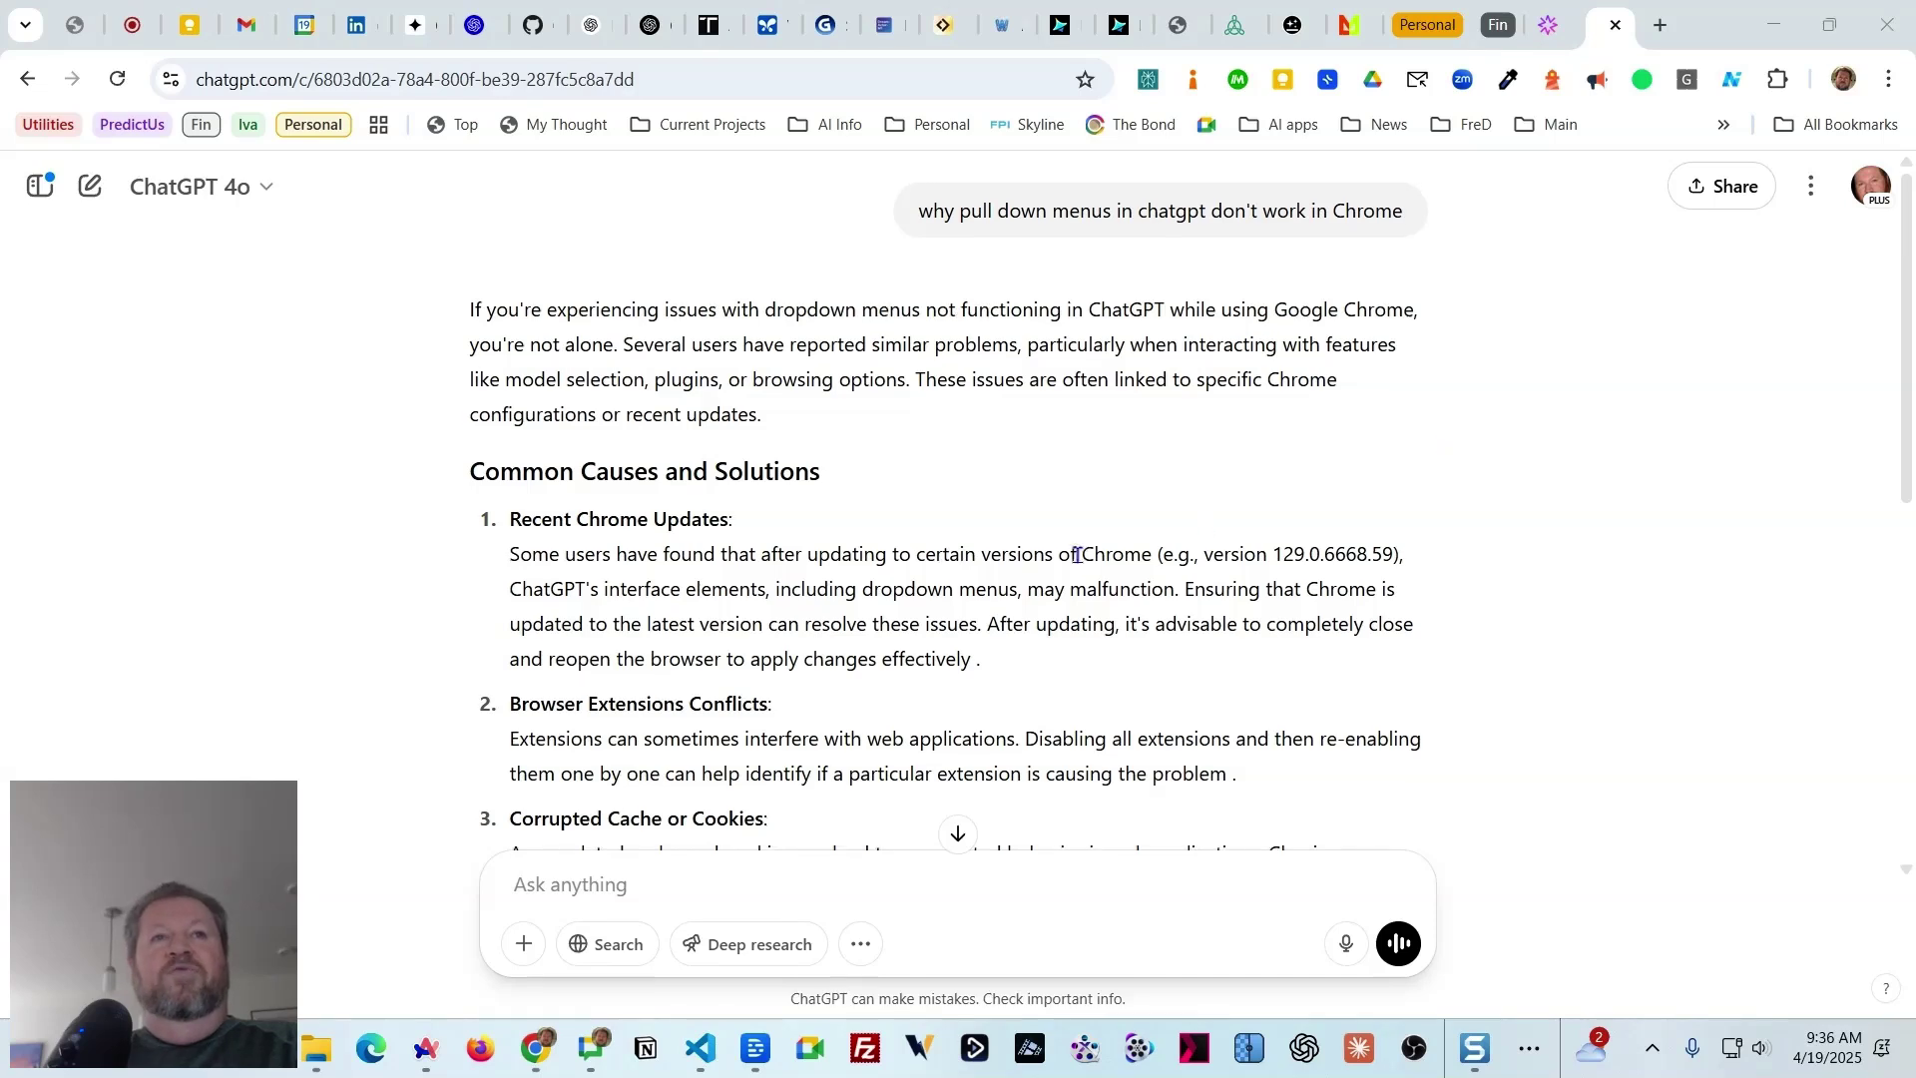
Read through the suggested fixes and copy chrome://settings/clearBrowserData into a new tab
scroll(1068, 549, "down", 1)
scroll(810, 489, "down", 1)
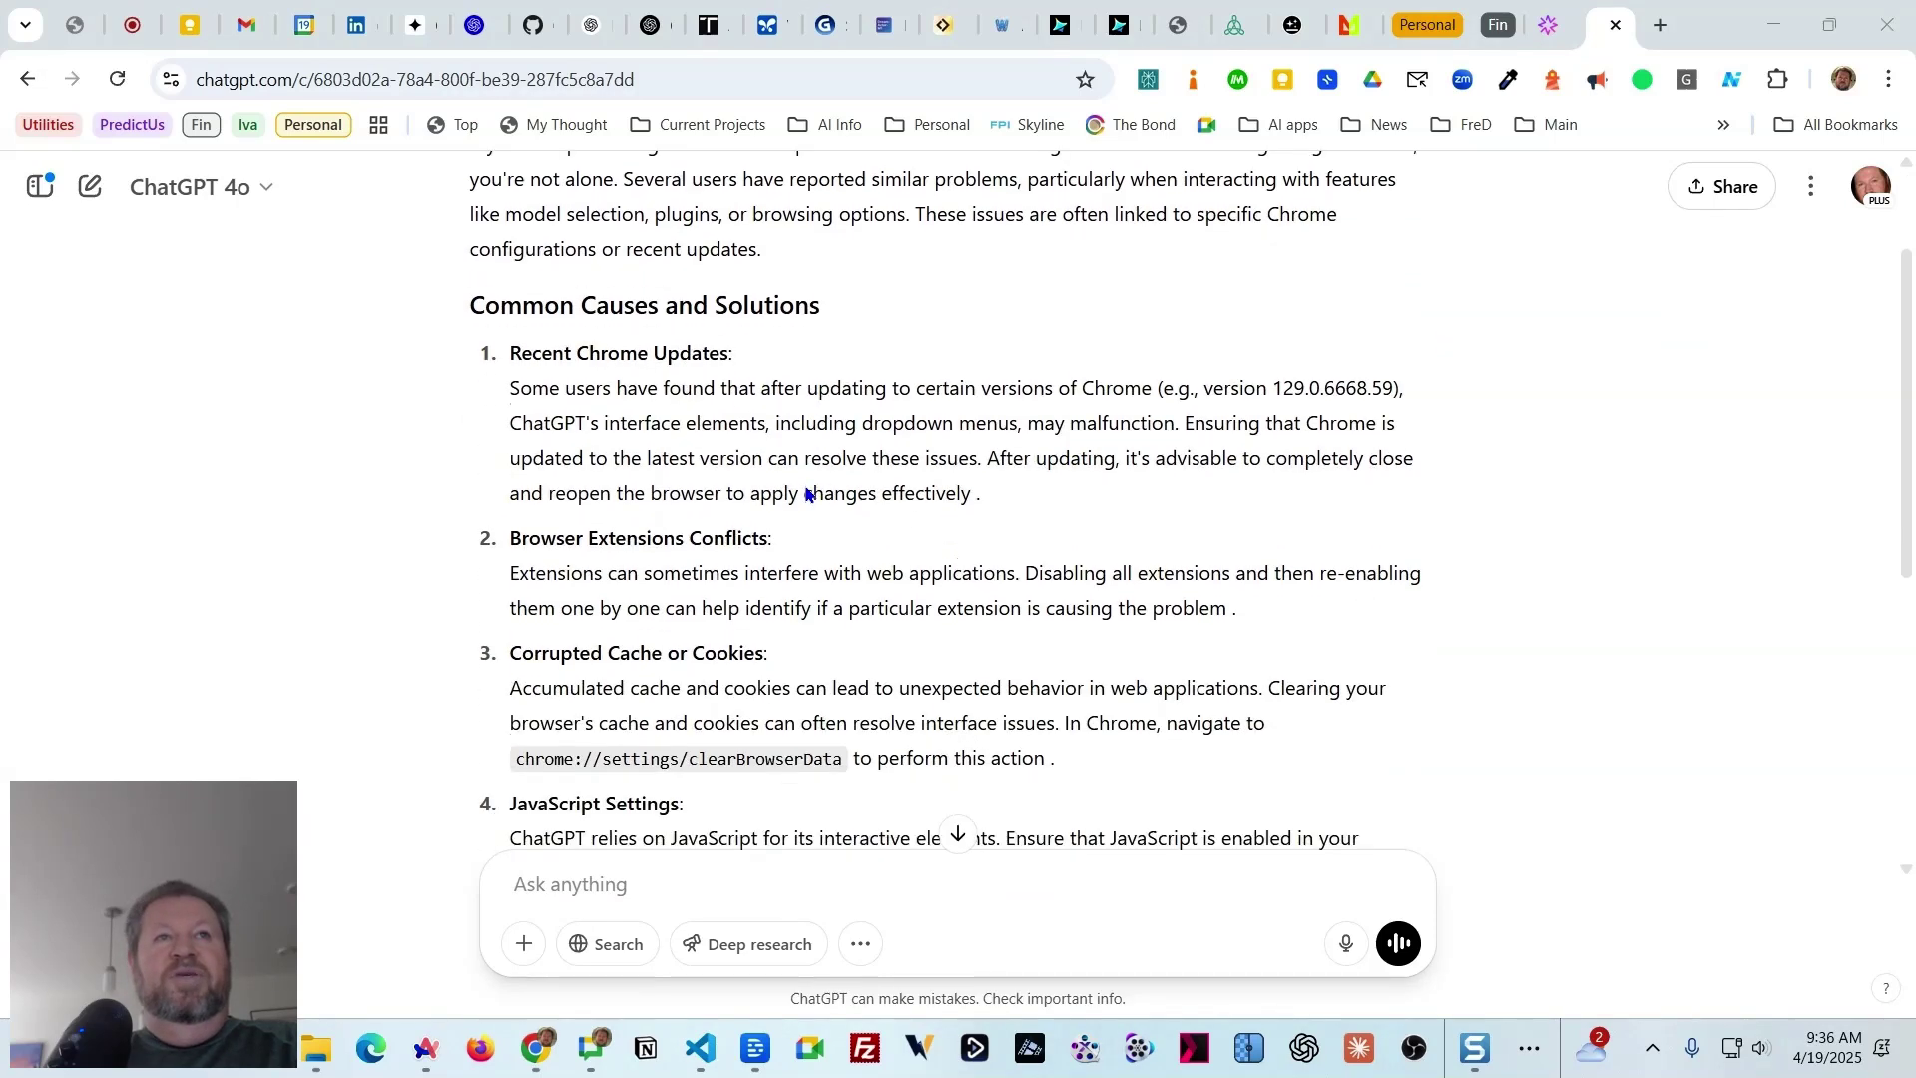
scroll(803, 488, "down", 1)
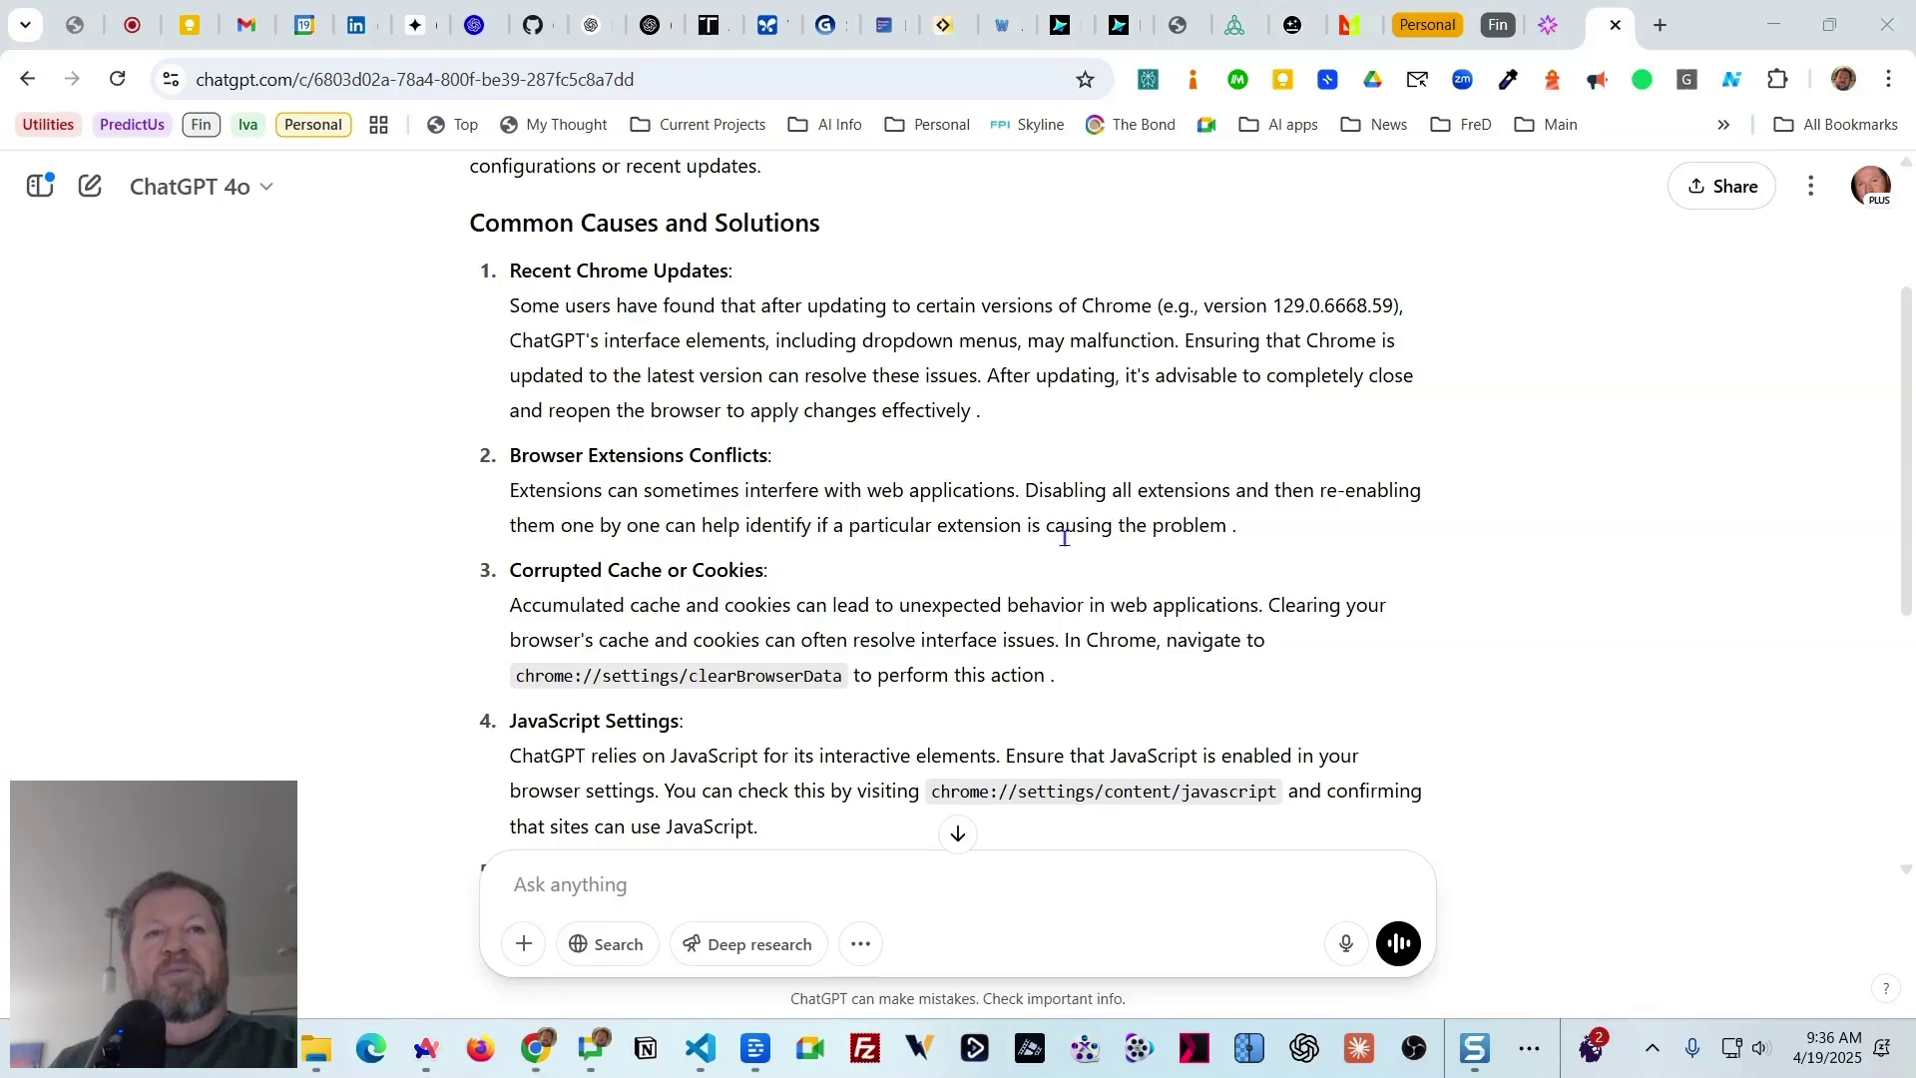
scroll(1055, 552, "down", 3)
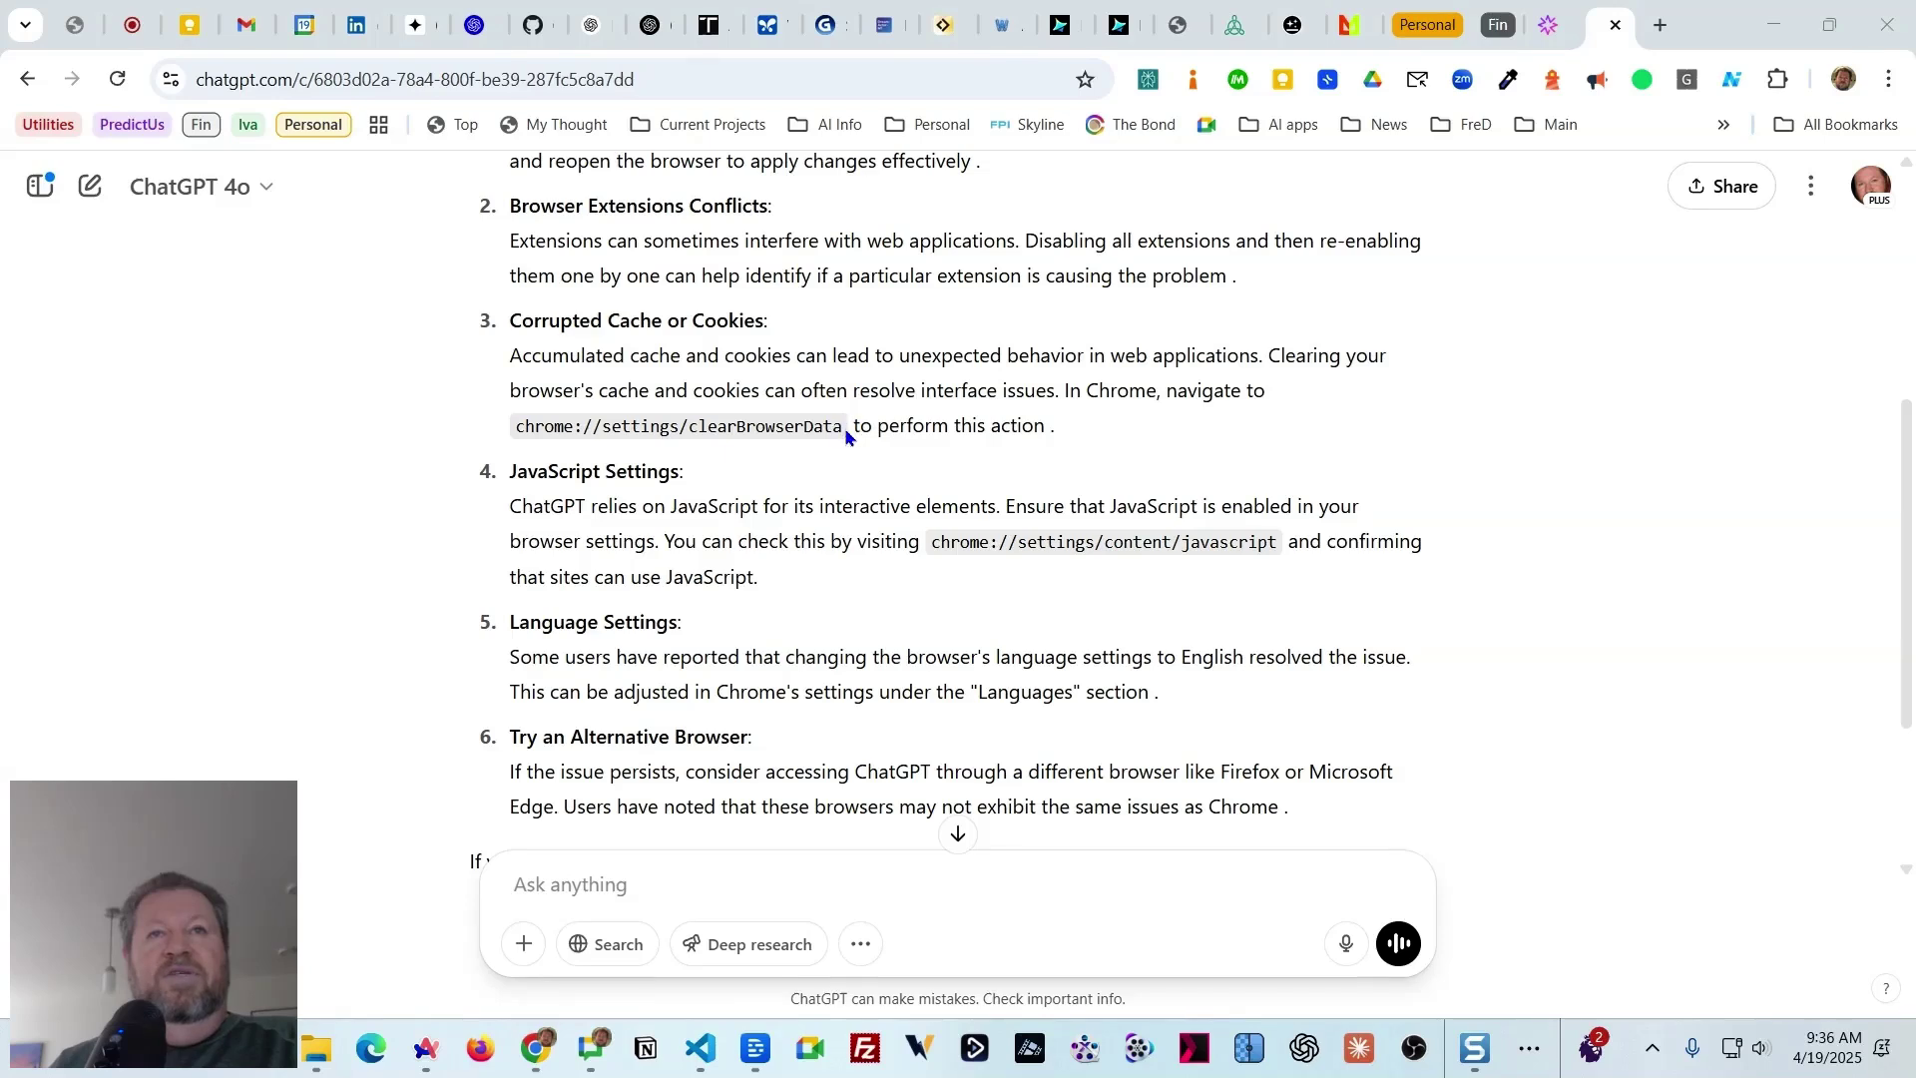
left_click_drag(845, 436, 512, 436)
key("ctrl+c")
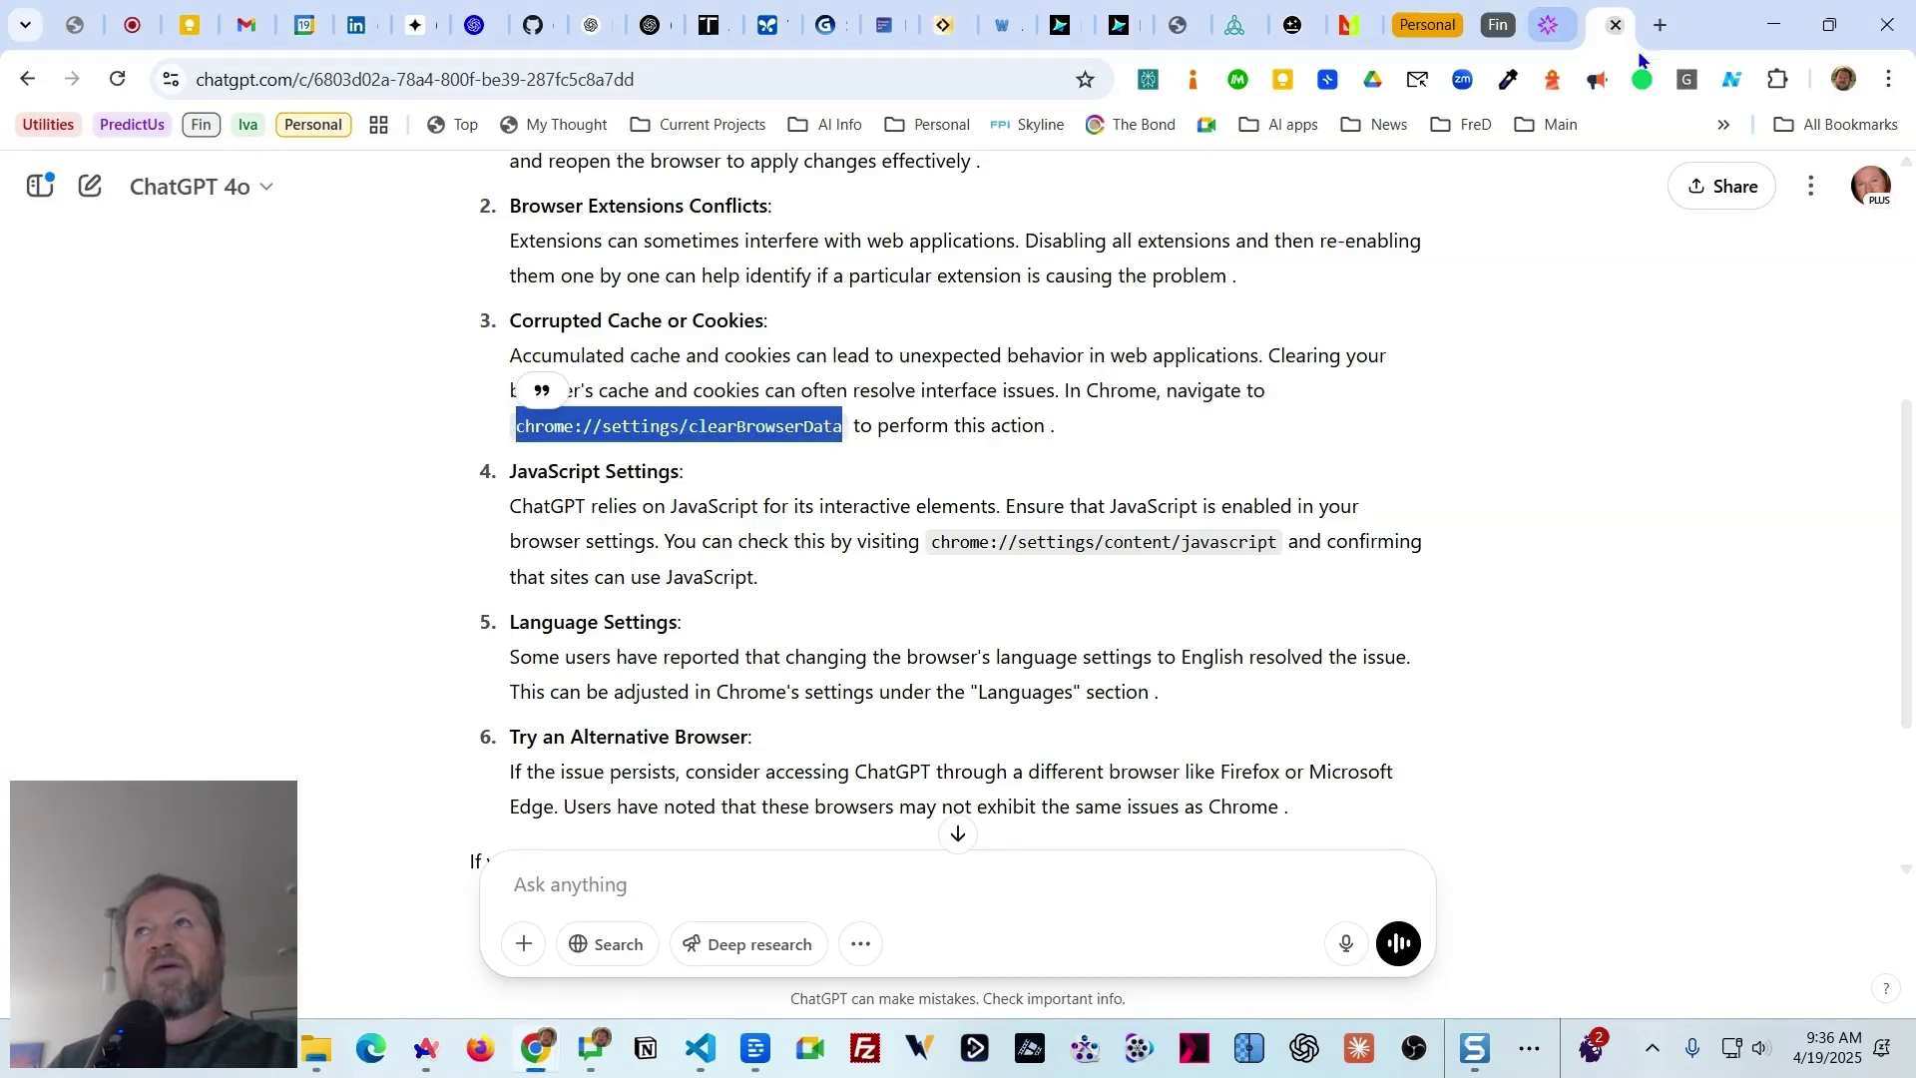
left_click(1660, 25)
Load chrome://settings/clearBrowserData and delete 320 MB of all-time cached images and files
key("ctrl+v")
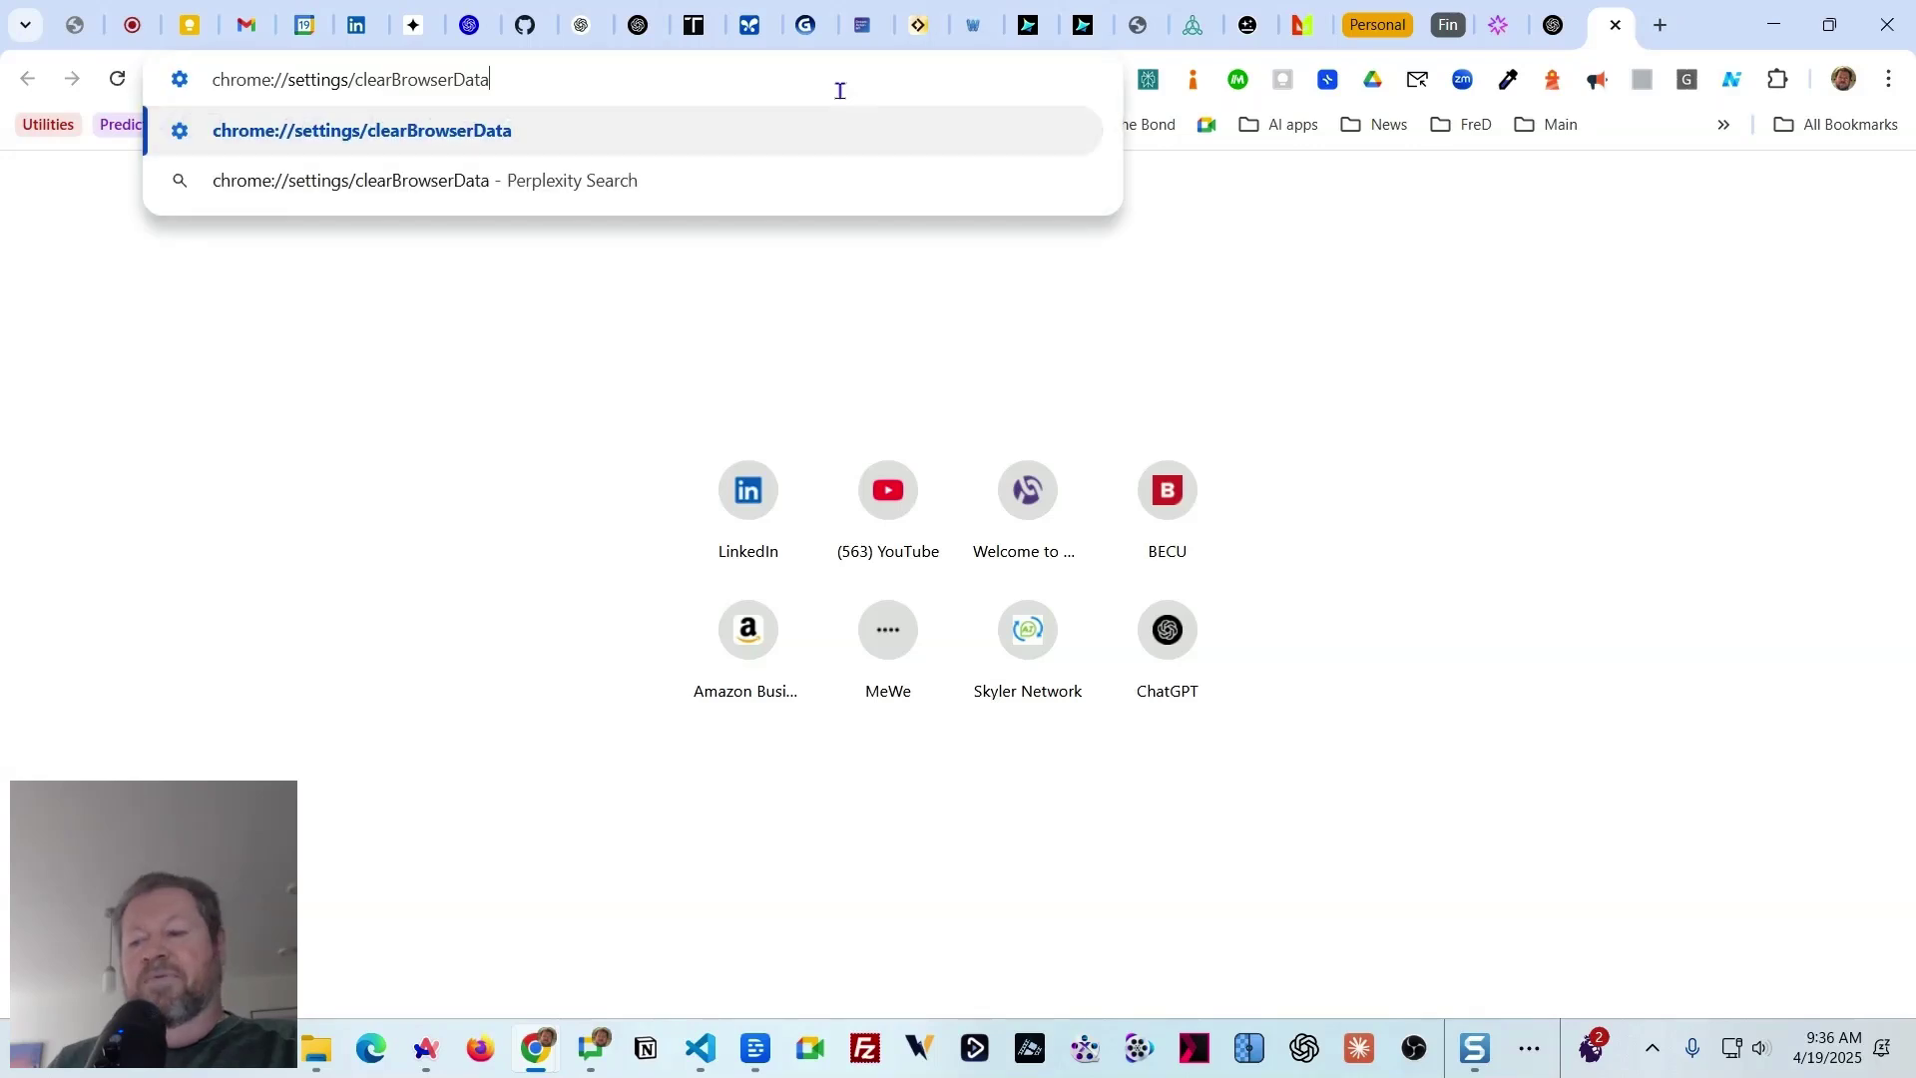
key("Return")
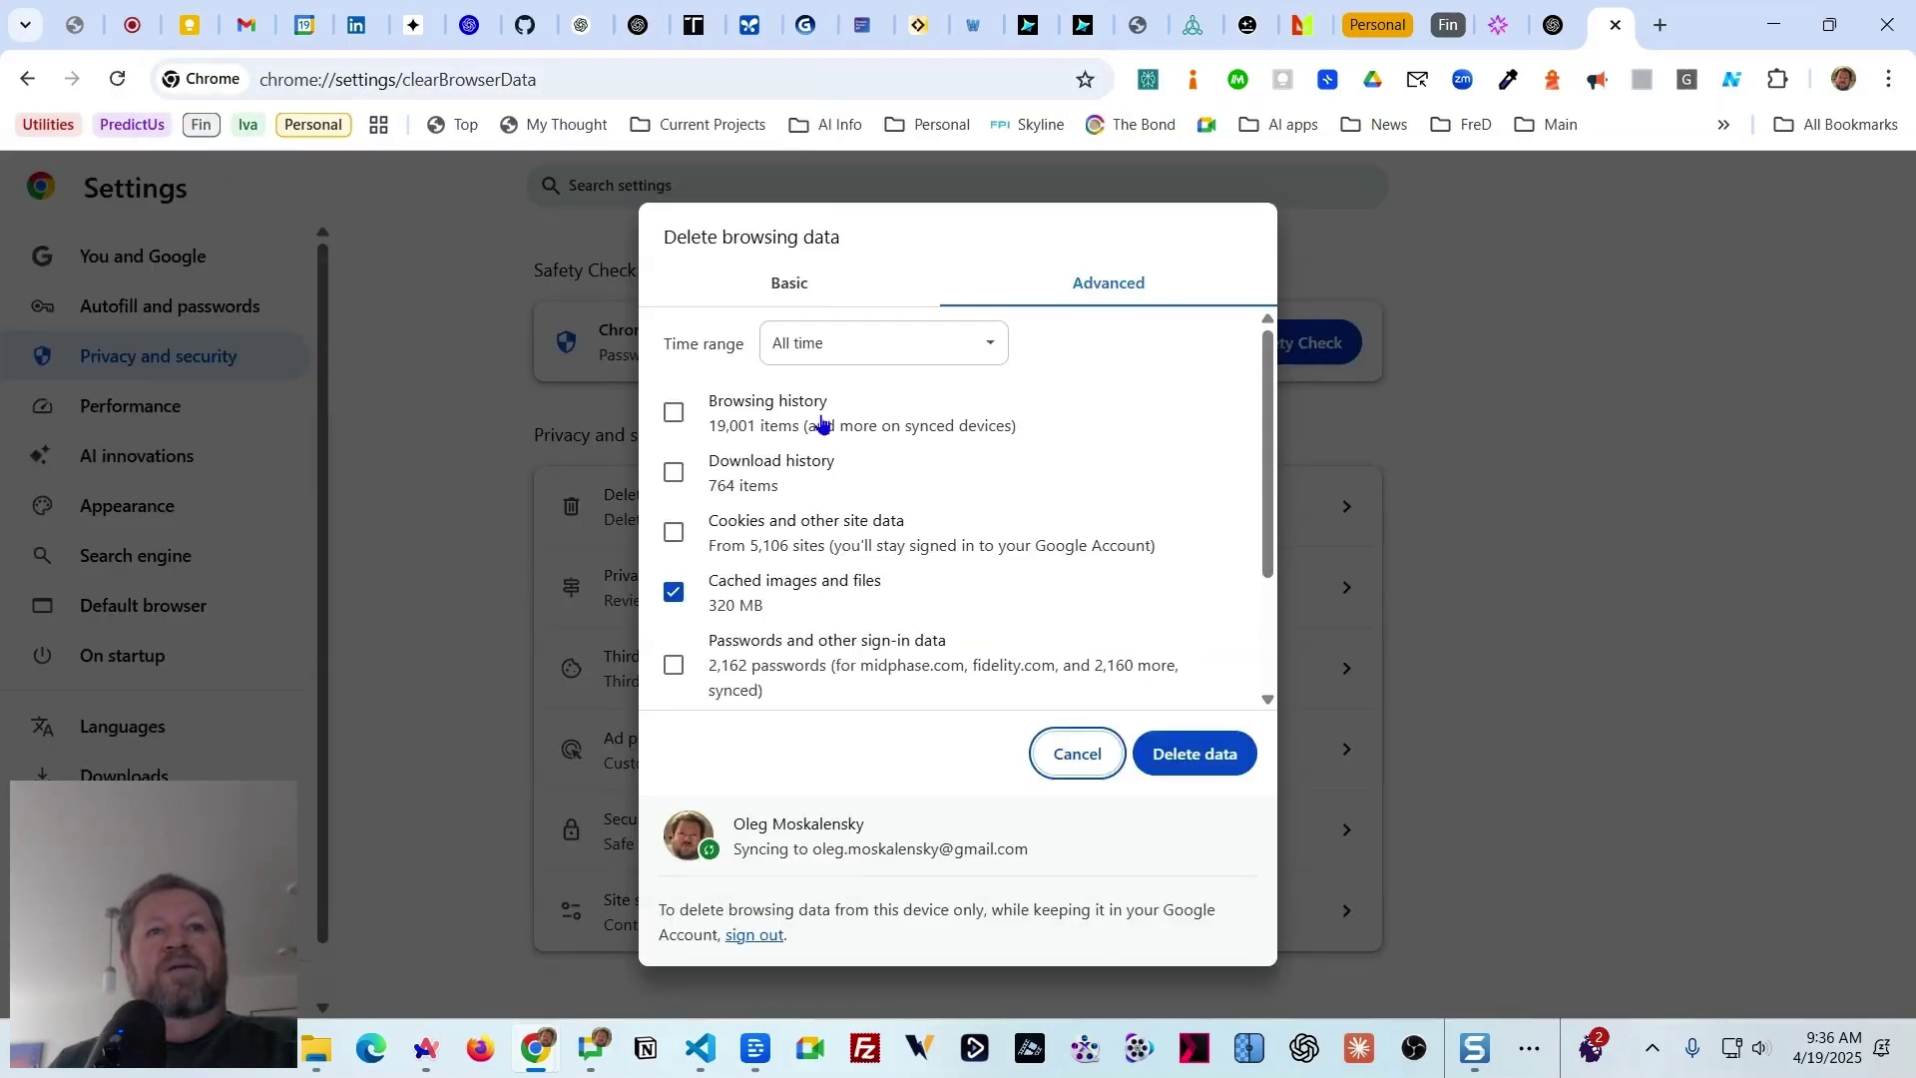
left_click(1160, 766)
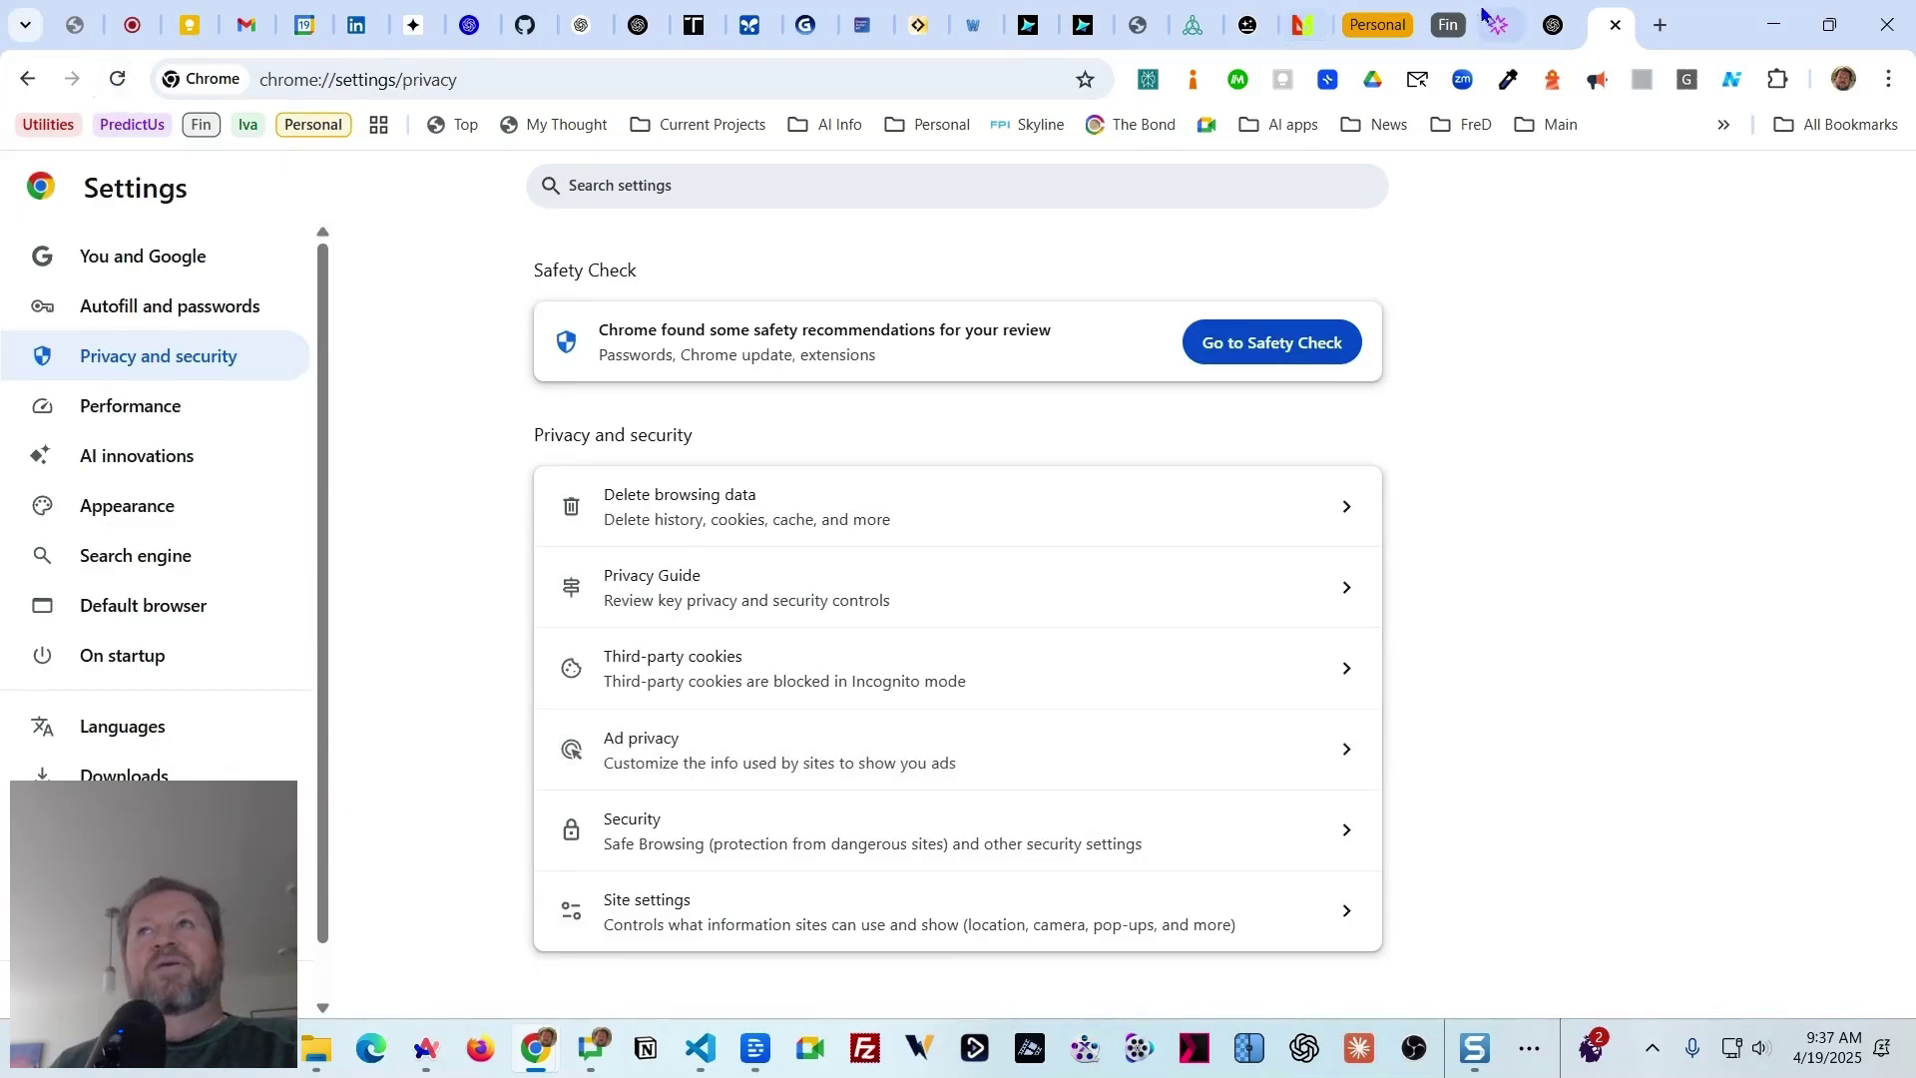
left_click(1553, 24)
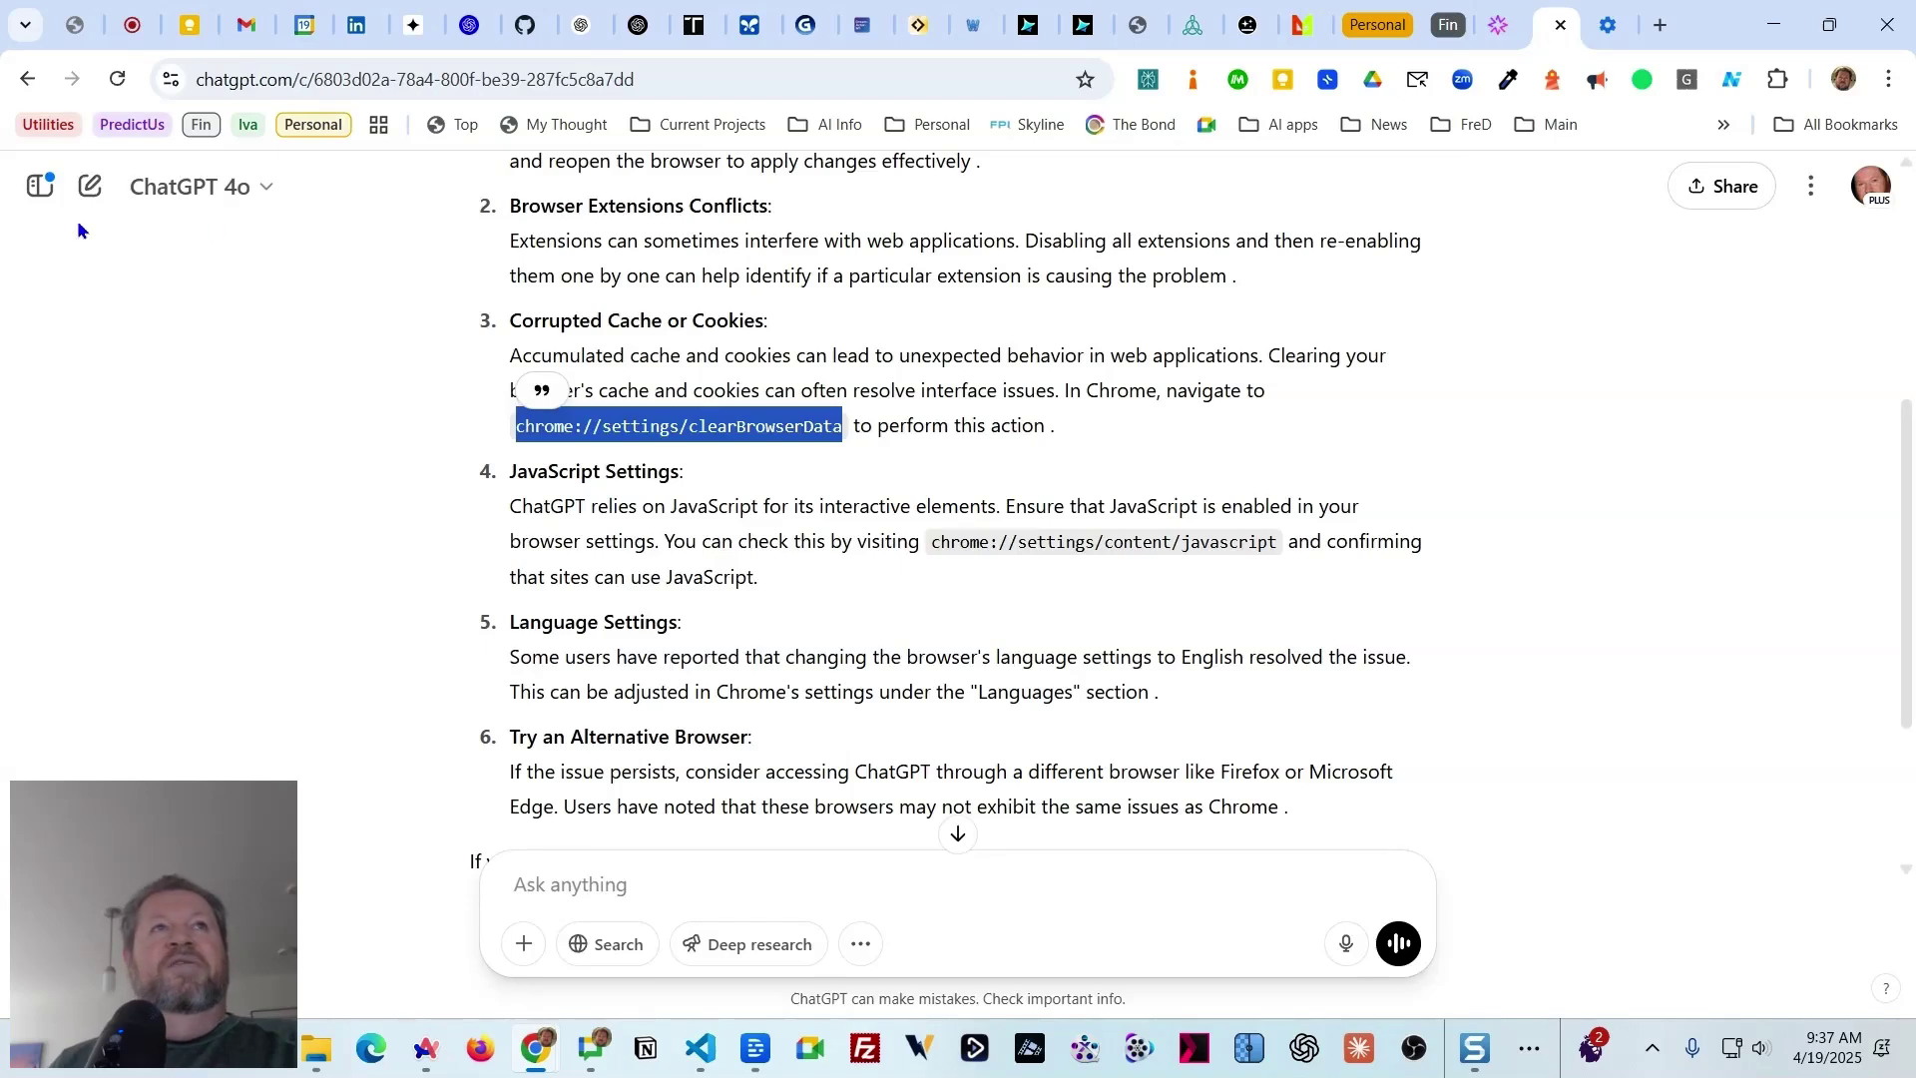
Reload the ChatGPT conversation now that the cache is cleared
left_click(116, 80)
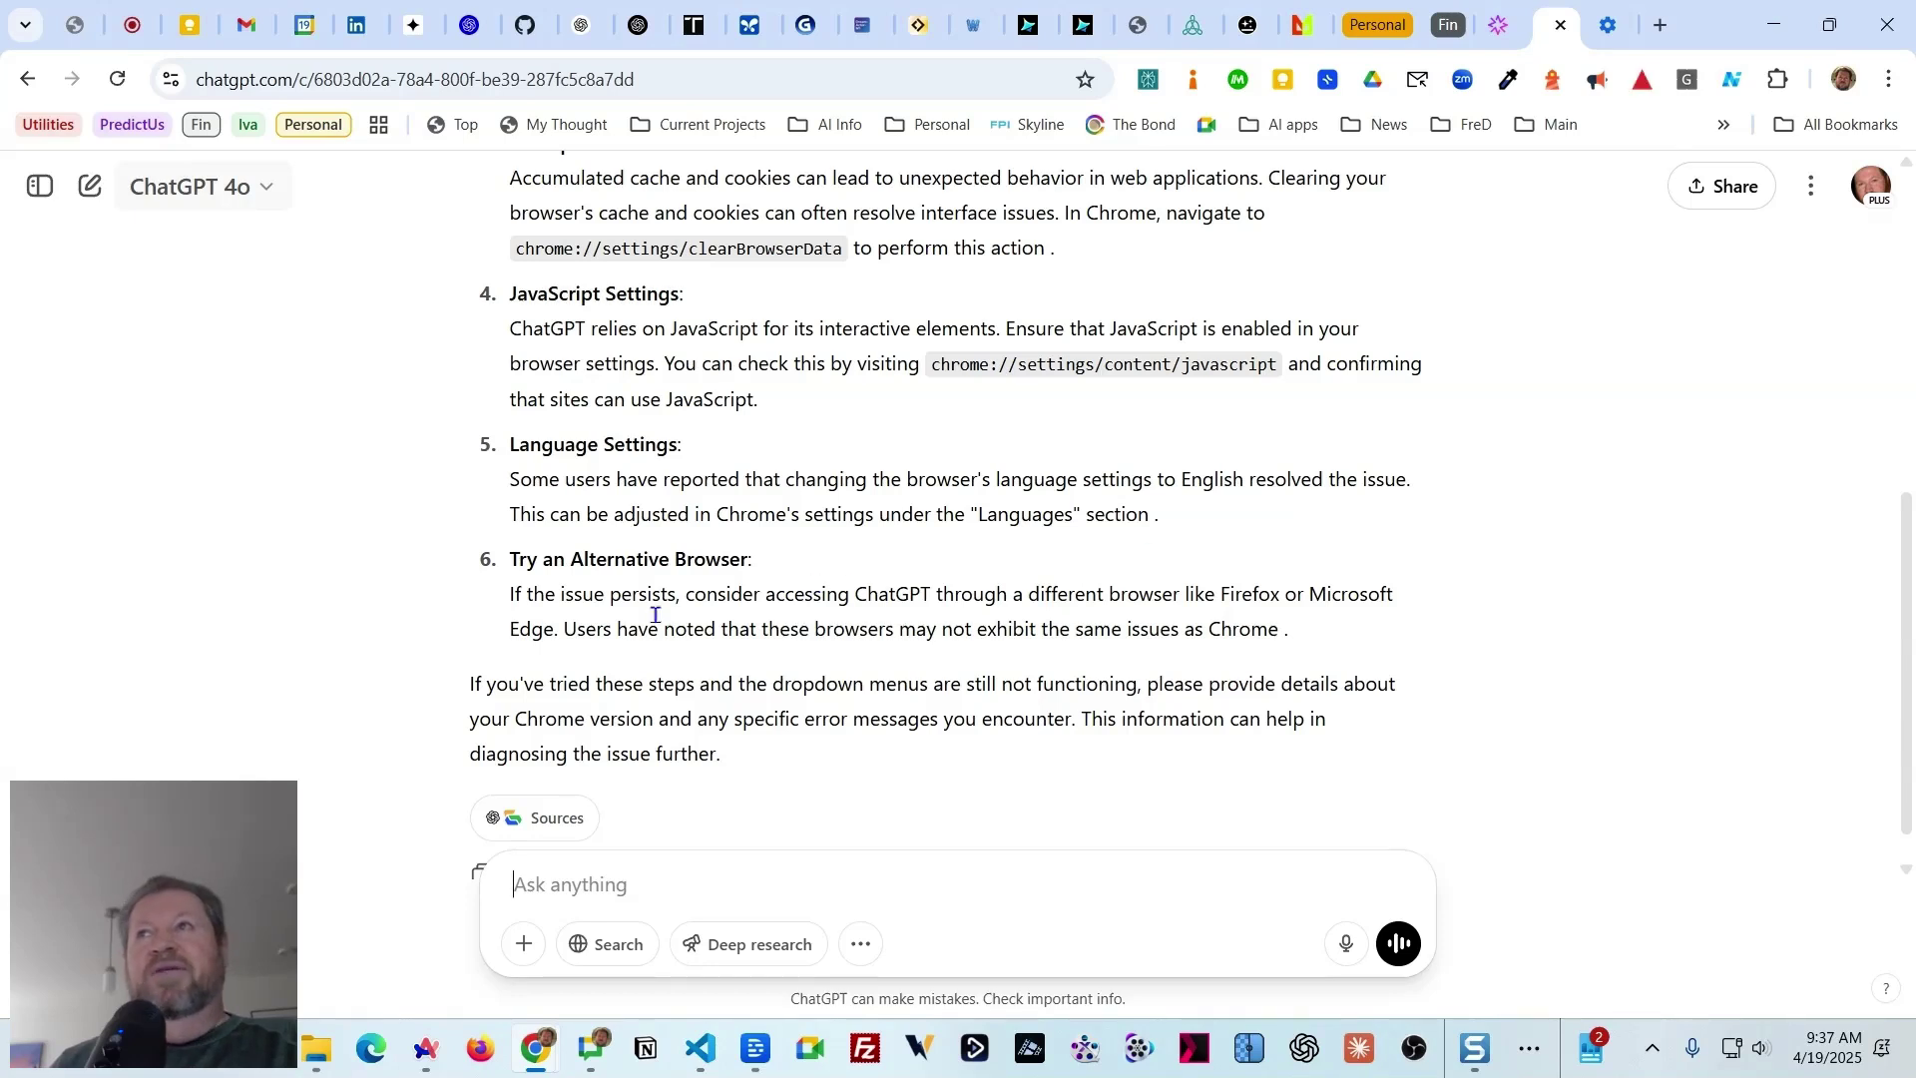
left_click(1889, 79)
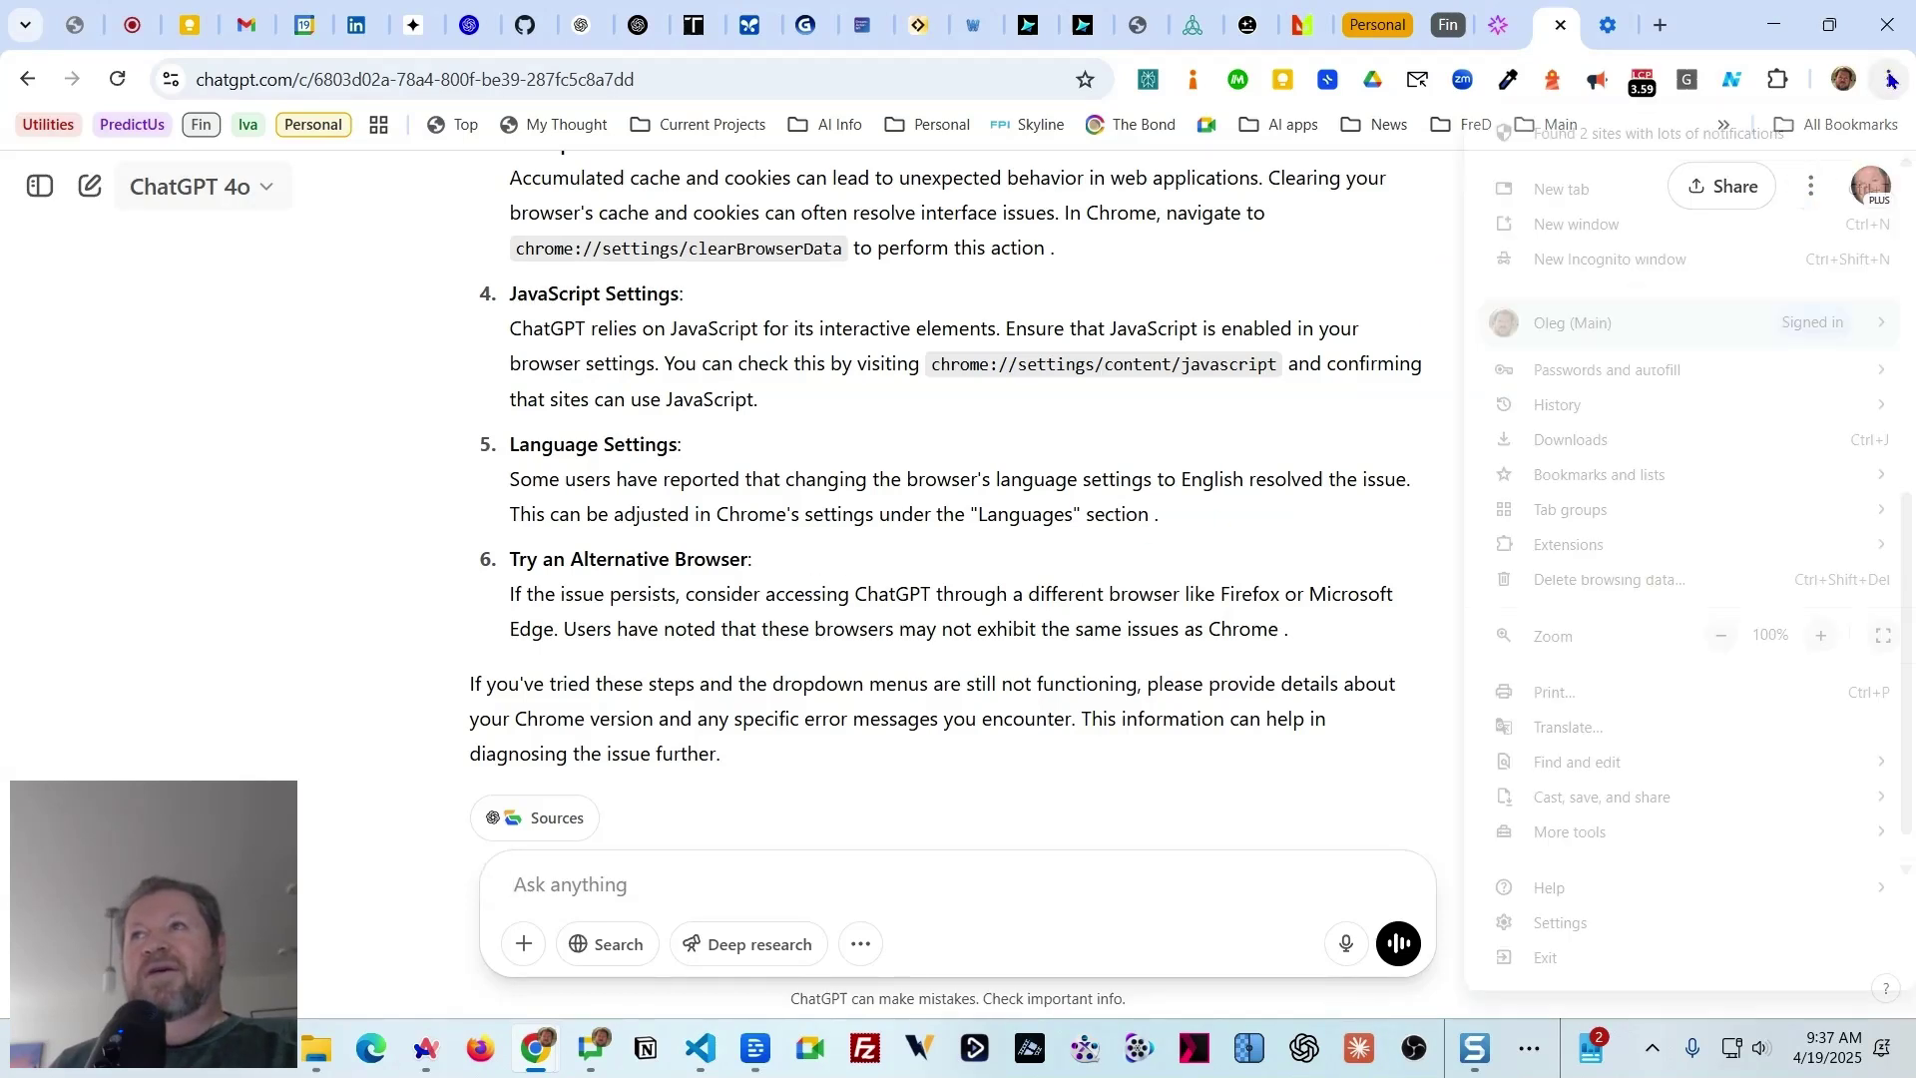
Go to the Languages section of Chrome settings
left_click(1571, 920)
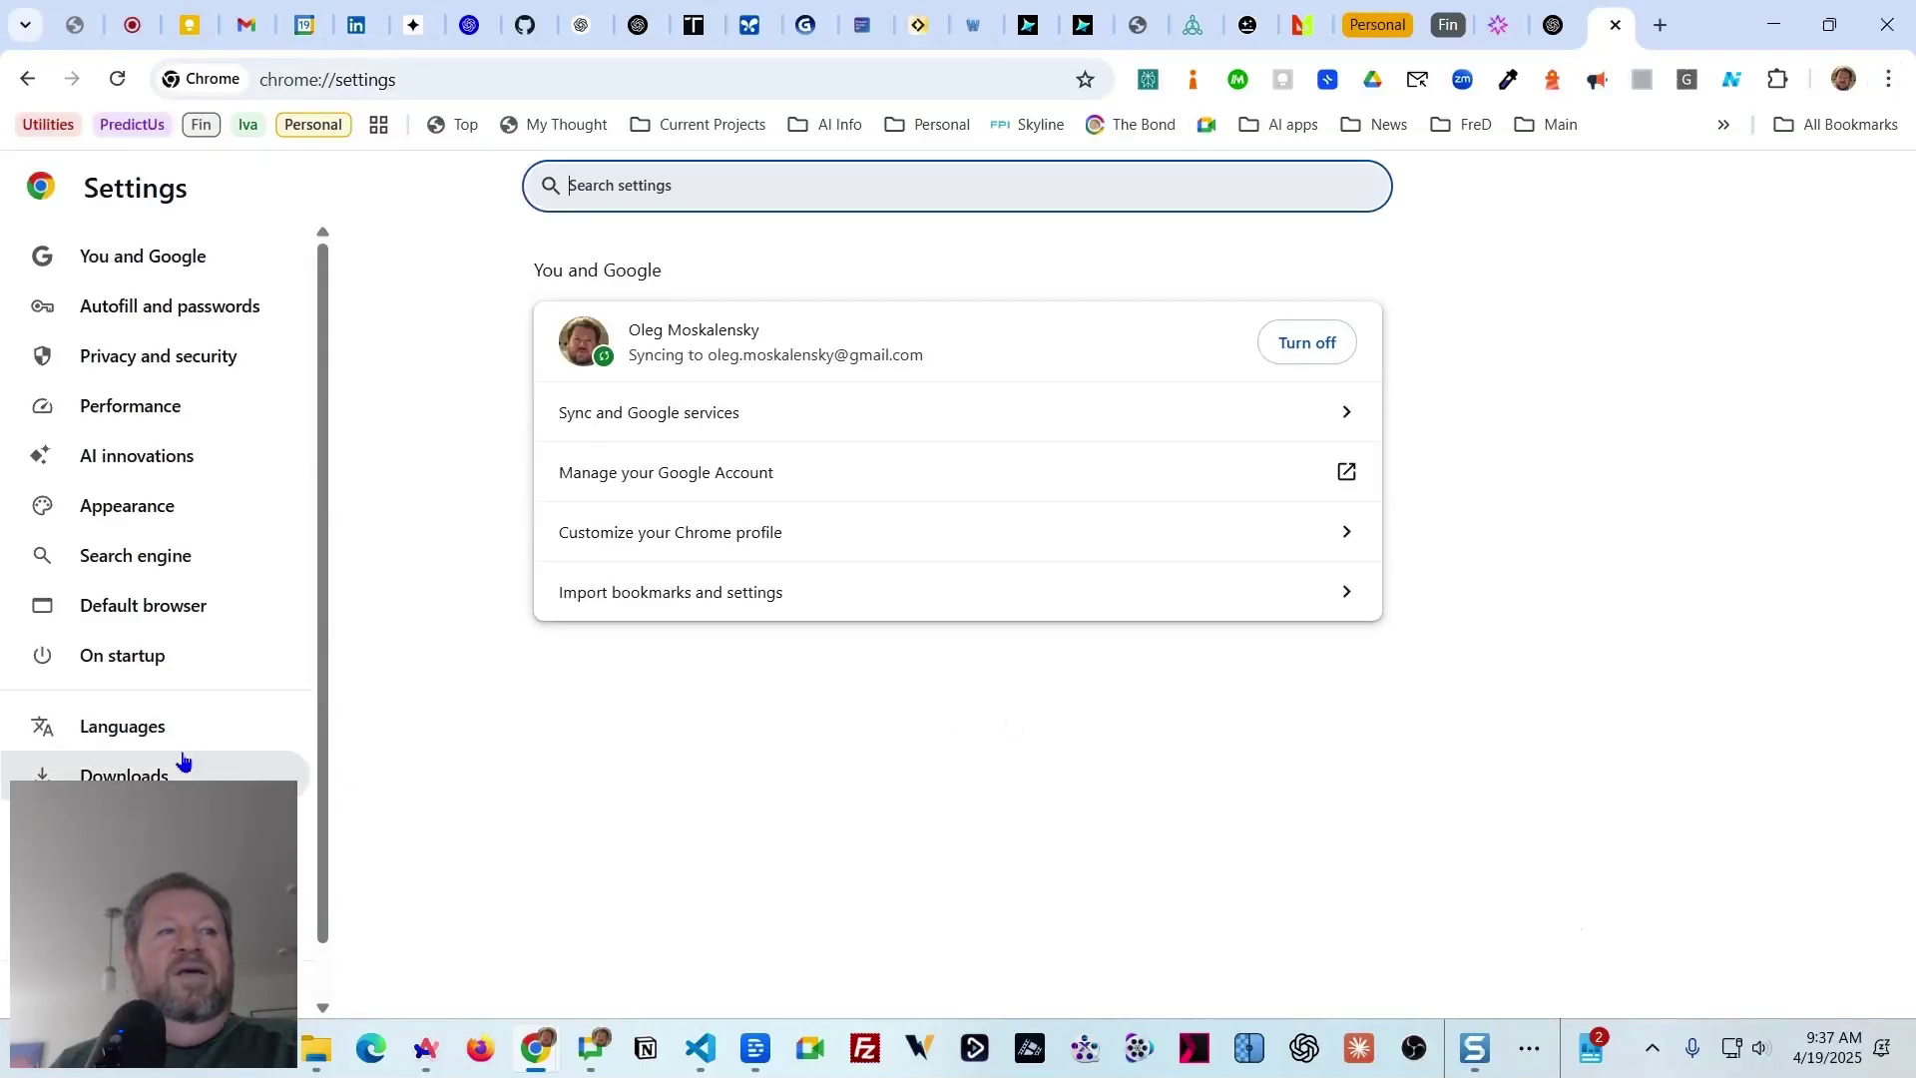
left_click(140, 733)
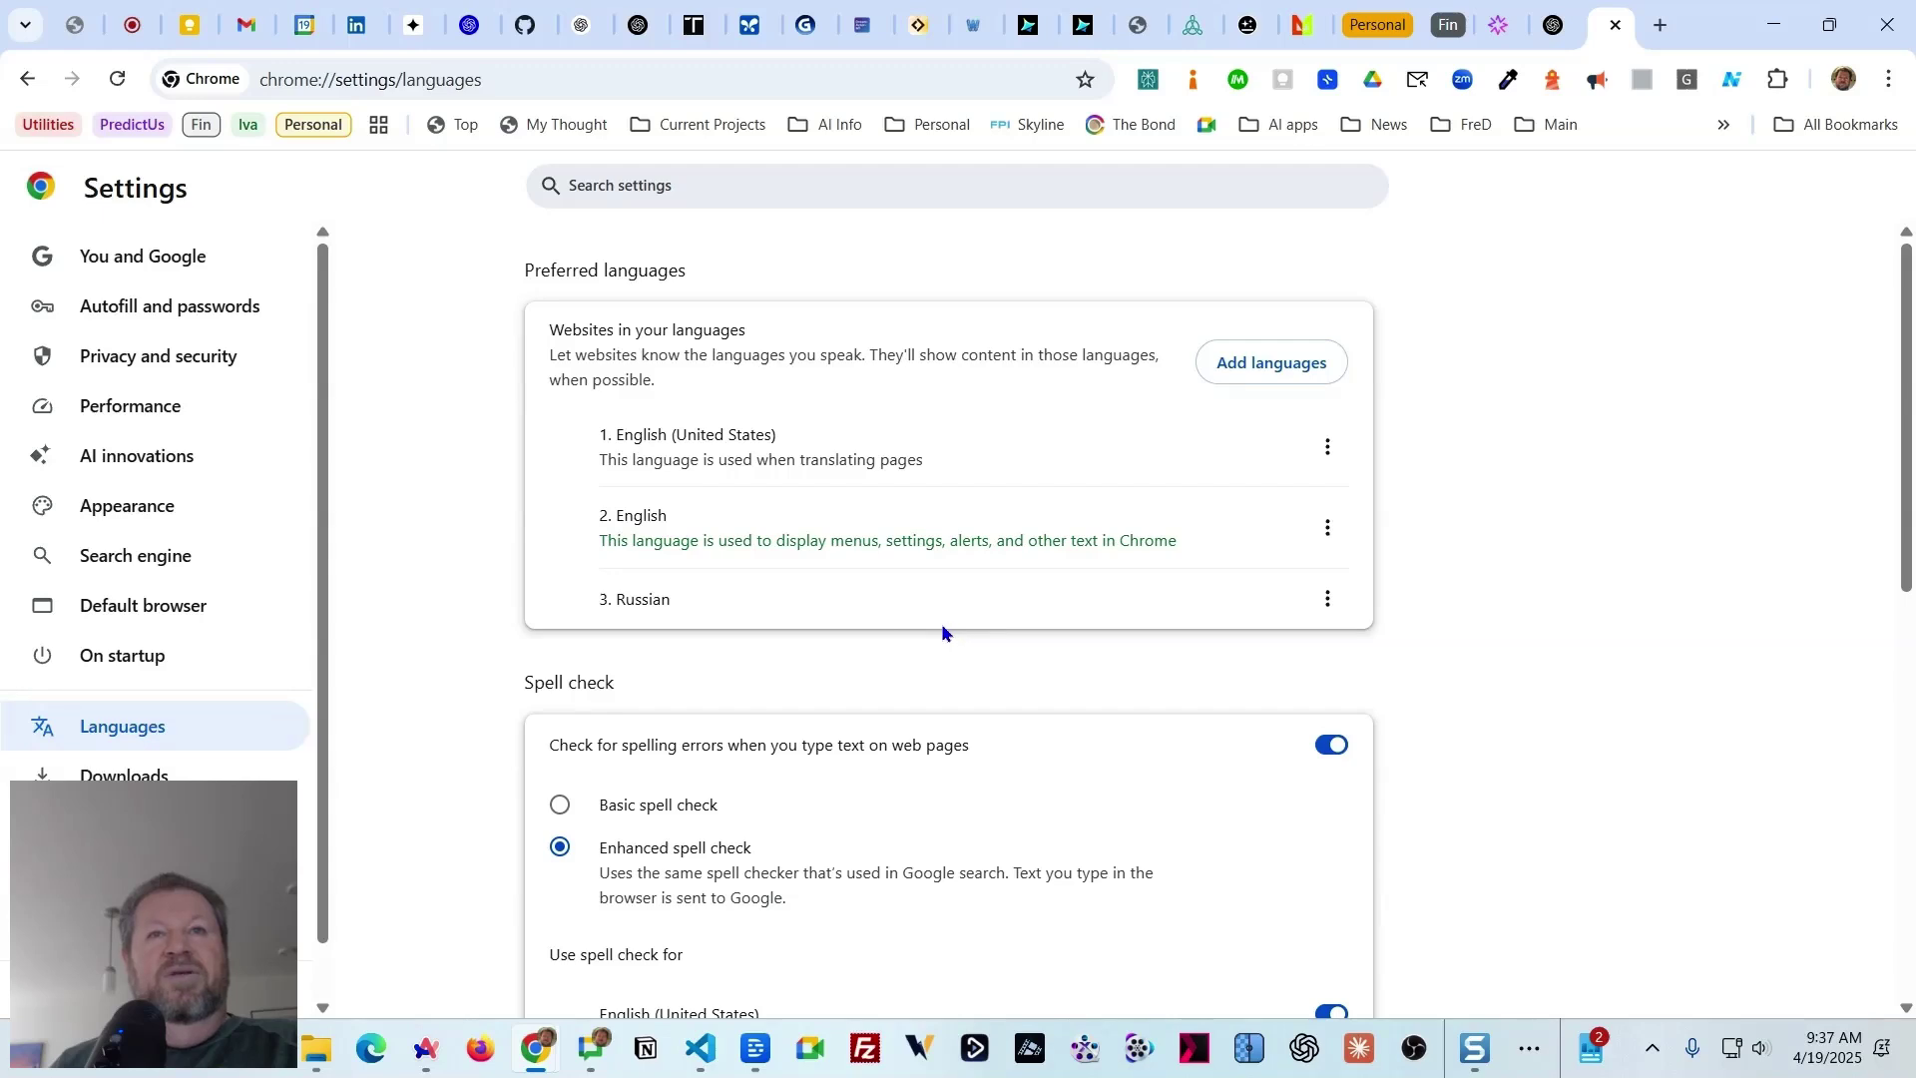
scroll(895, 487, "down", 1)
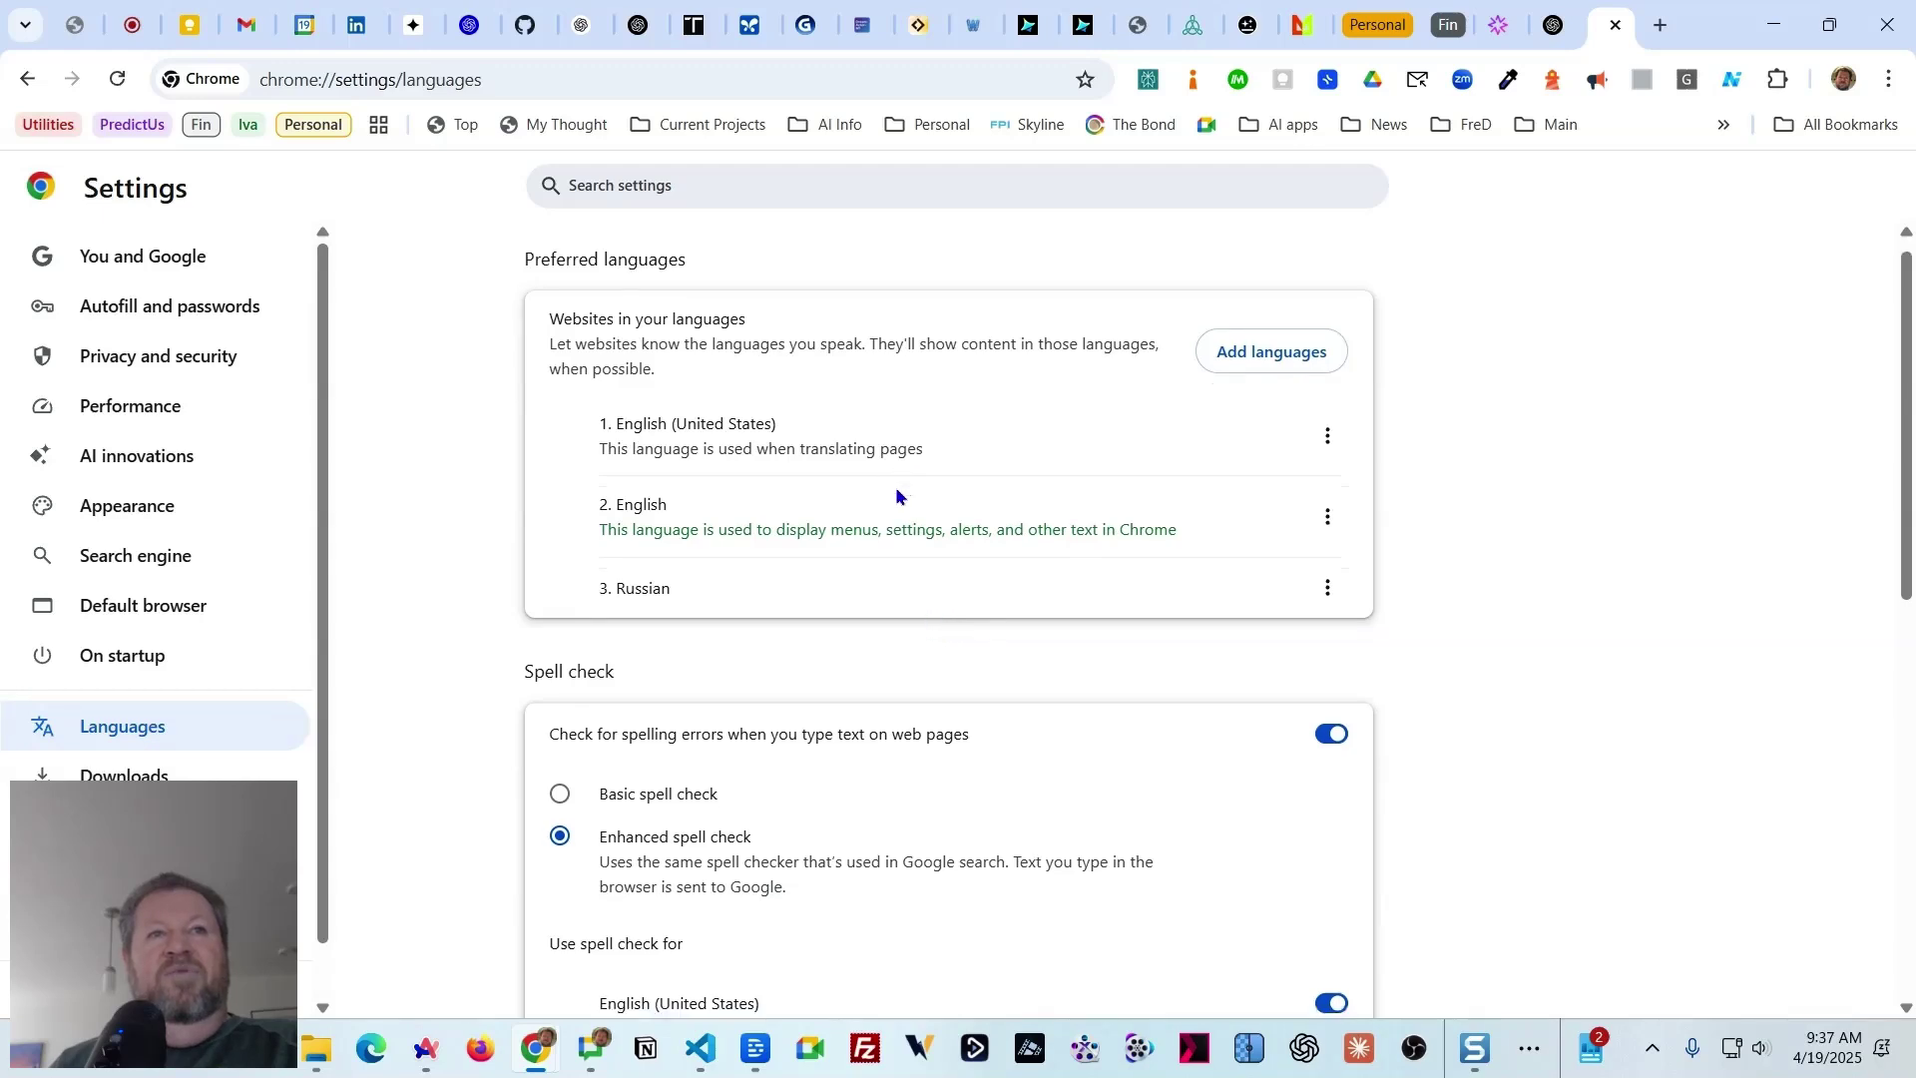
Remove Russian from the preferred languages, keeping the two English entries
left_click(1327, 445)
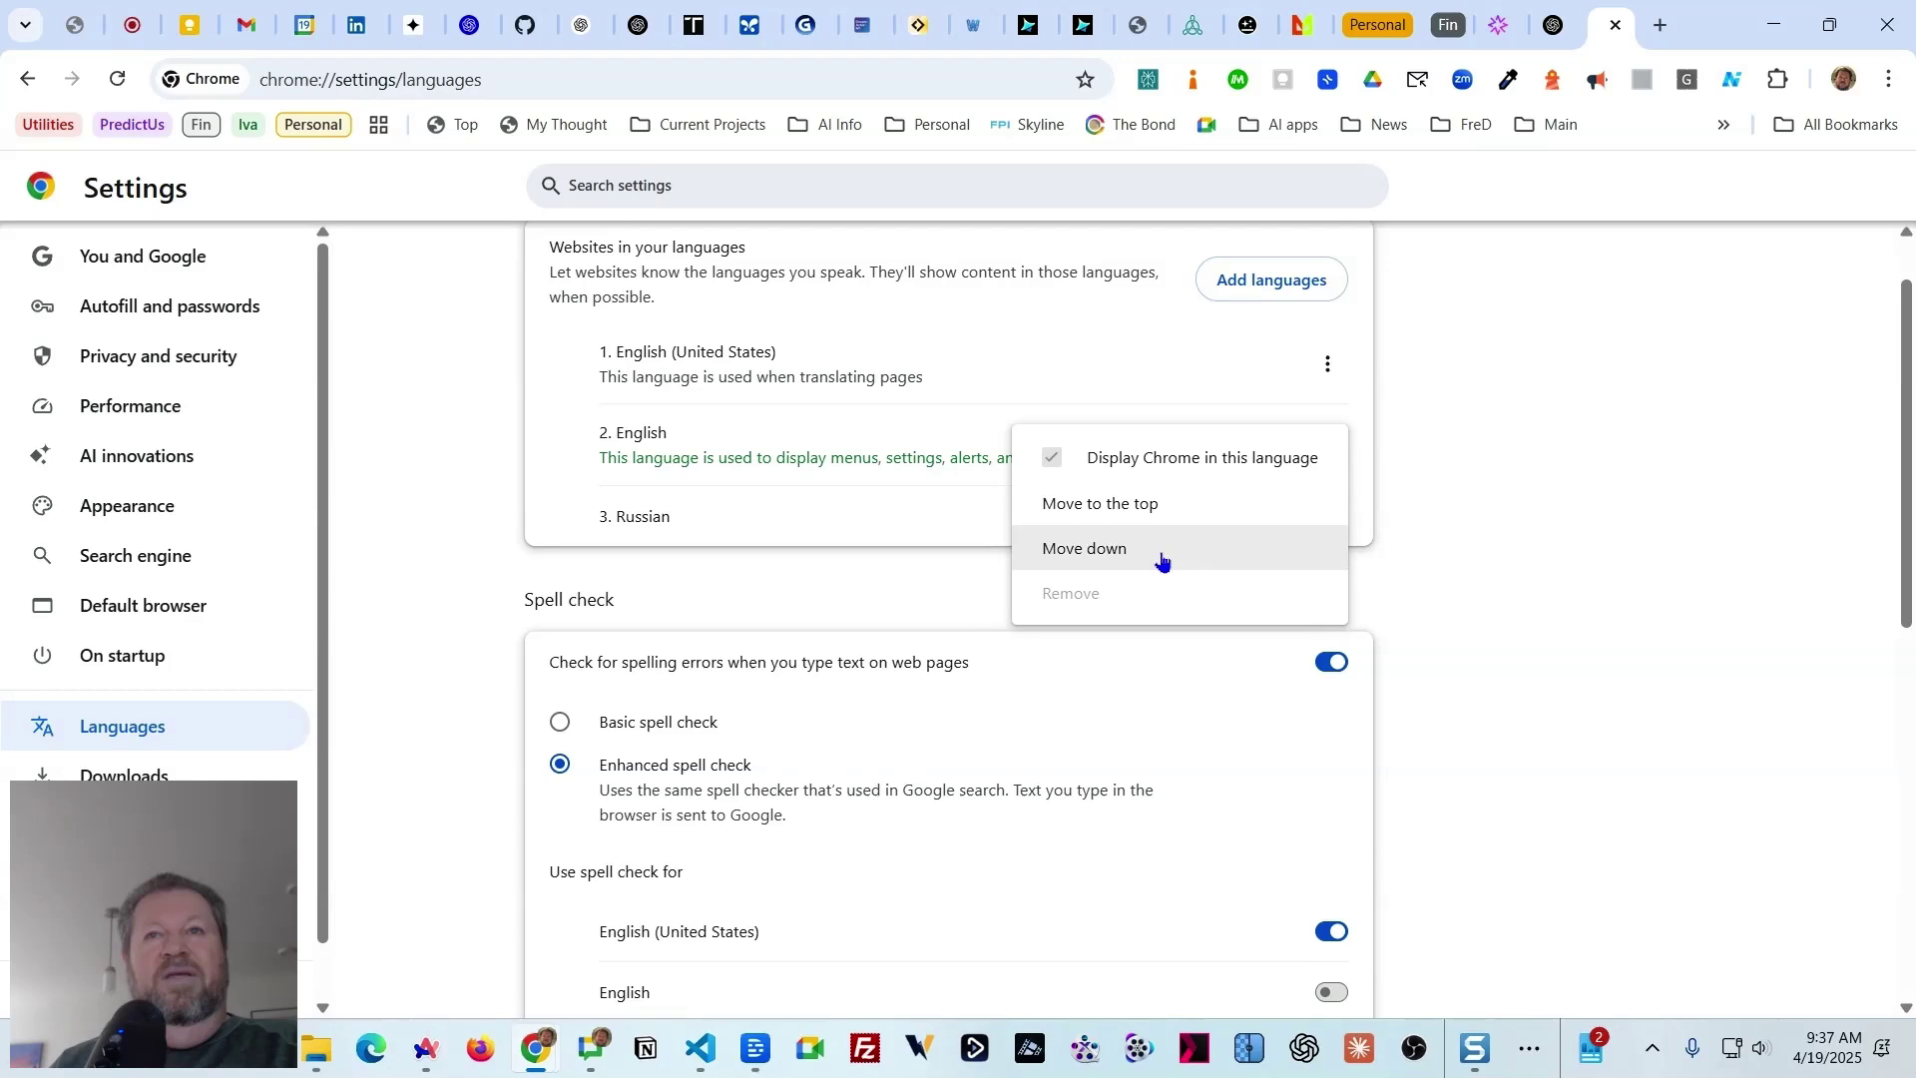
left_click(887, 596)
left_click(1327, 515)
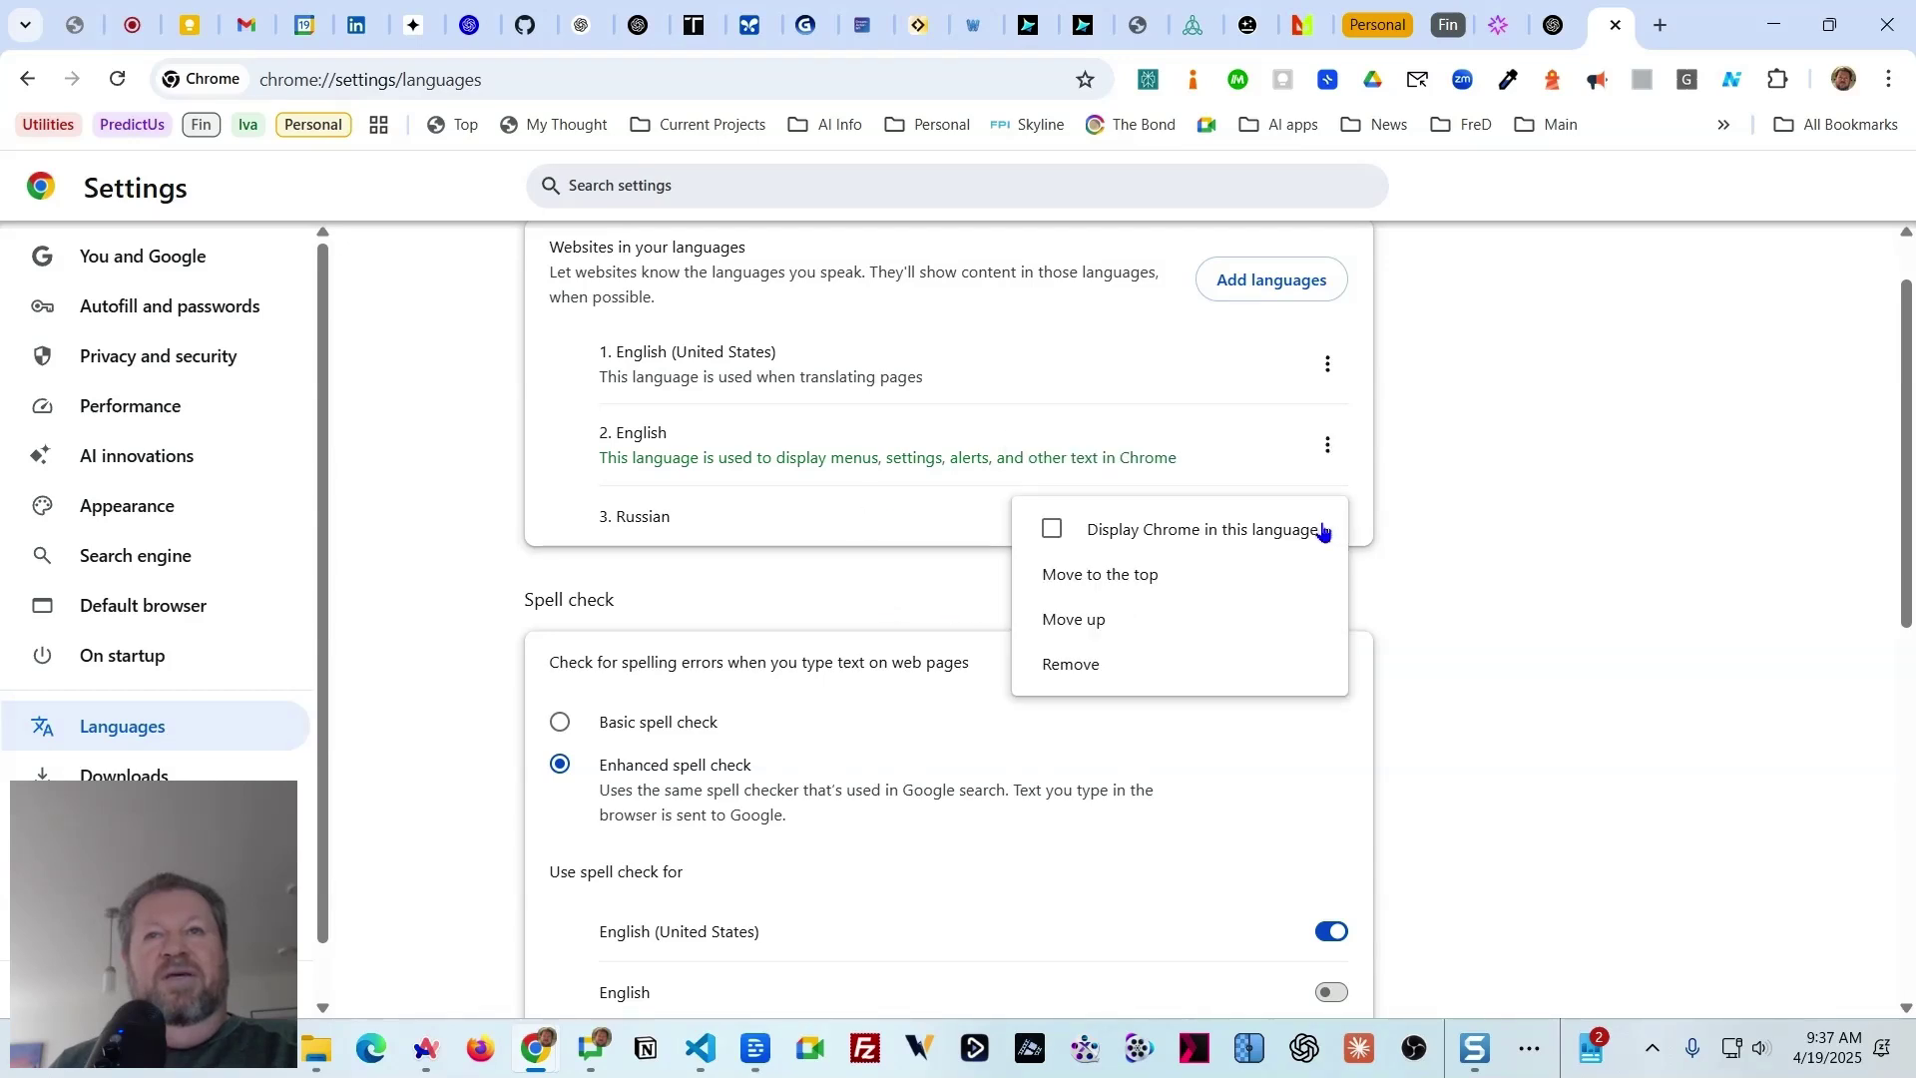
left_click(1103, 666)
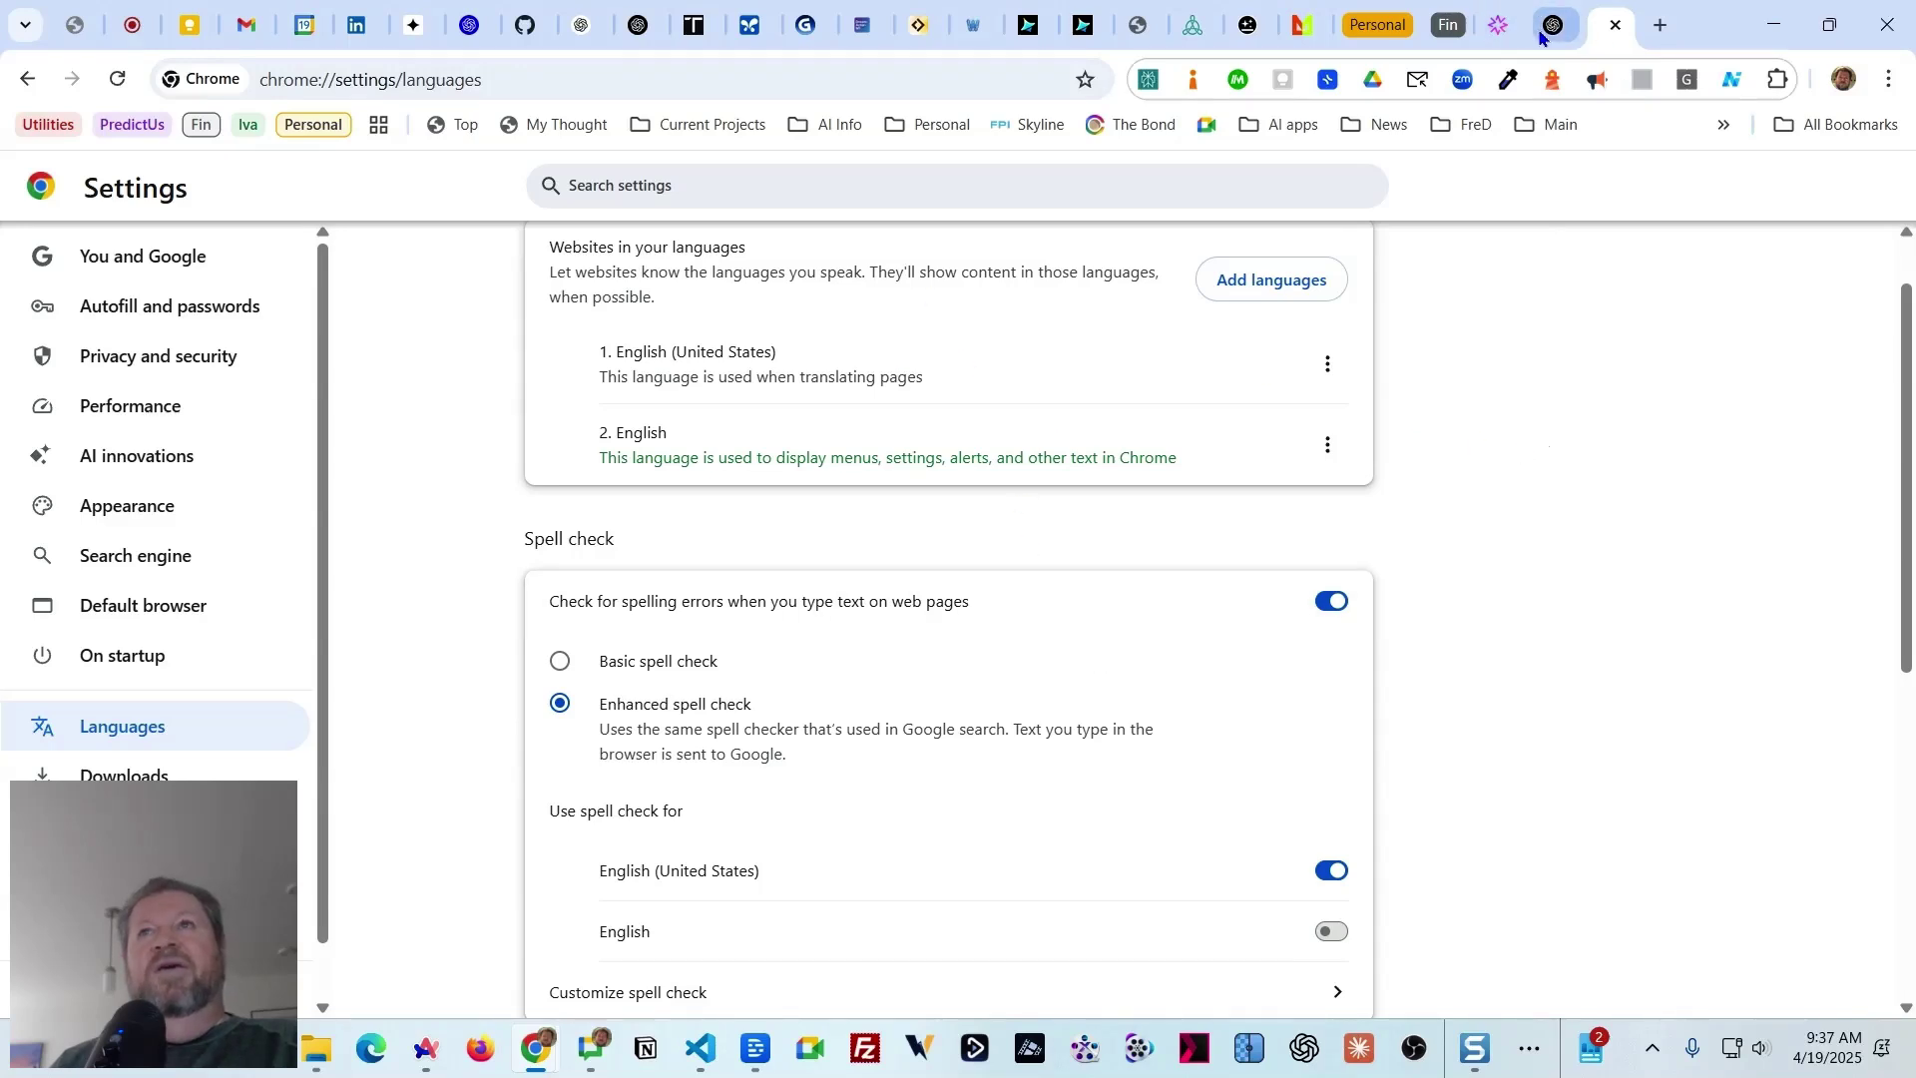
left_click(140, 249)
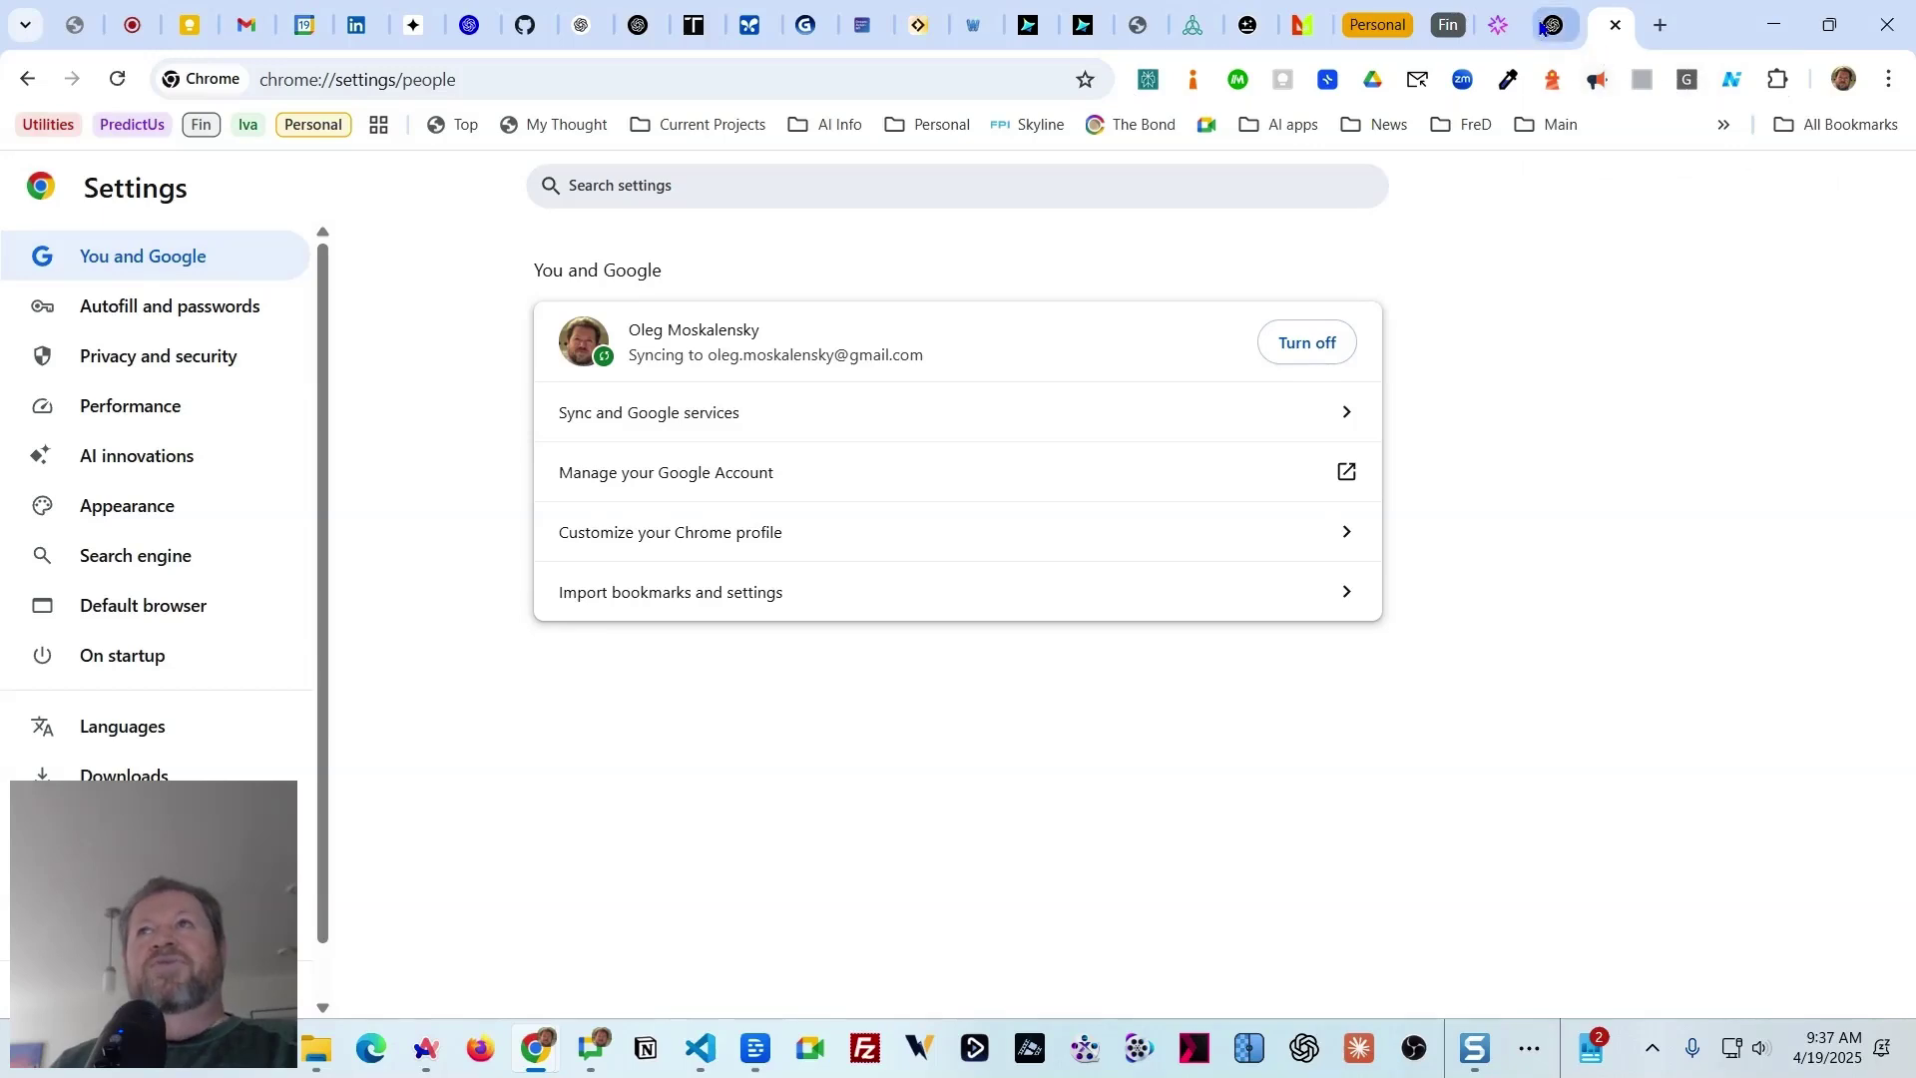
left_click(1544, 27)
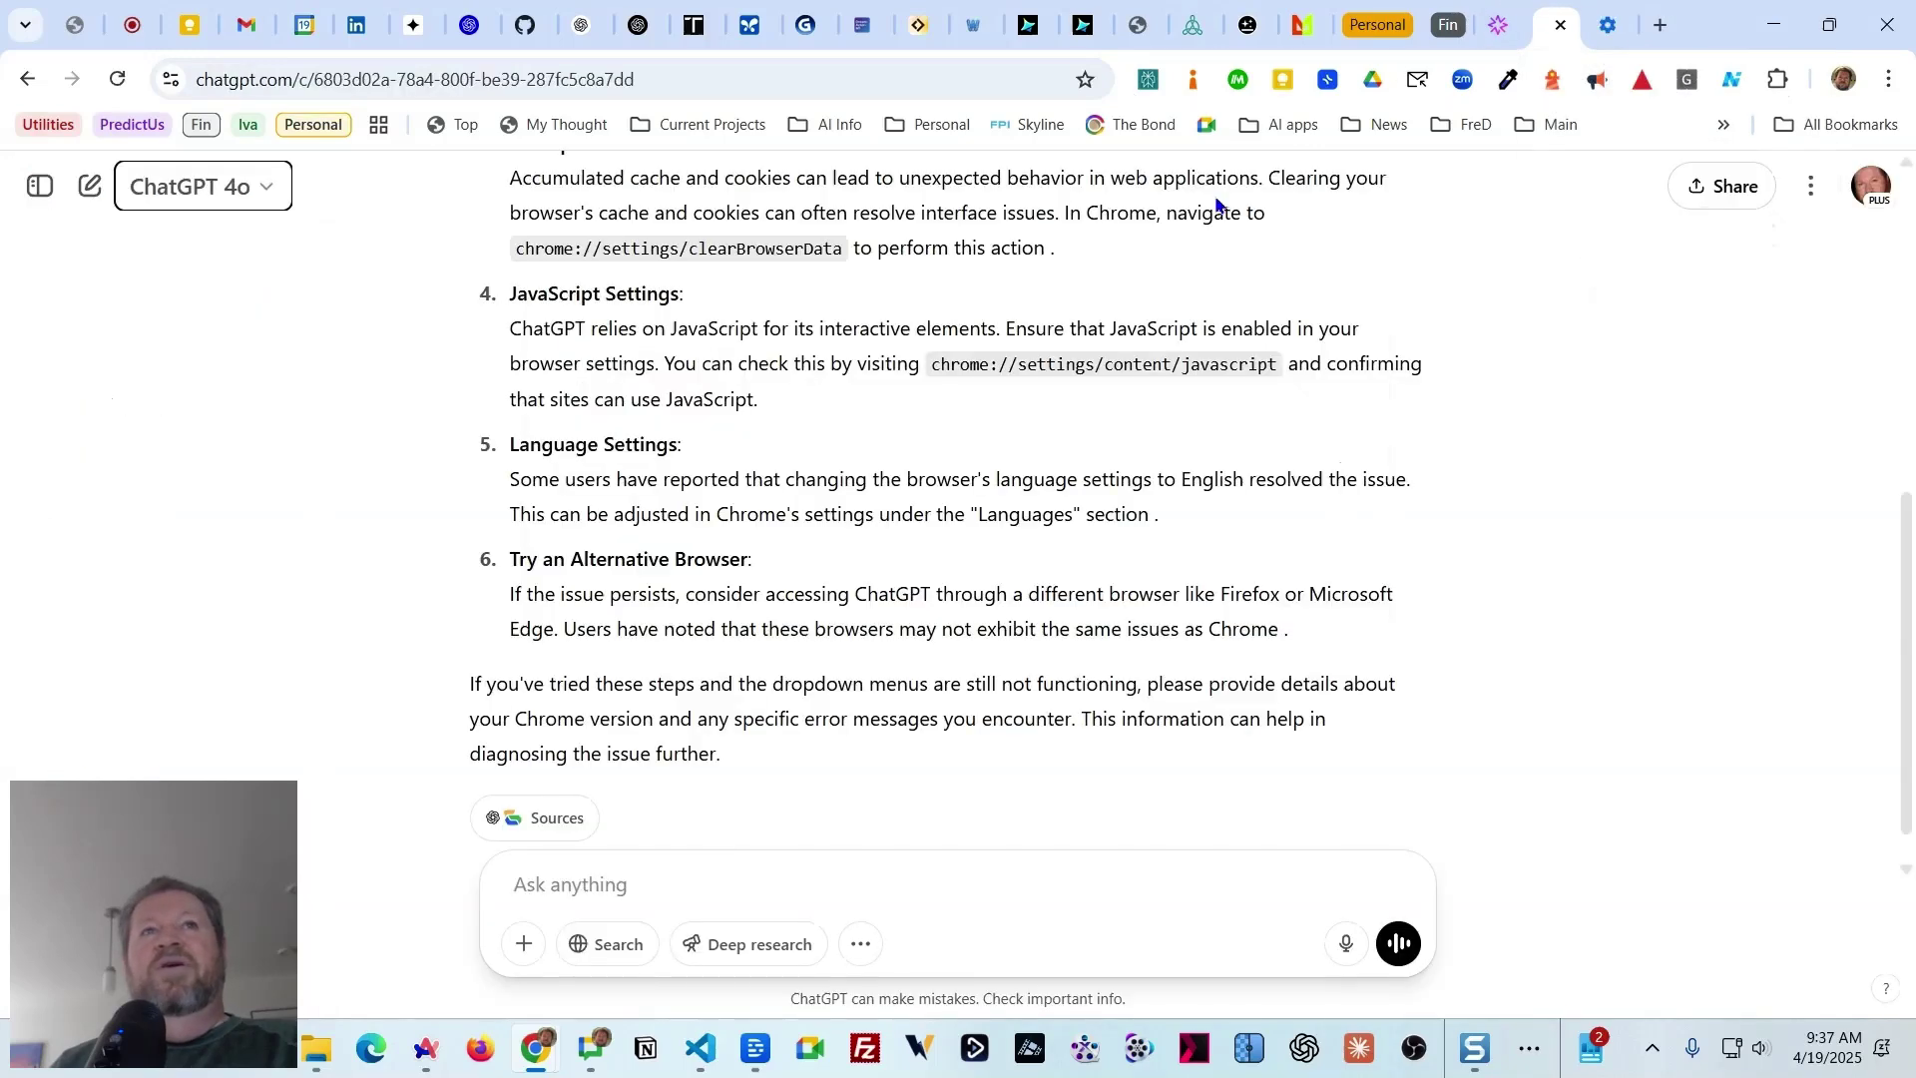
Reload ChatGPT and scroll back through its list of common causes and solutions
left_click(121, 80)
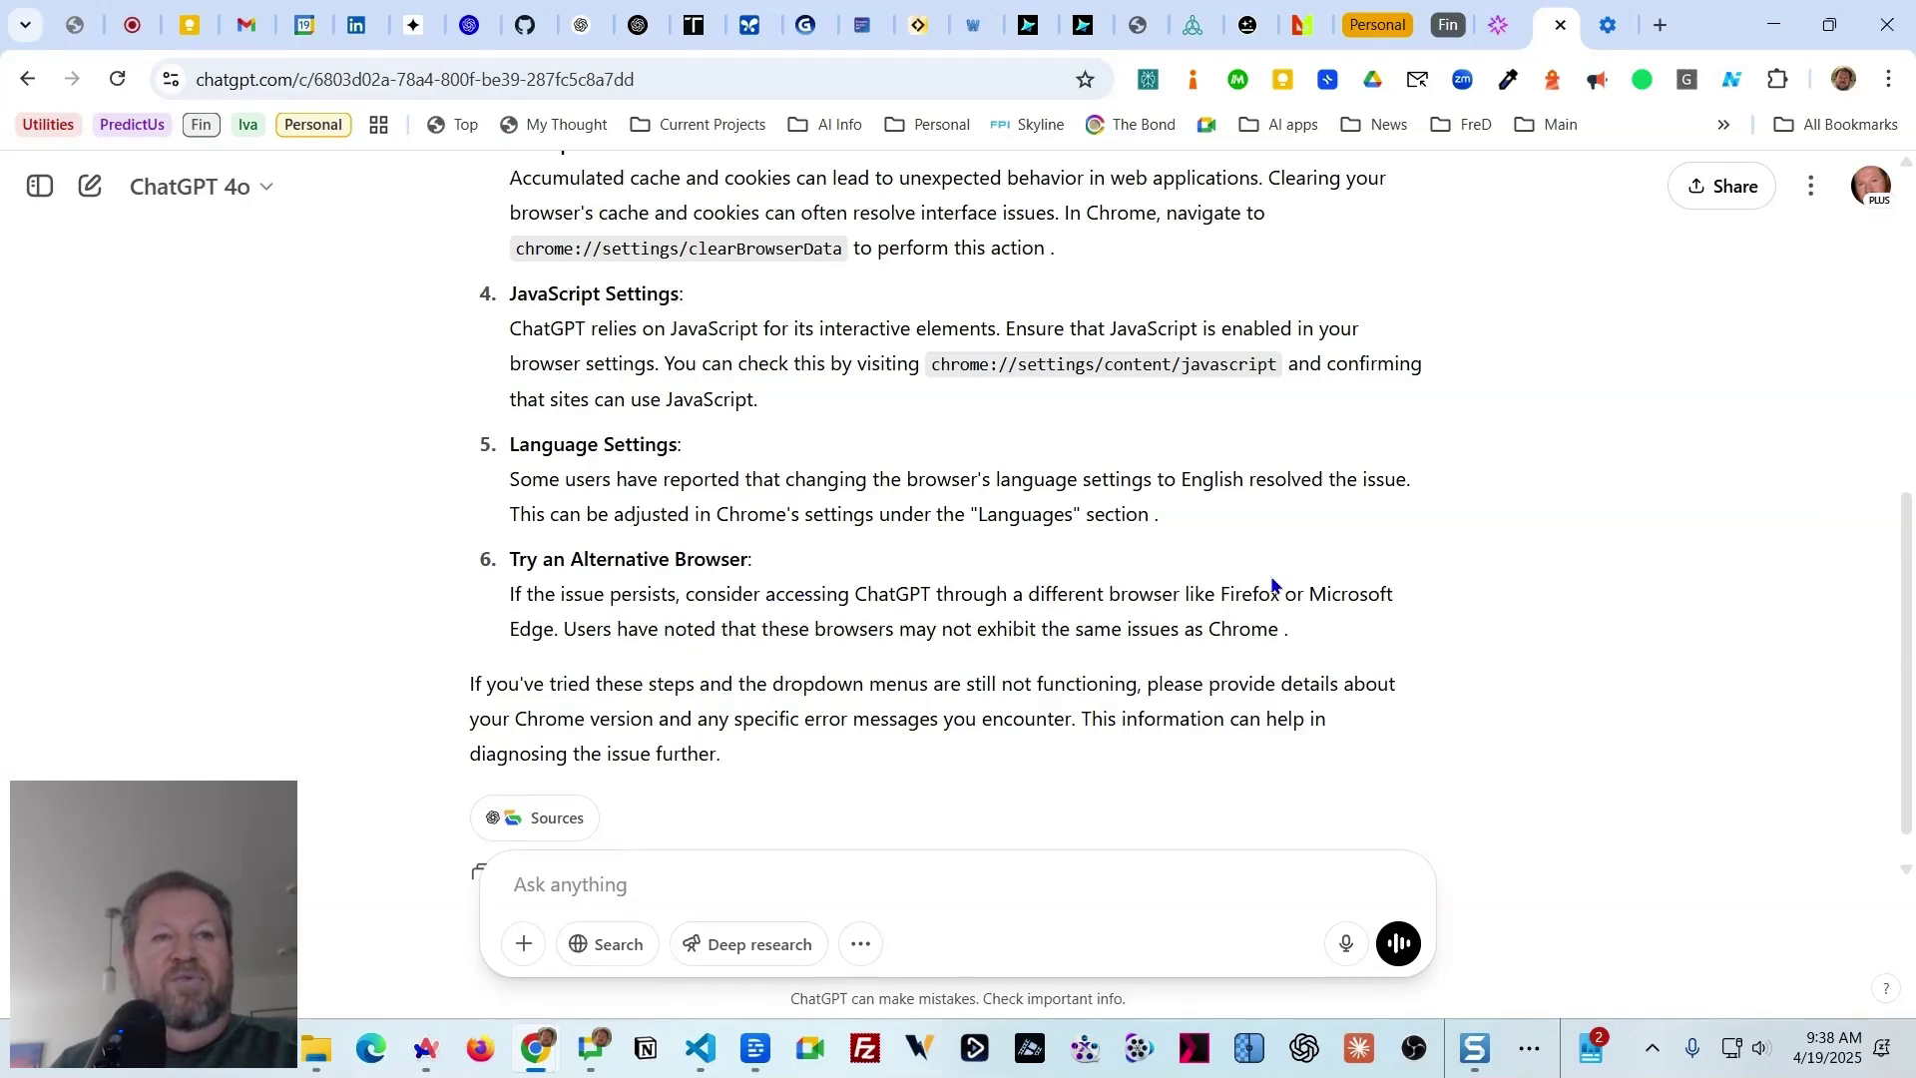
scroll(846, 748, "down", 1)
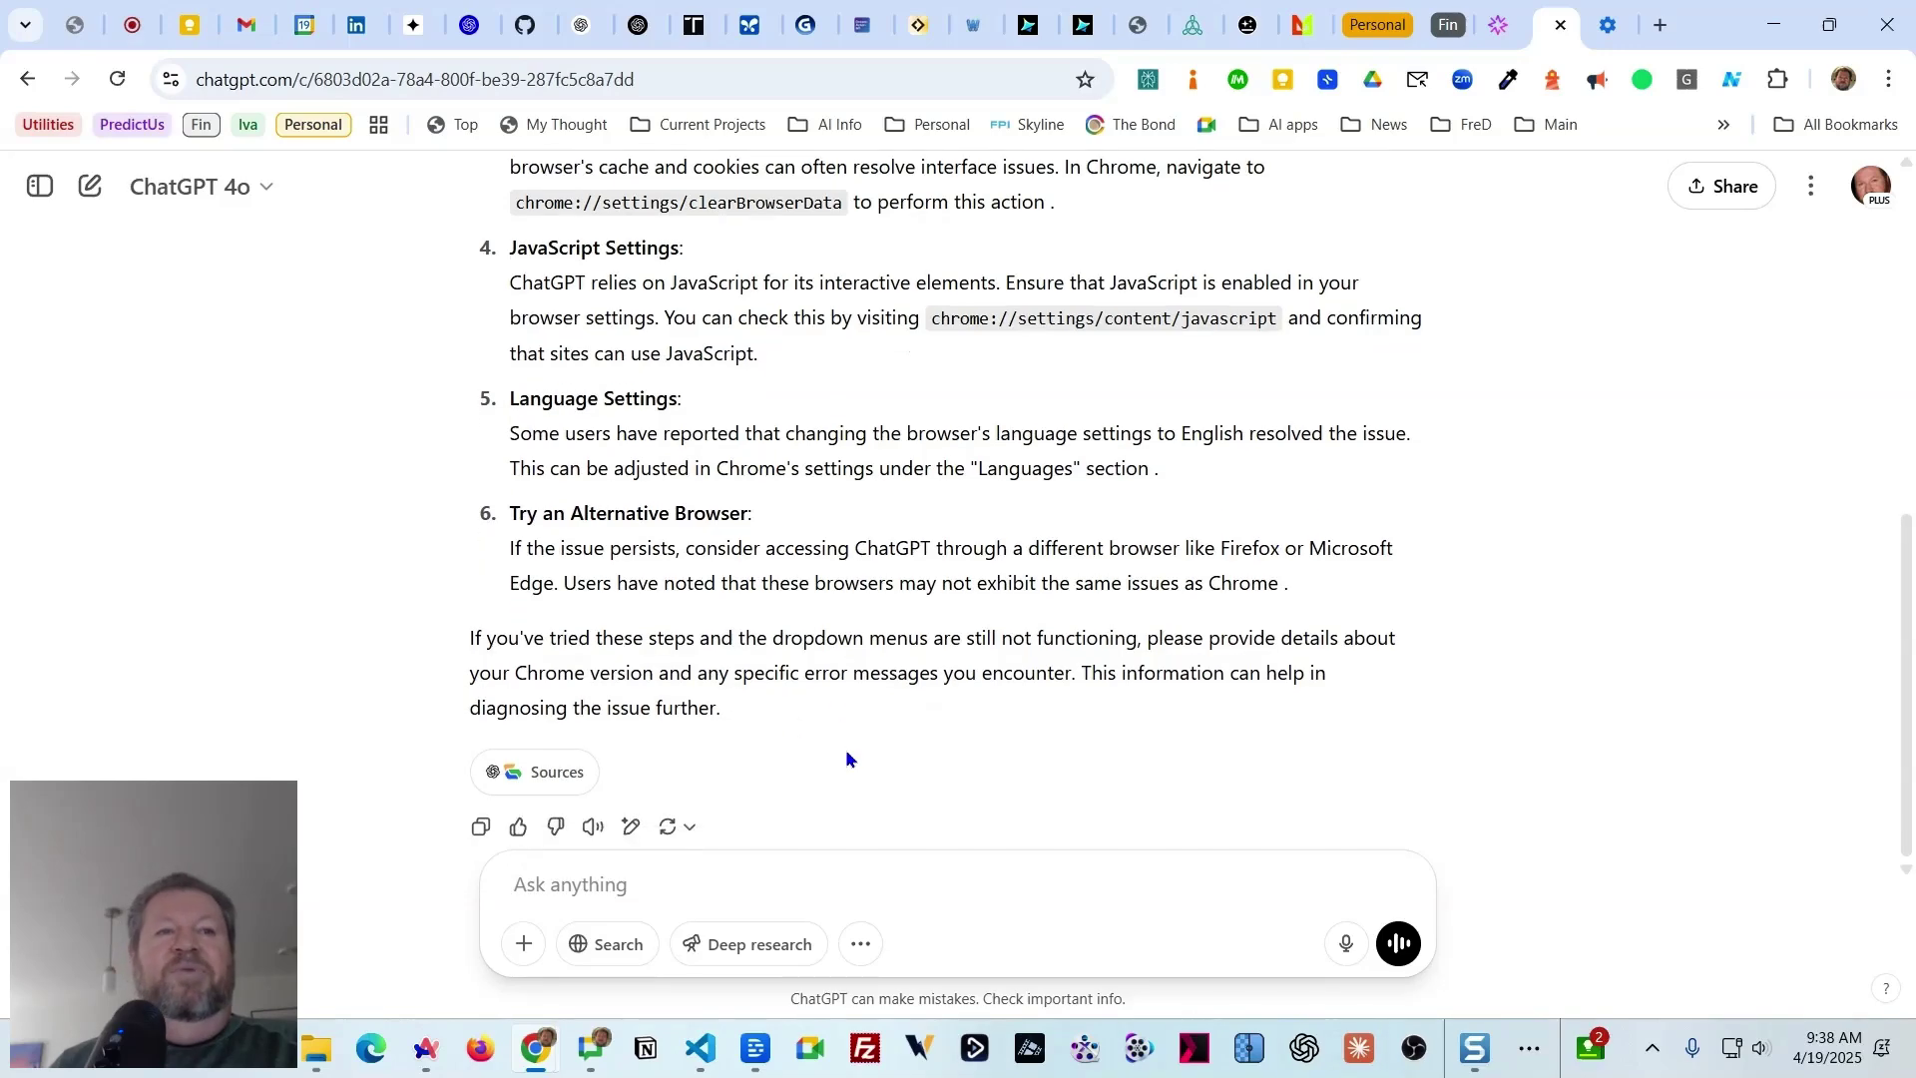
scroll(846, 749, "up", 5)
scroll(855, 760, "up", 2)
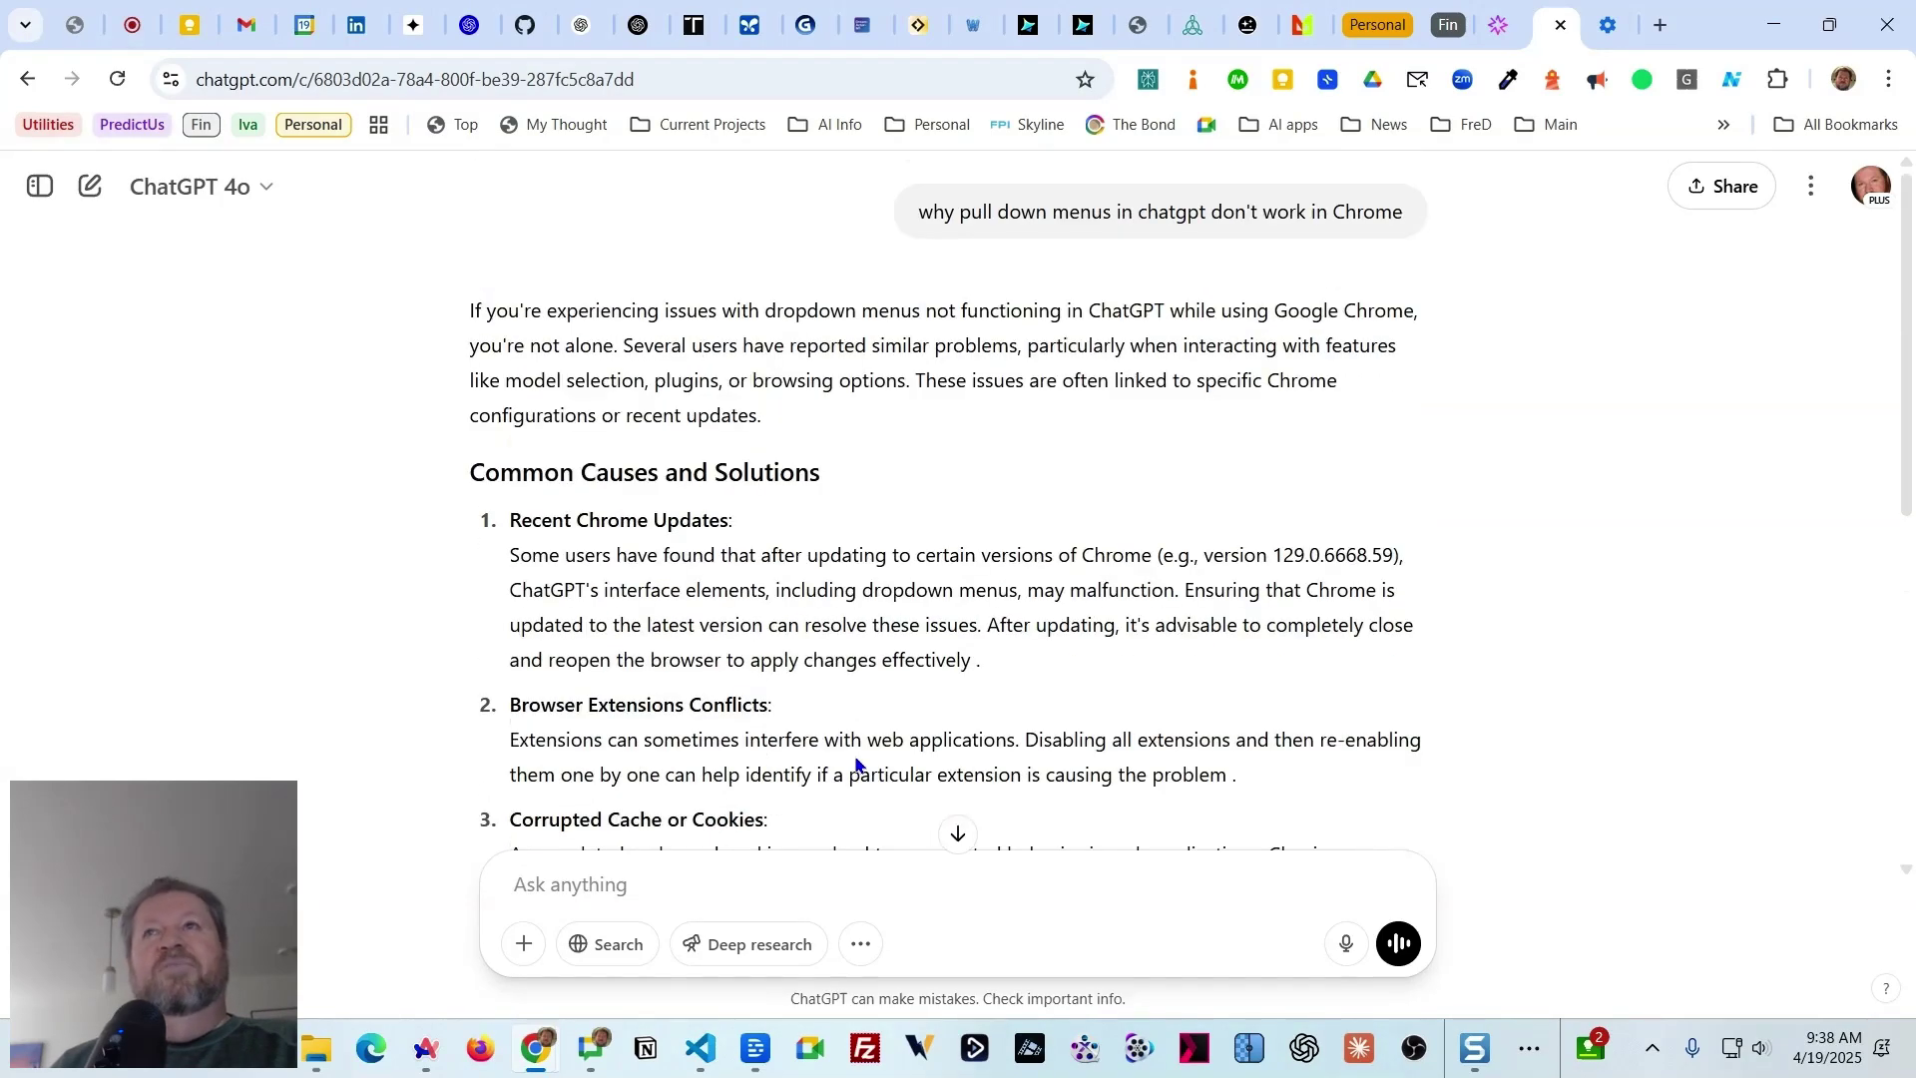
scroll(838, 729, "down", 4)
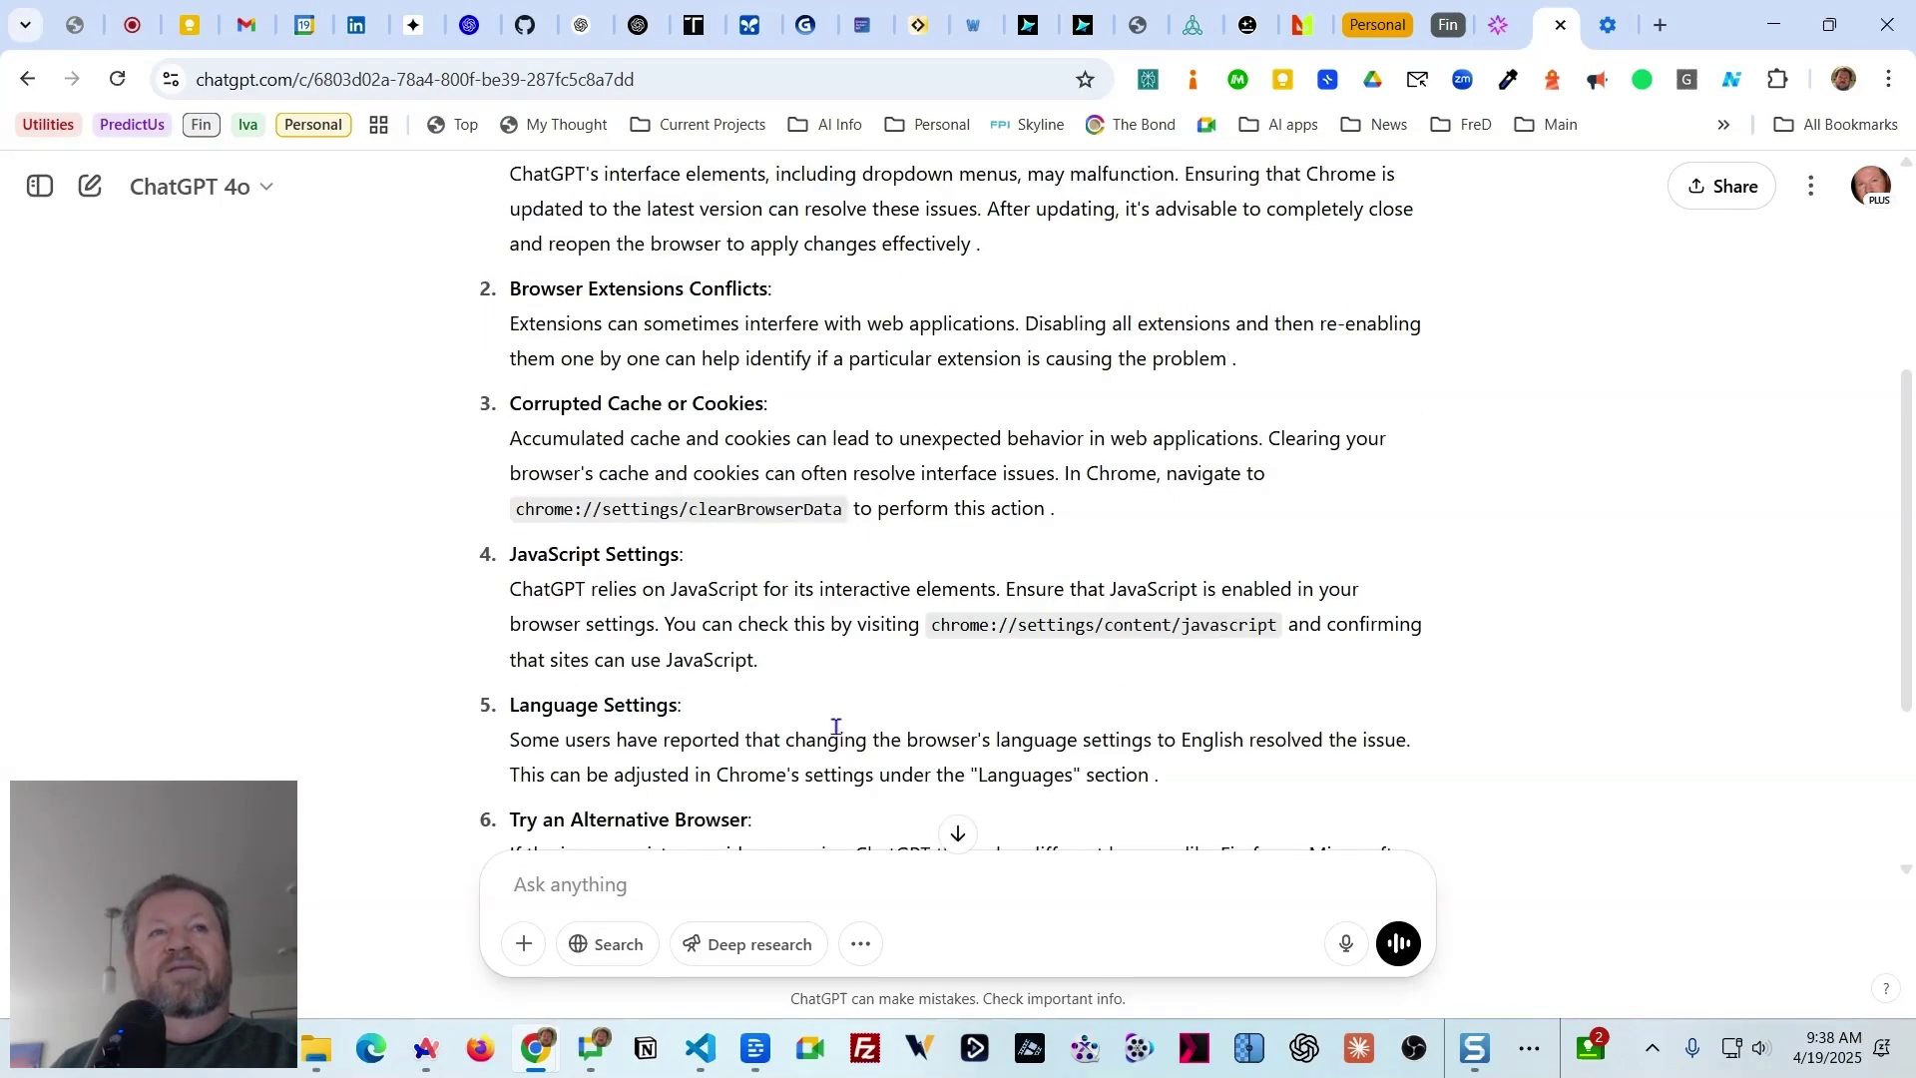
scroll(836, 727, "up", 2)
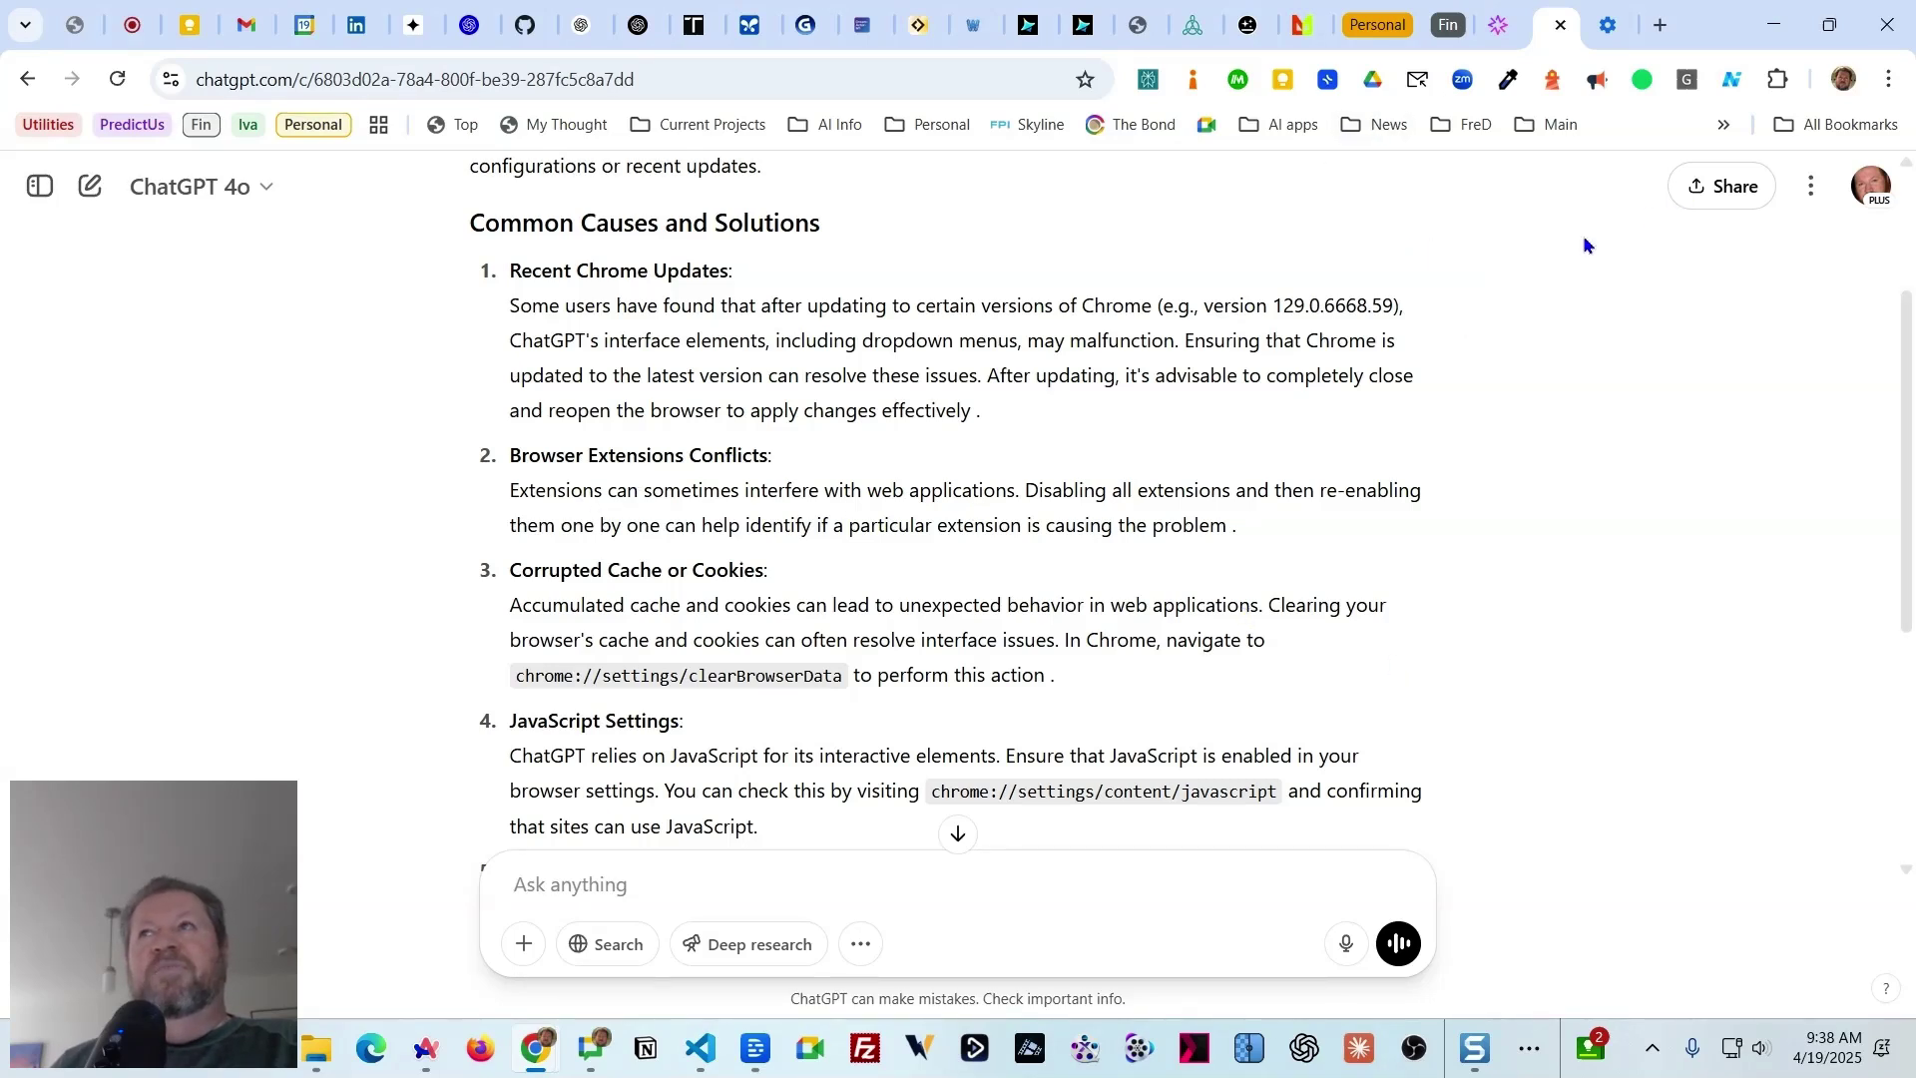
left_click(1889, 79)
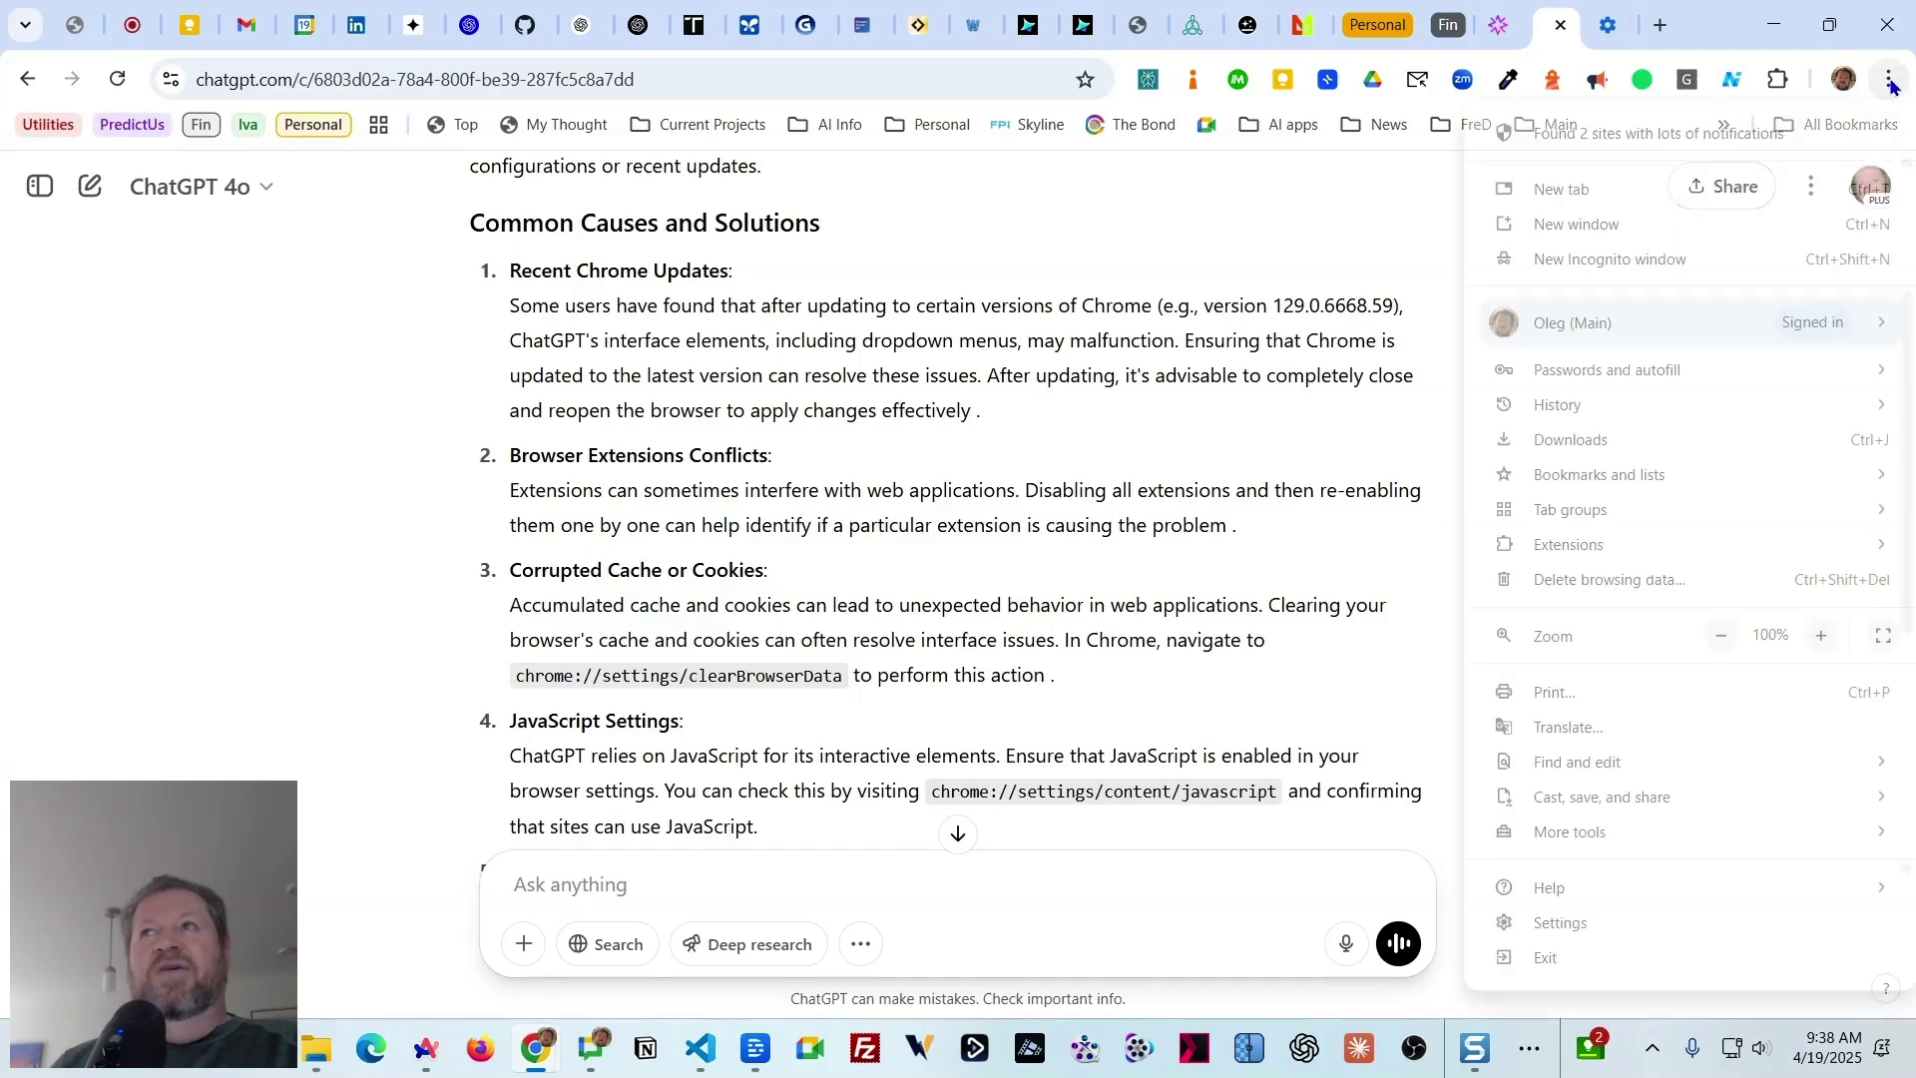
Open a new Incognito window and go to chat.com
left_click(1660, 263)
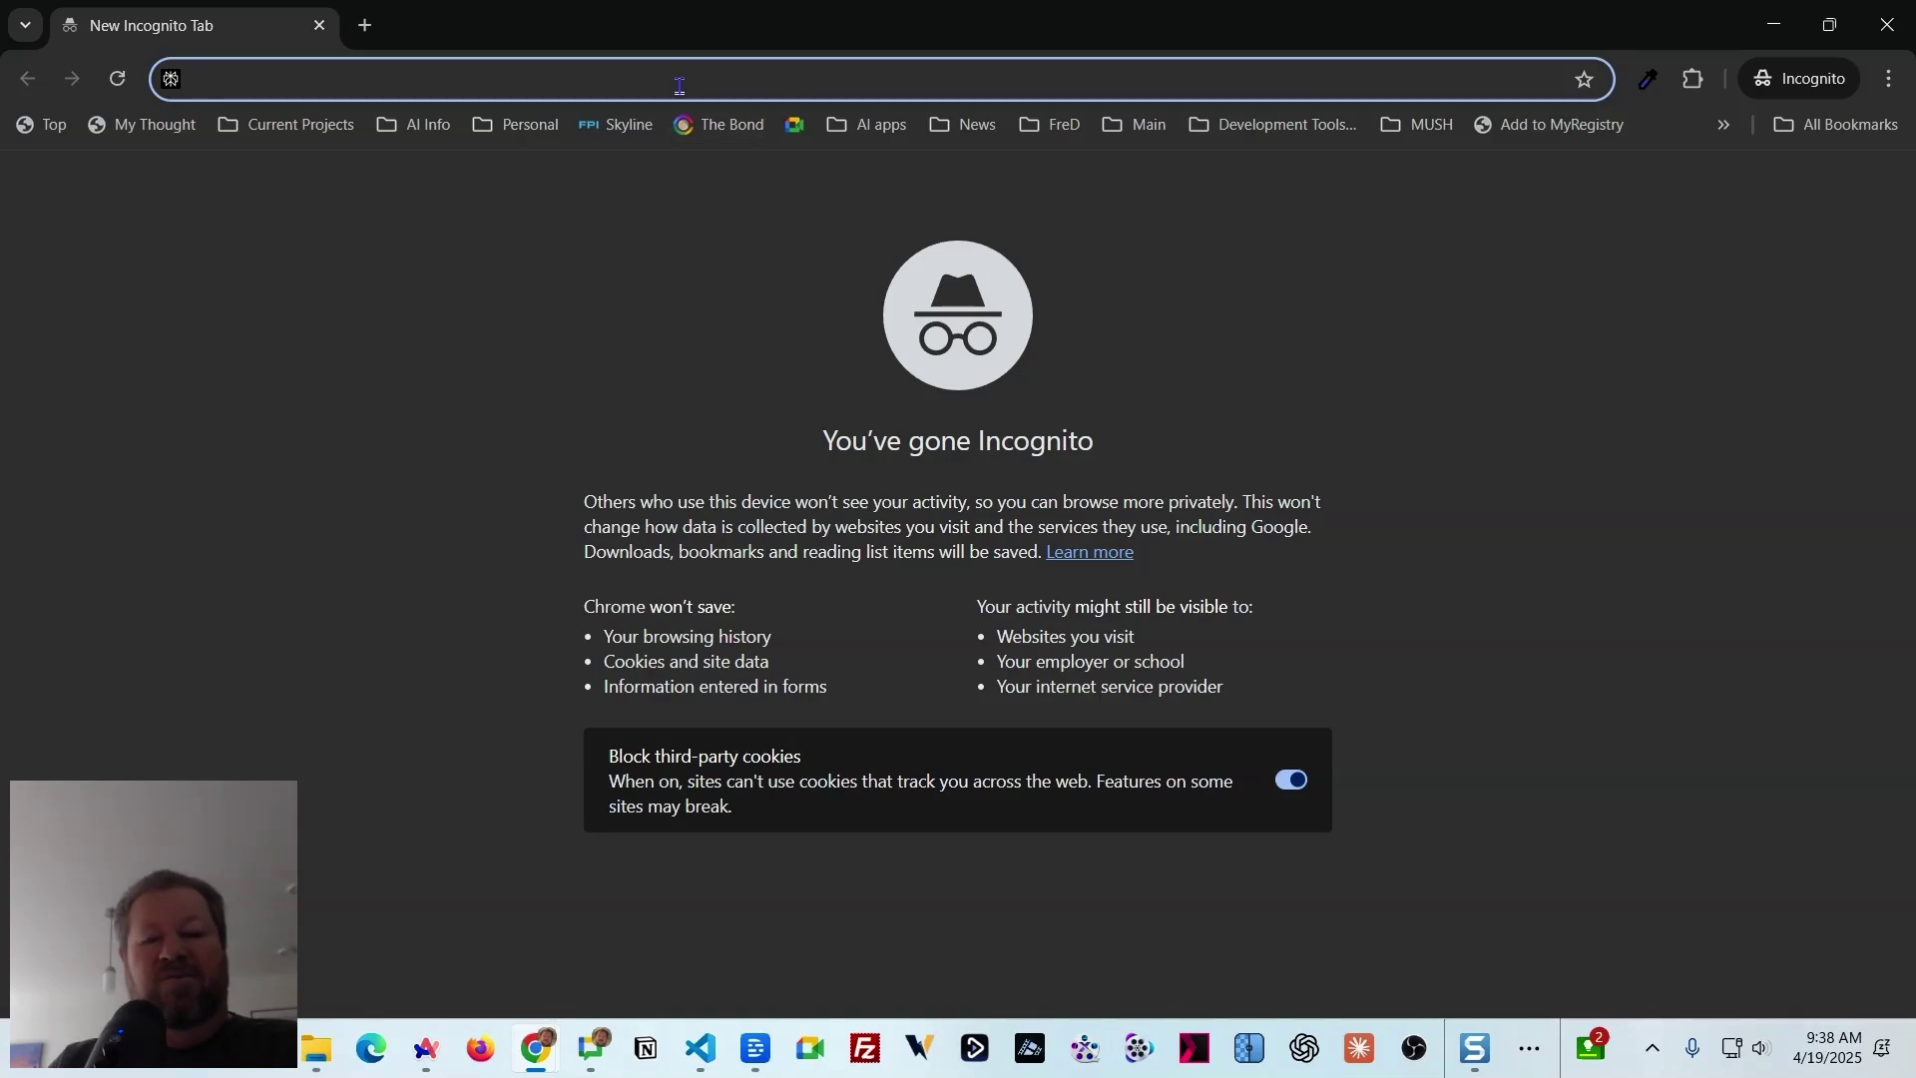
type("chat")
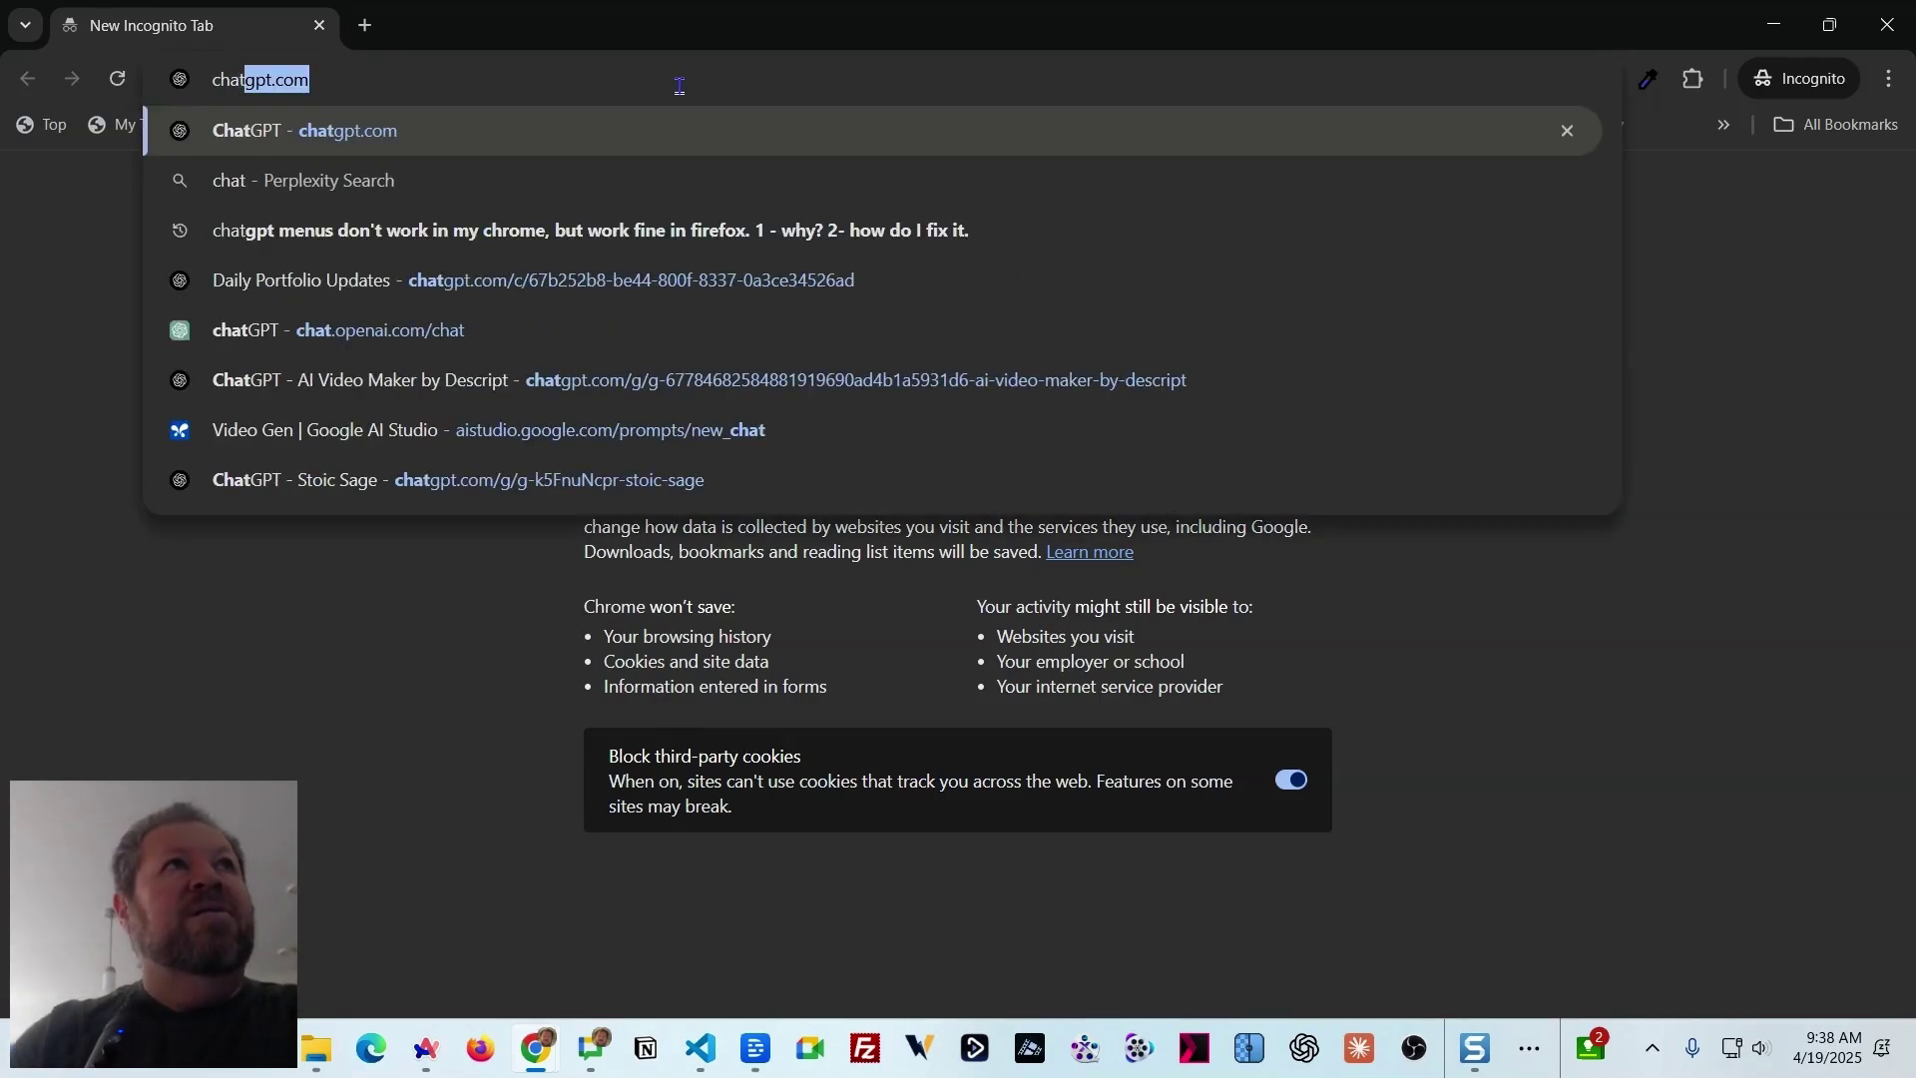
type(".tco")
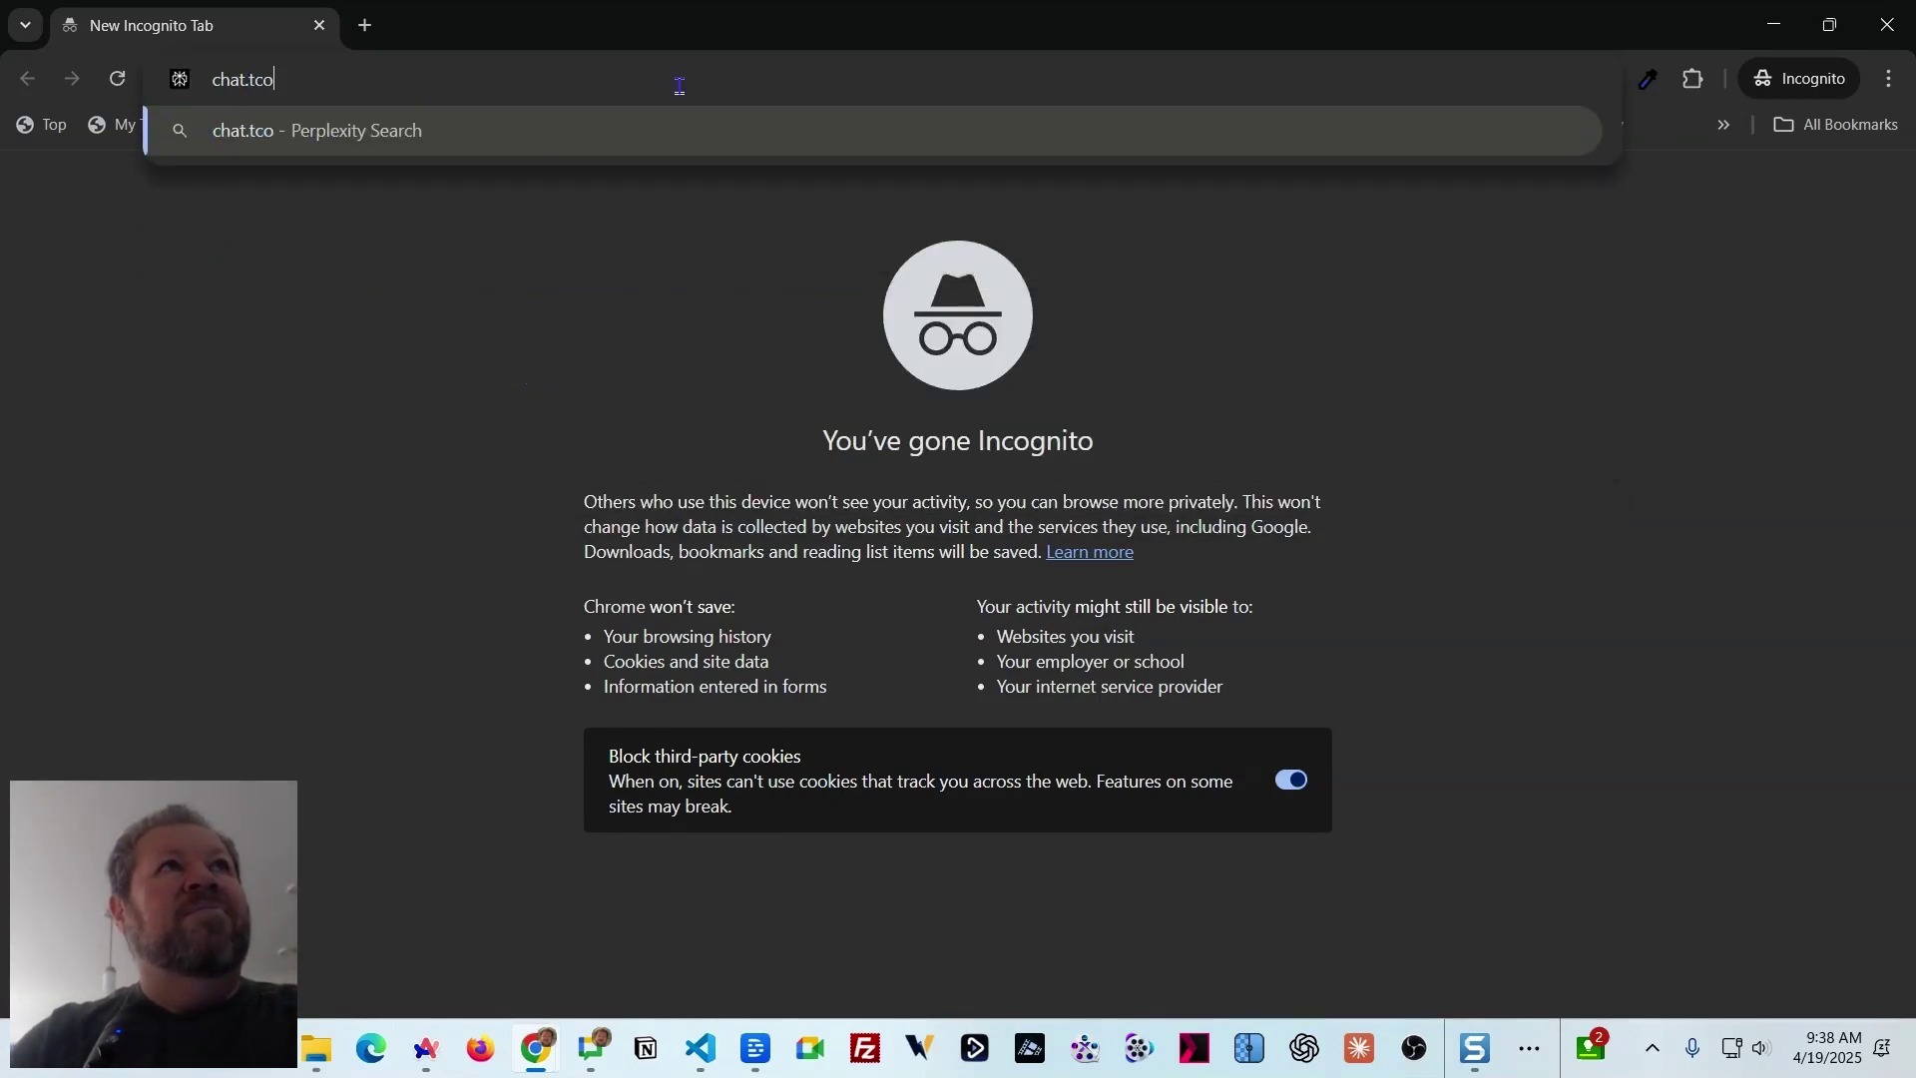
key("BackSpace")
key("BackSpace")
key("BackSpace")
type("c")
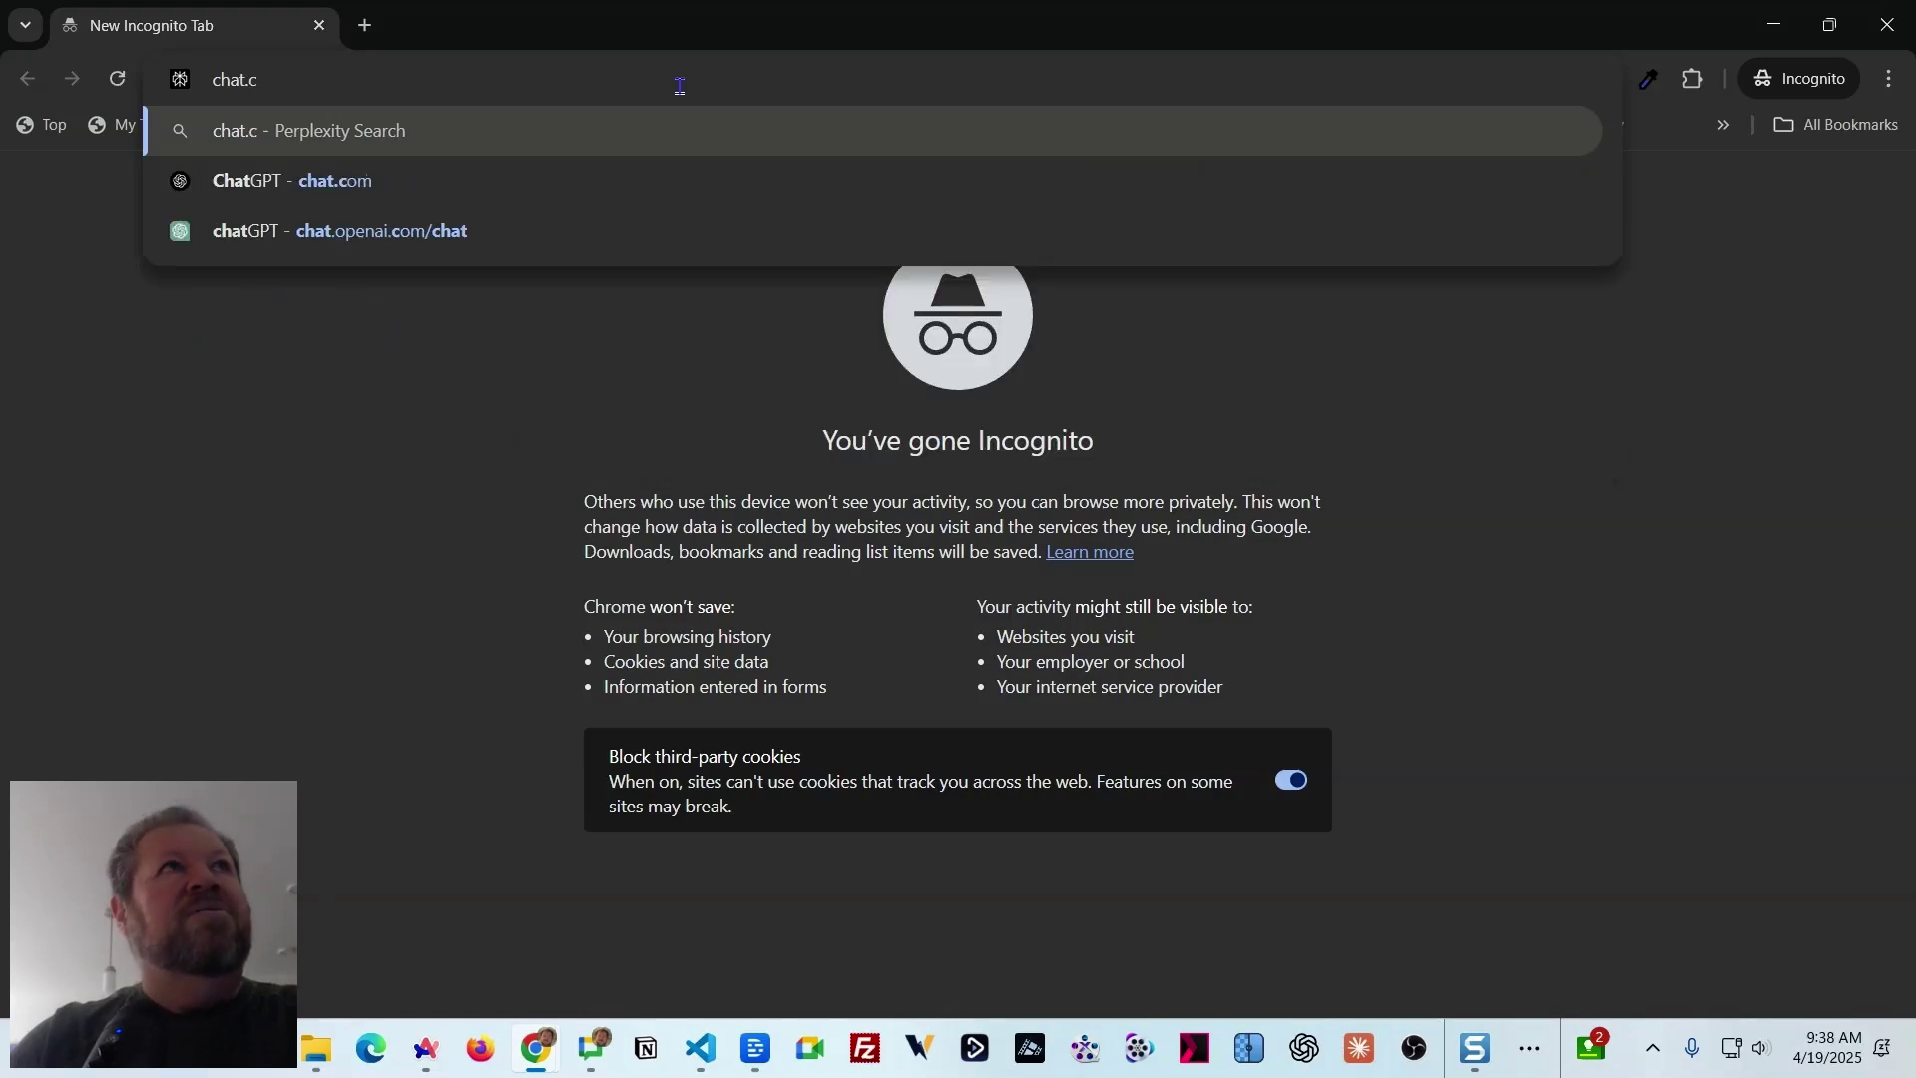
key("BackSpace")
type("com")
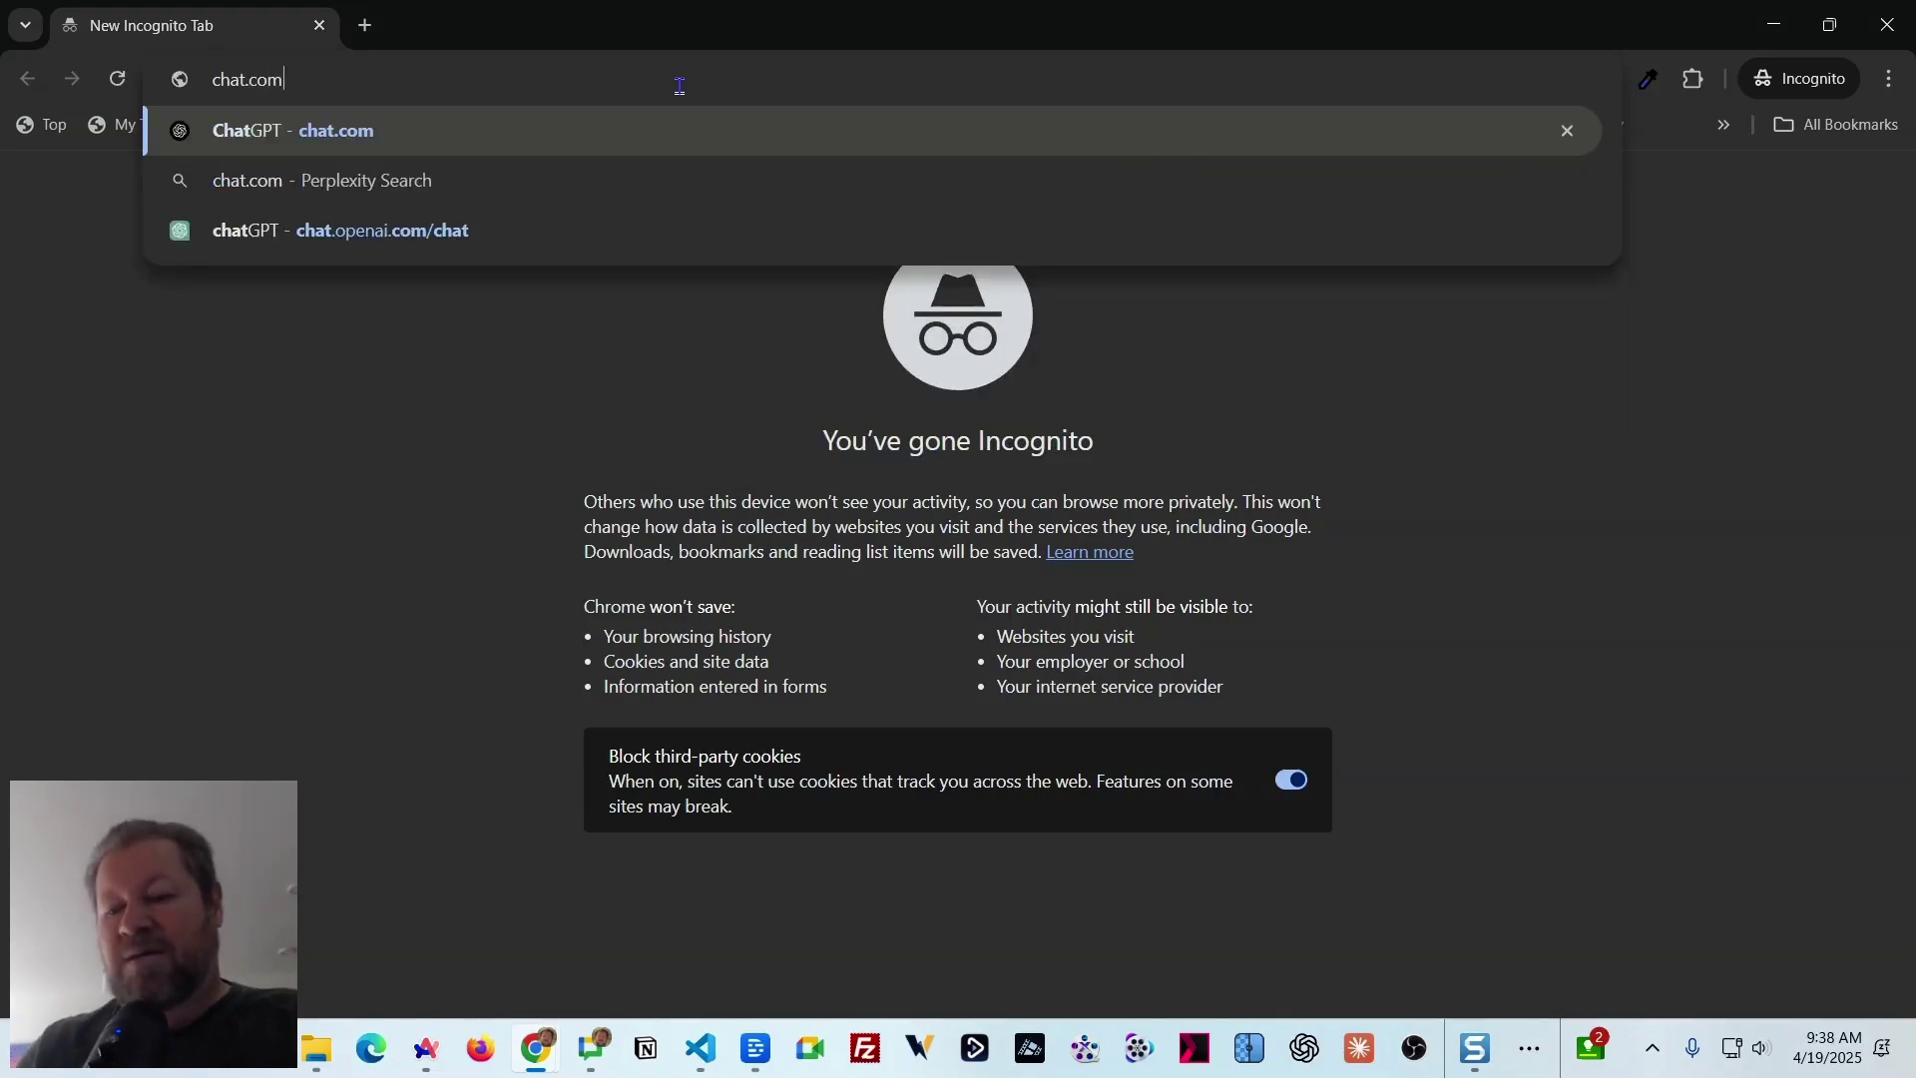
key("Return")
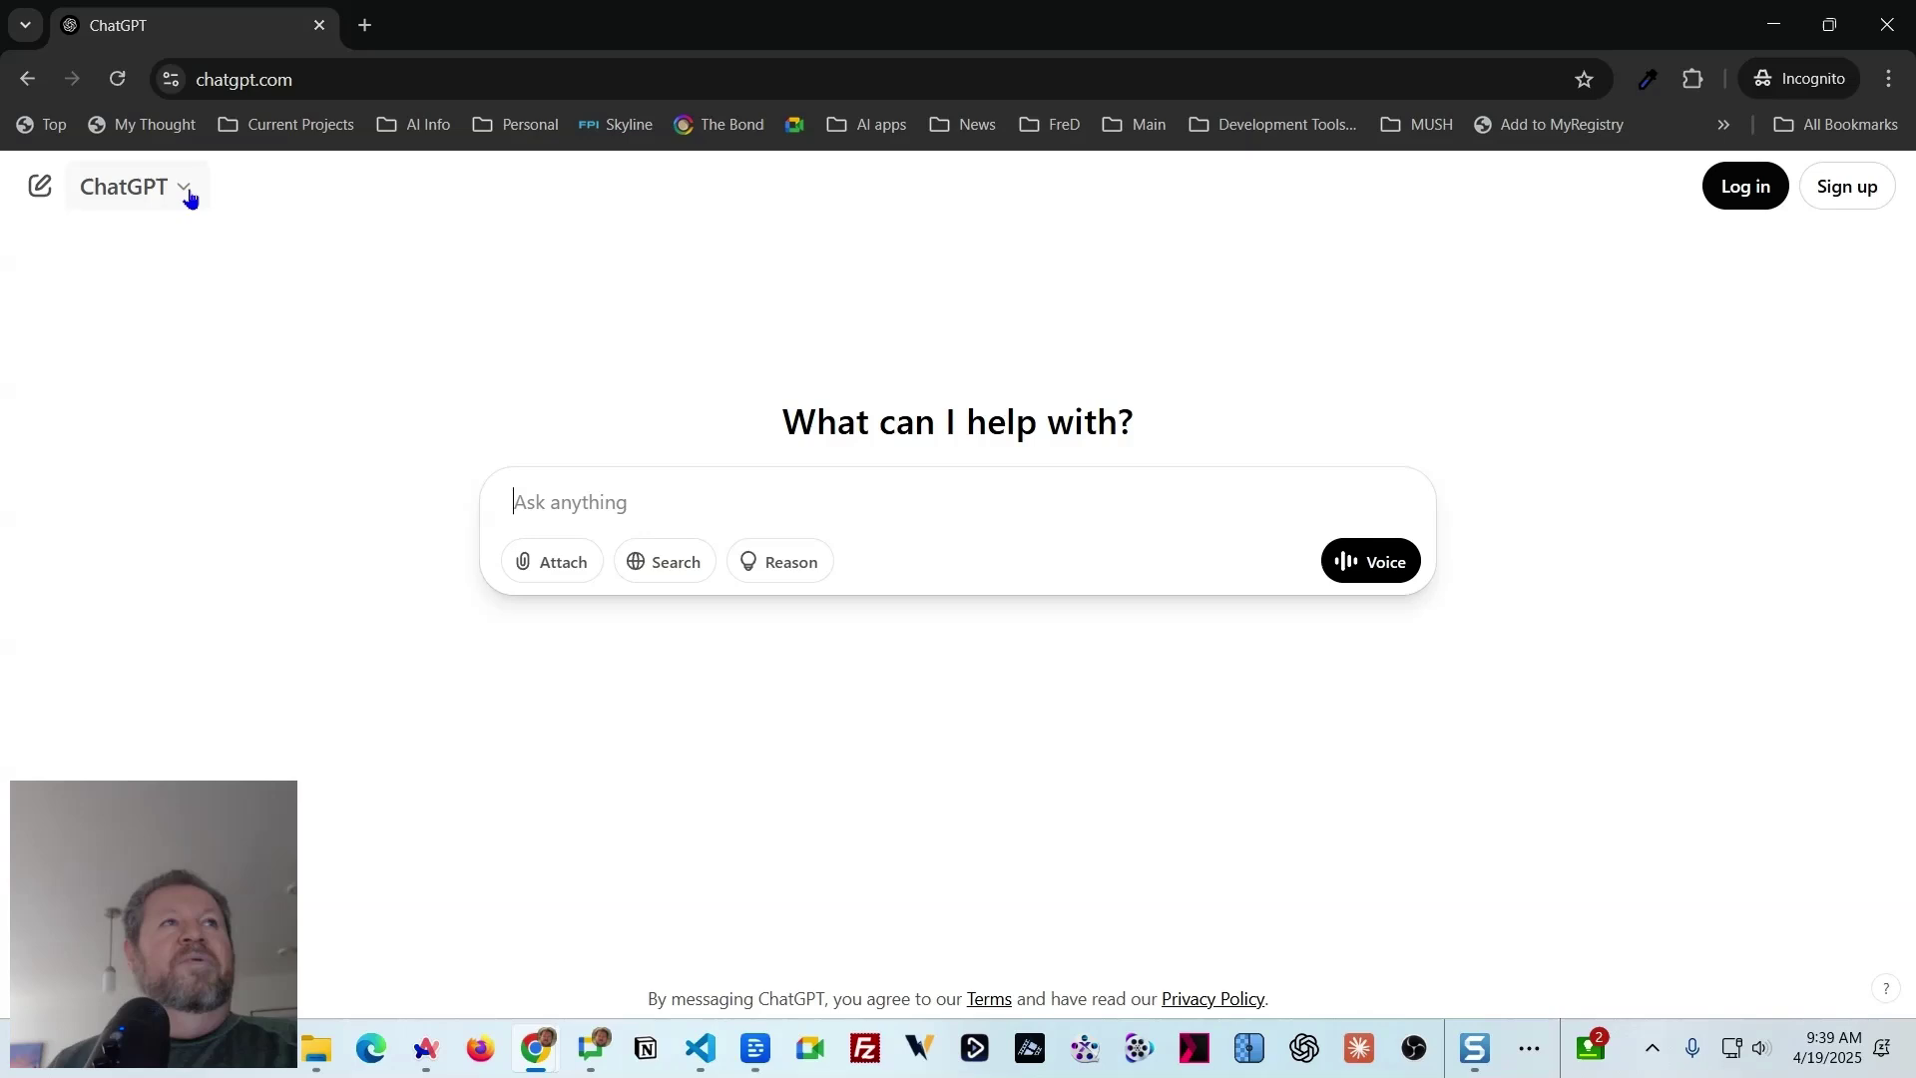
Test the model dropdown in Incognito, then choose Log in and Continue with Google
left_click(189, 197)
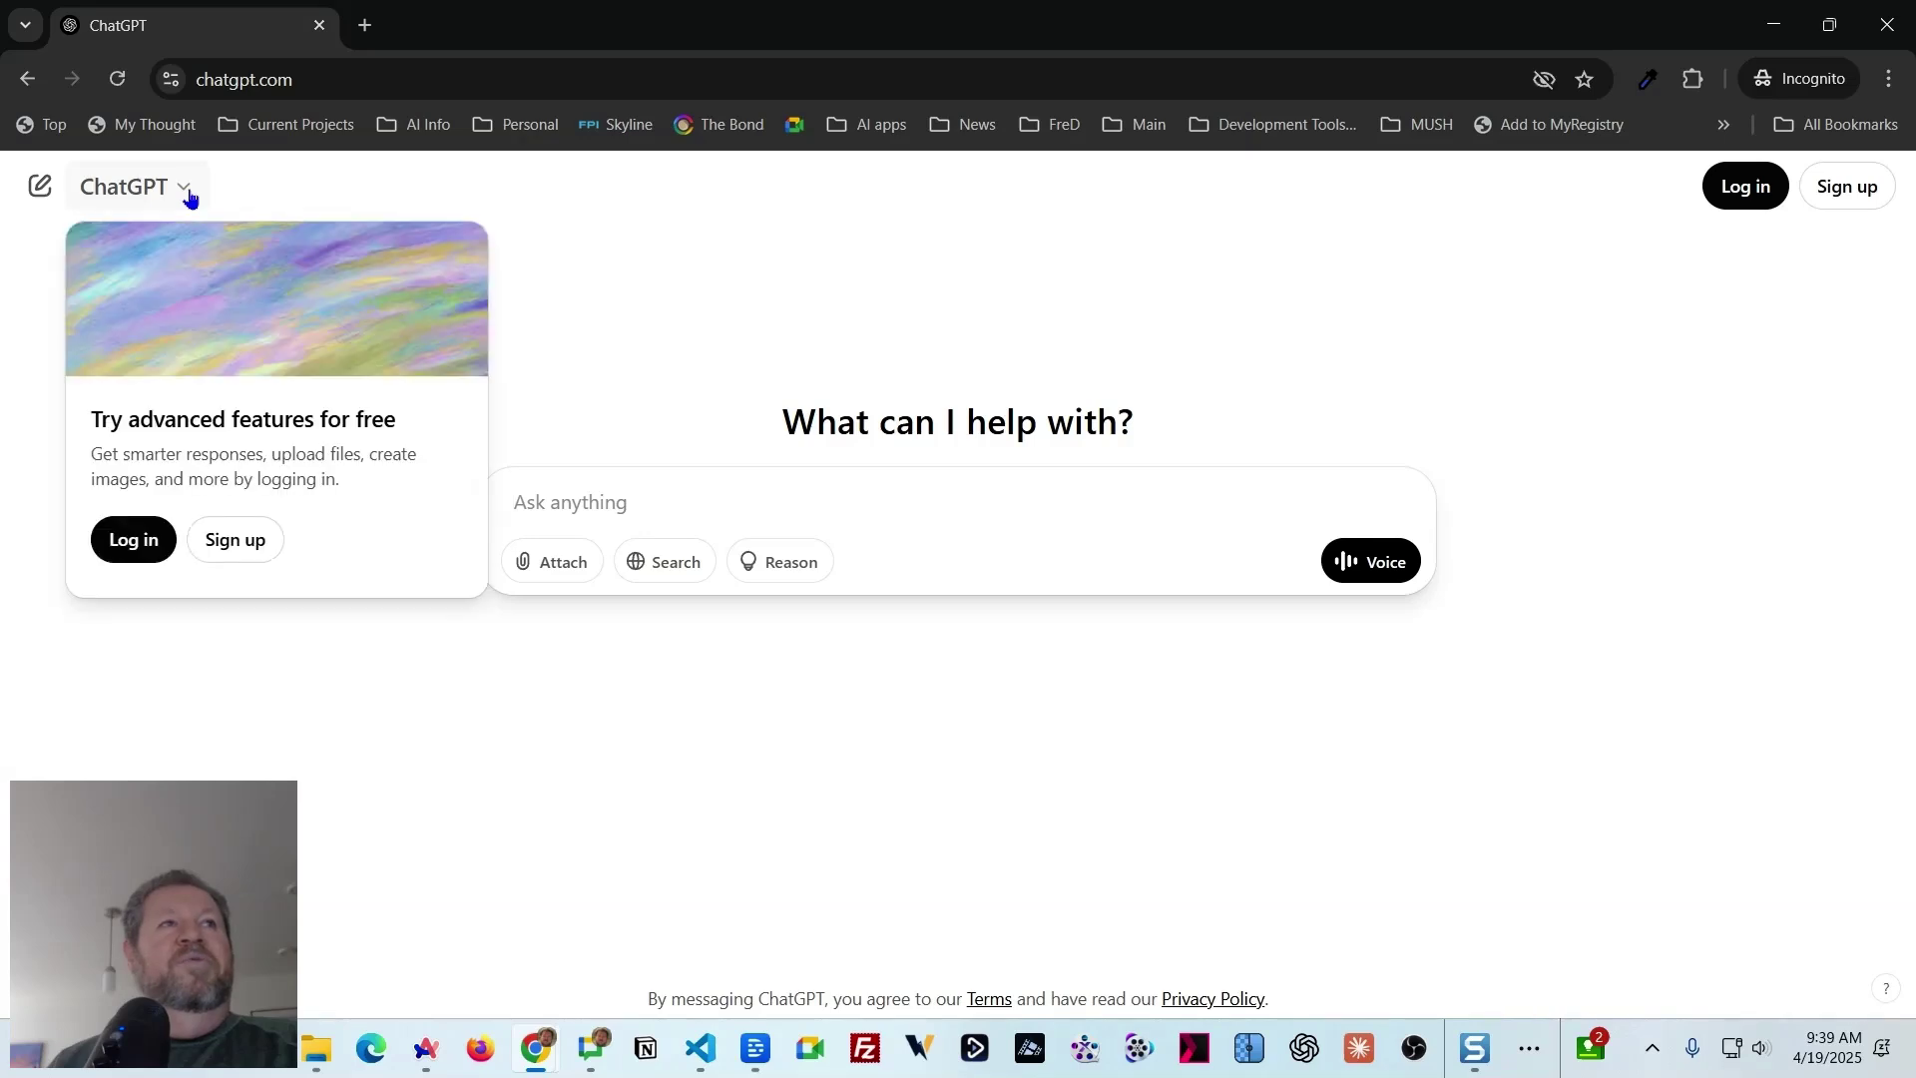
left_click(134, 539)
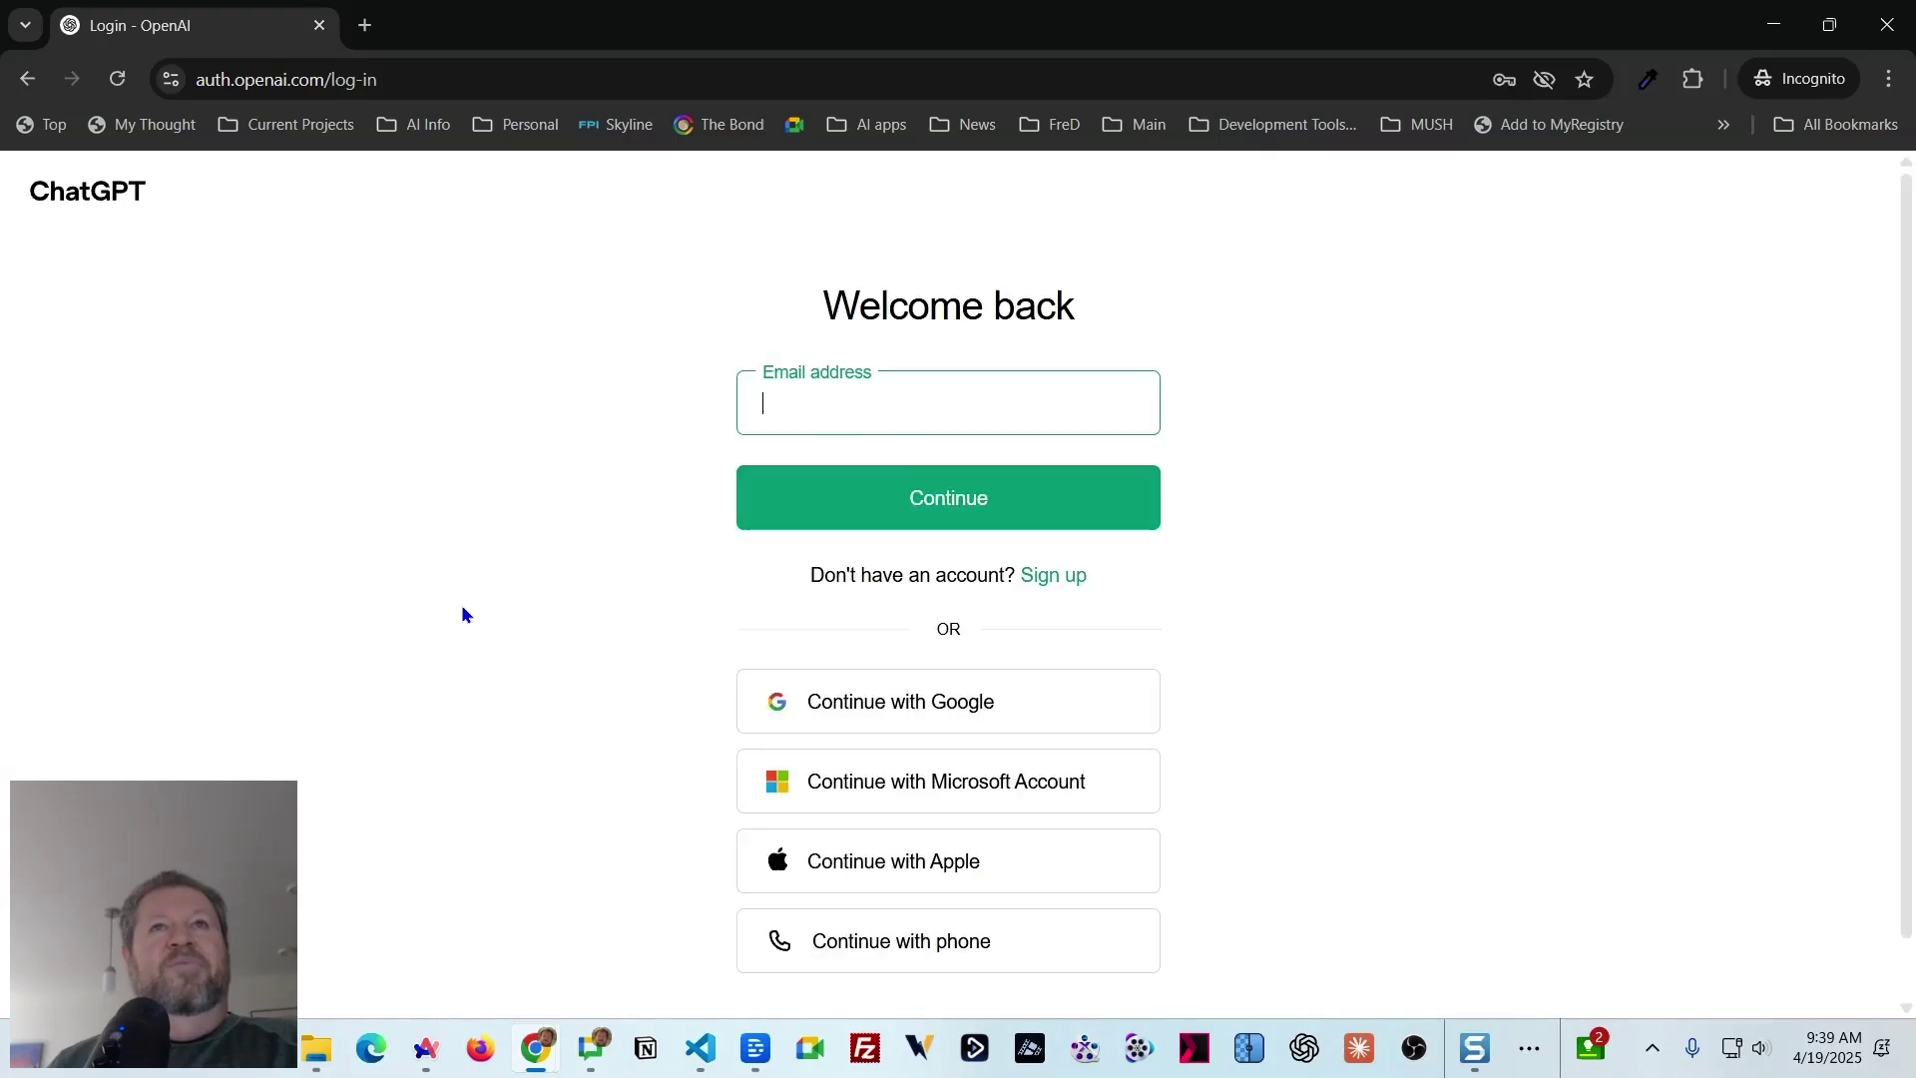
left_click(901, 717)
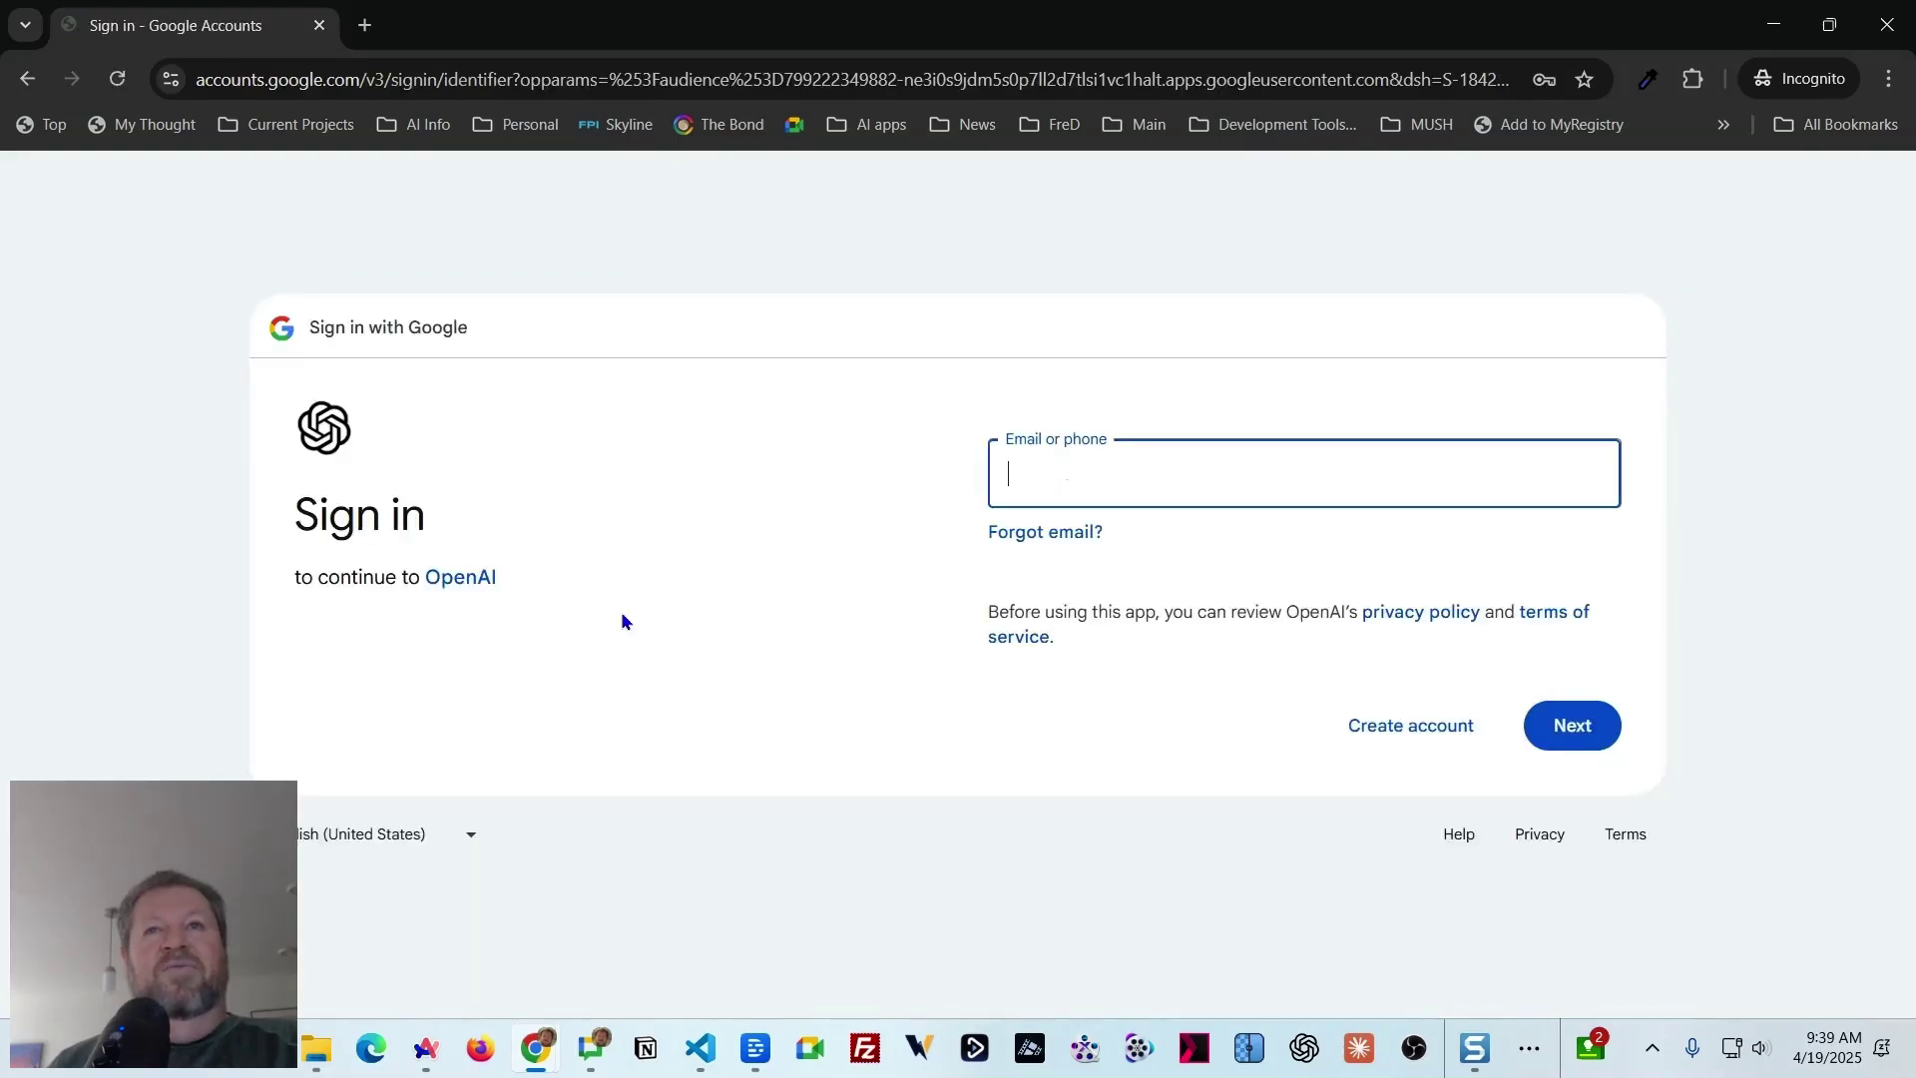
Fill in the saved Gmail account address on the Google sign-in page and continue
left_click(1070, 476)
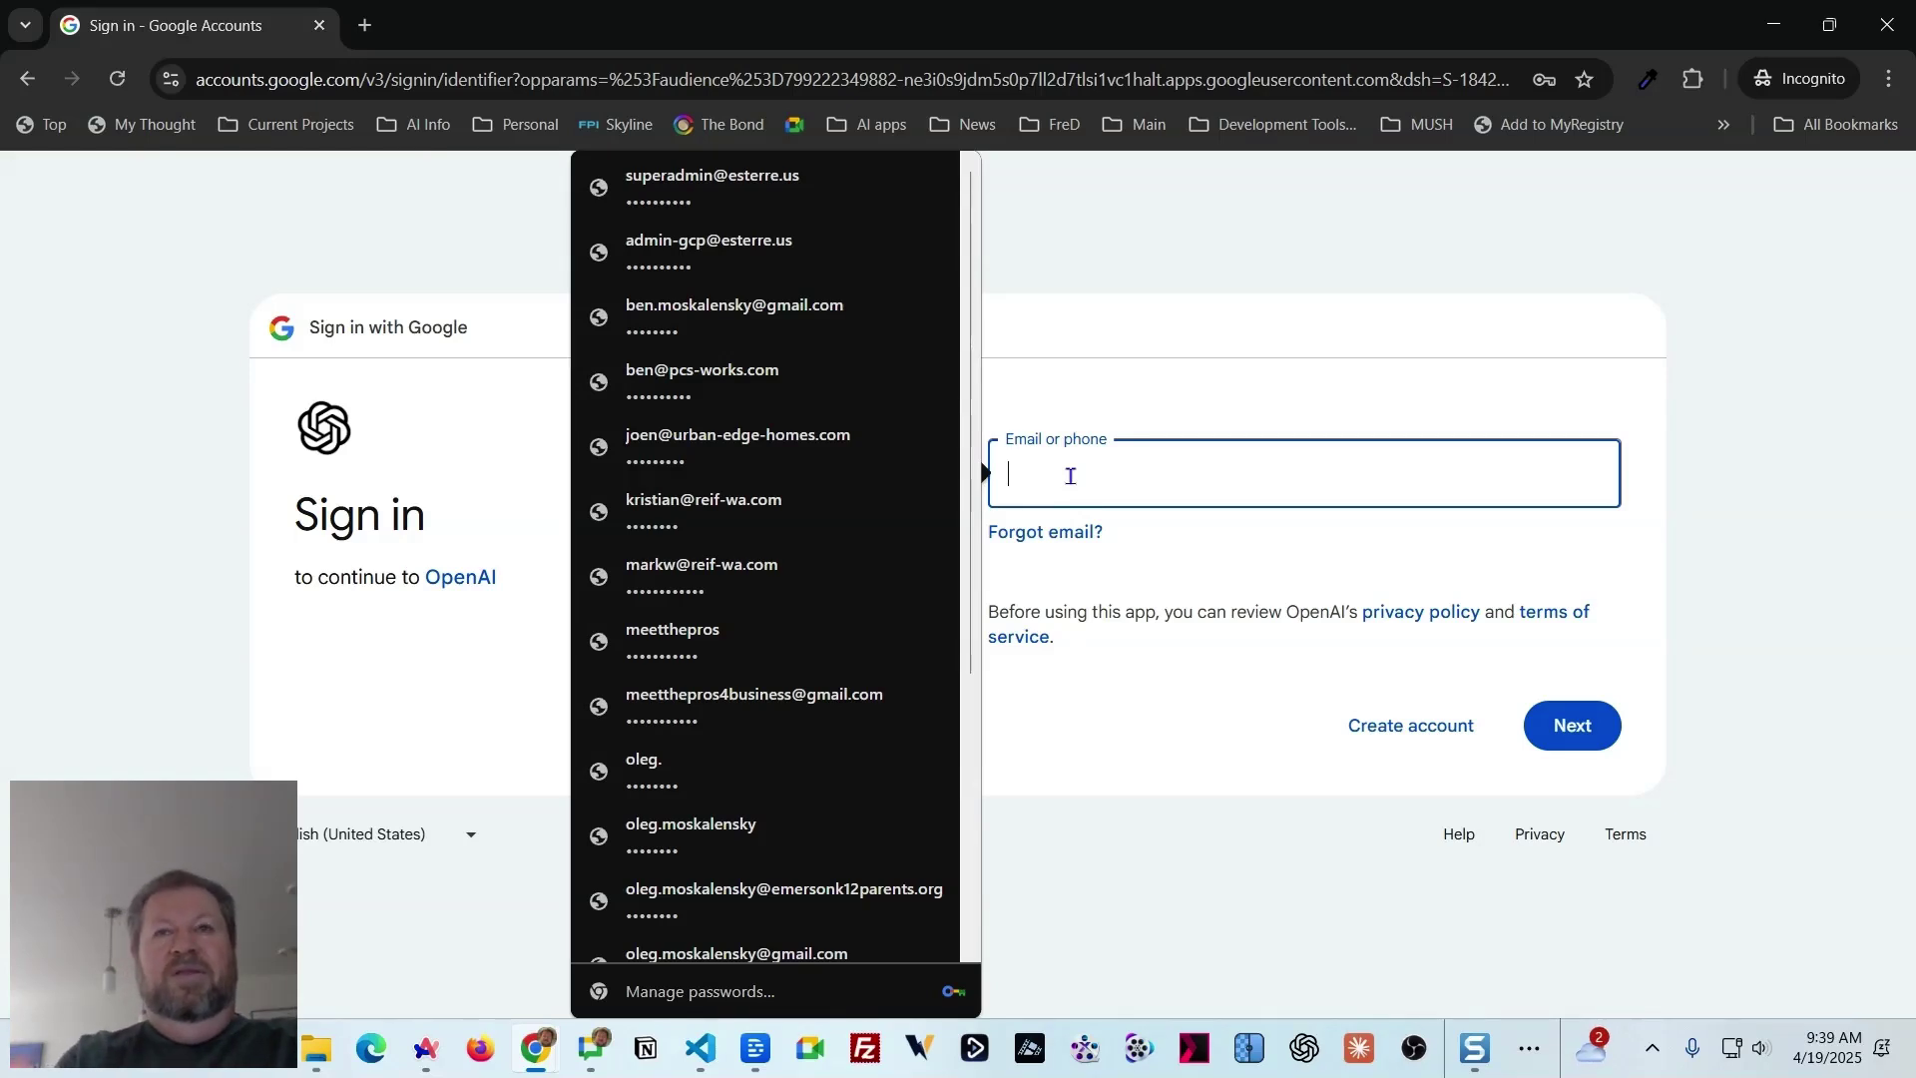
type("oleg.mo")
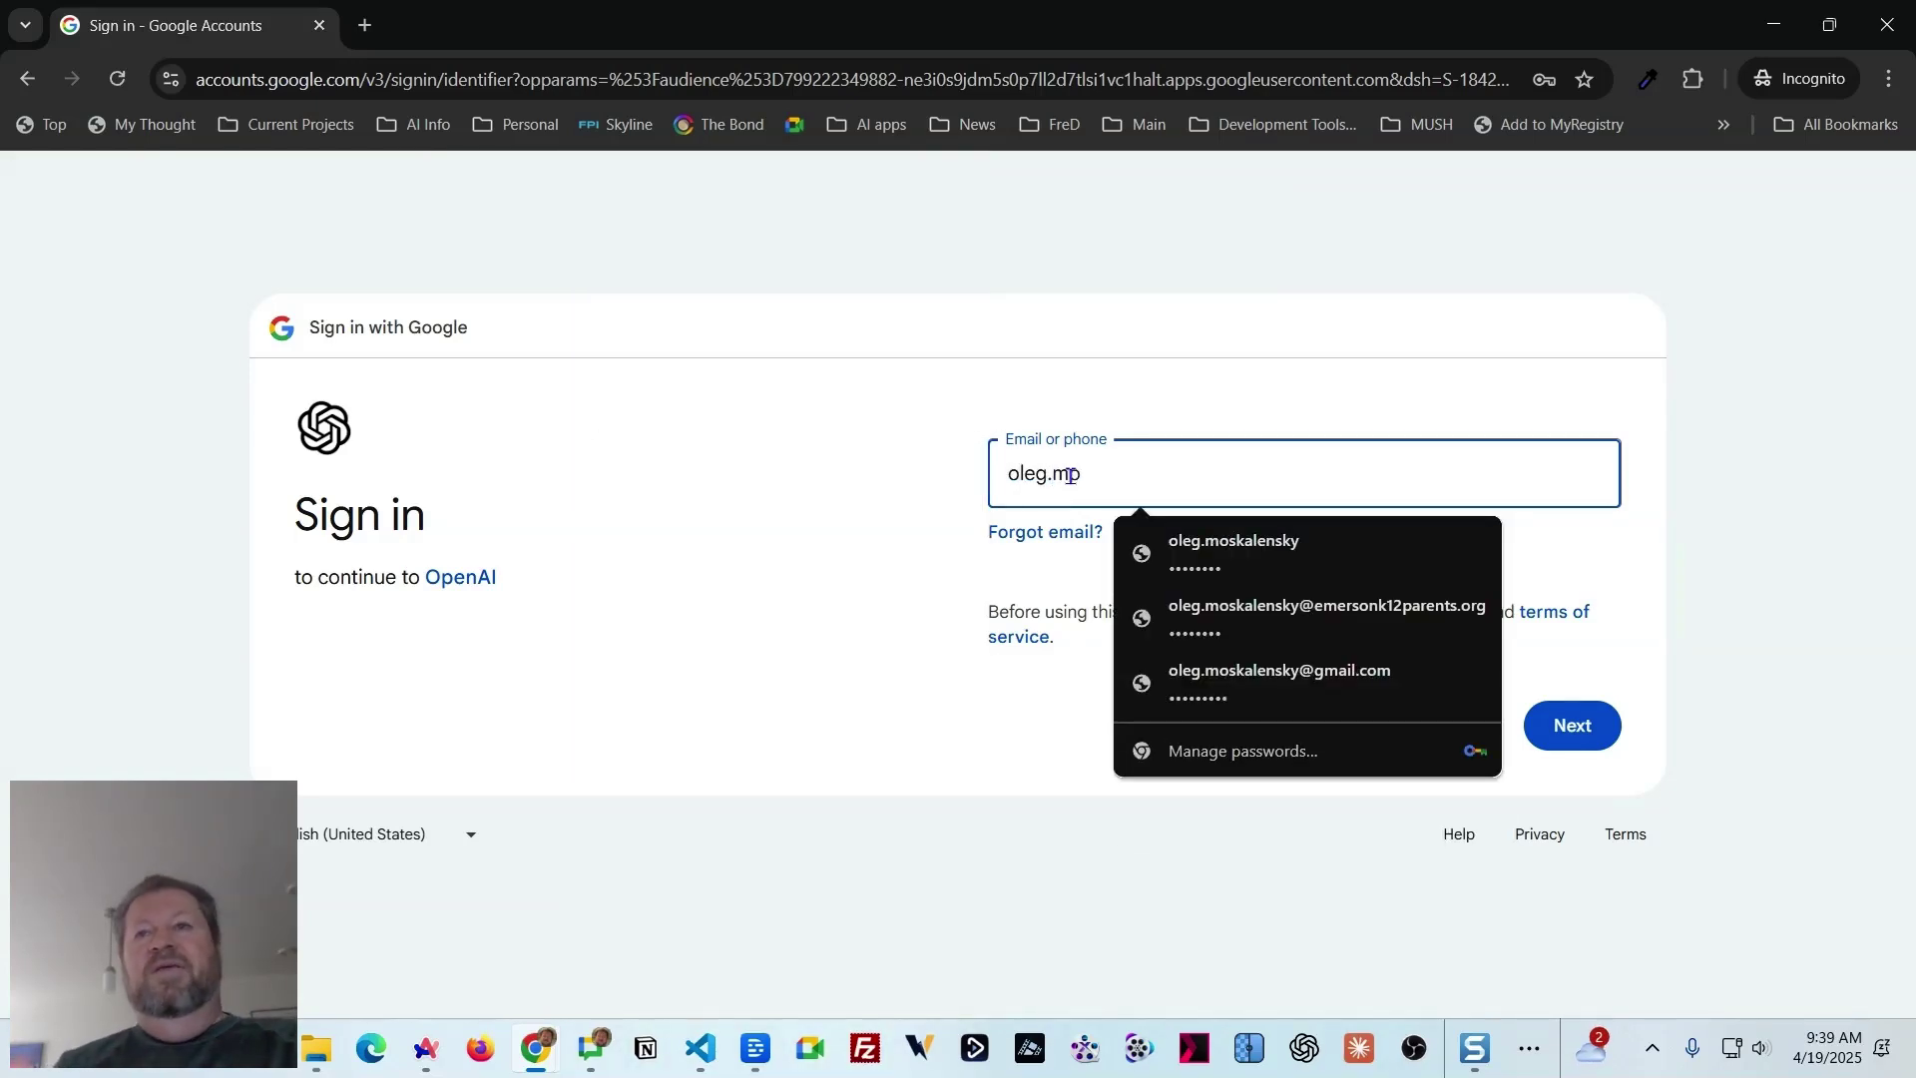
left_click(1329, 674)
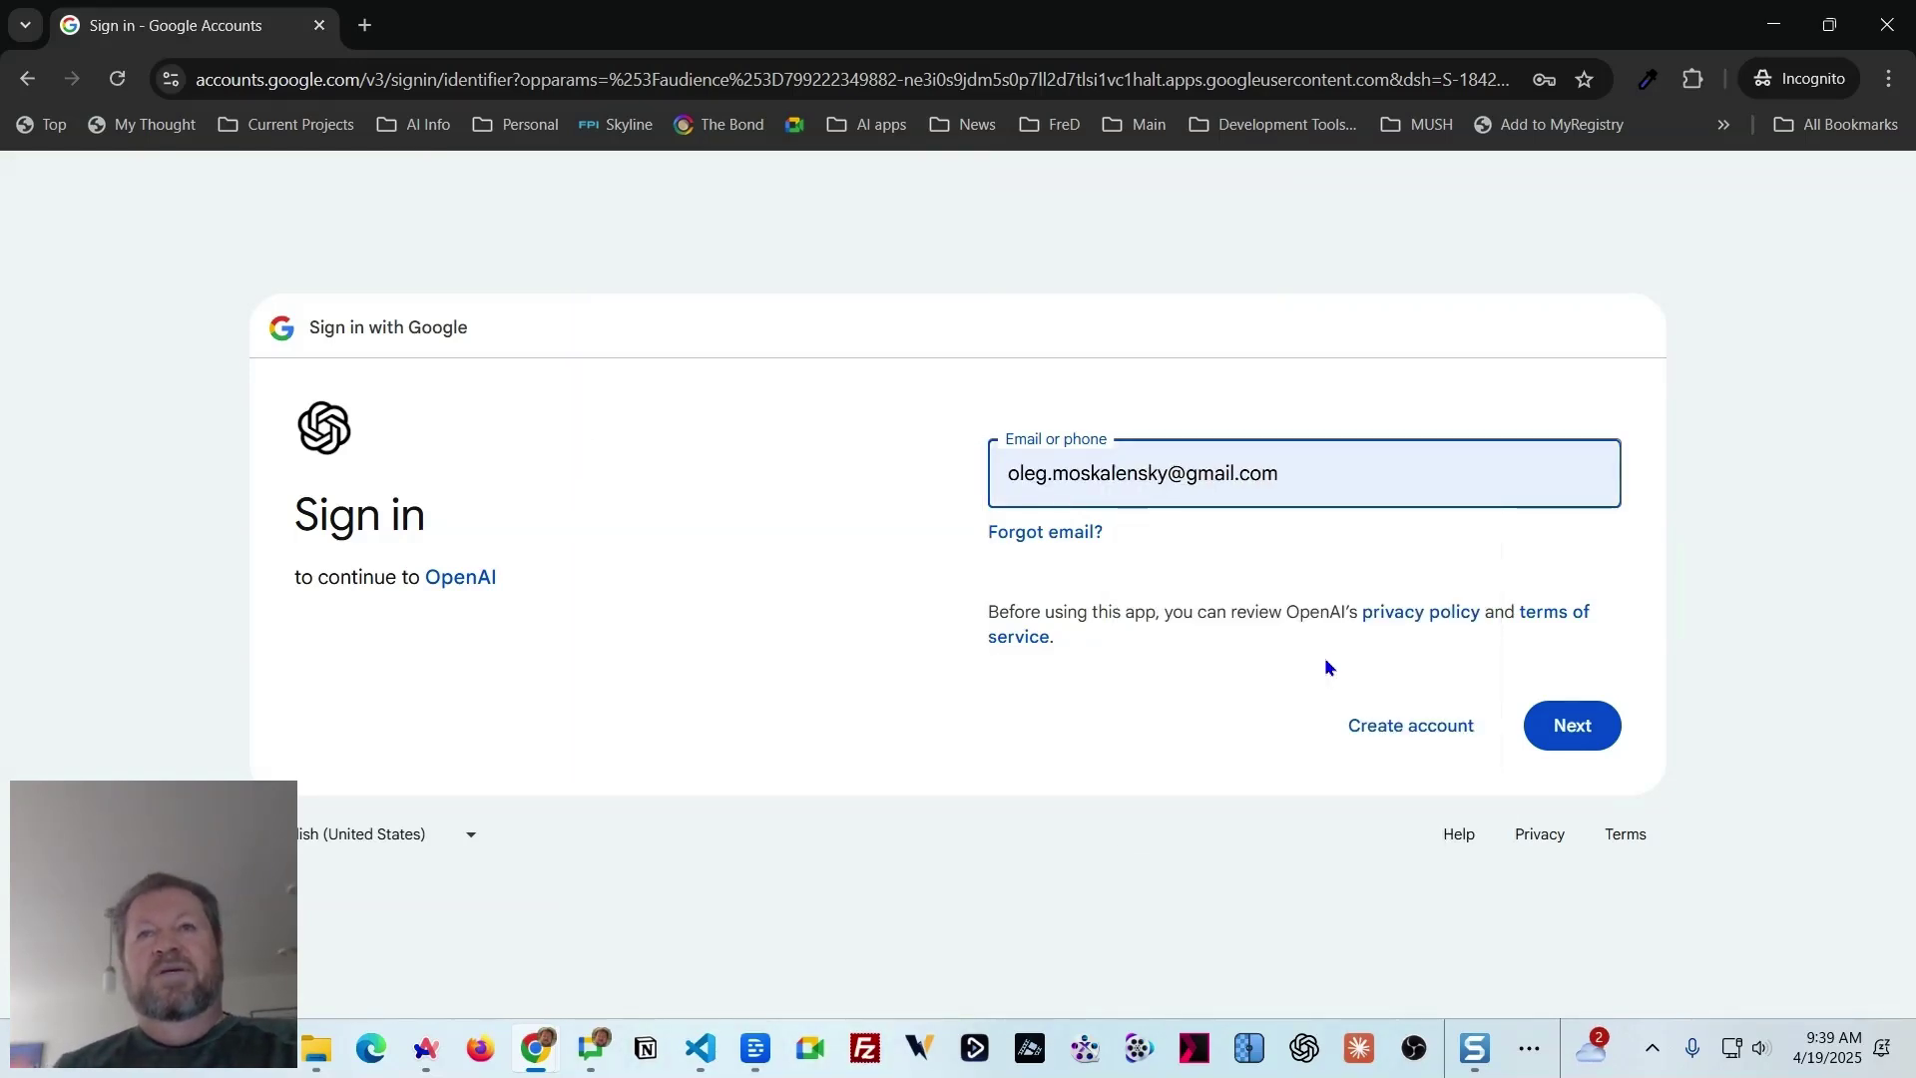
left_click(1601, 742)
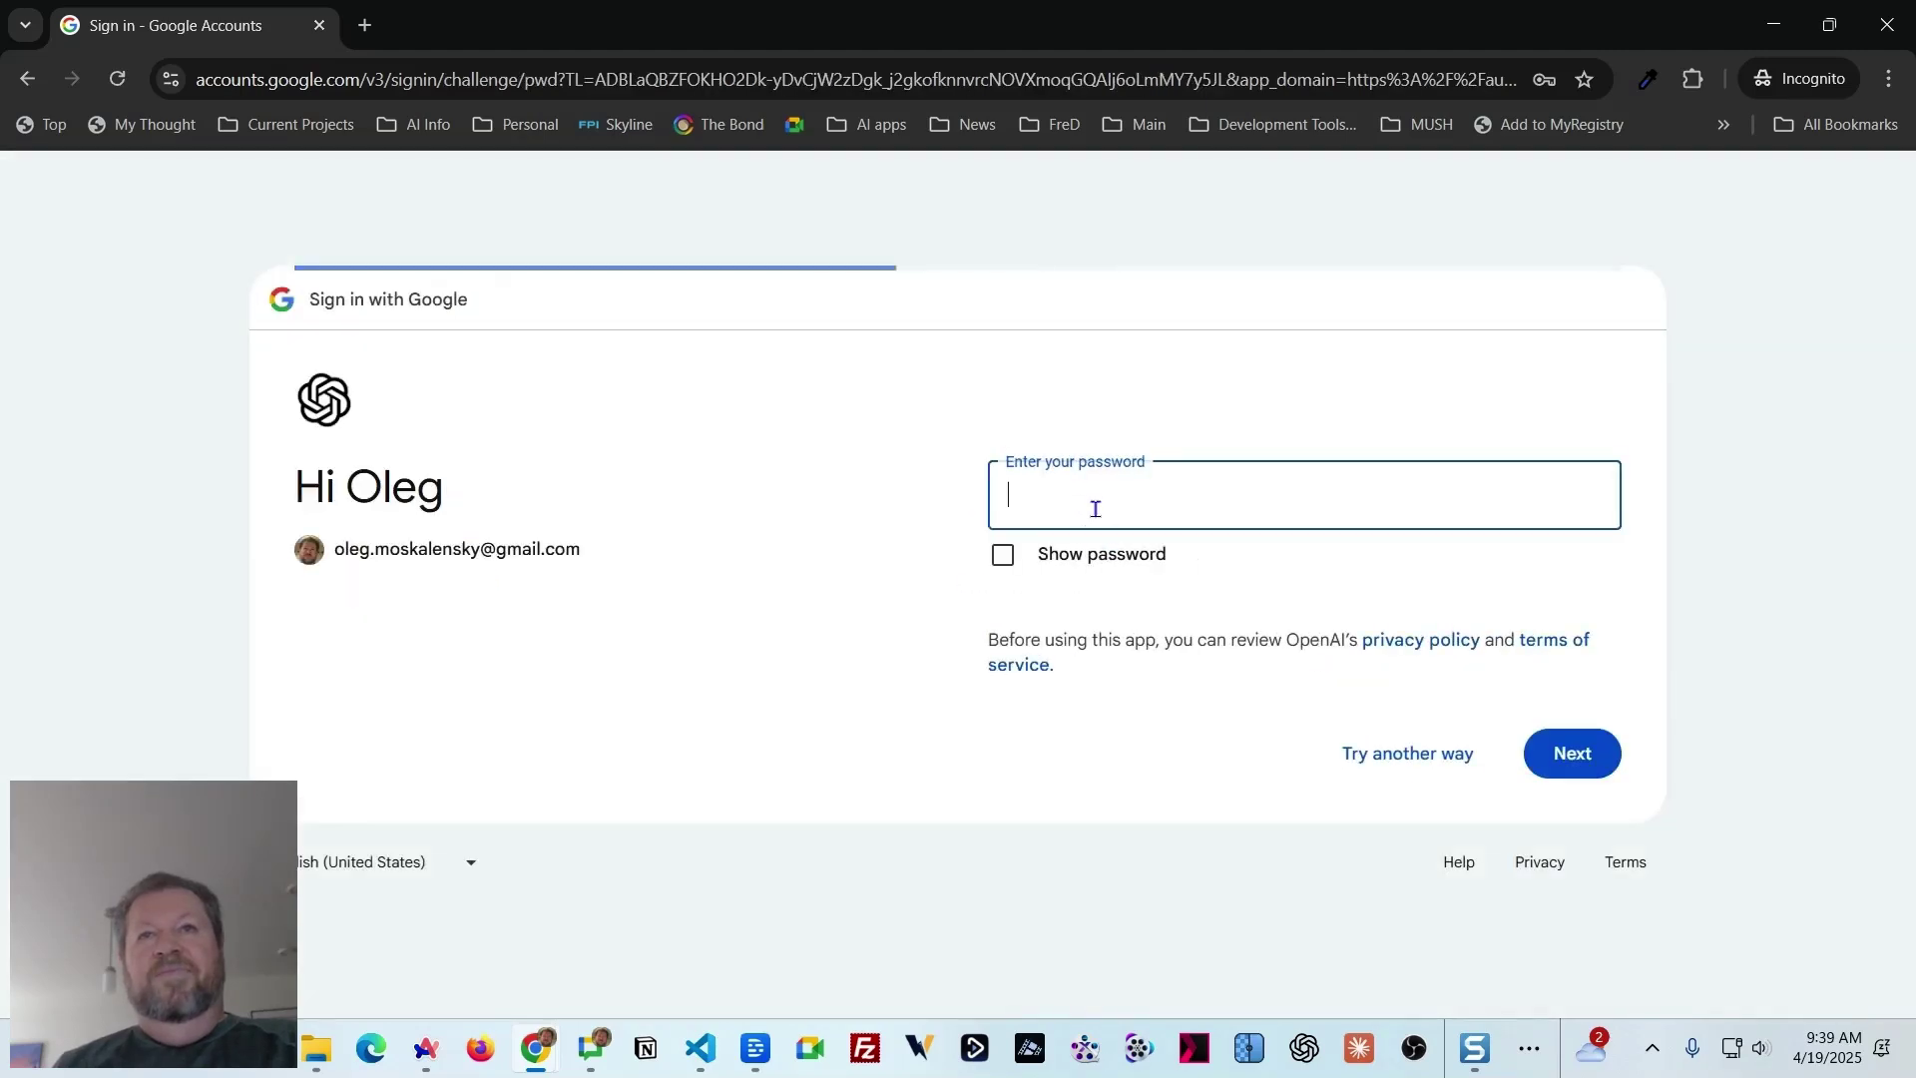
Enter the saved account password, submit it, and choose 'Tap Yes on your phone or tablet'
left_click(1065, 503)
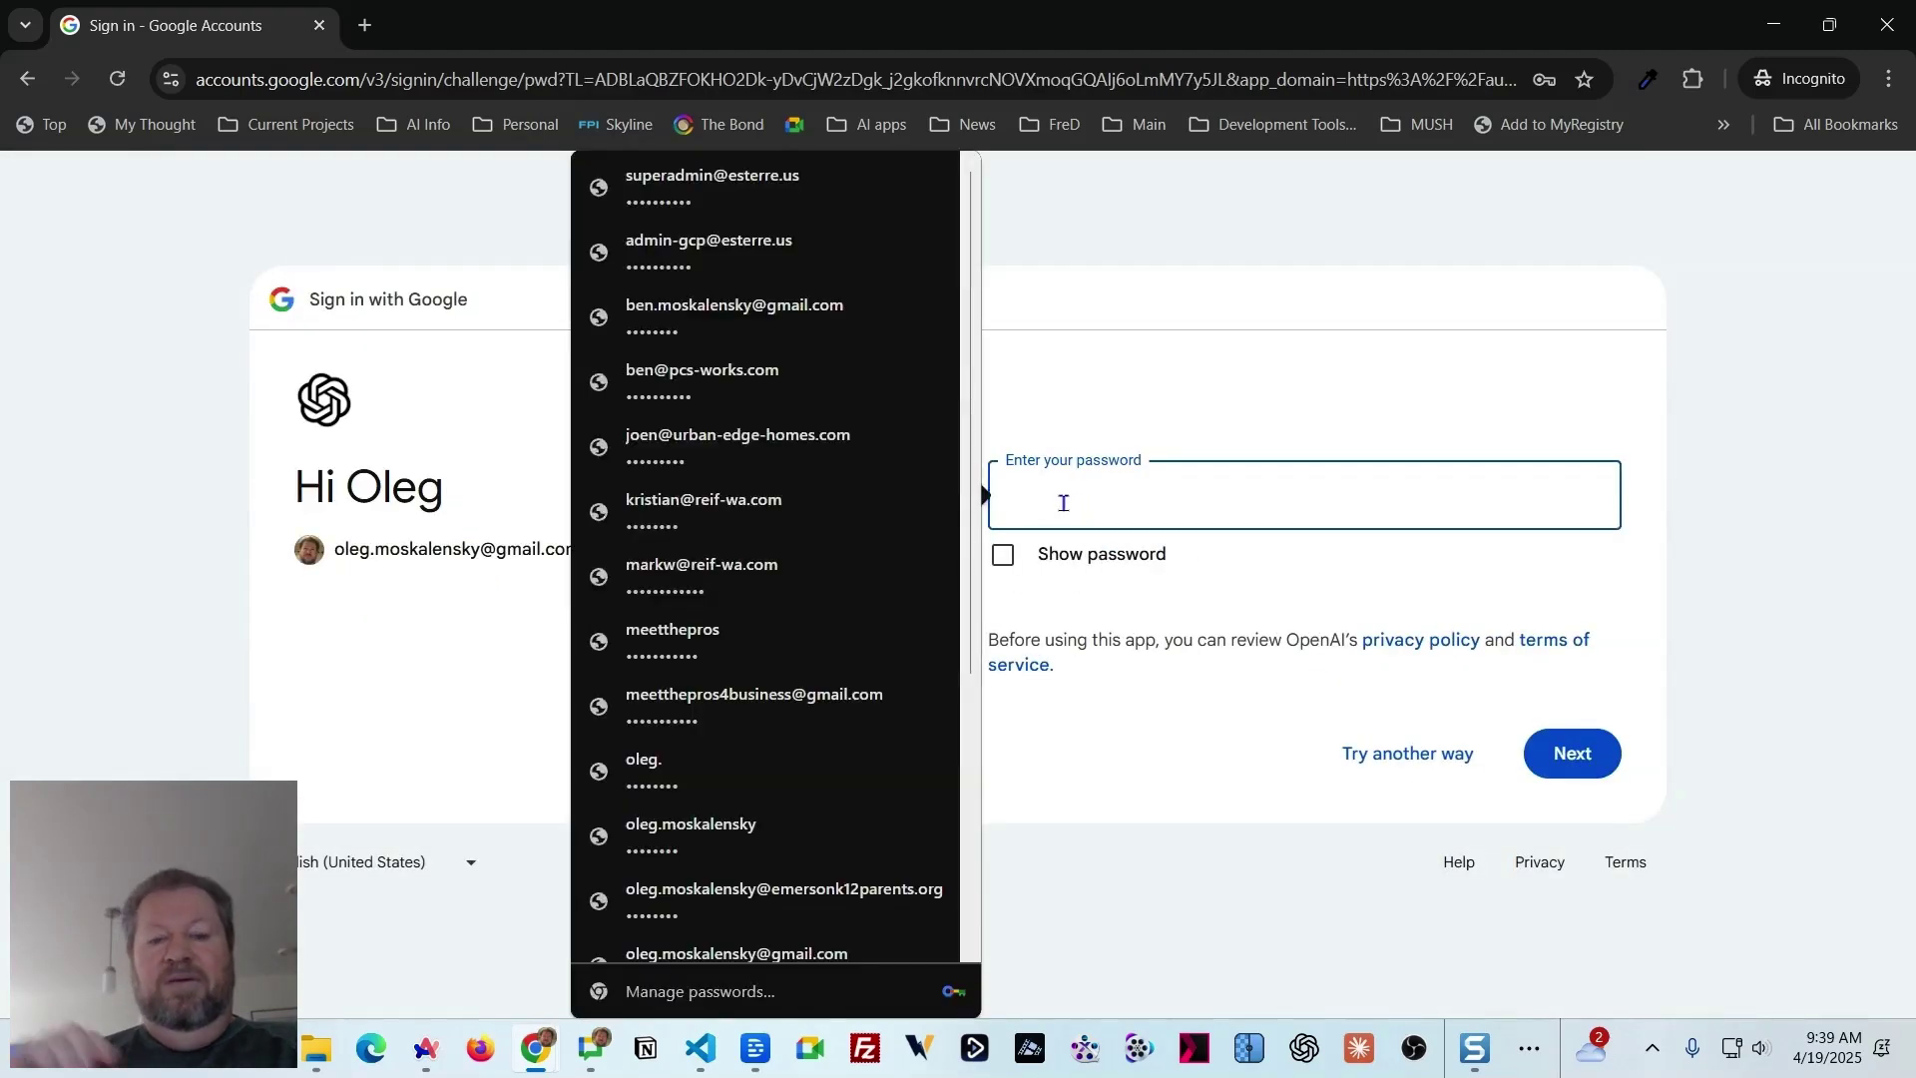
type("***")
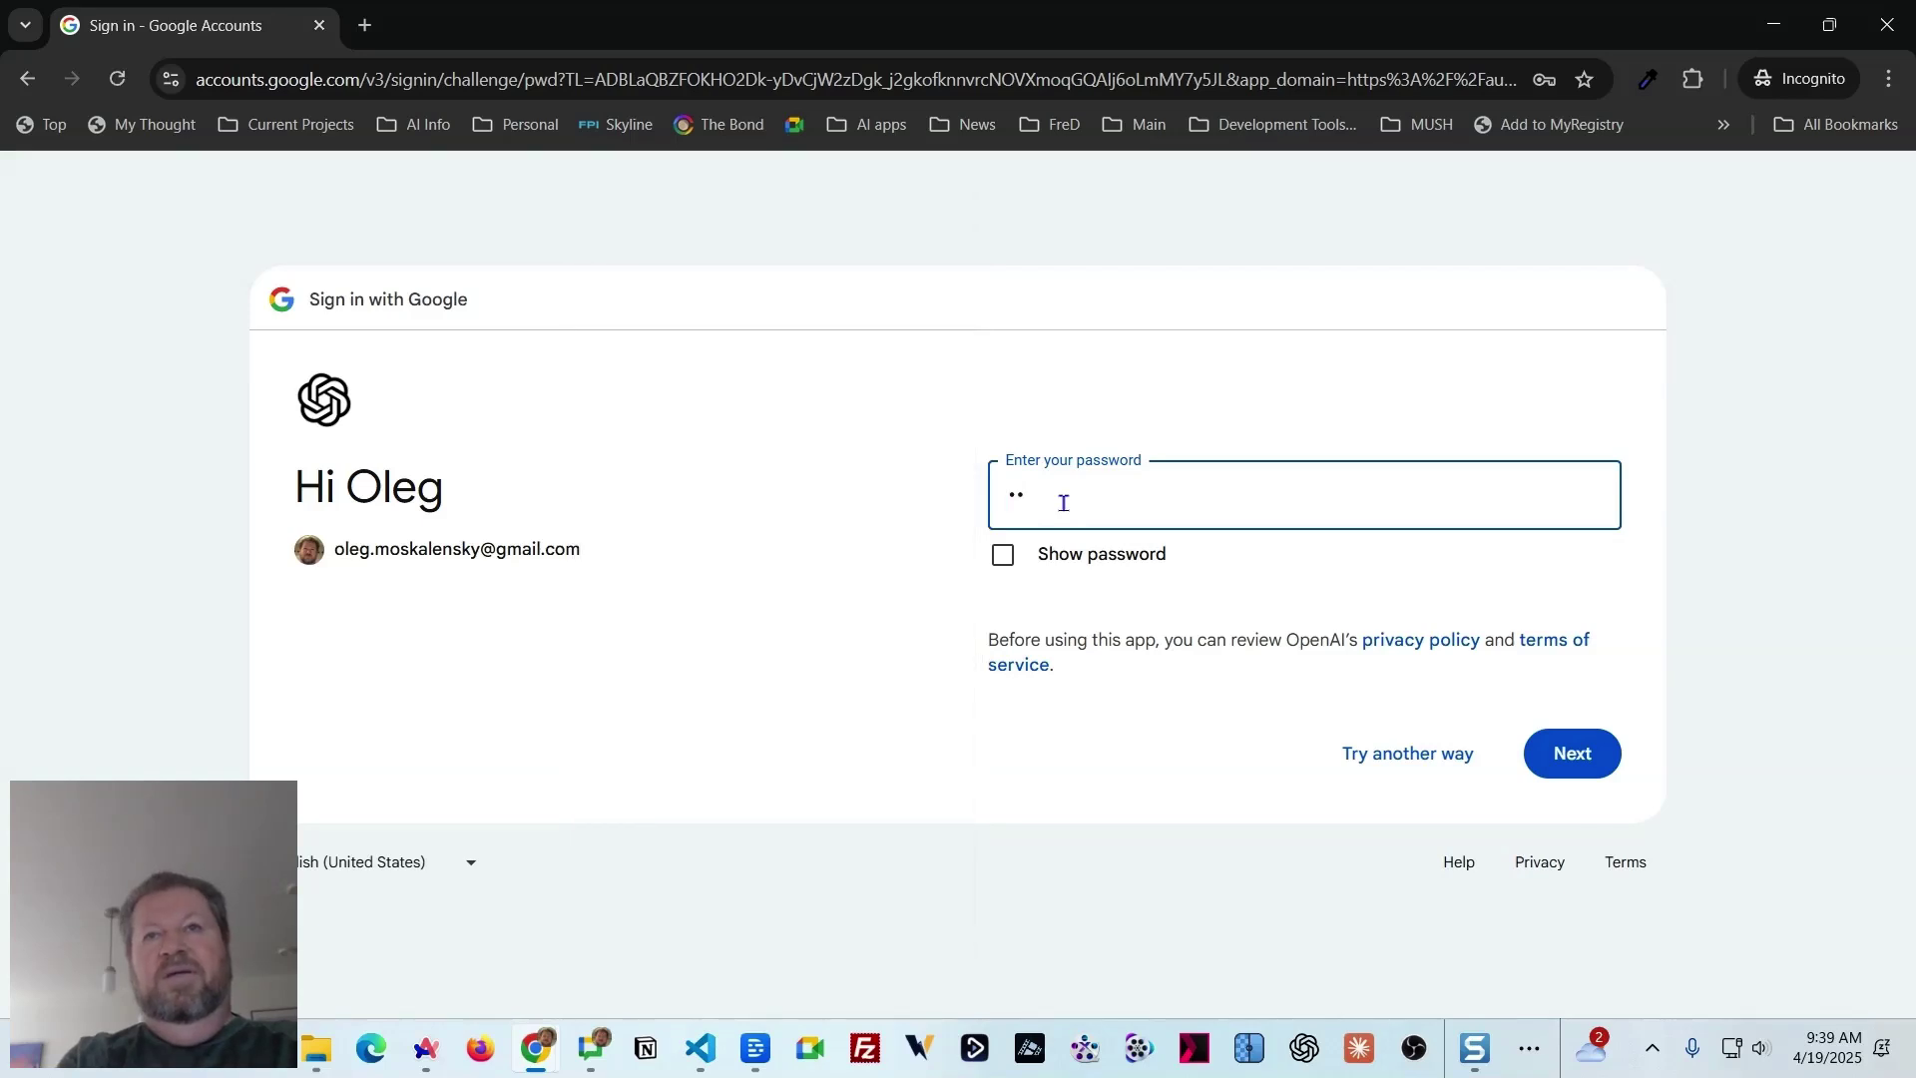
key("BackSpace")
key("BackSpace")
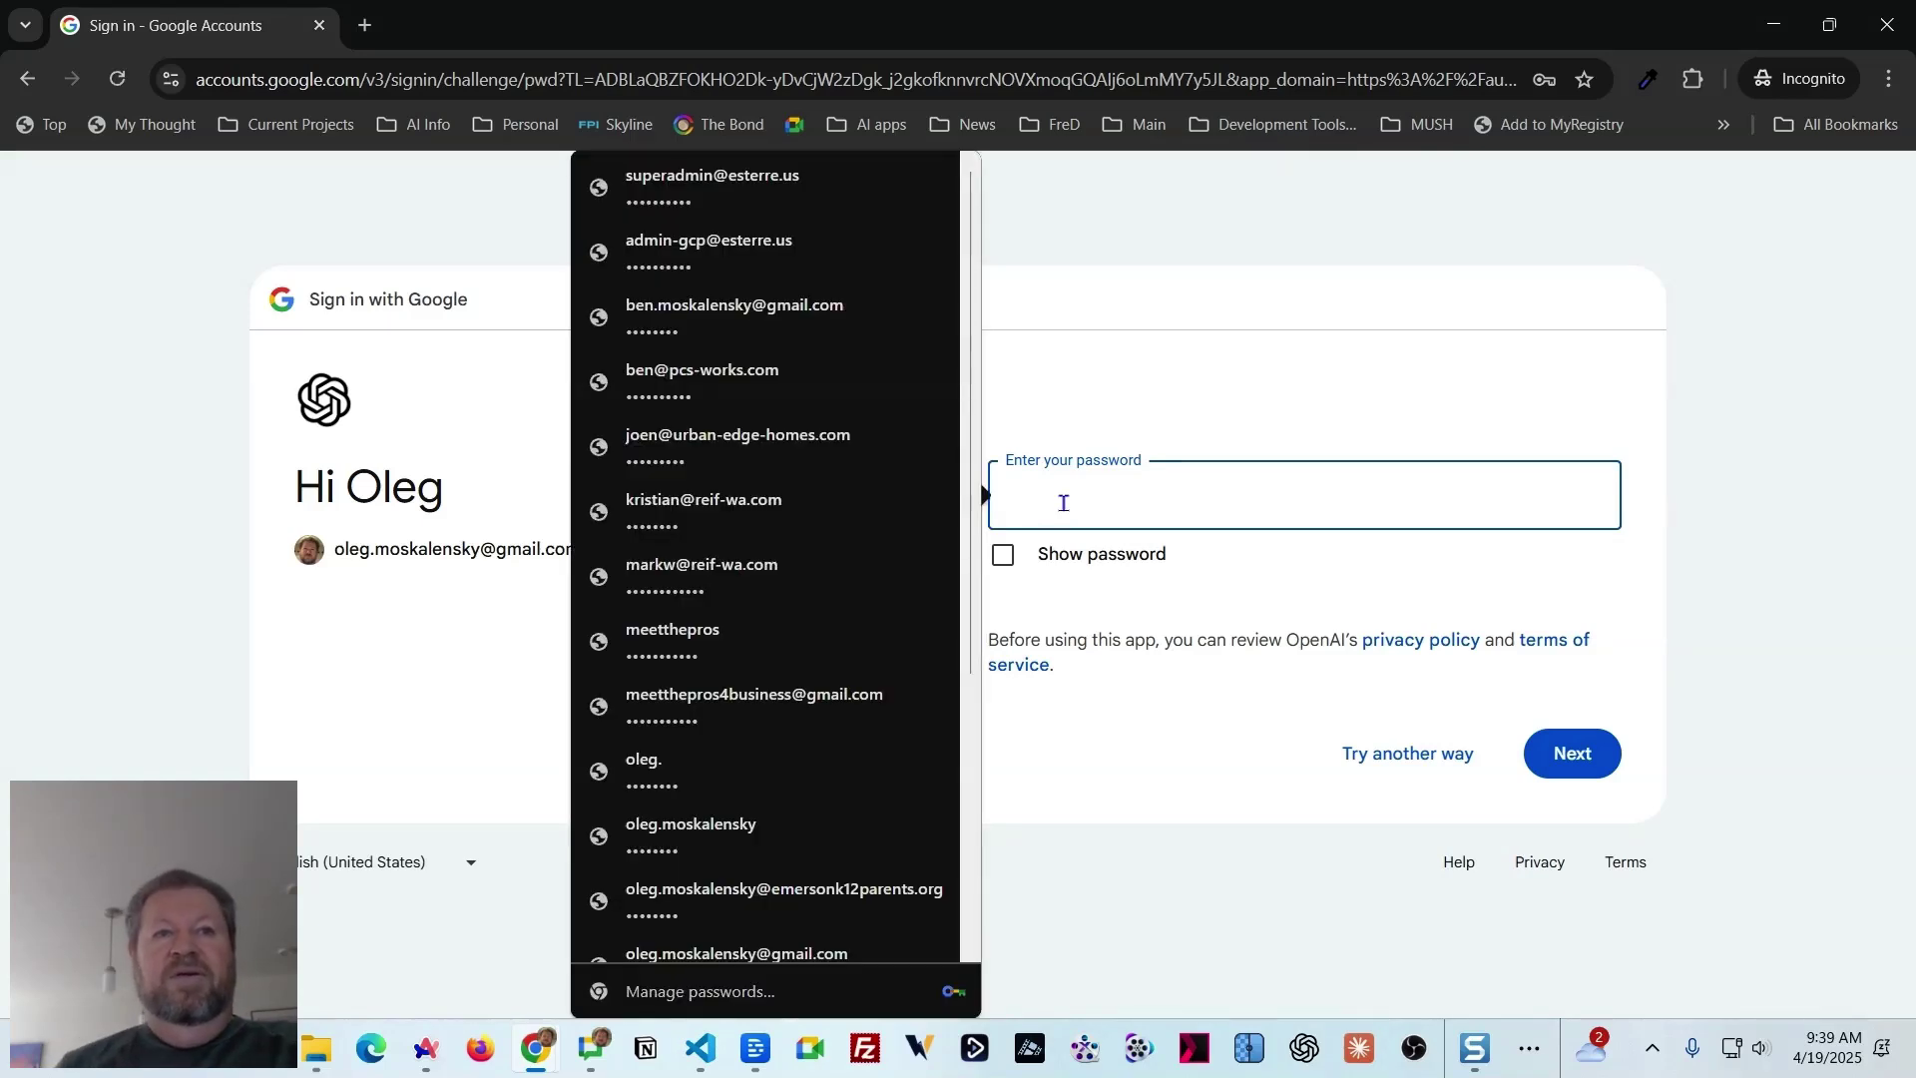
scroll(804, 792, "down", 4)
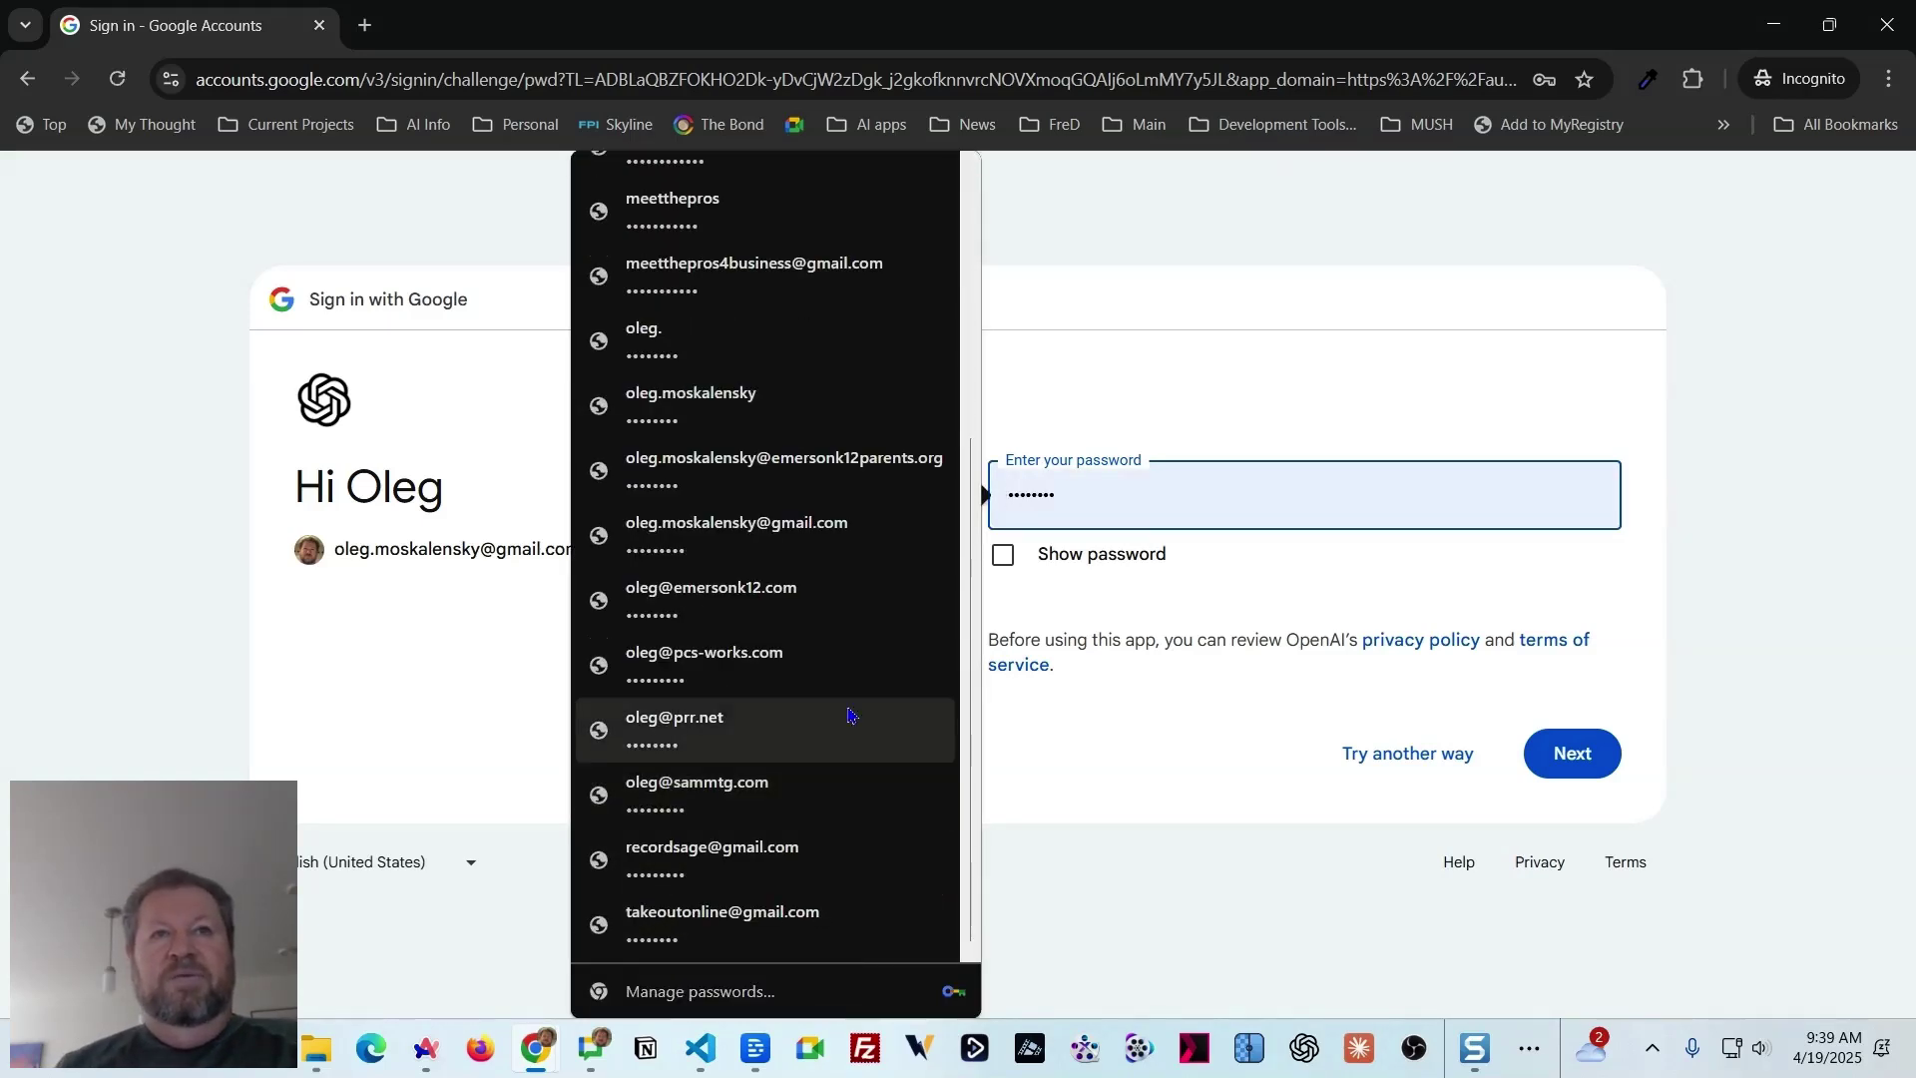
left_click(804, 534)
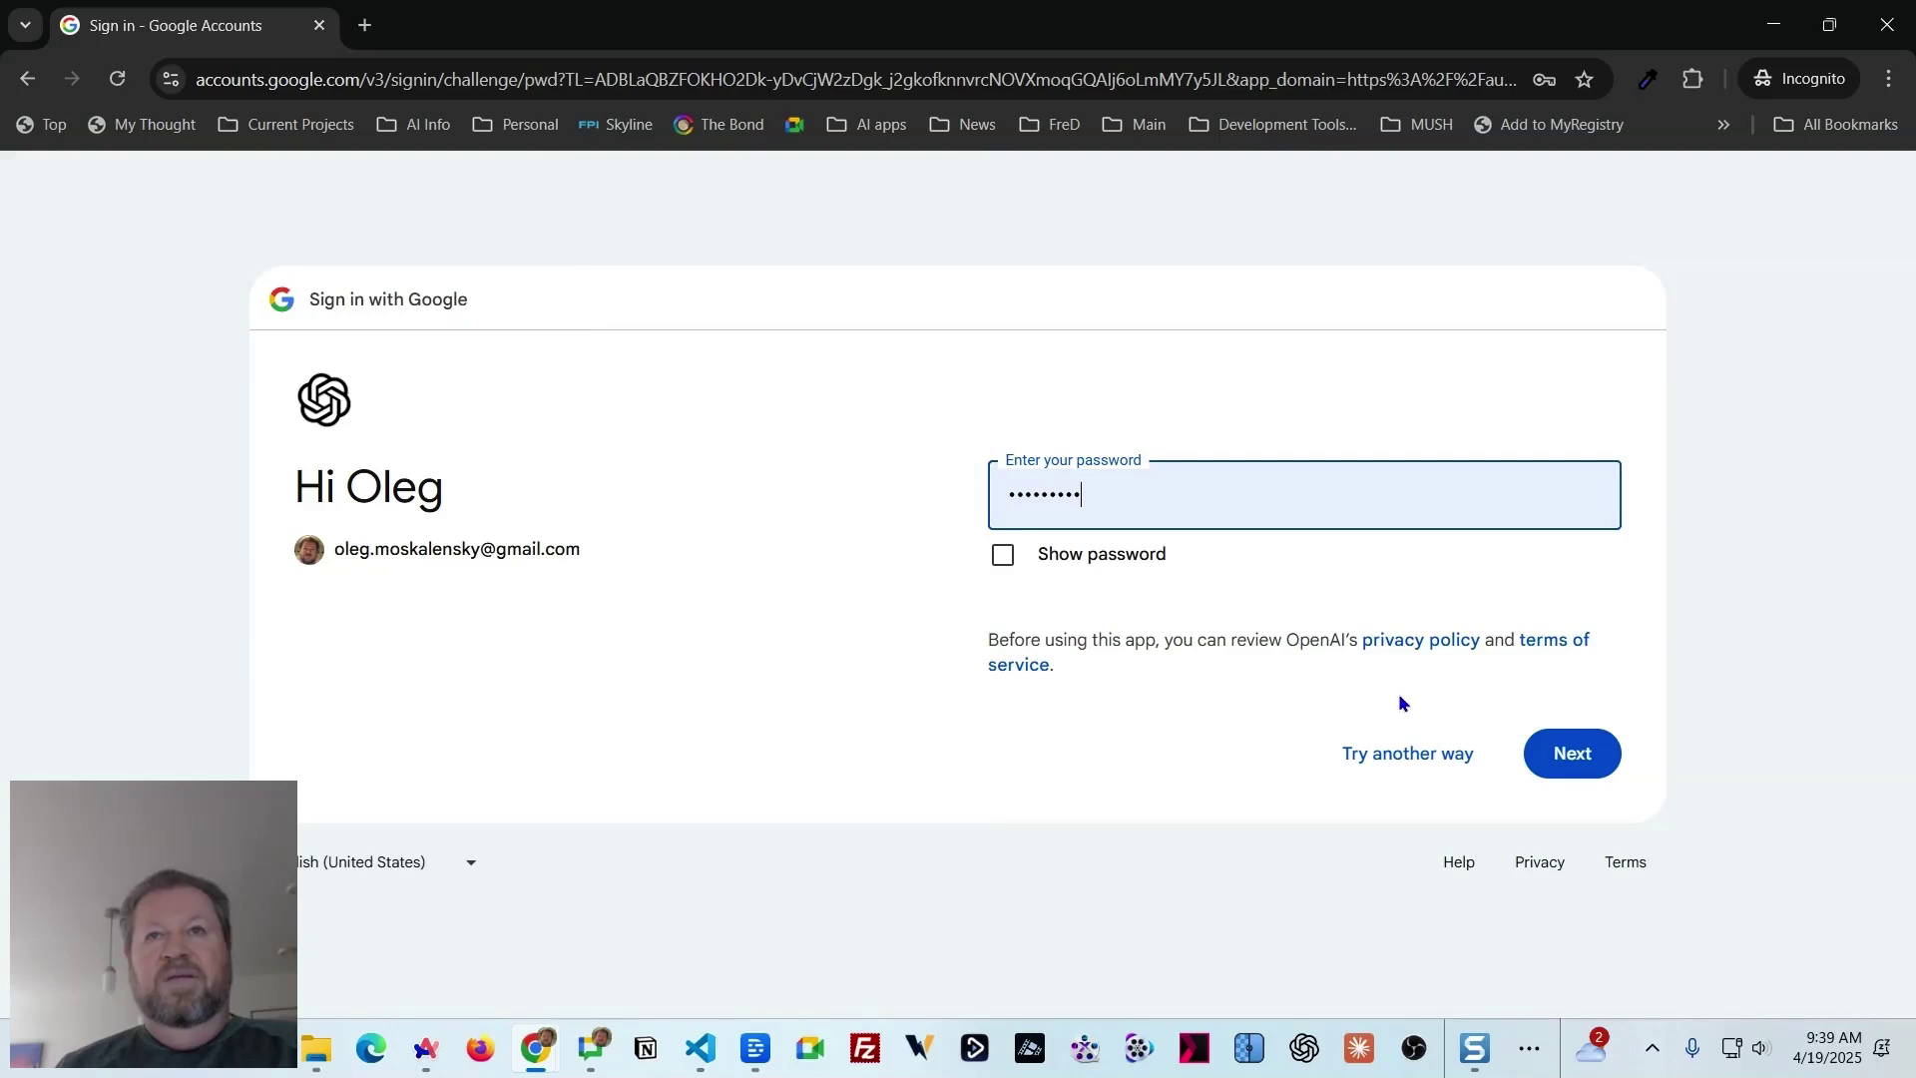
left_click(1584, 763)
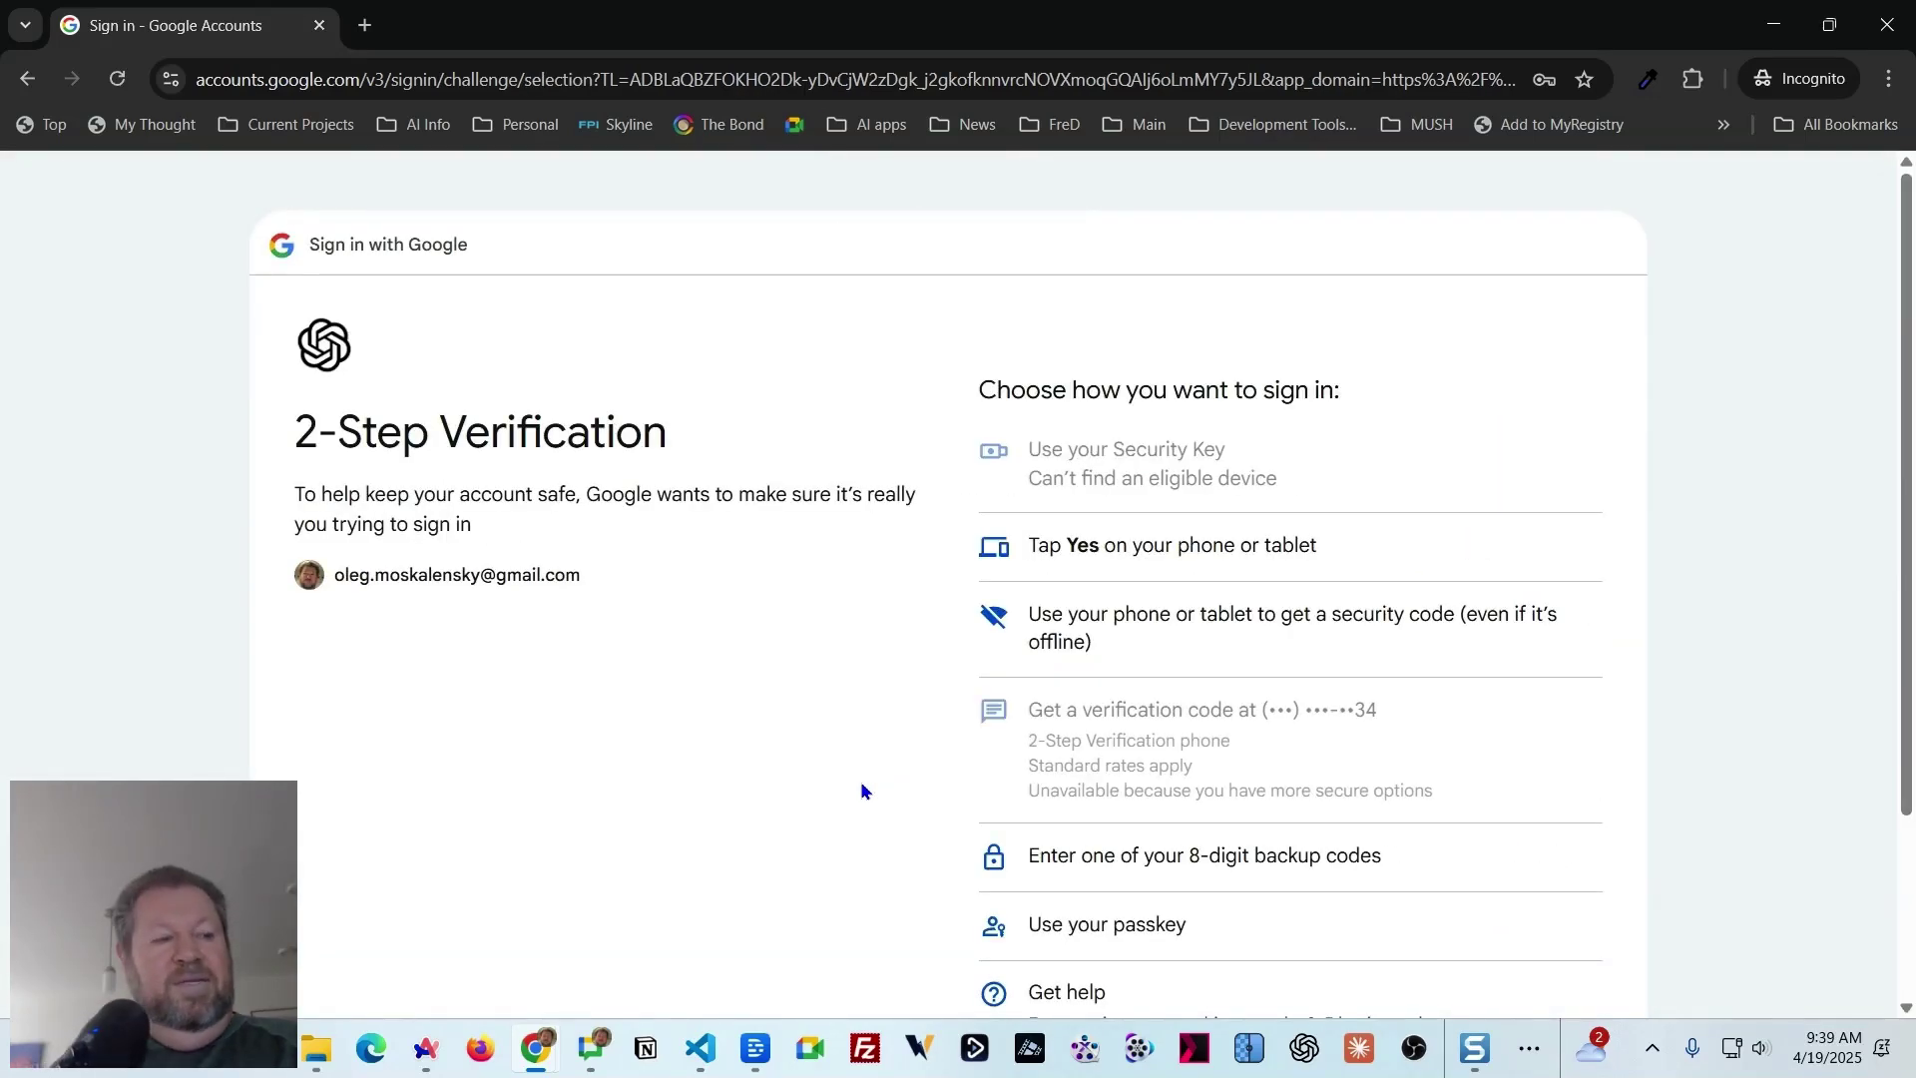
left_click(1169, 551)
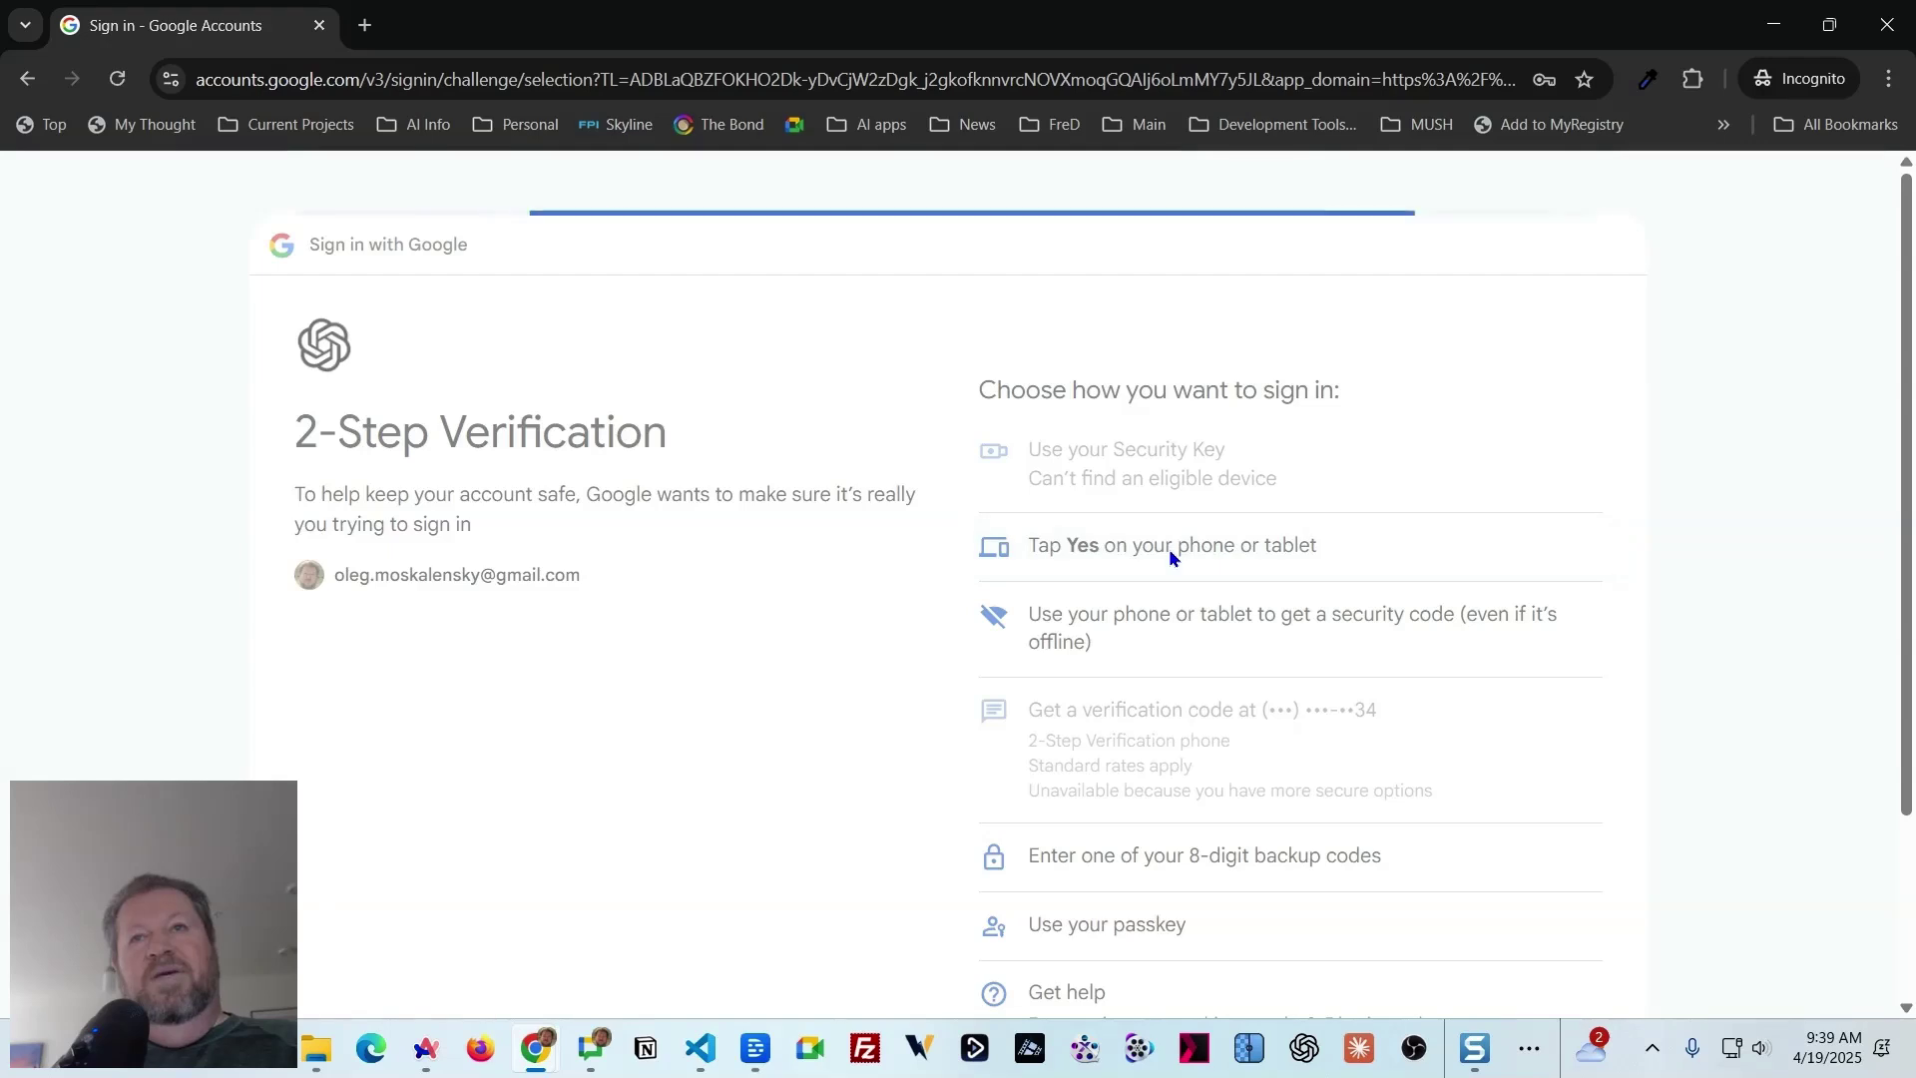
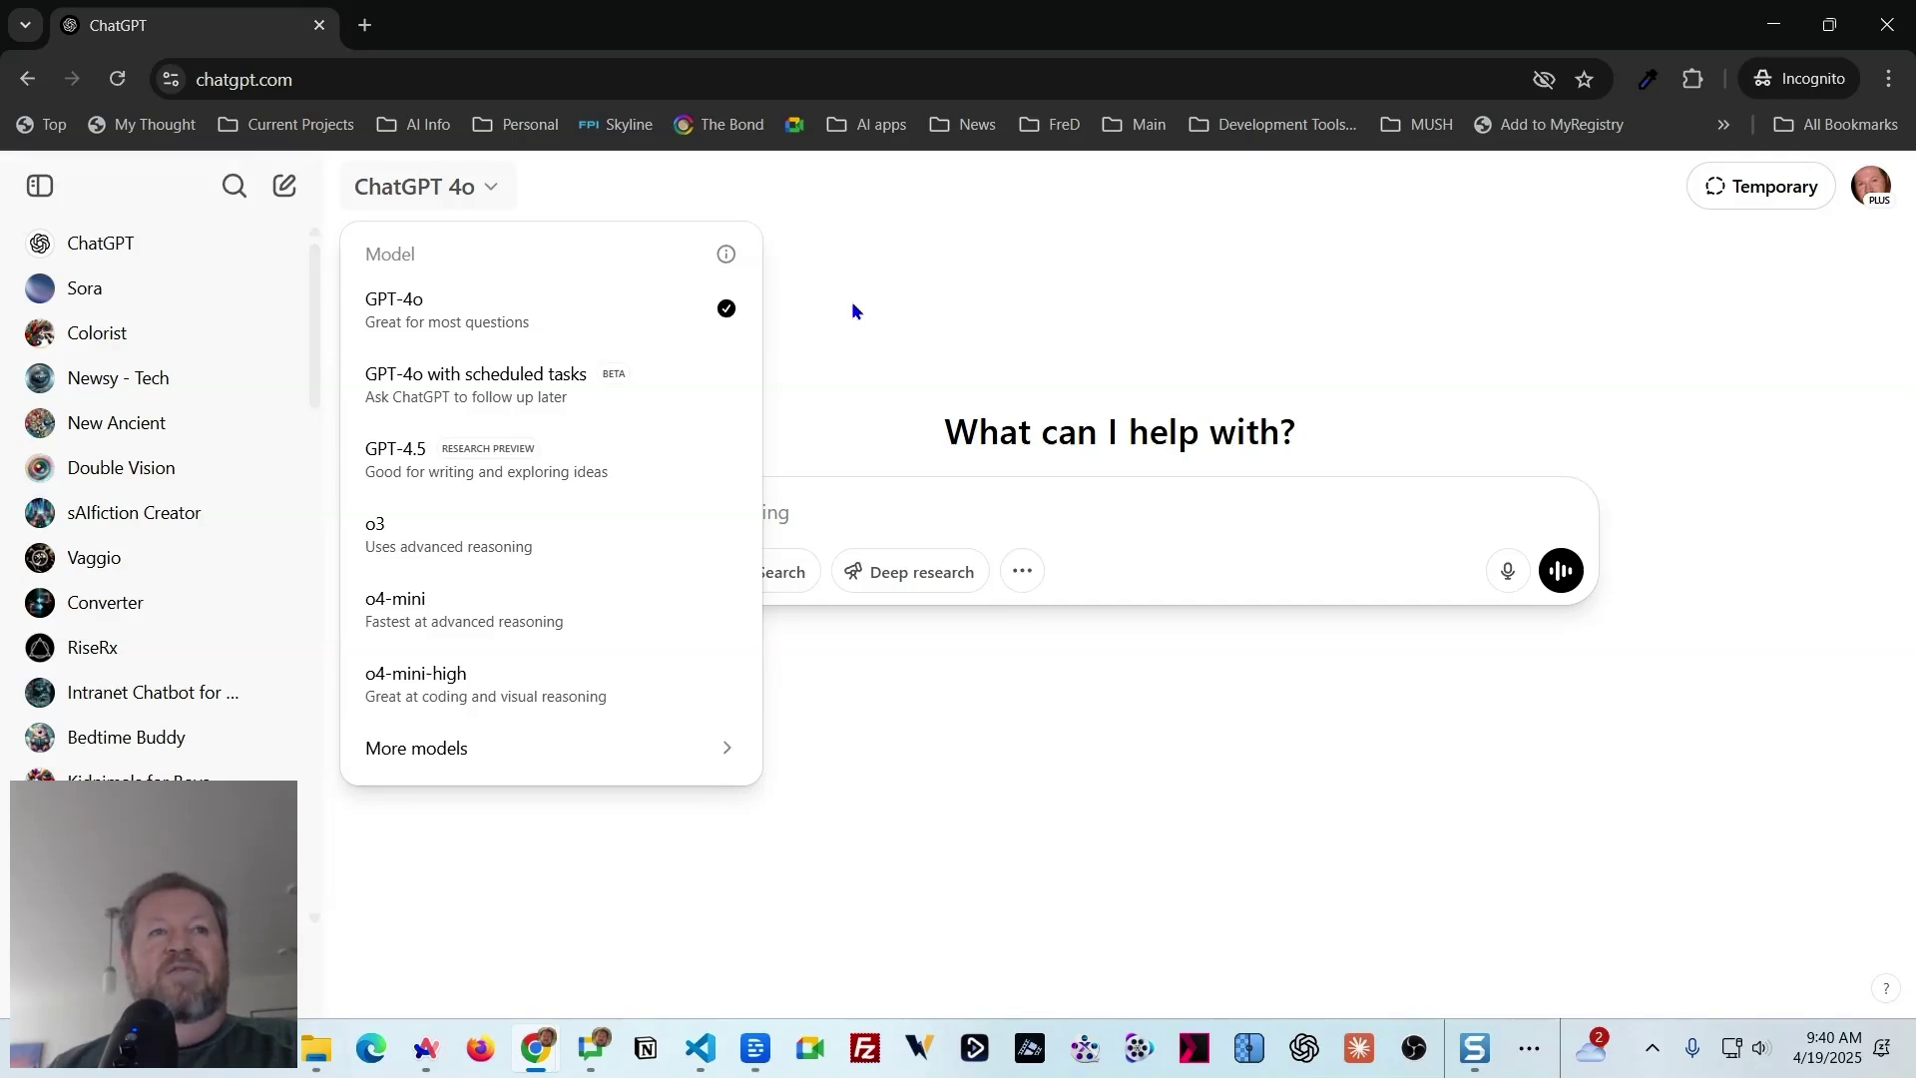
Close the model list, then open and dismiss the '+' add-files menu and the extra-tools menu without choosing Canvas
key("ctrl+l")
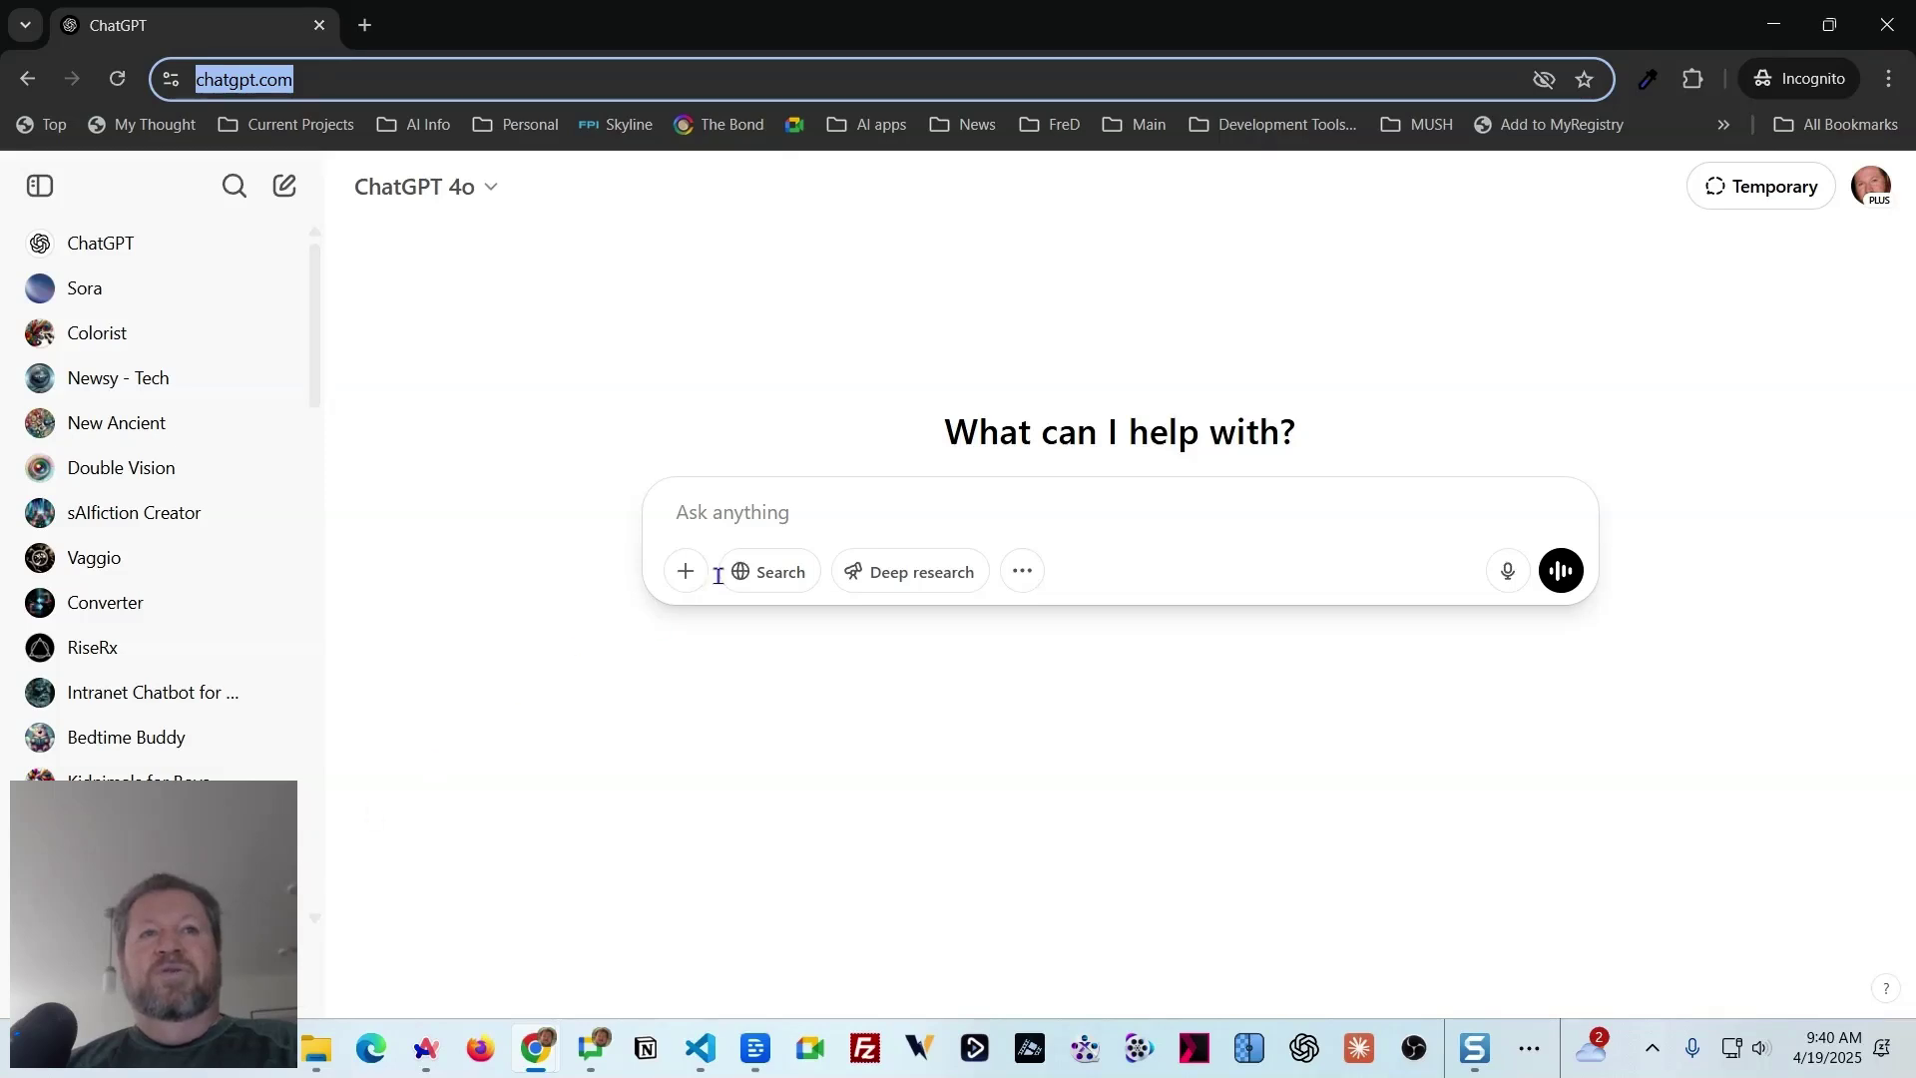
left_click(685, 573)
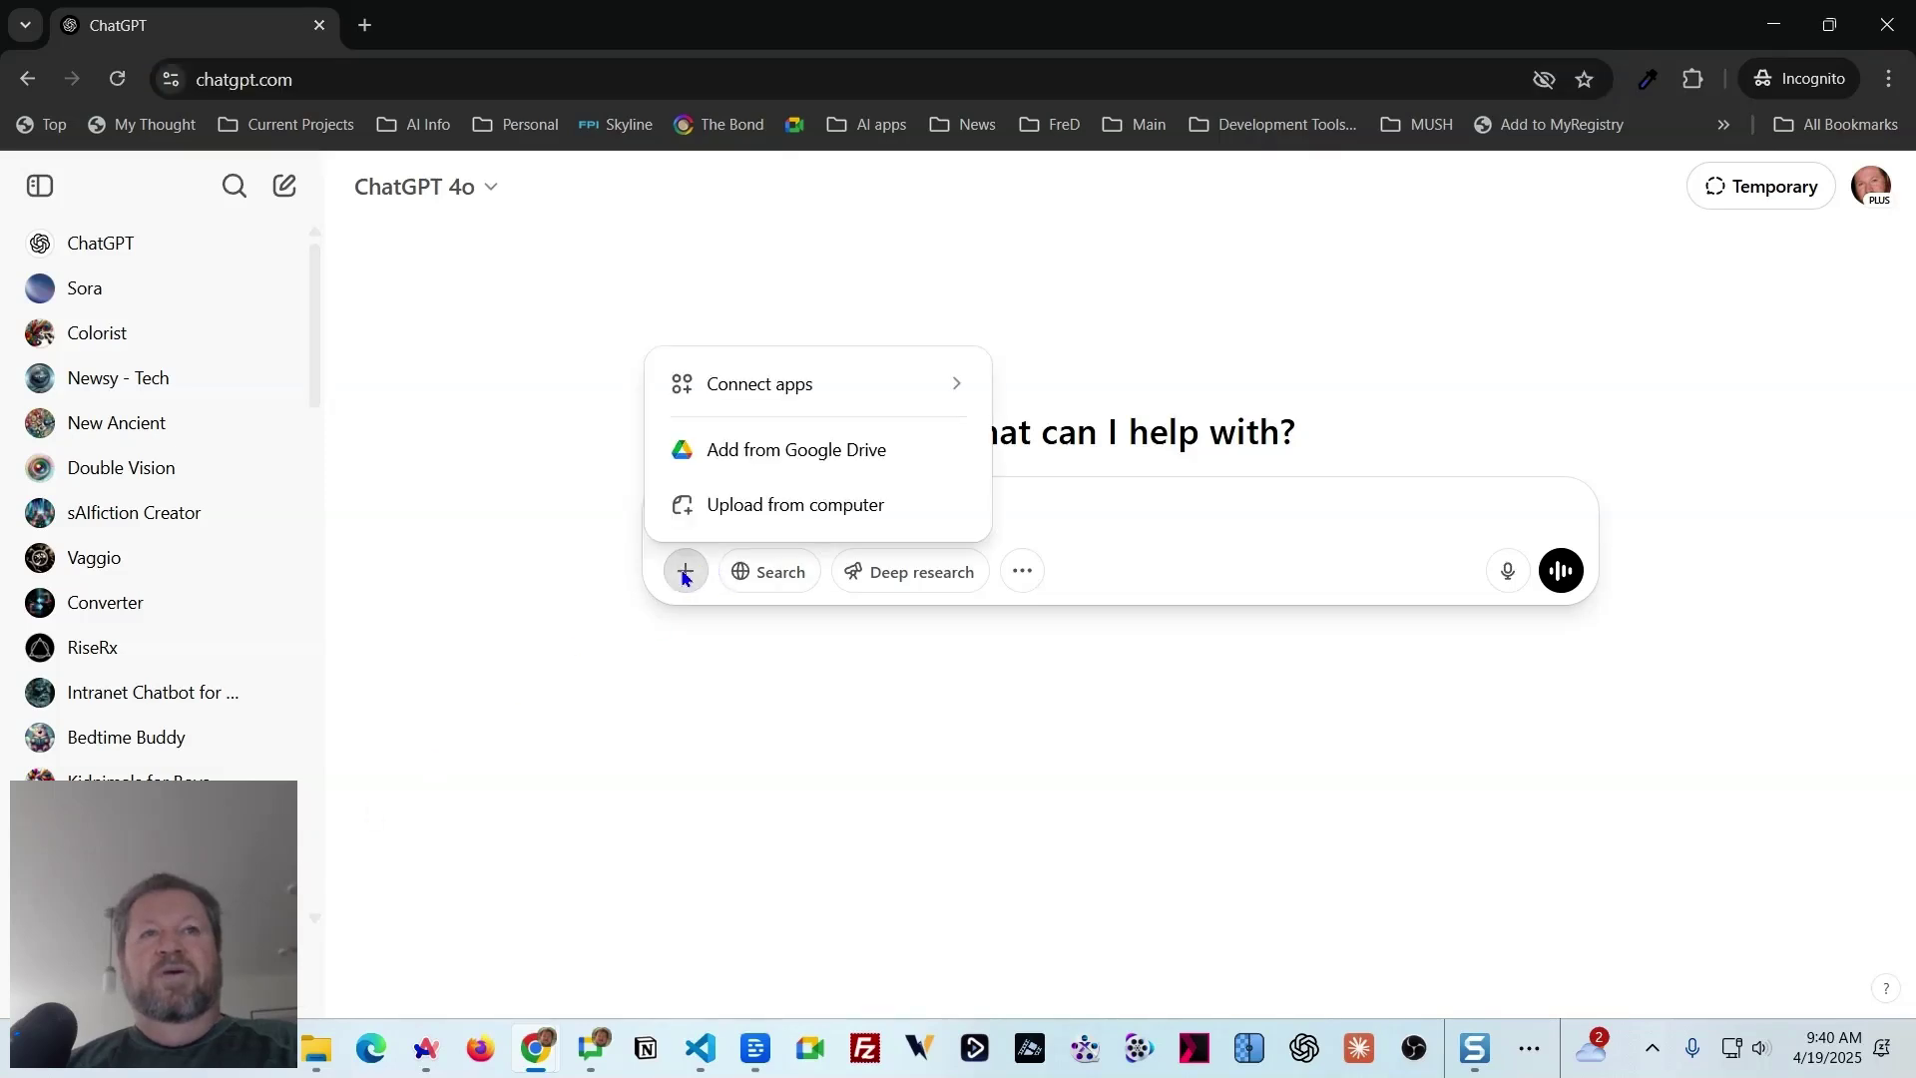
left_click(1262, 594)
left_click(1037, 583)
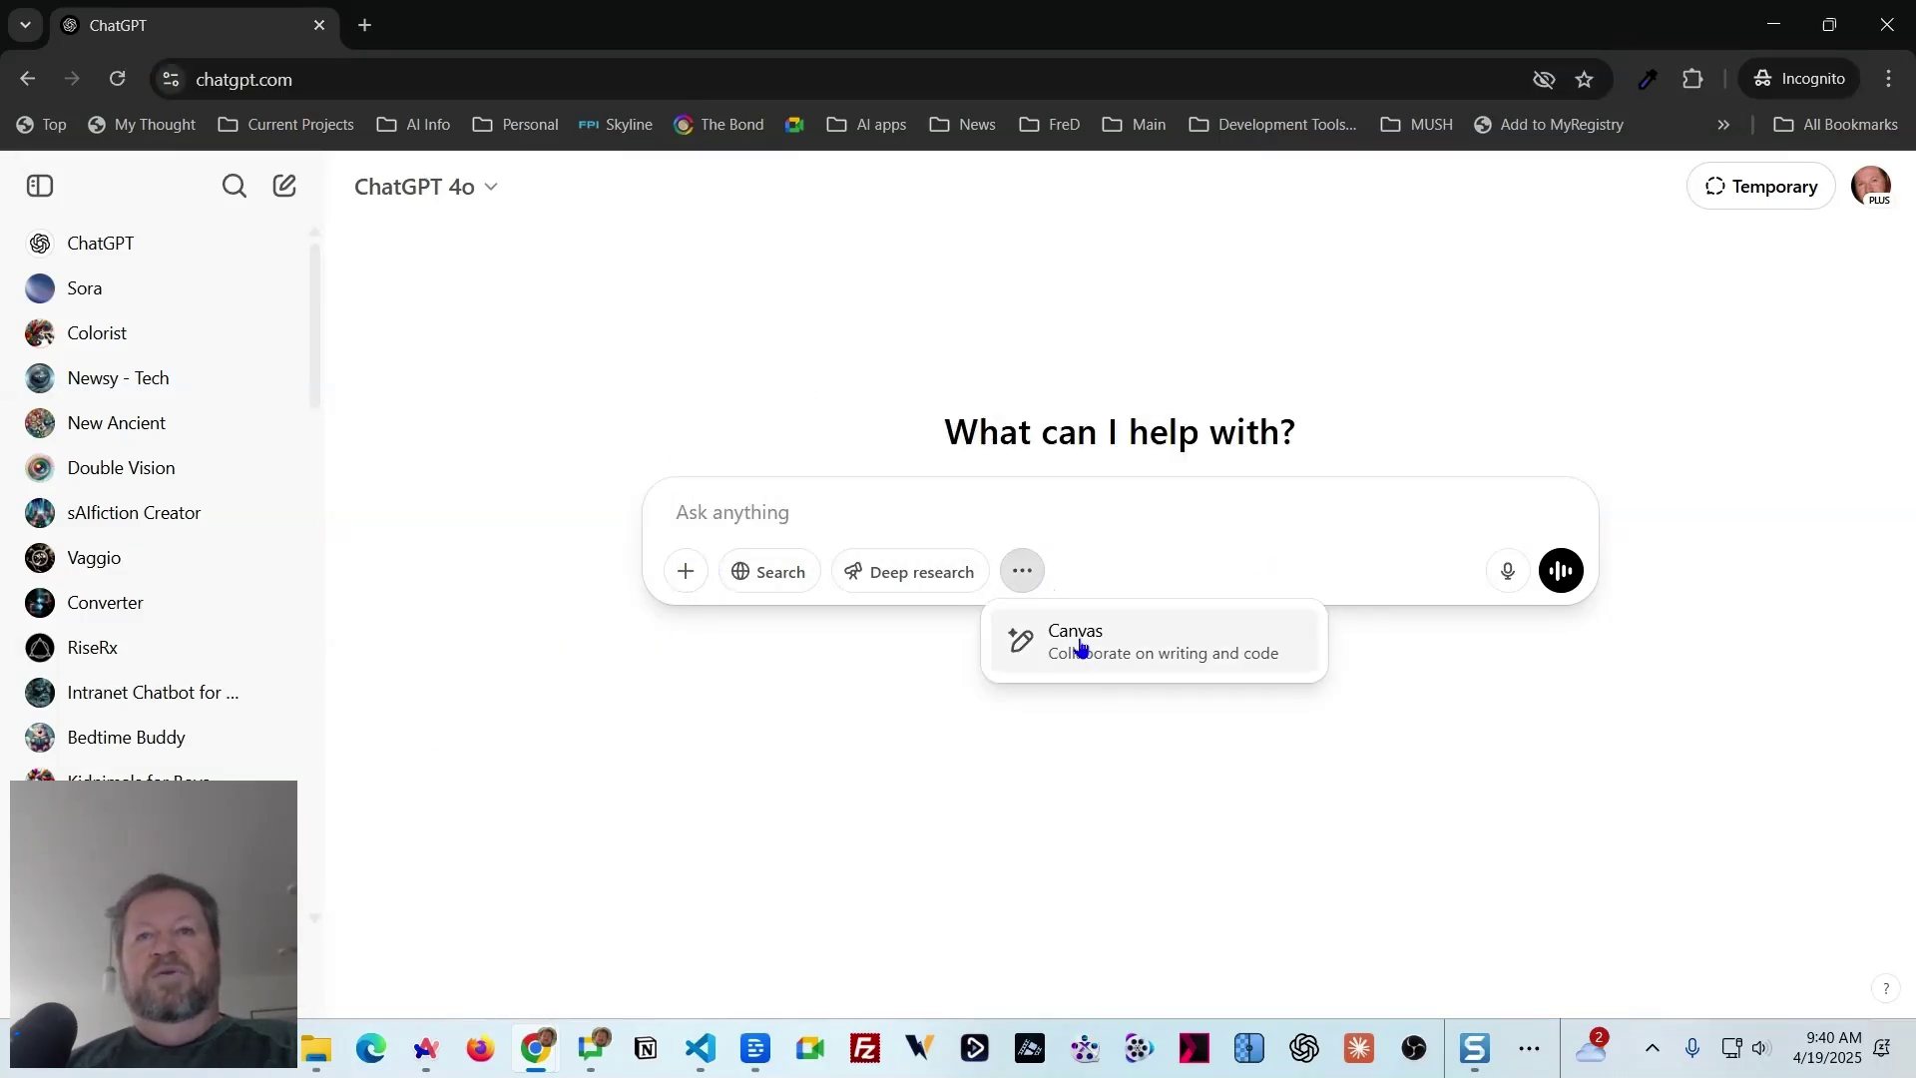
left_click(1480, 398)
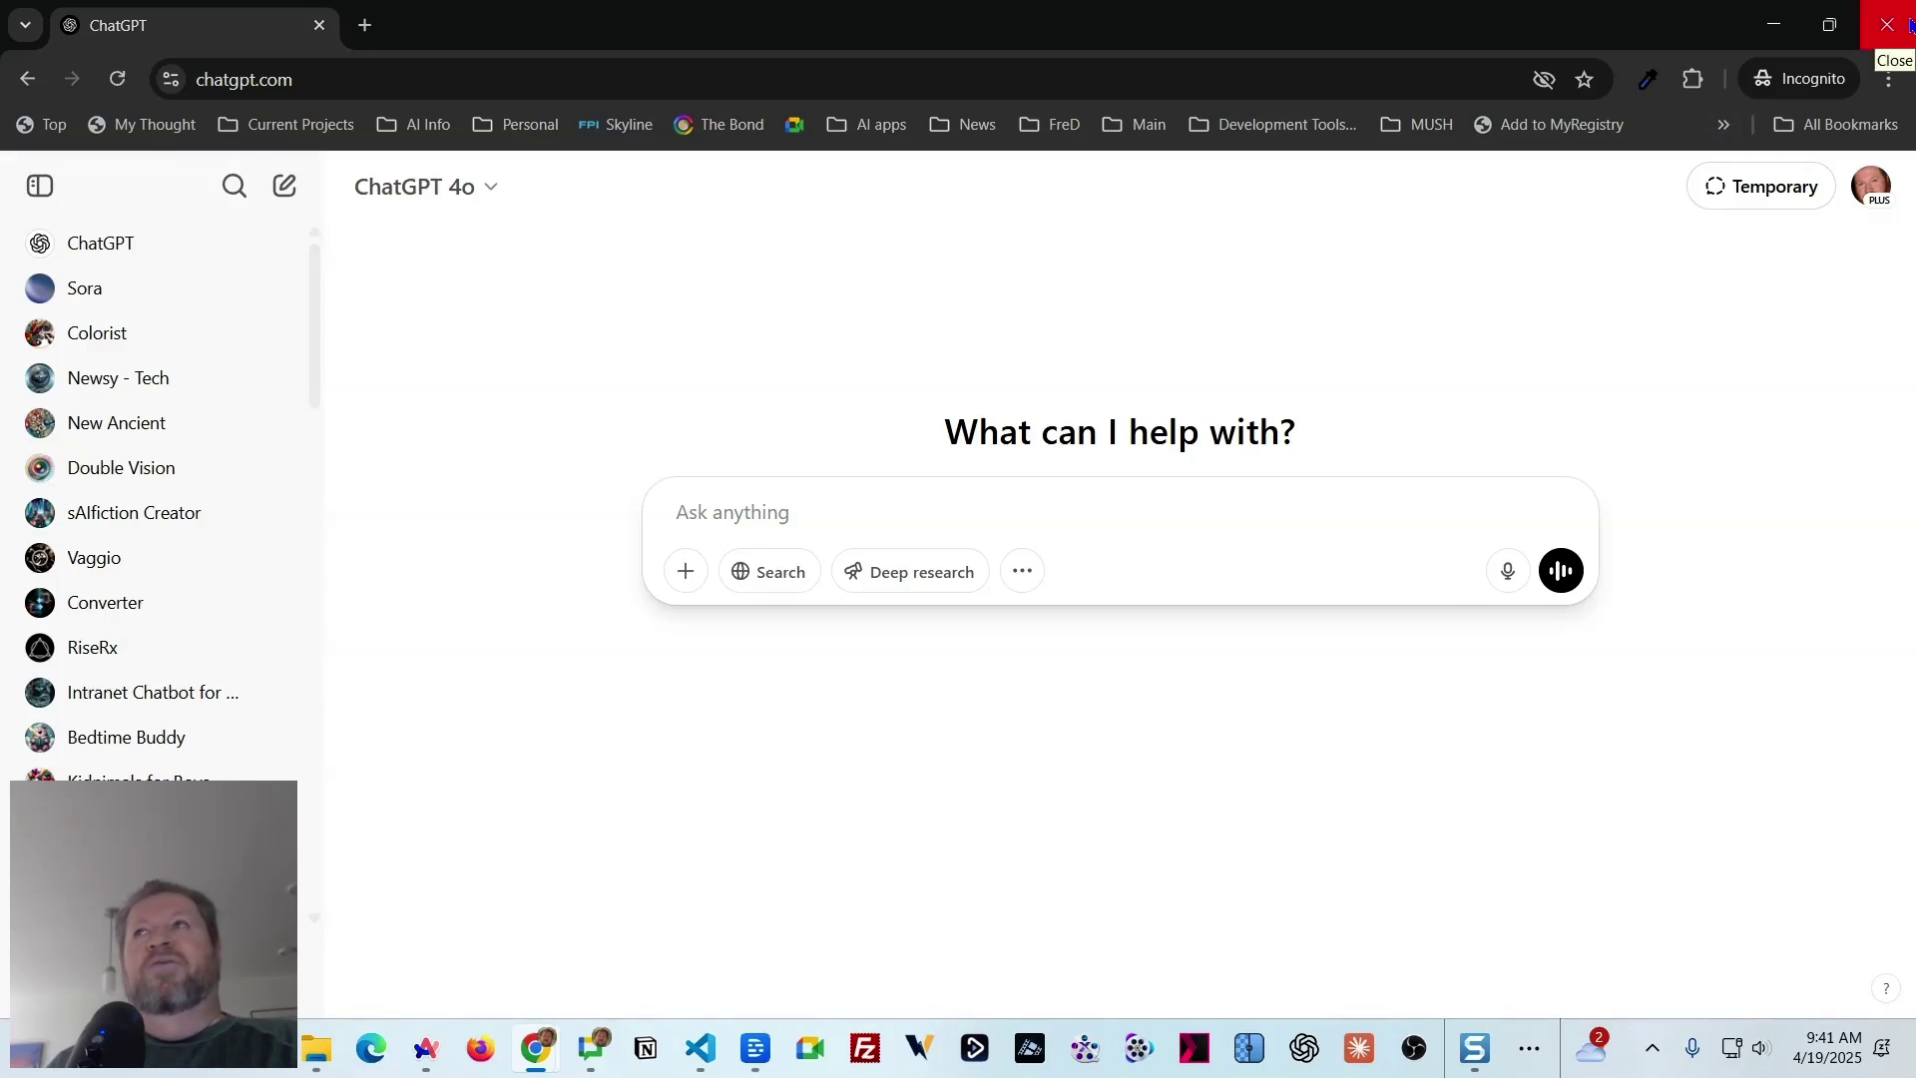
Close the incognito ChatGPT window and return to the regular browser window
left_click(1887, 25)
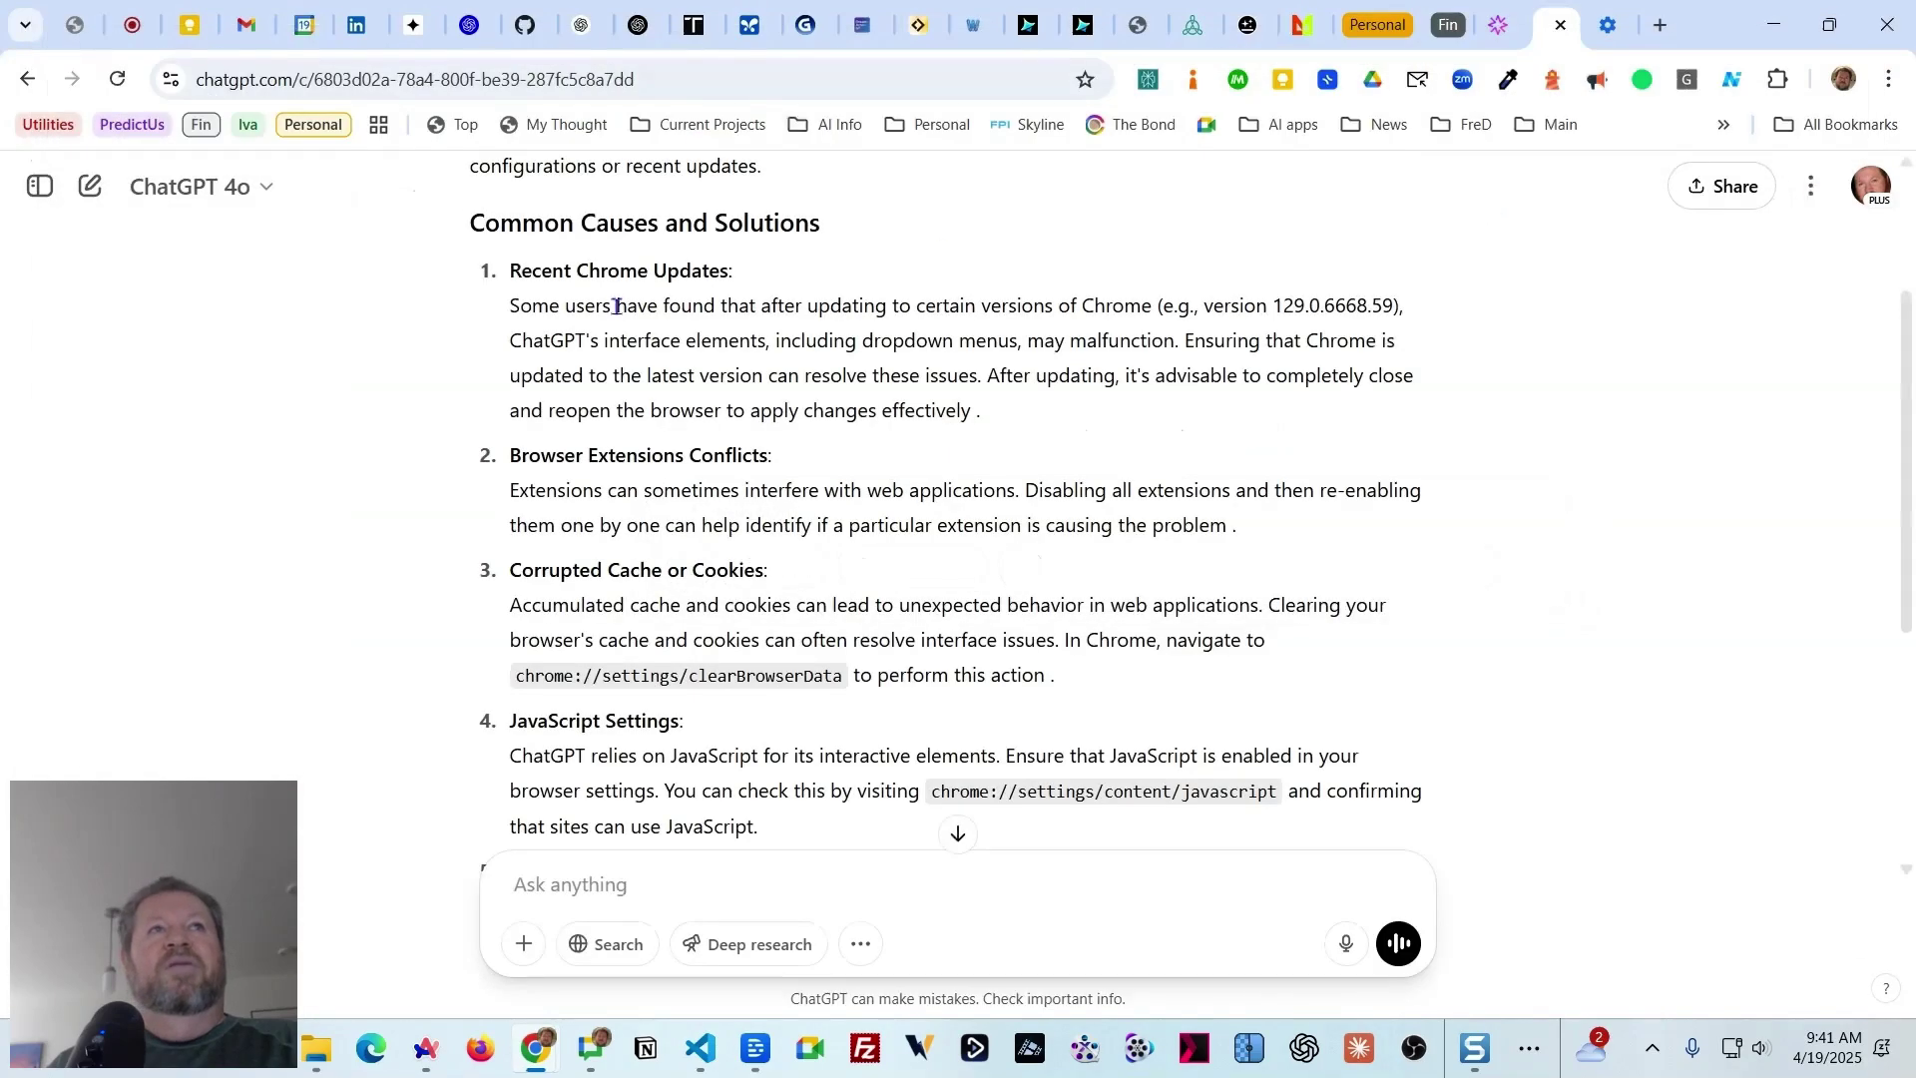
scroll(993, 669, "down", 1)
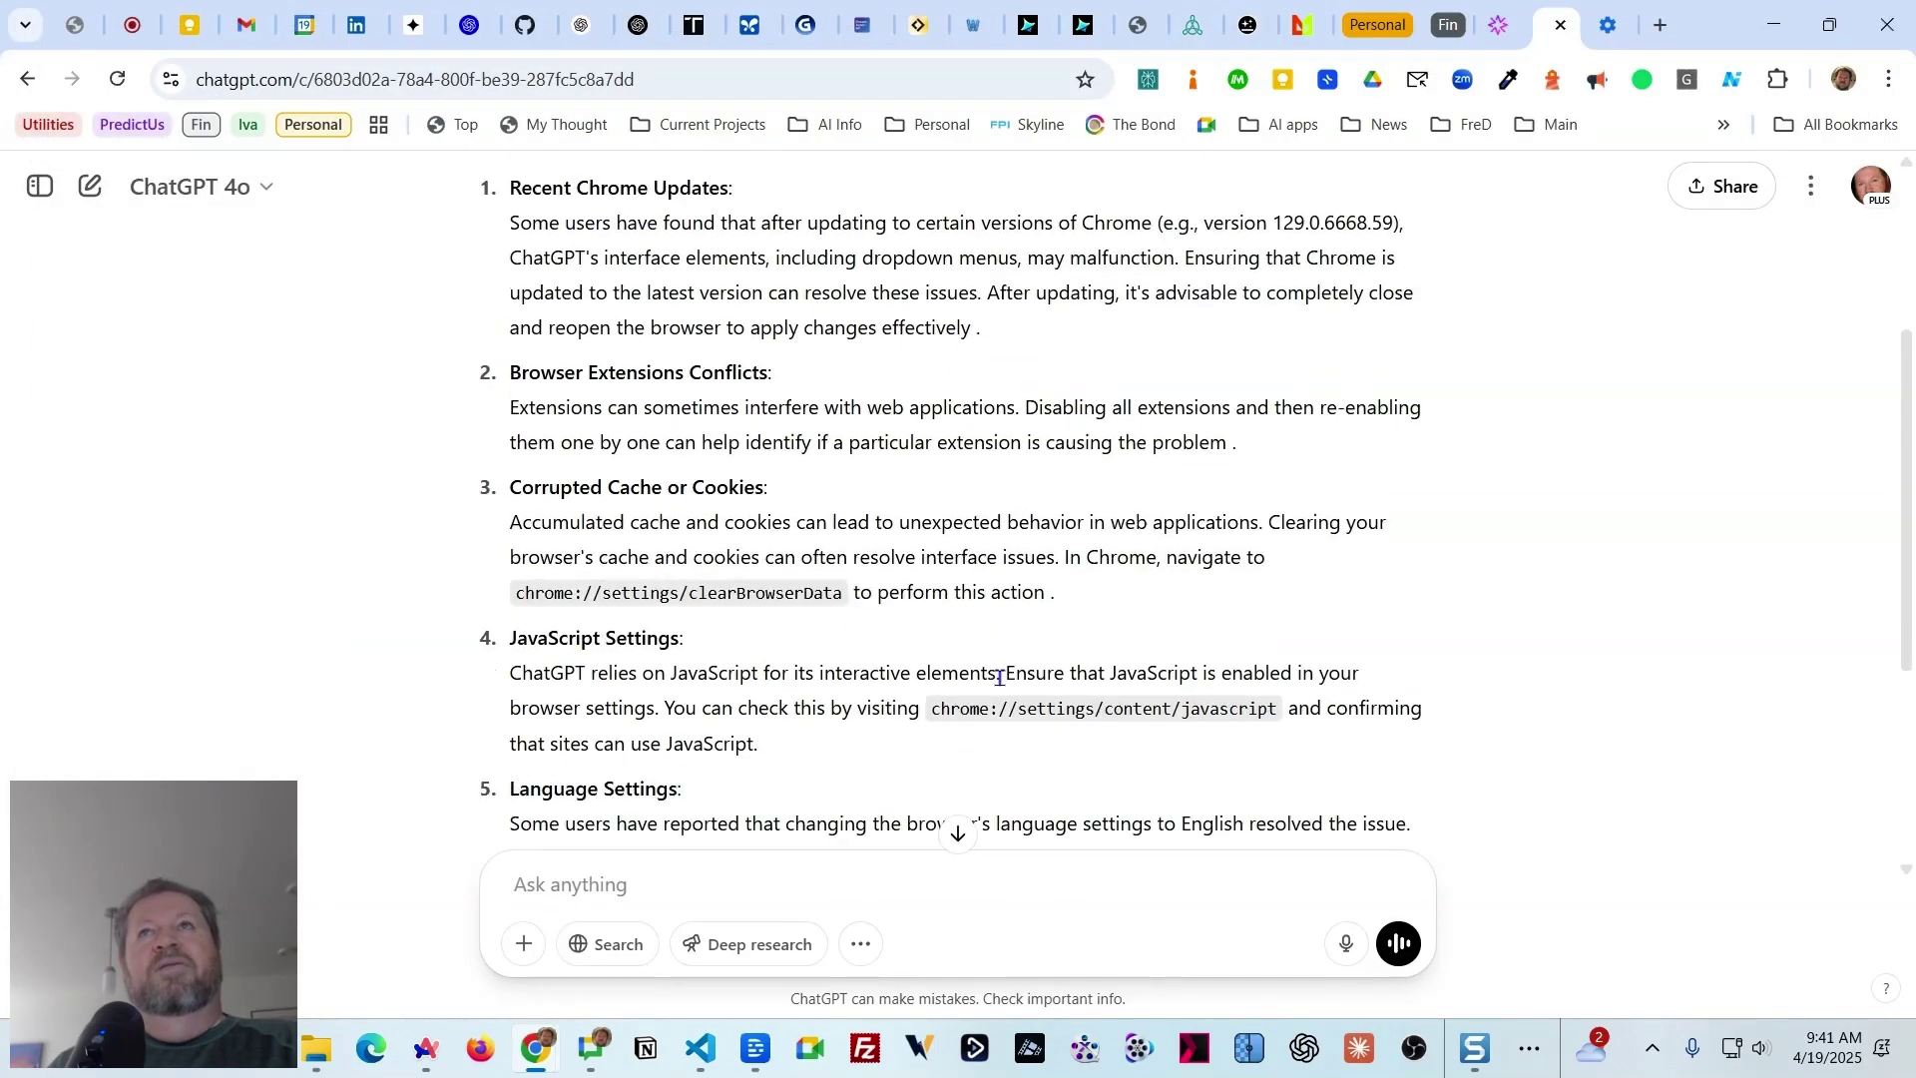
scroll(999, 677, "down", 4)
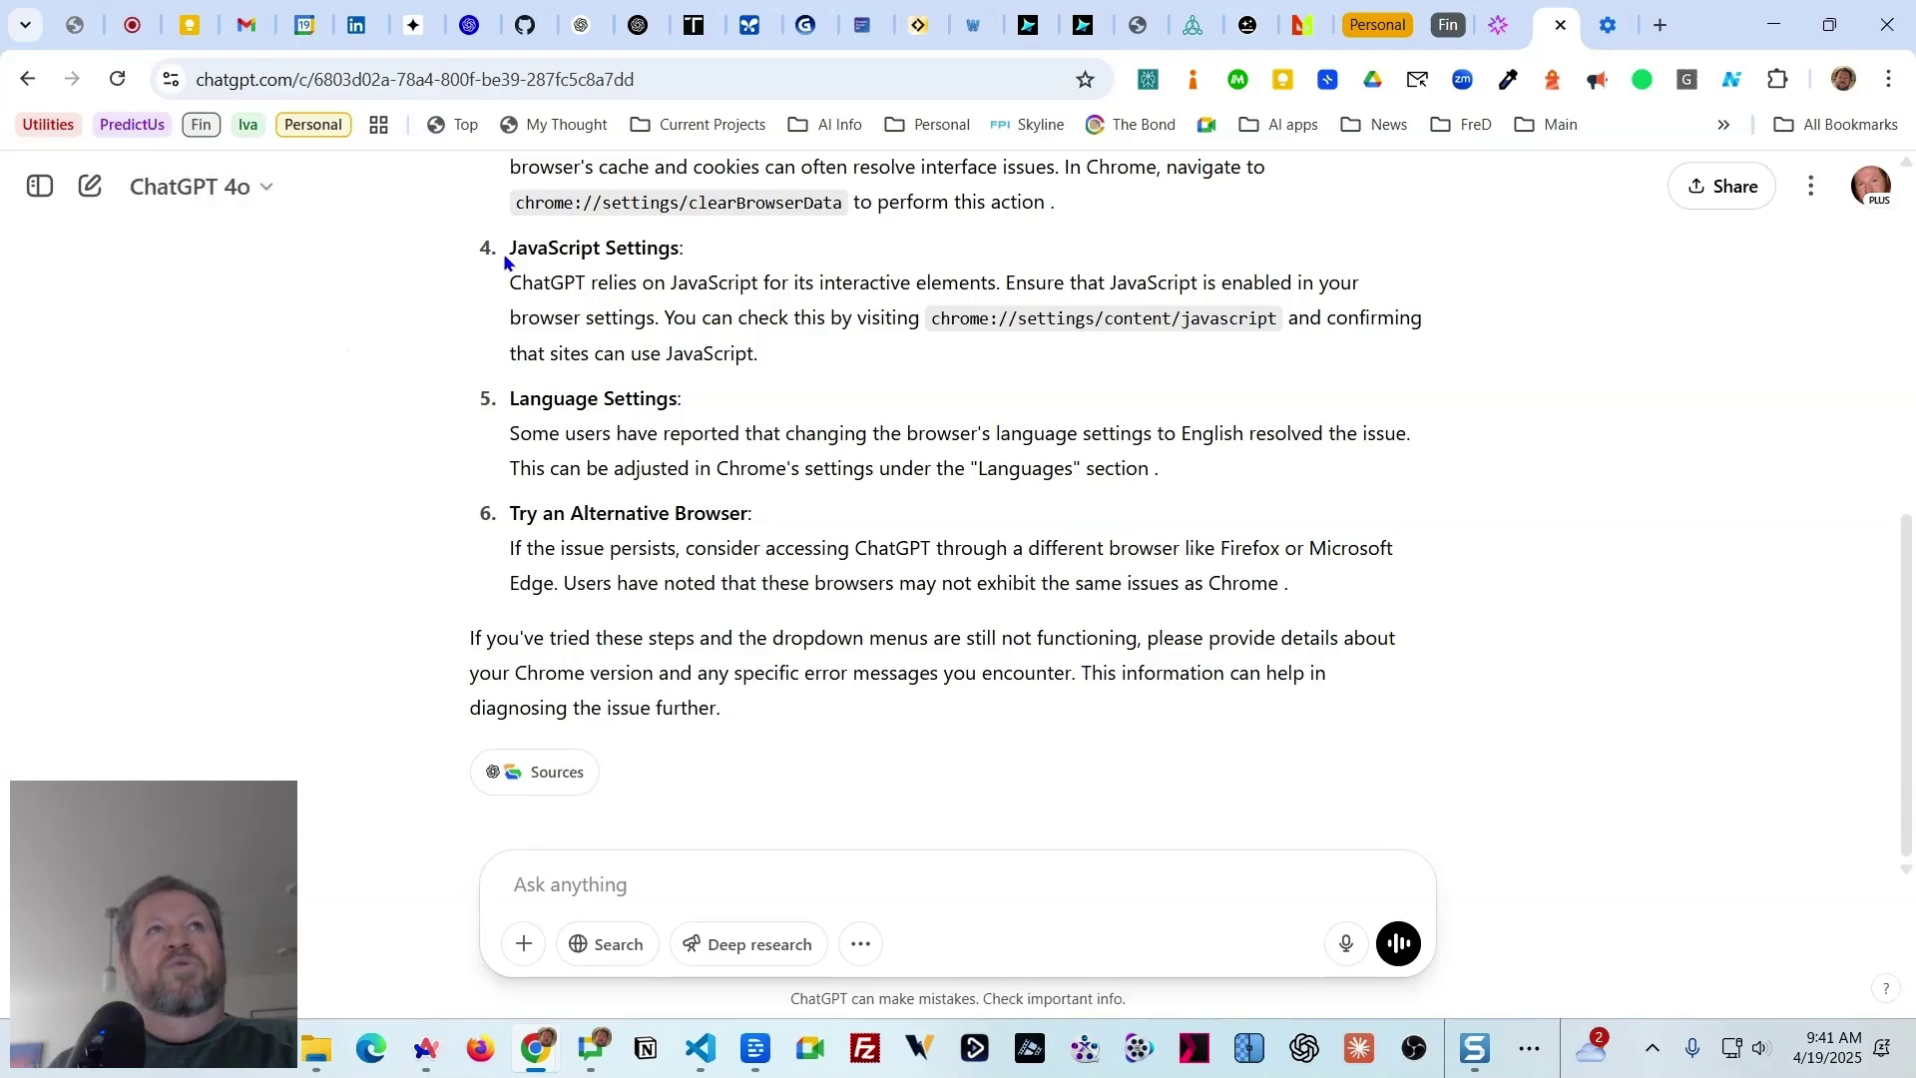
Load chatgpt.com?model=o4-mini to start a new chat requesting the o4-mini model
left_click(294, 78)
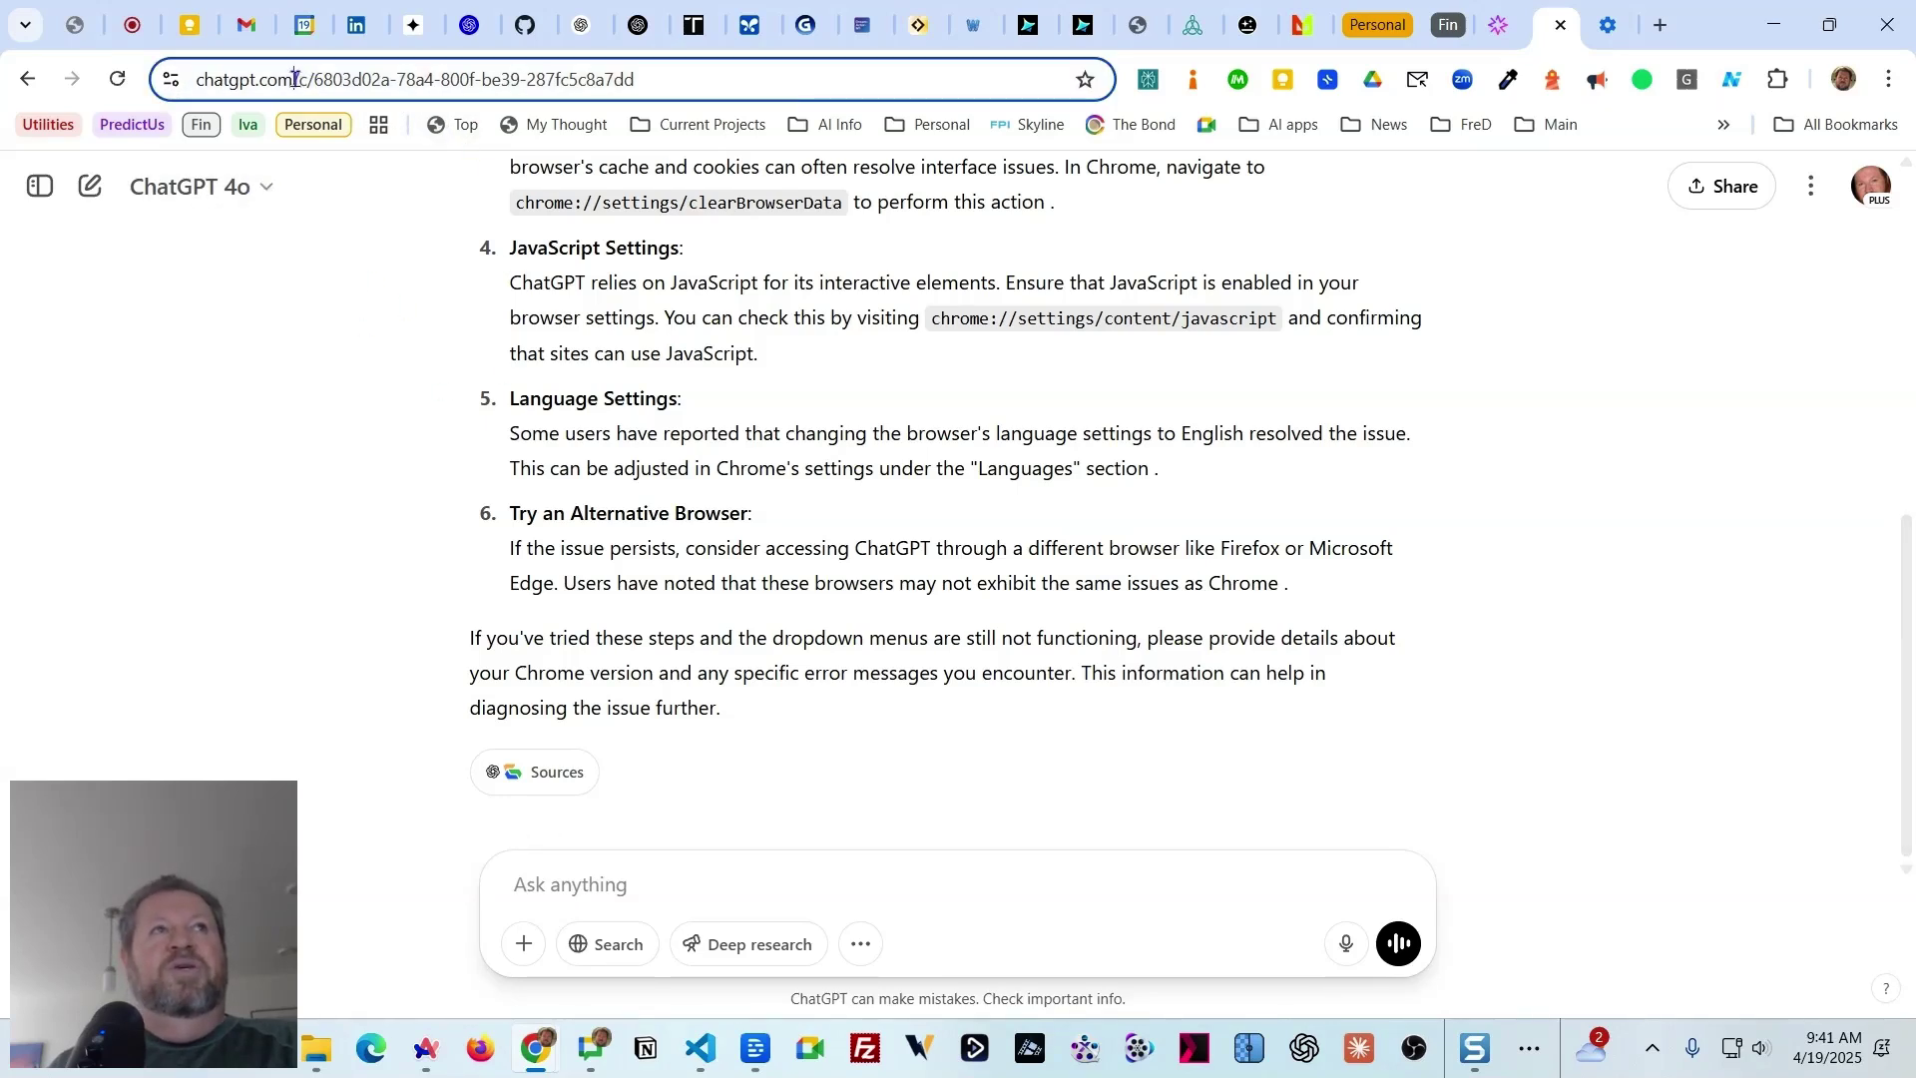
left_click_drag(294, 78, 1158, 145)
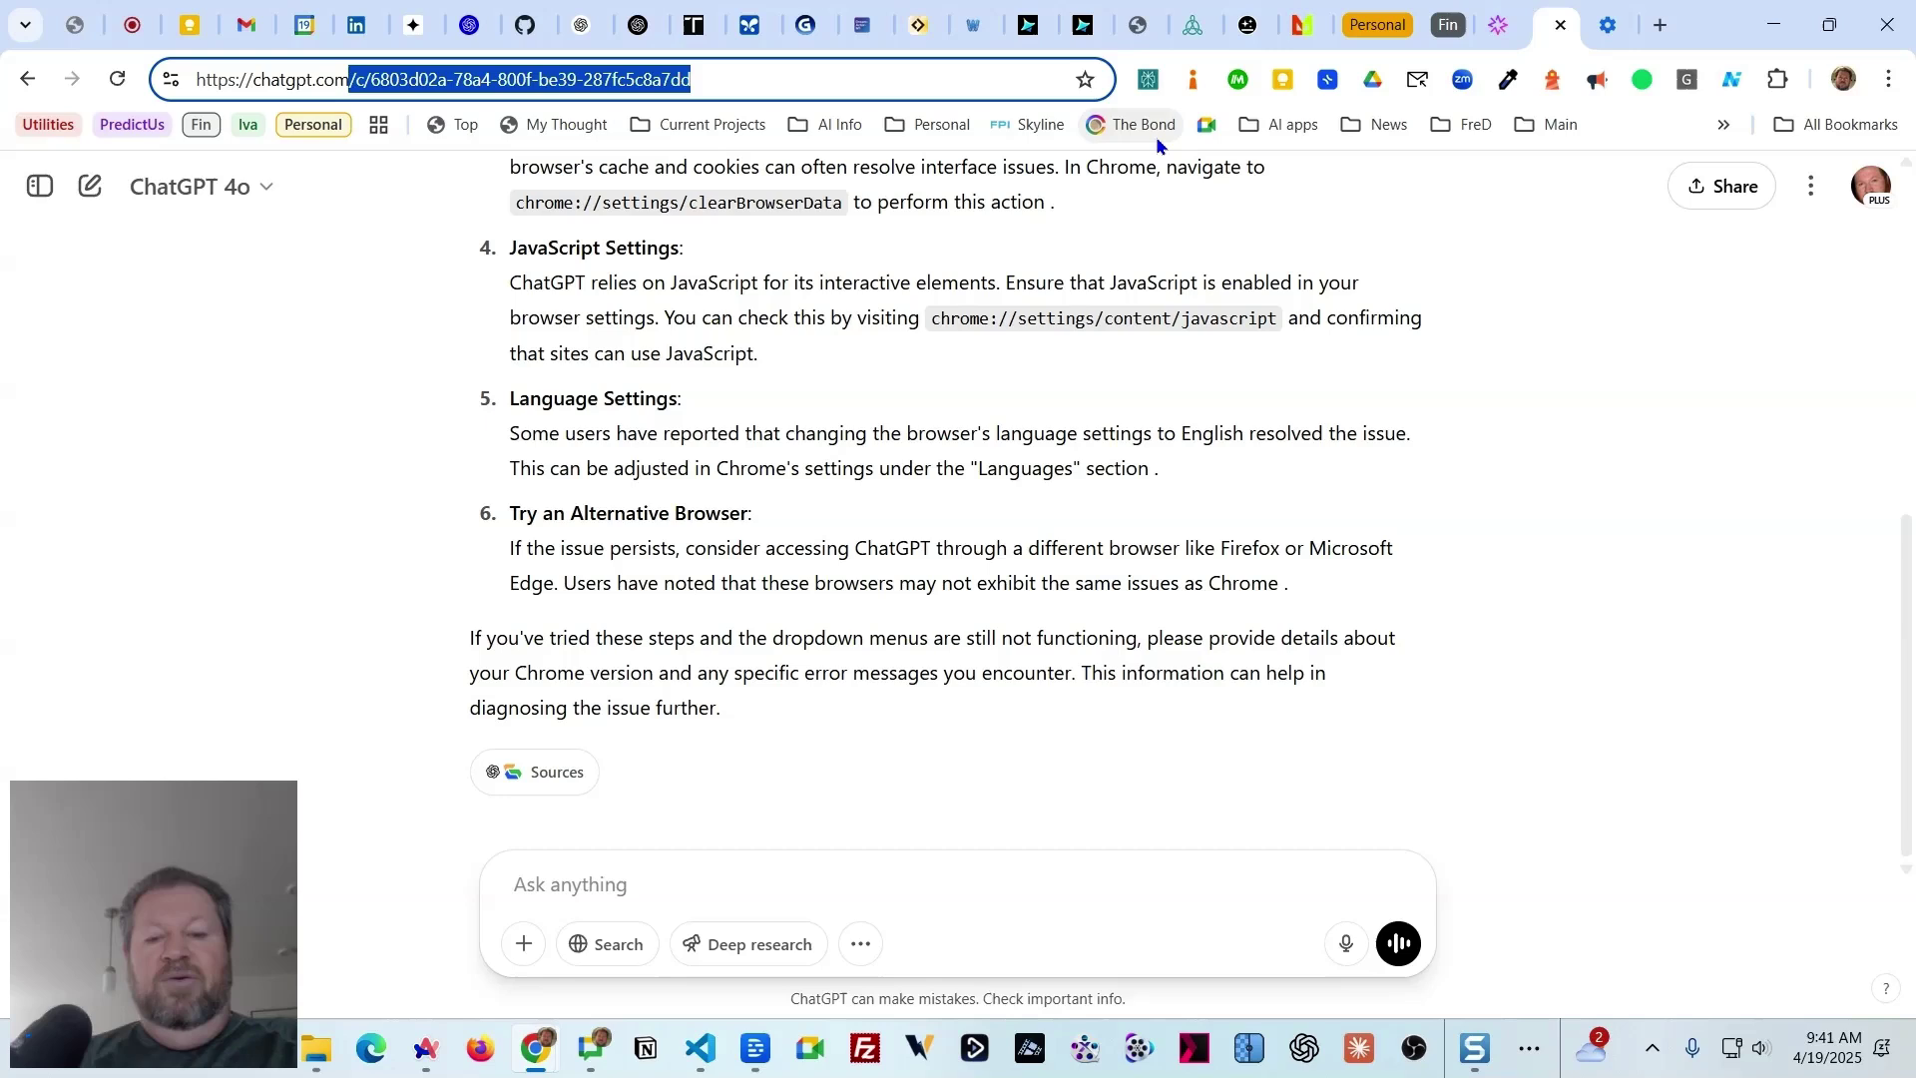
type("/")
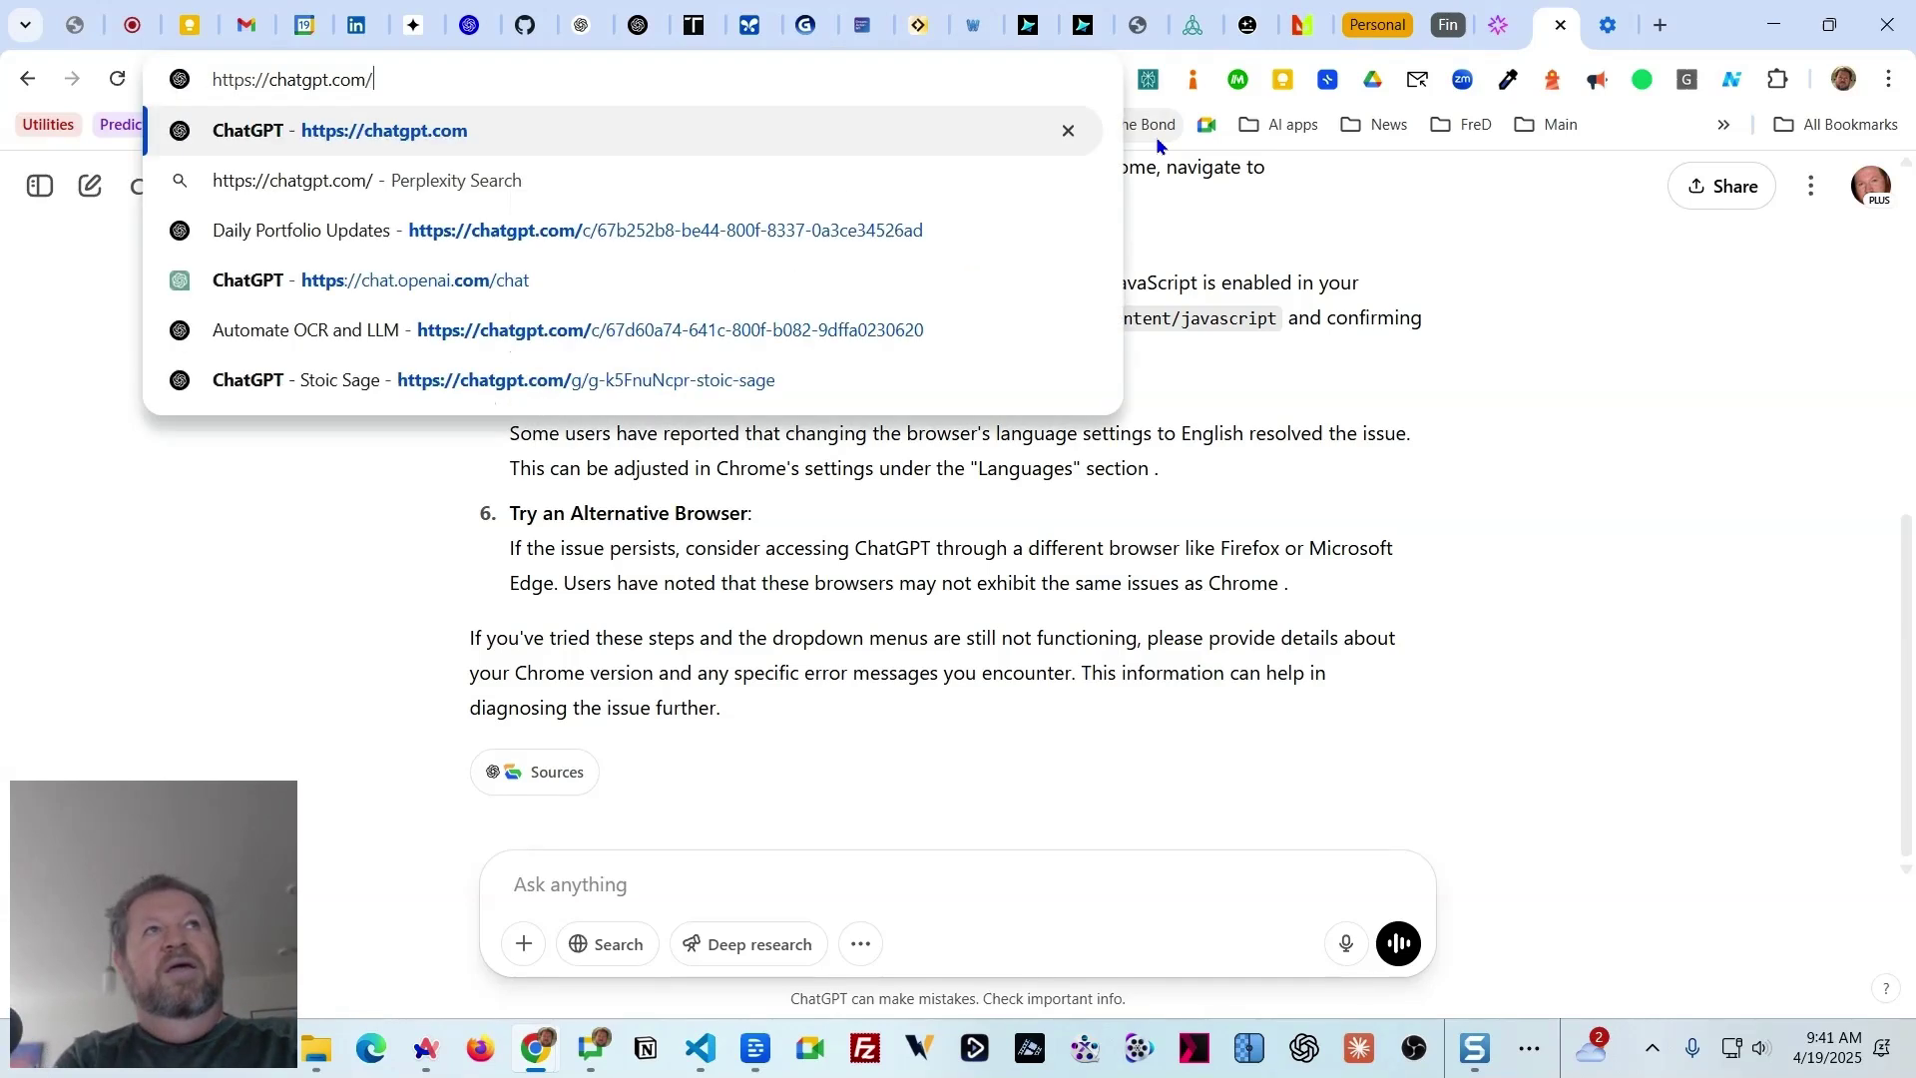
key("BackSpace")
type("?")
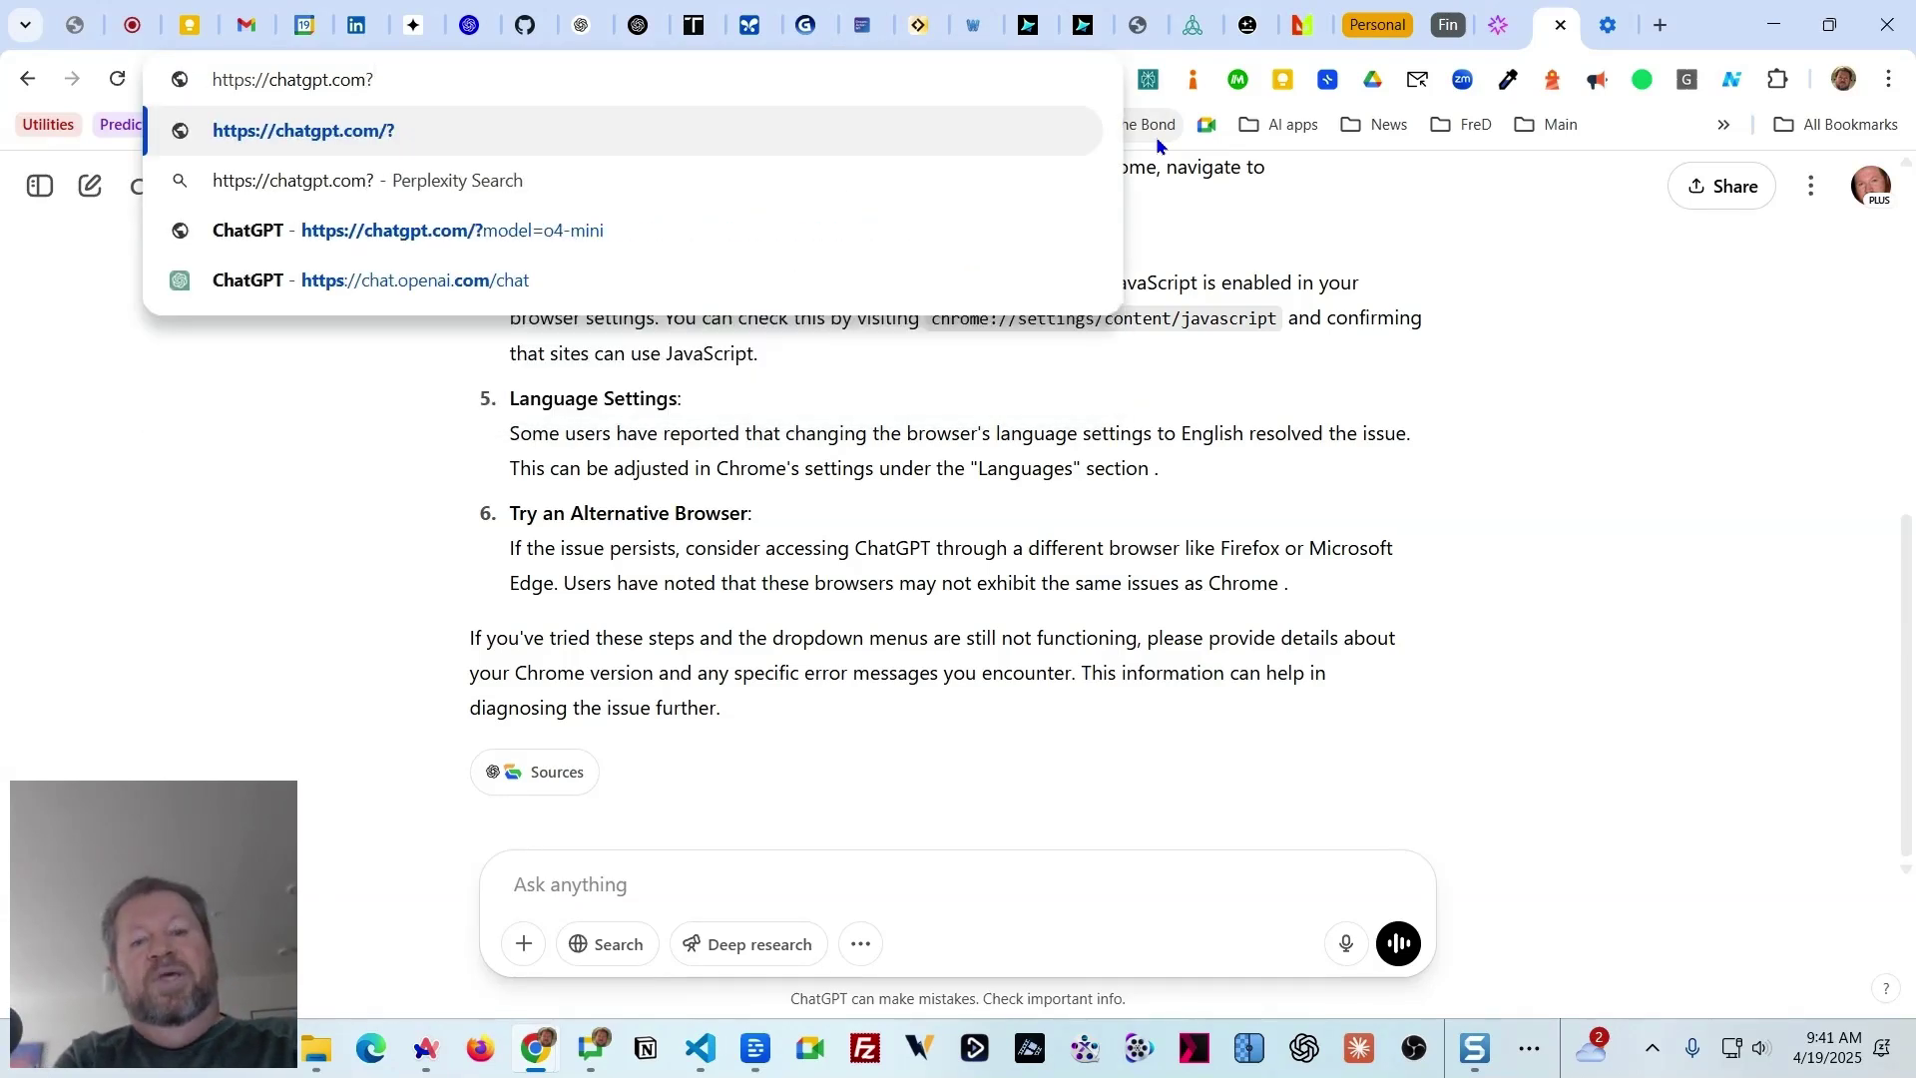
type("model")
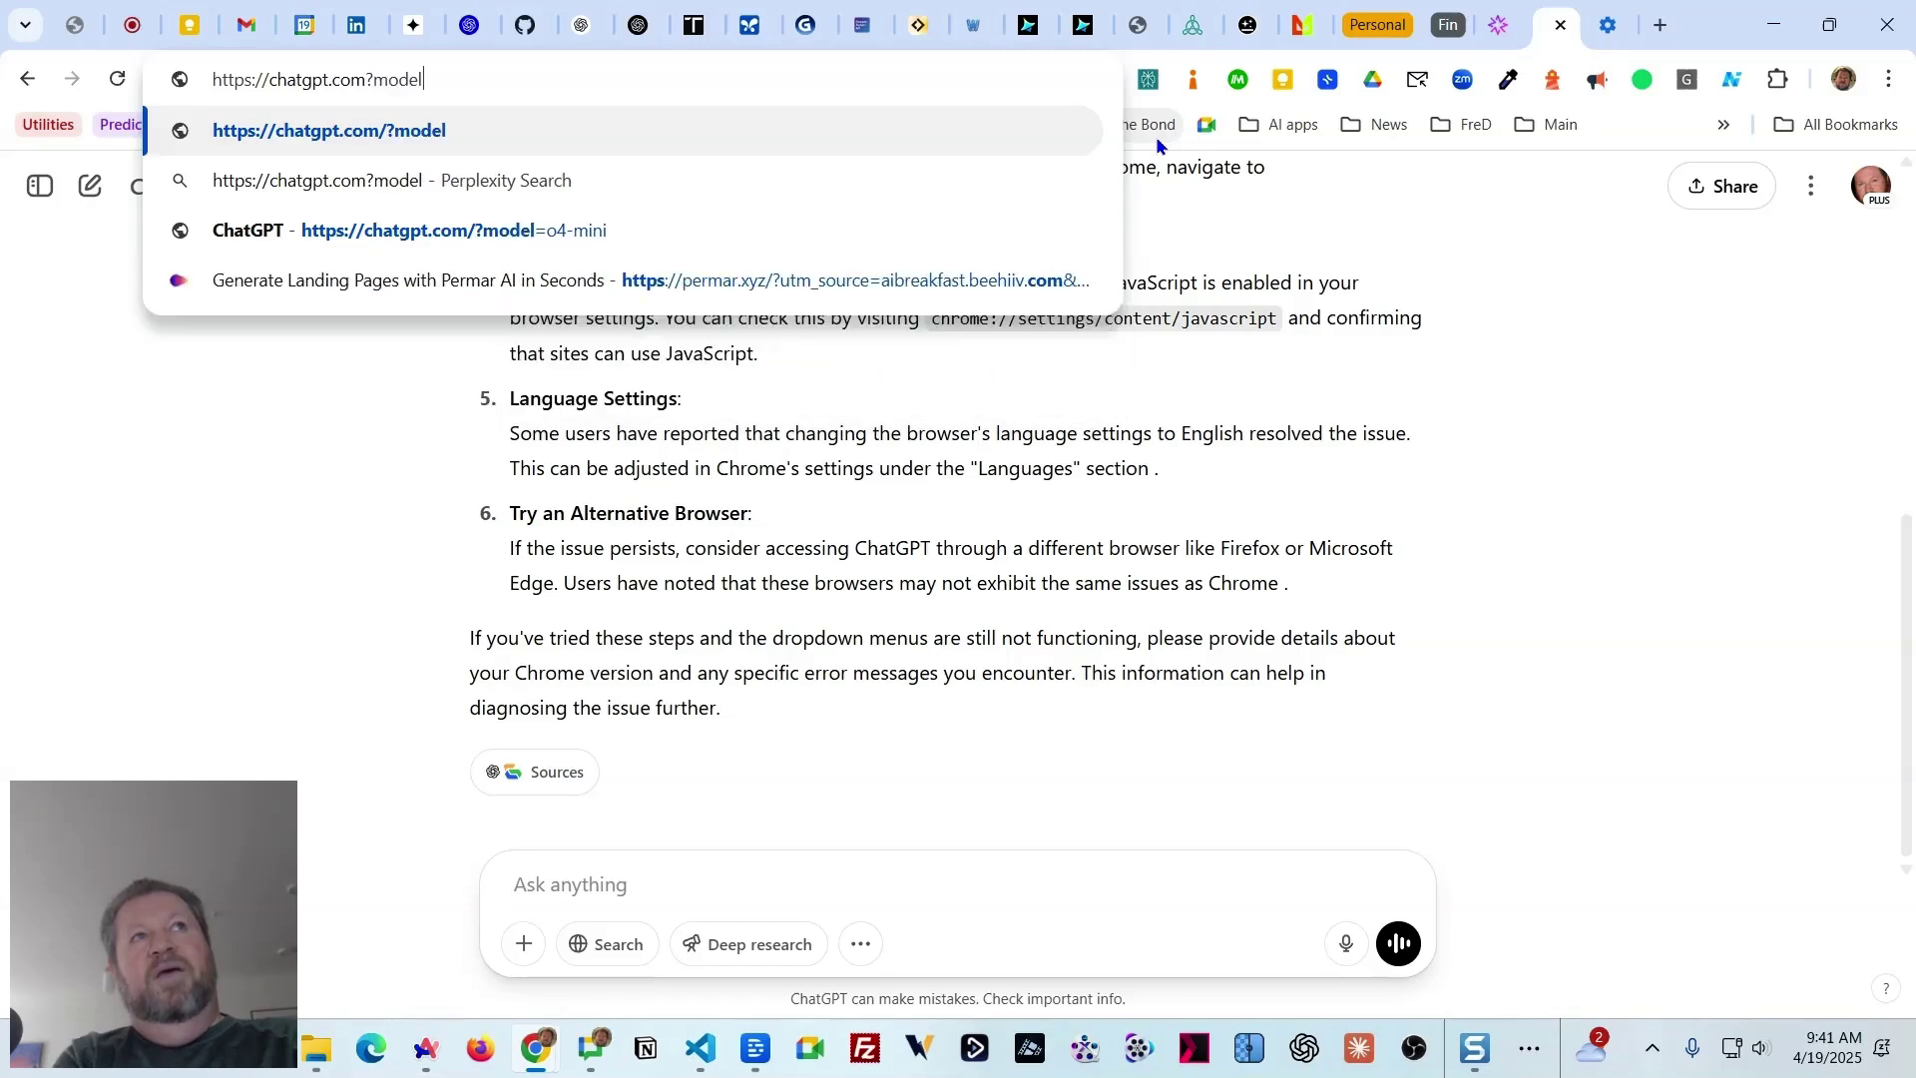
type("=o4mini")
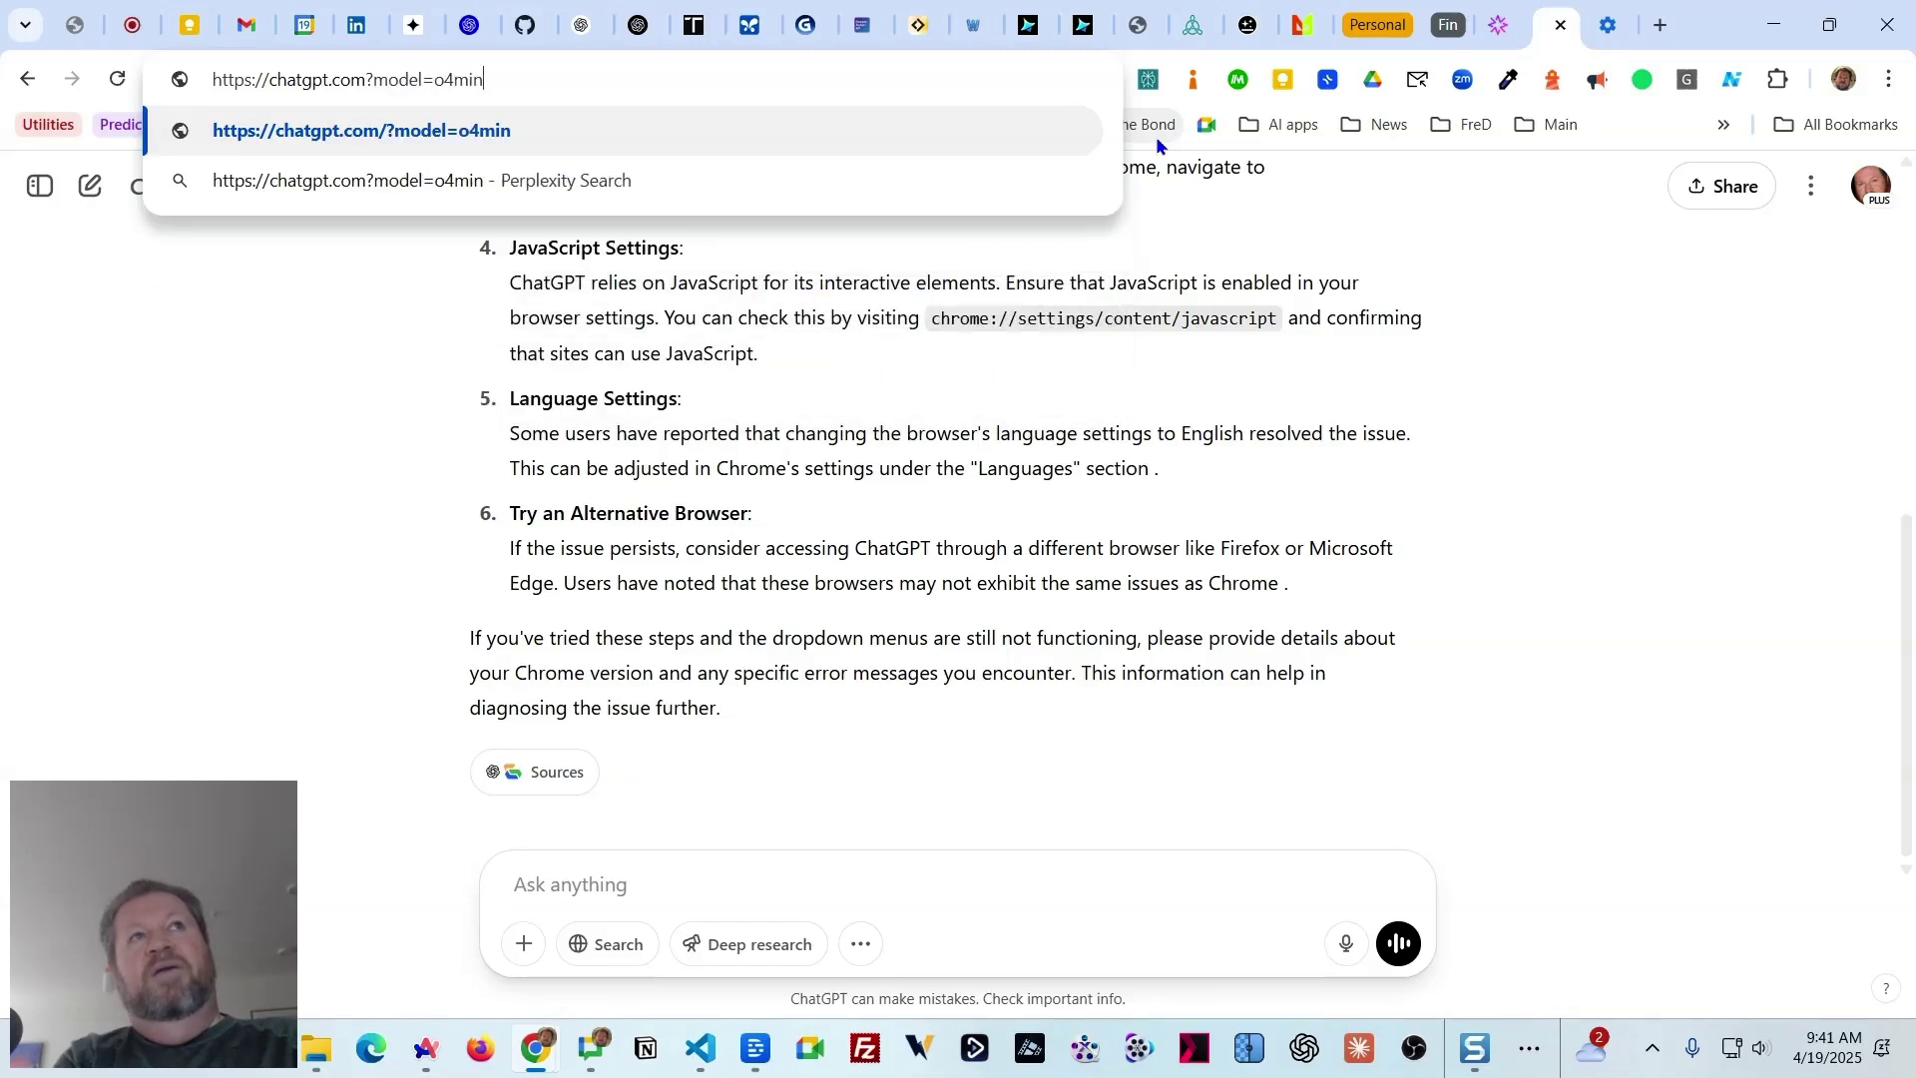
key("BackSpace")
key("BackSpace")
key("BackSpace")
key("BackSpace")
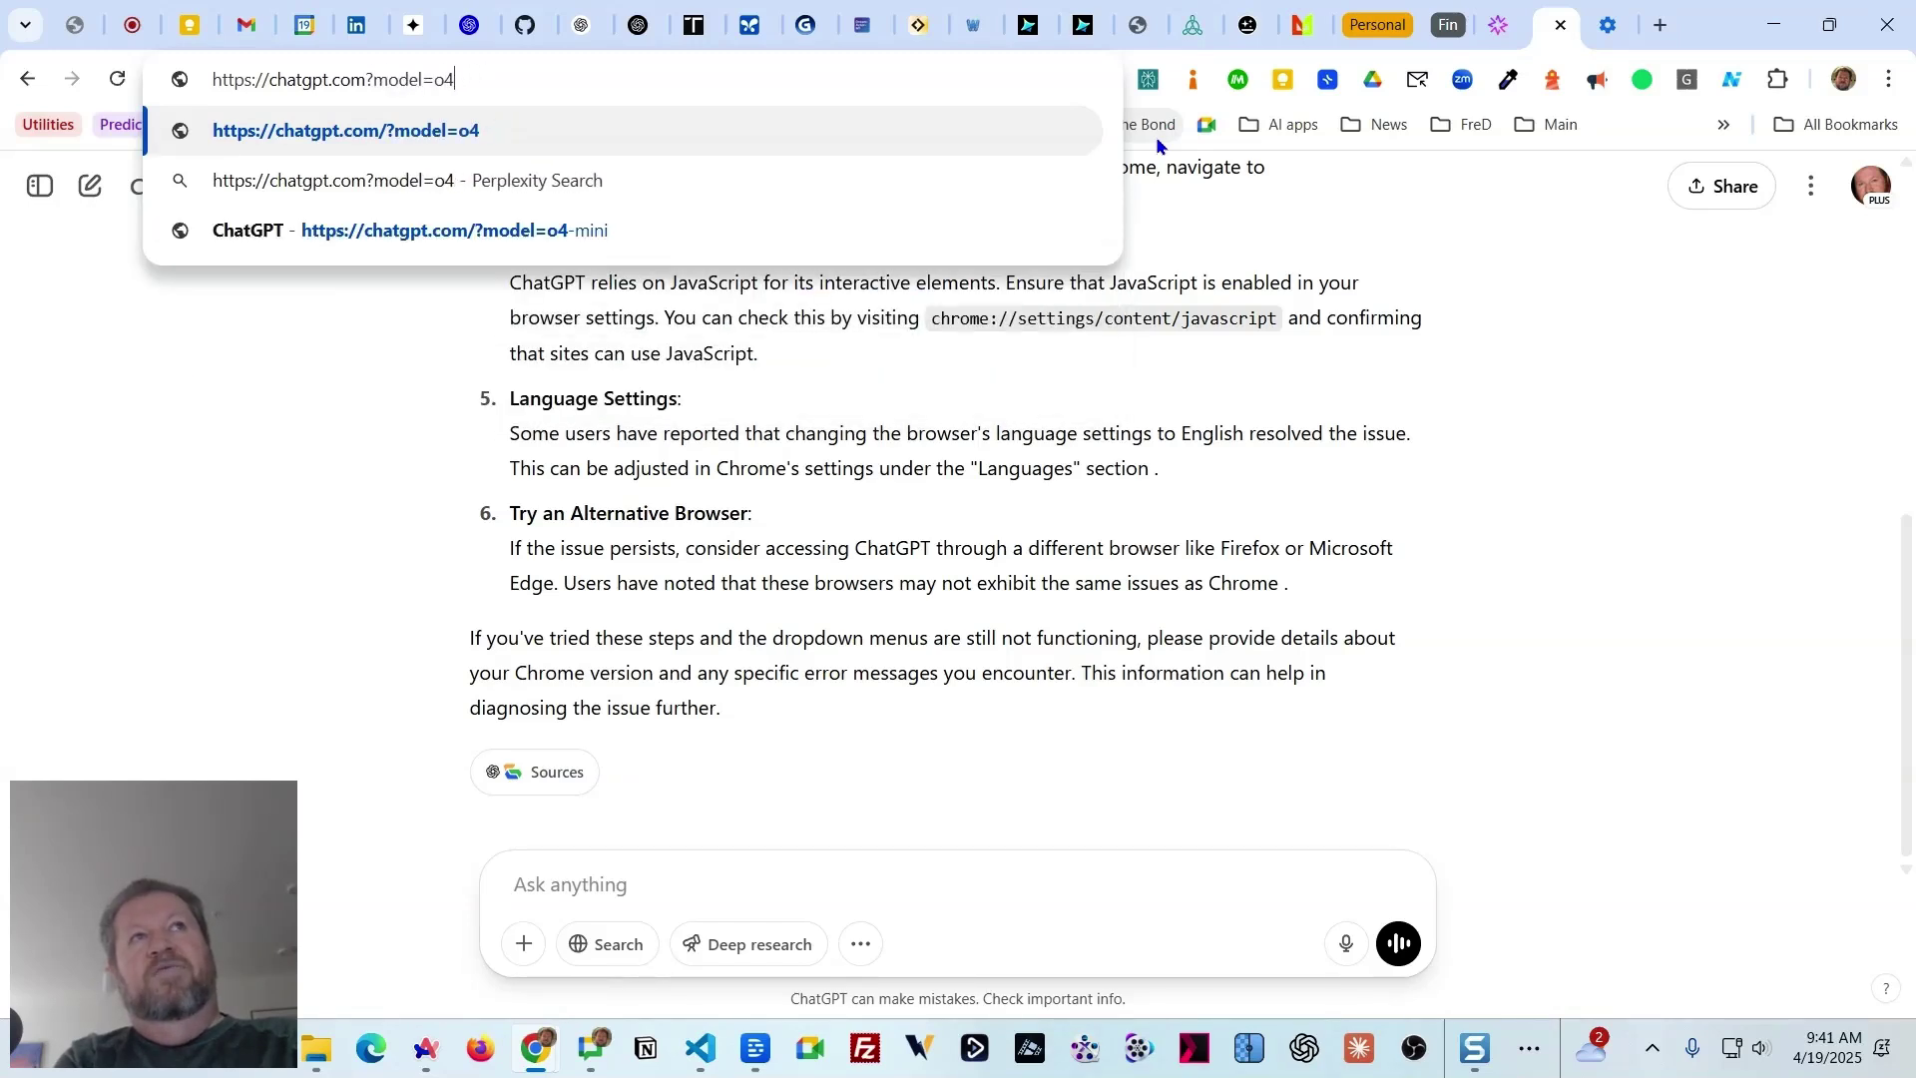
type("-mini")
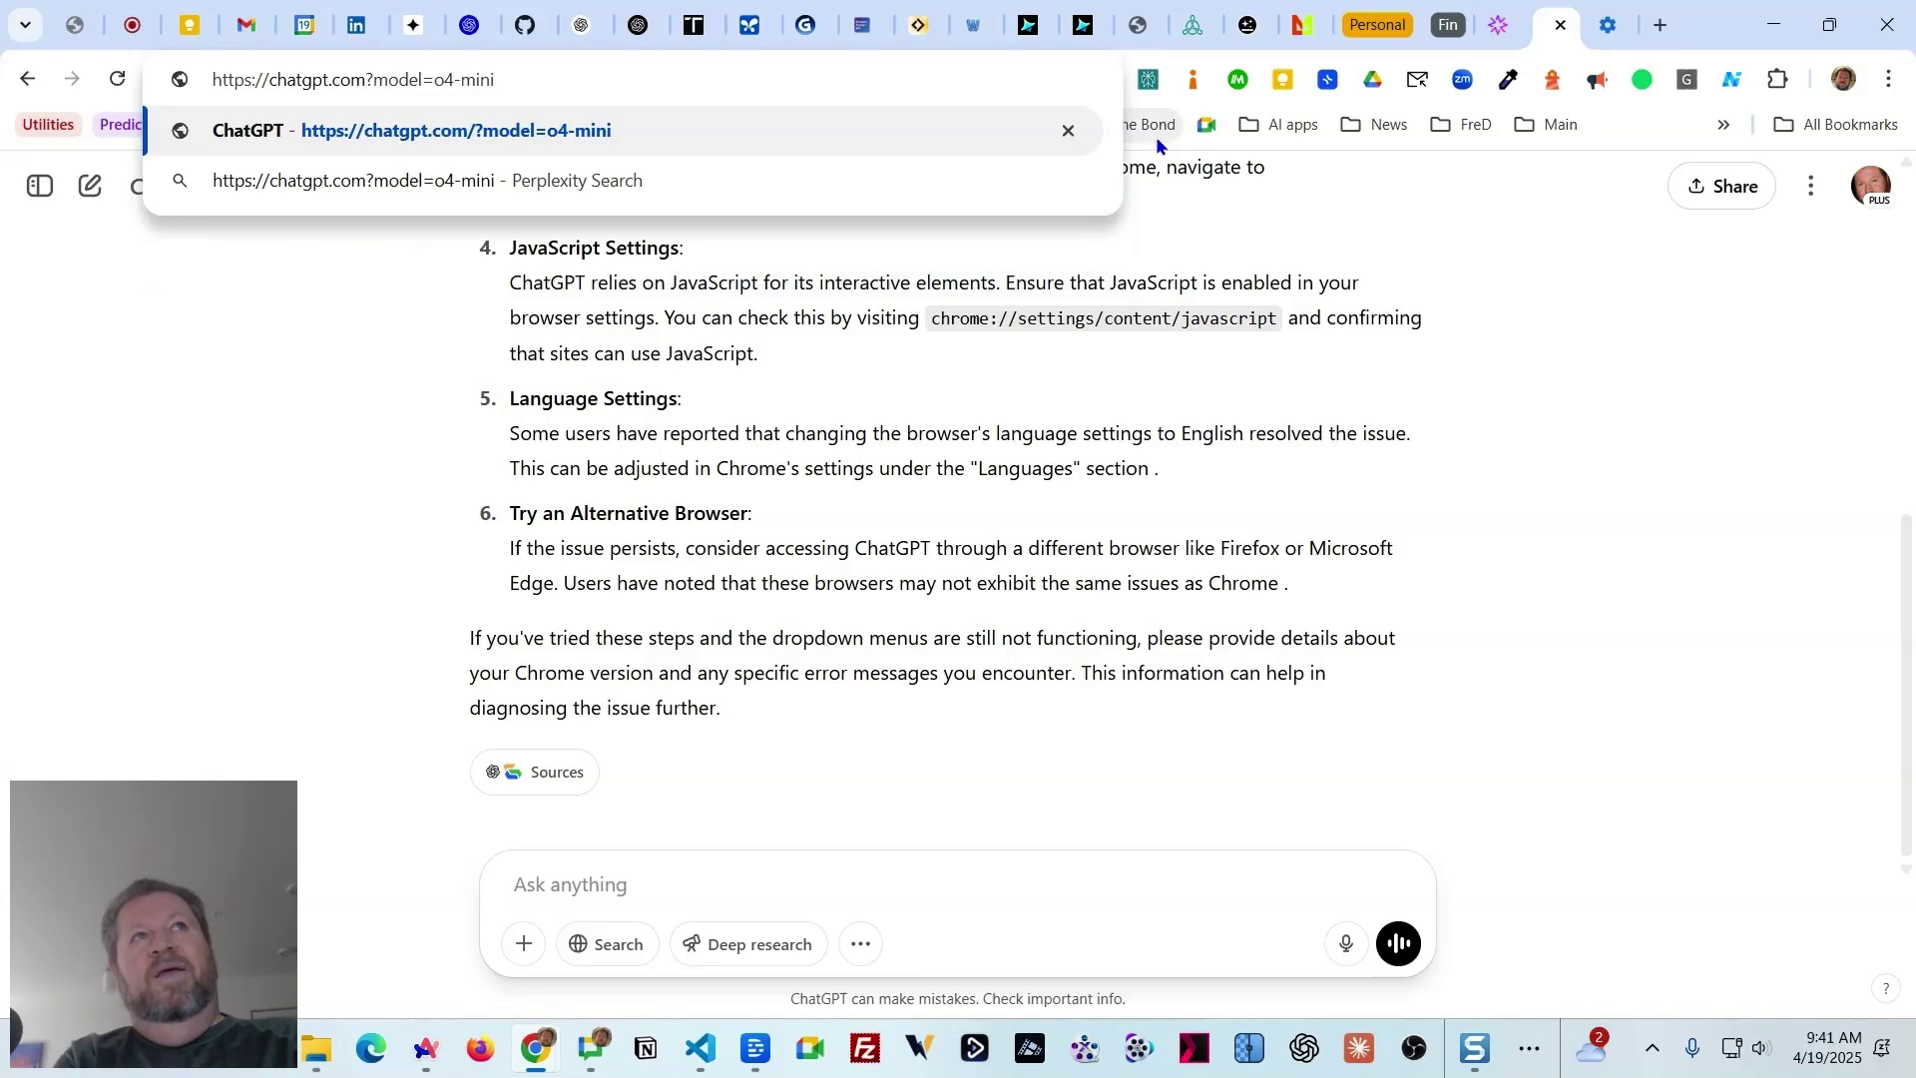
key("Return")
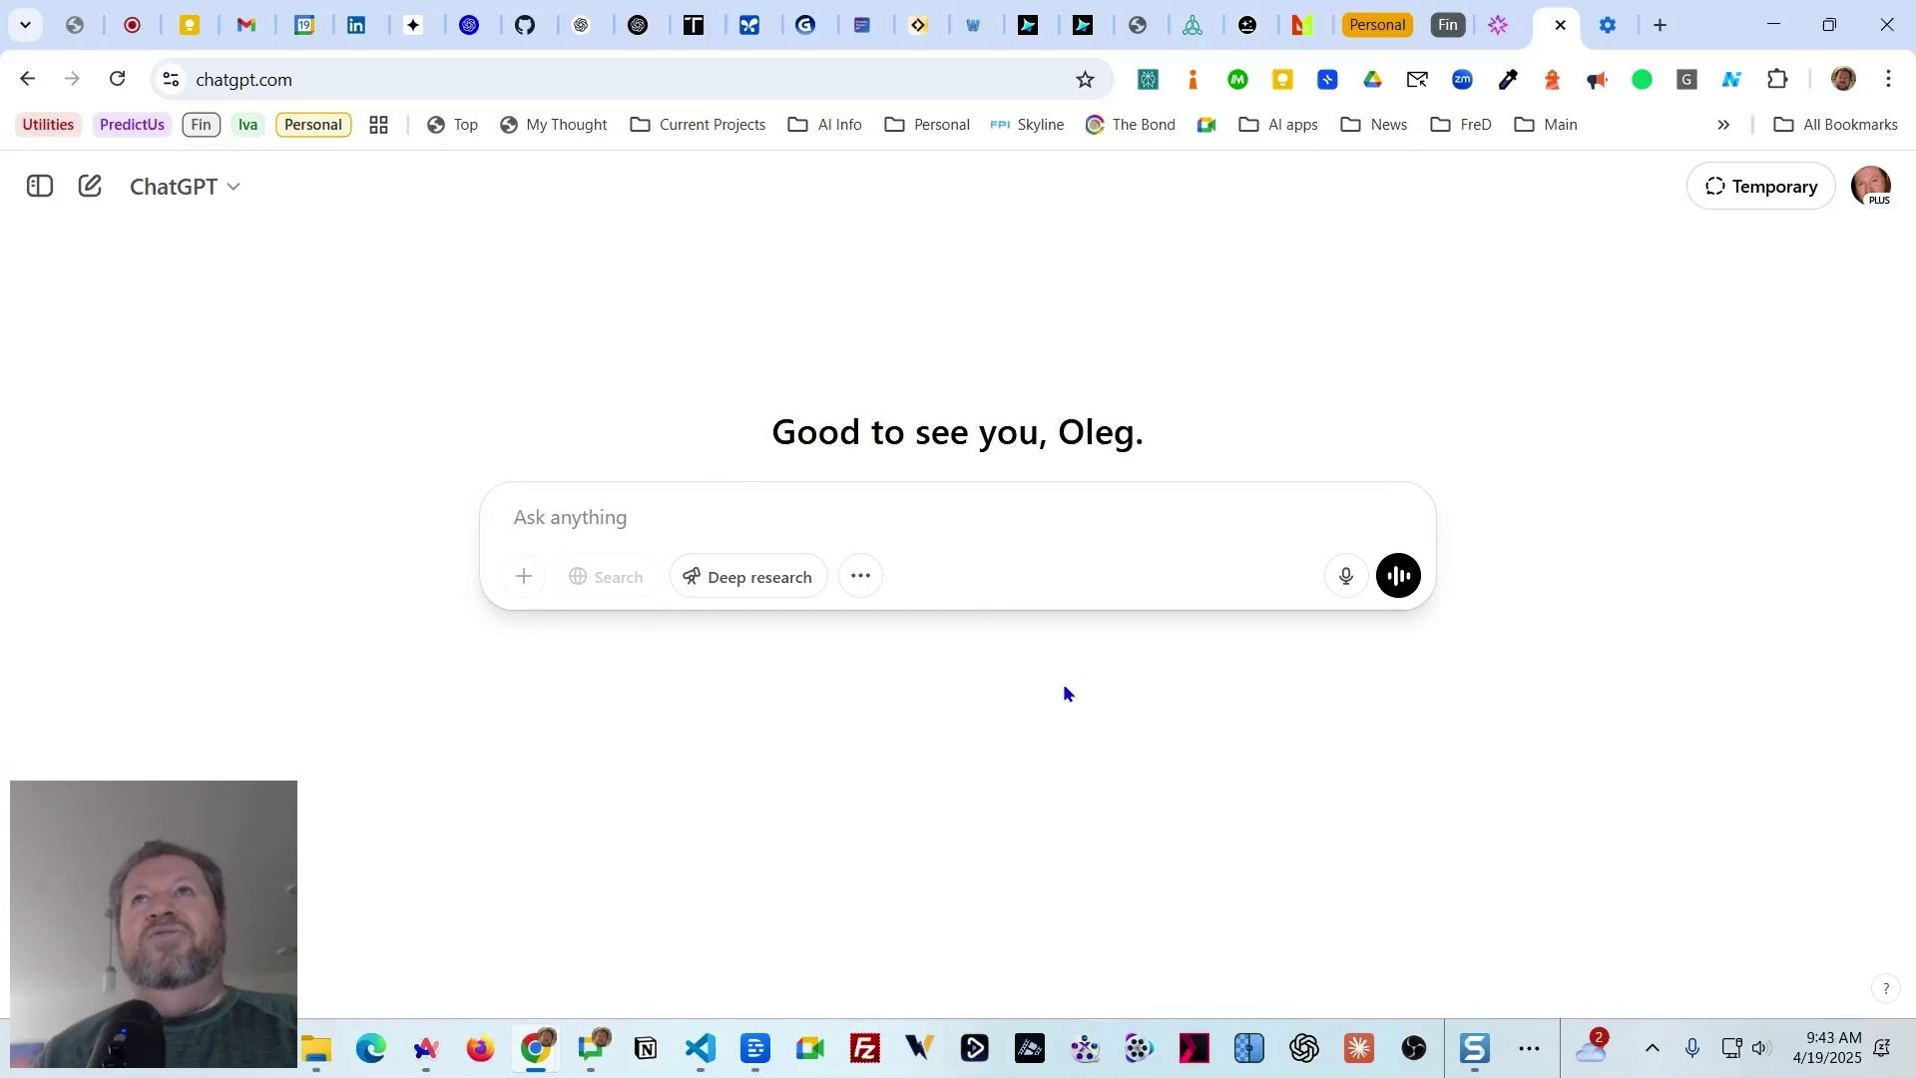
Collapse Safety Check and switch off MyRegistry, Application Launcher, Remote Desktop, ColorZilla, Dictation and CrankWheel
key("ctrl+Tab")
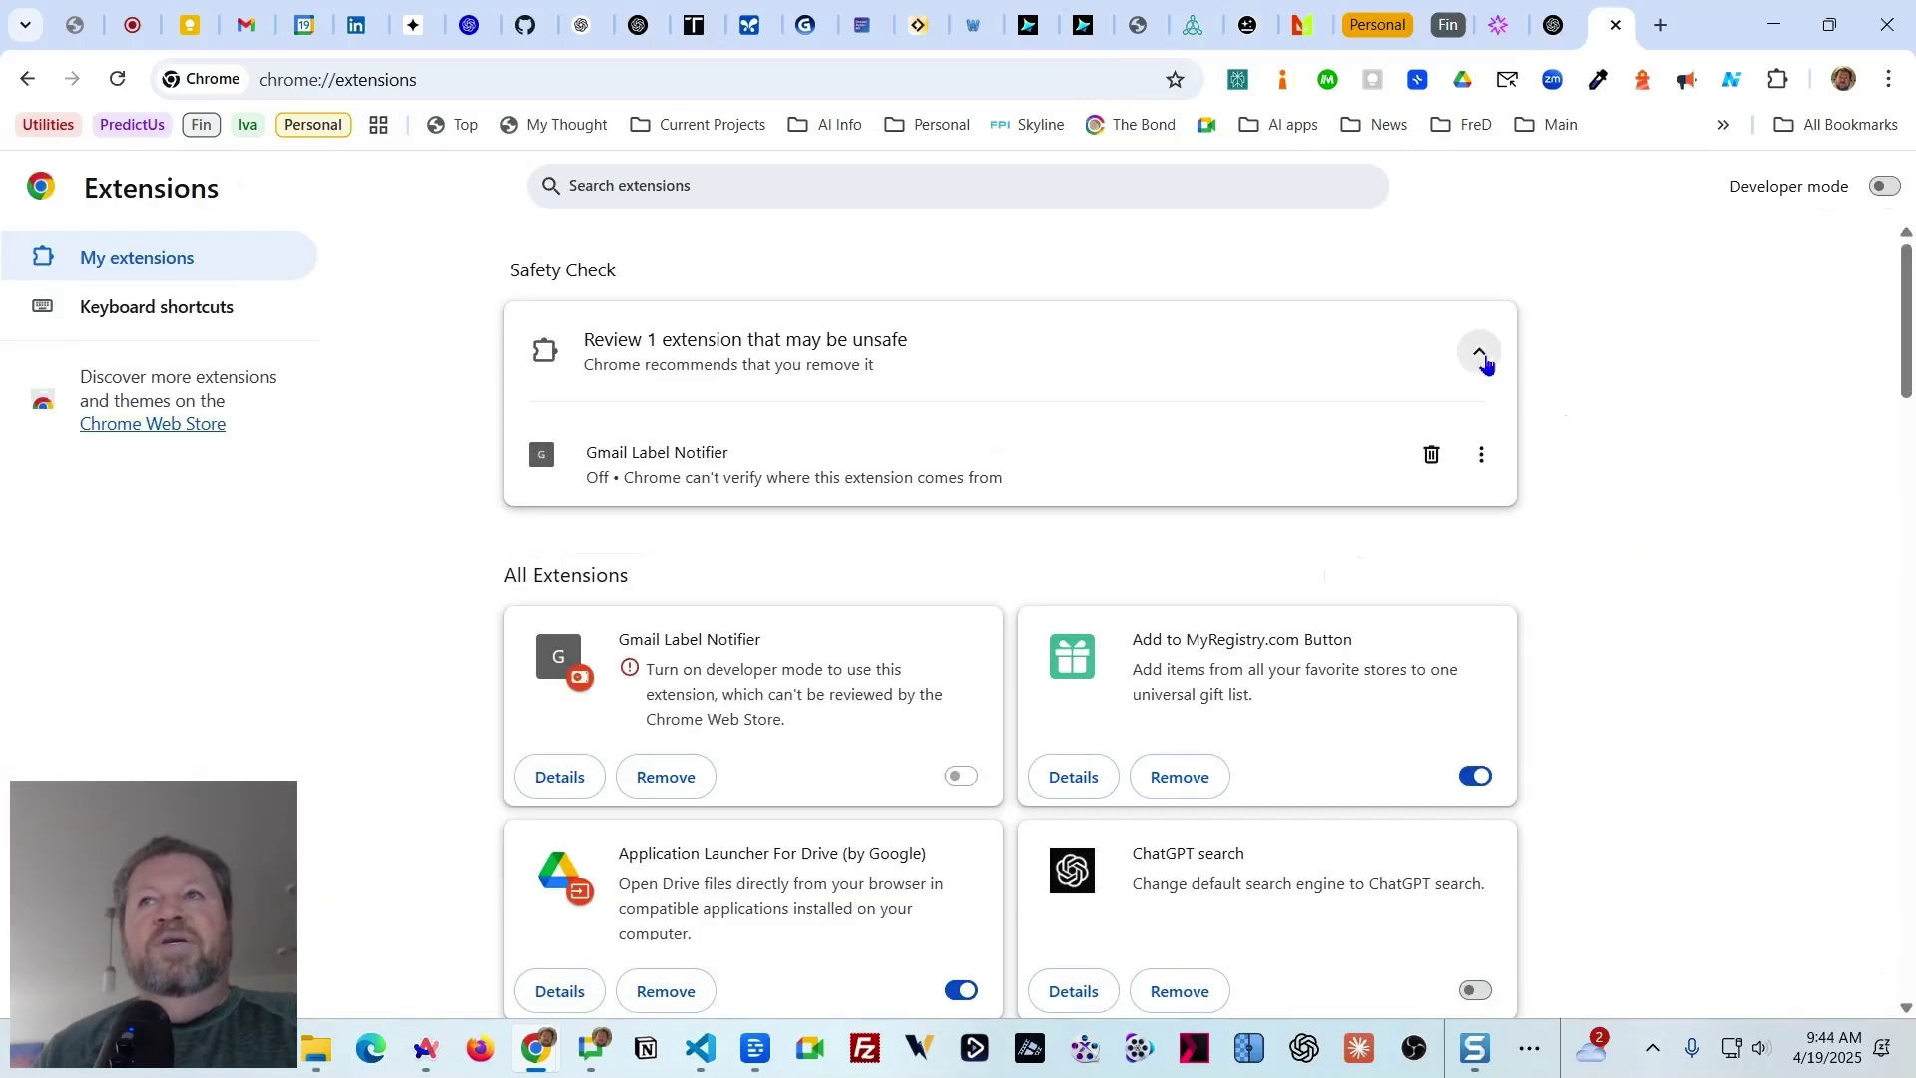
left_click(1479, 352)
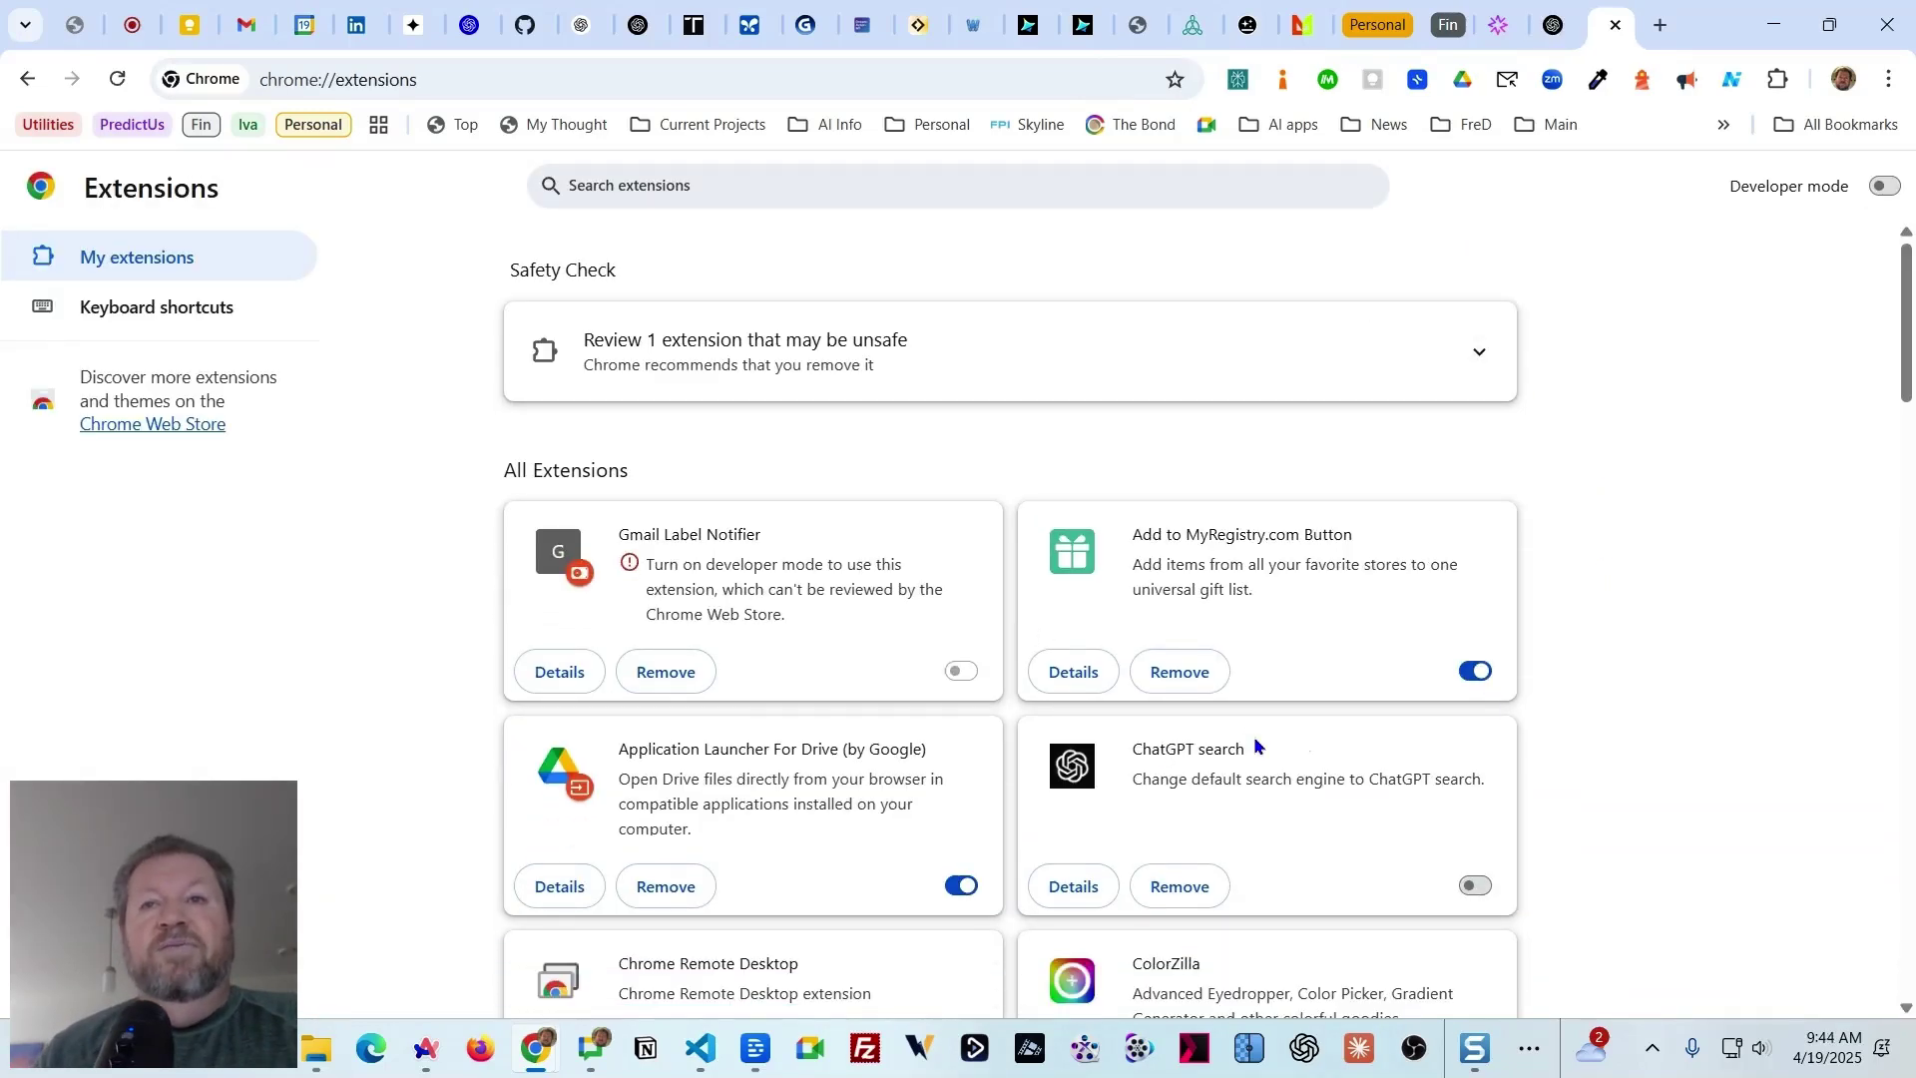
left_click(1472, 672)
left_click(957, 886)
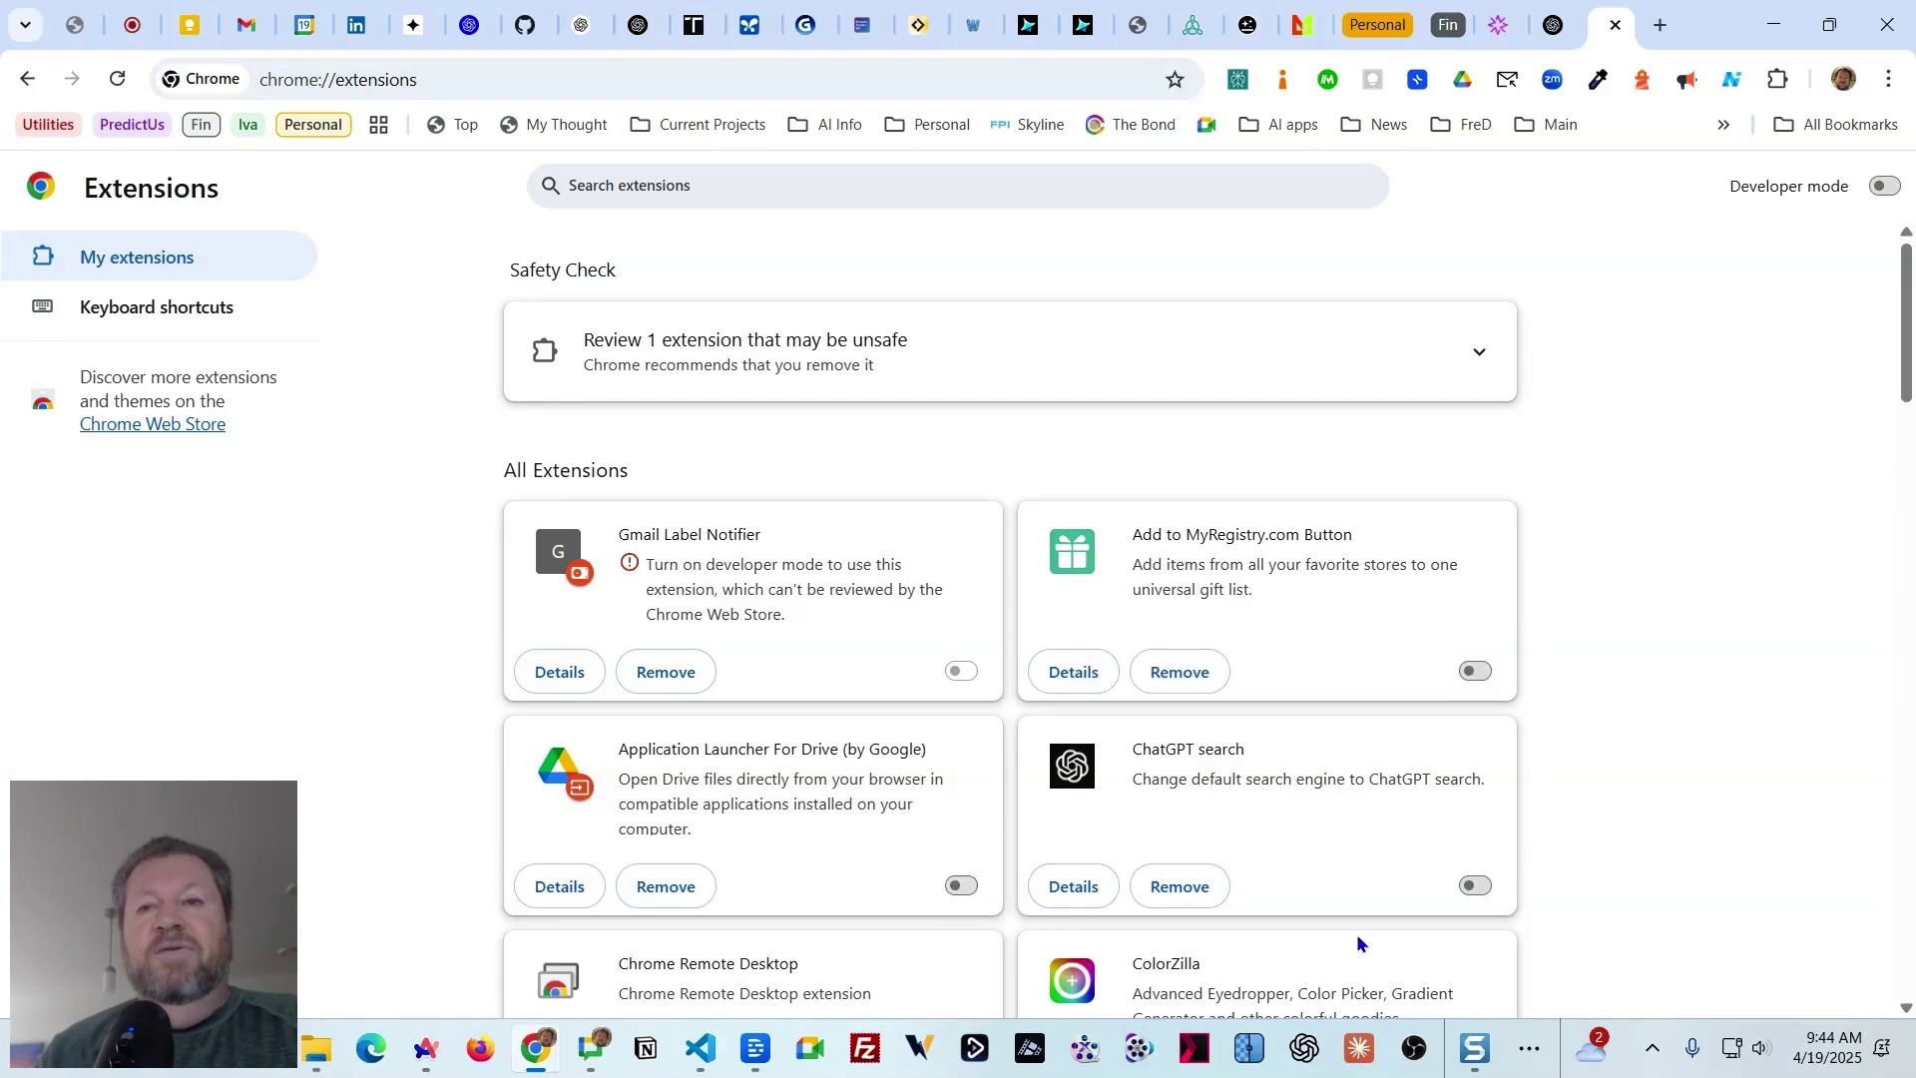
scroll(1356, 941, "down", 5)
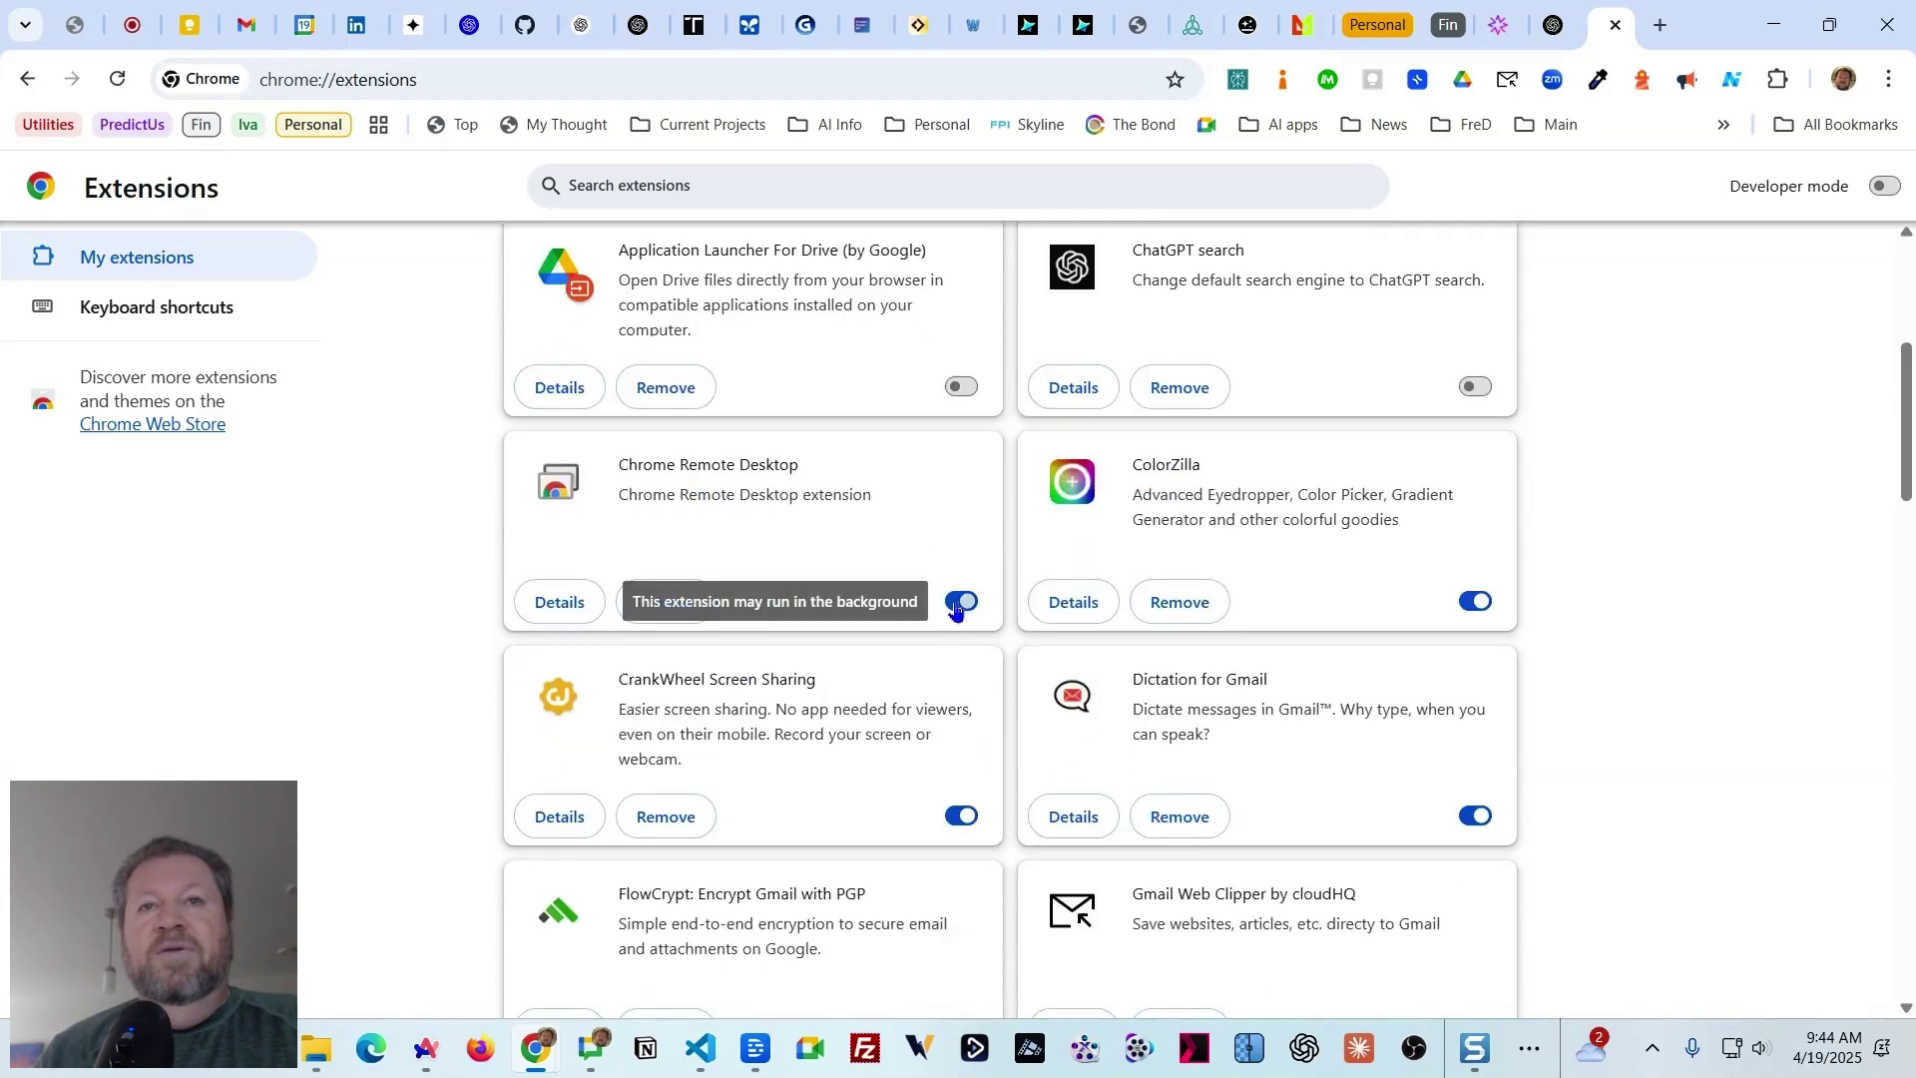
left_click(961, 601)
left_click(1473, 601)
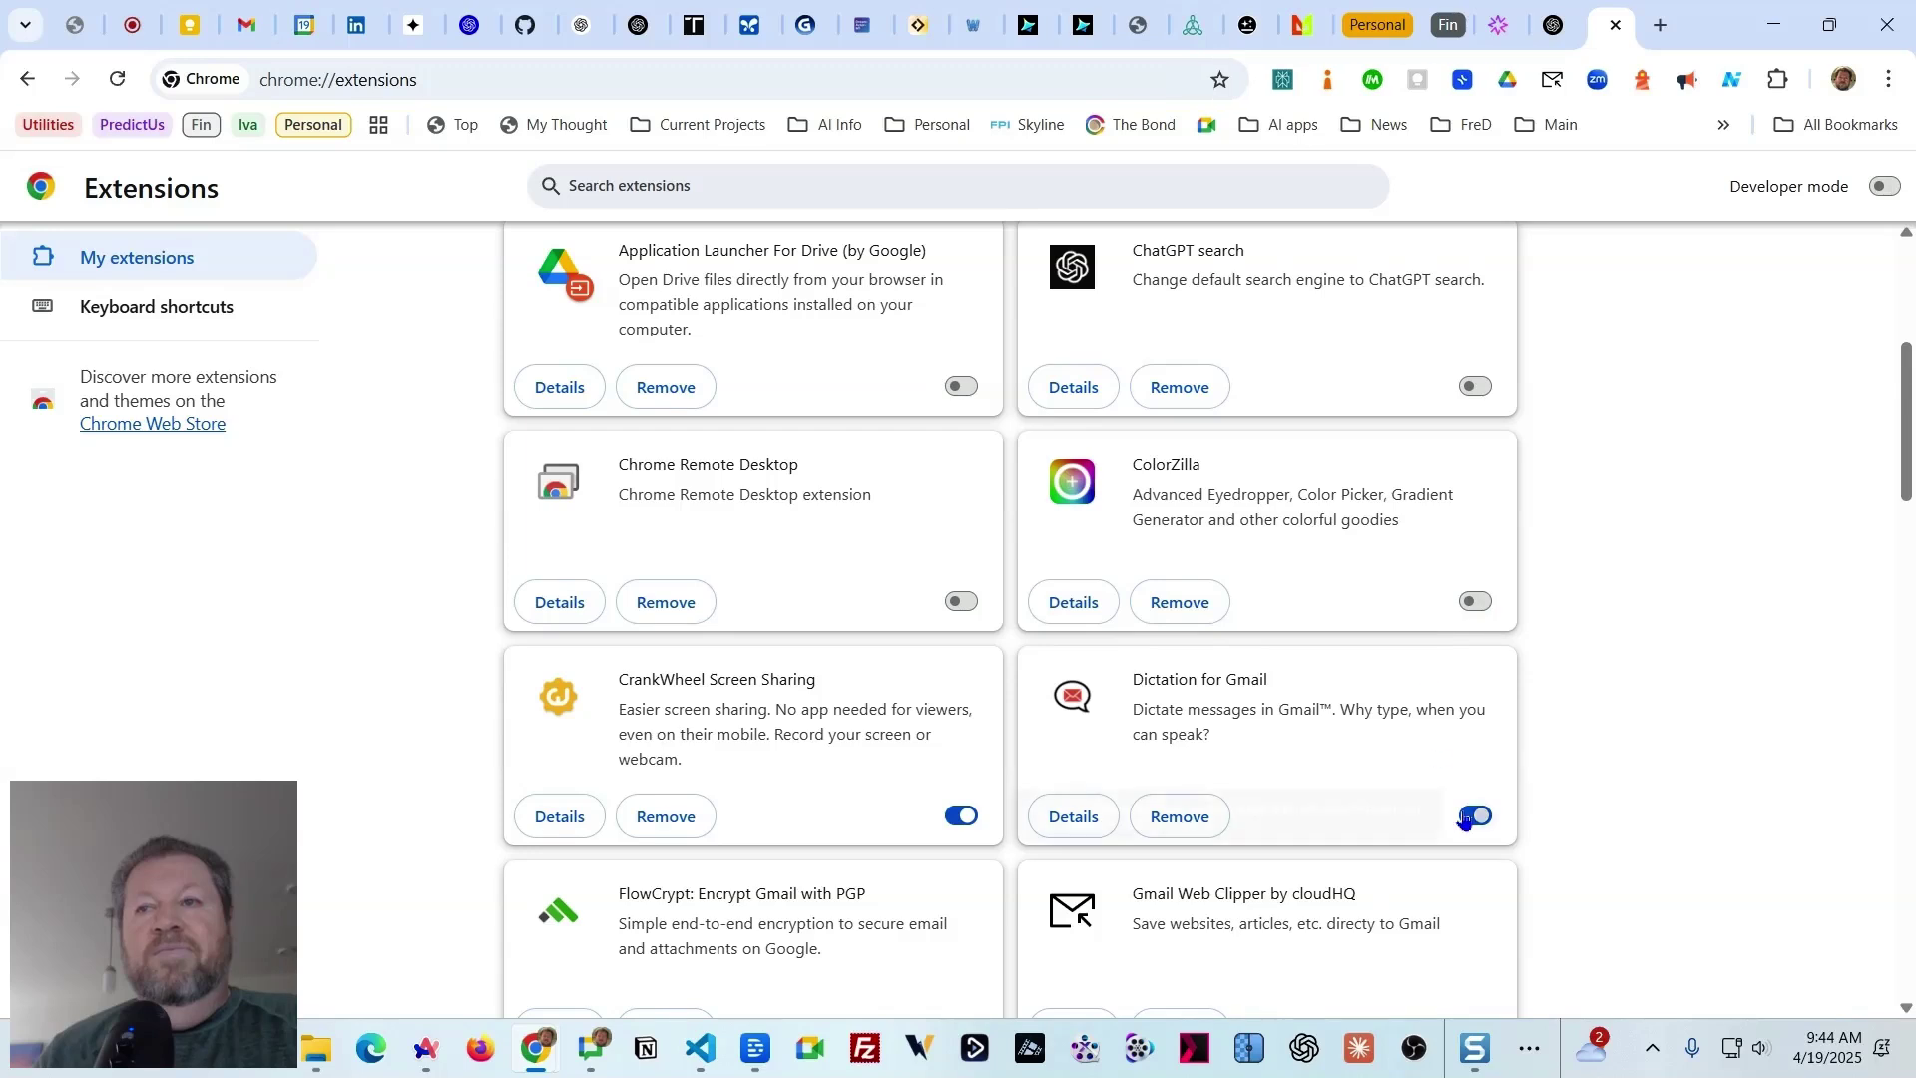
left_click(1474, 815)
left_click(956, 817)
Switch off FlowCrypt, Gmail Web Clipper, Docs Offline, Keep, Meet Enhancement Suite, Lighthouse and Insert HTML
scroll(1305, 818, "down", 3)
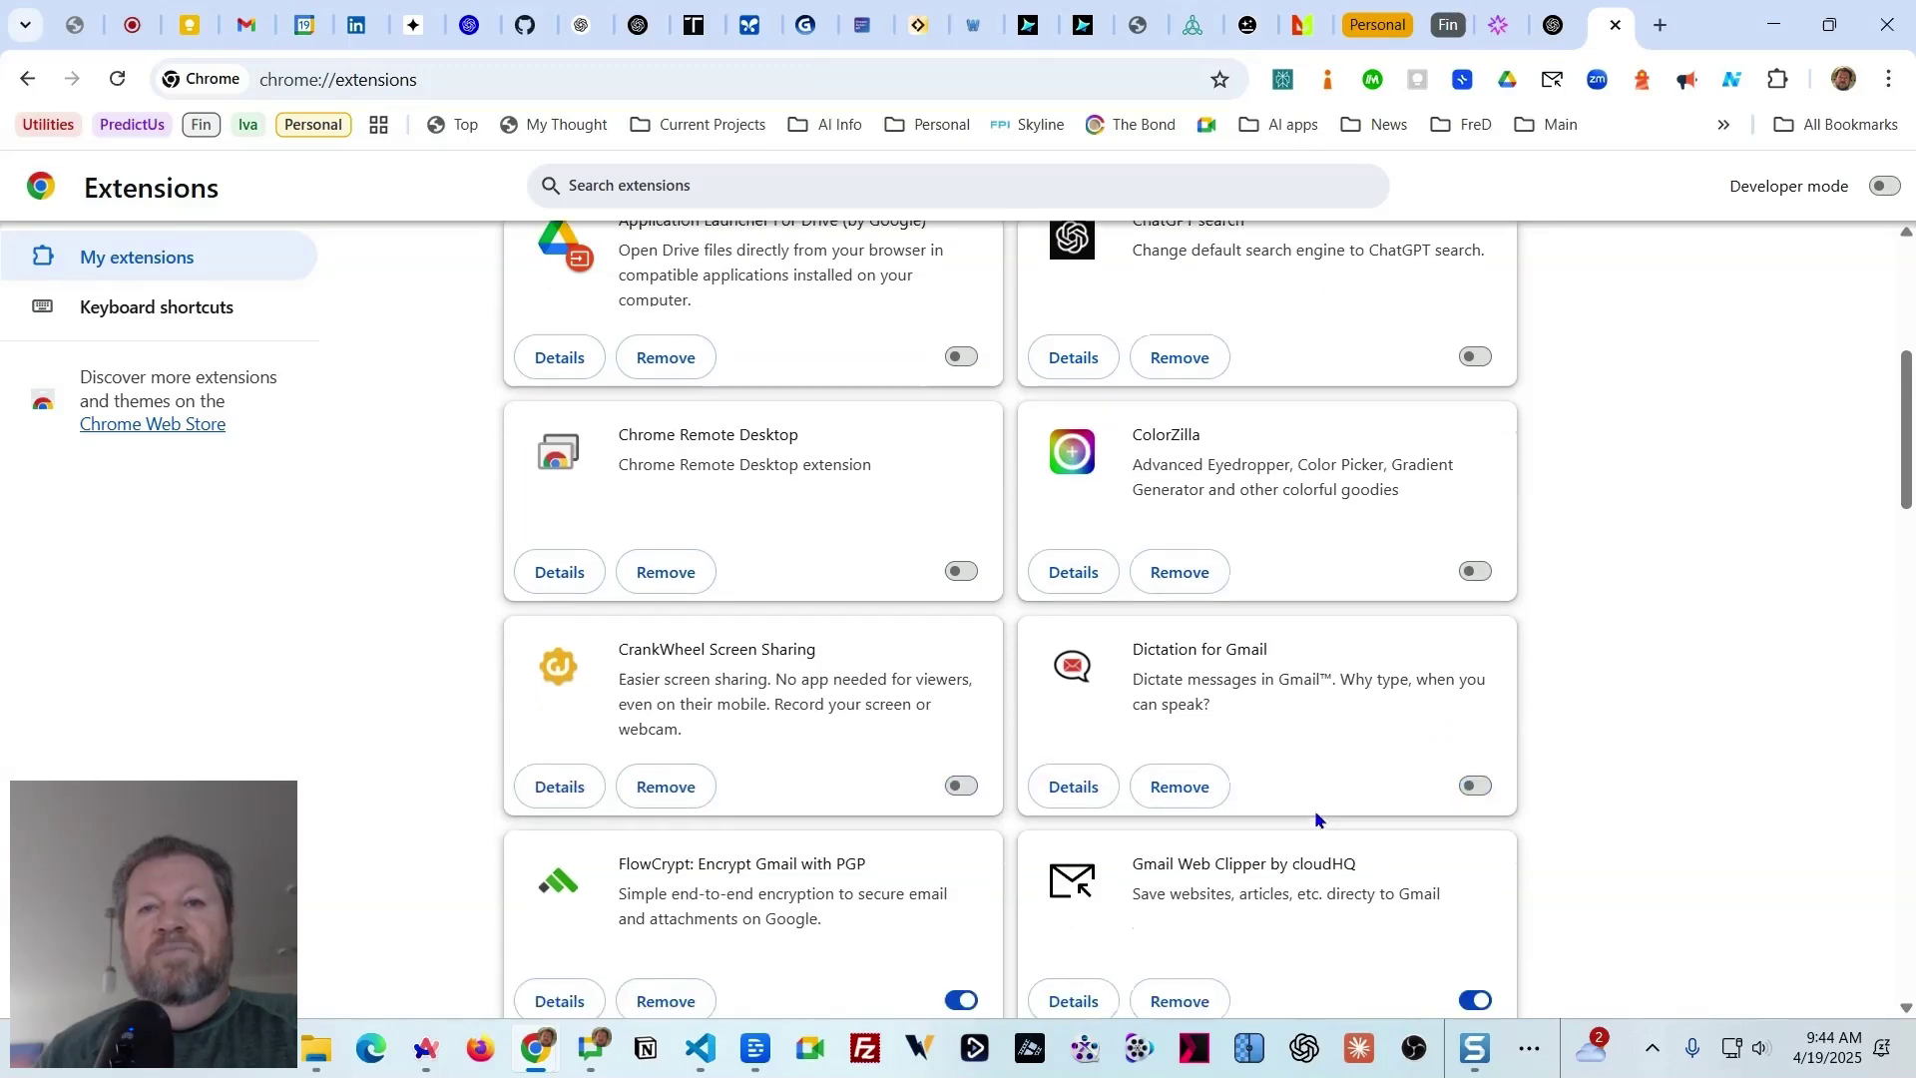
left_click(960, 698)
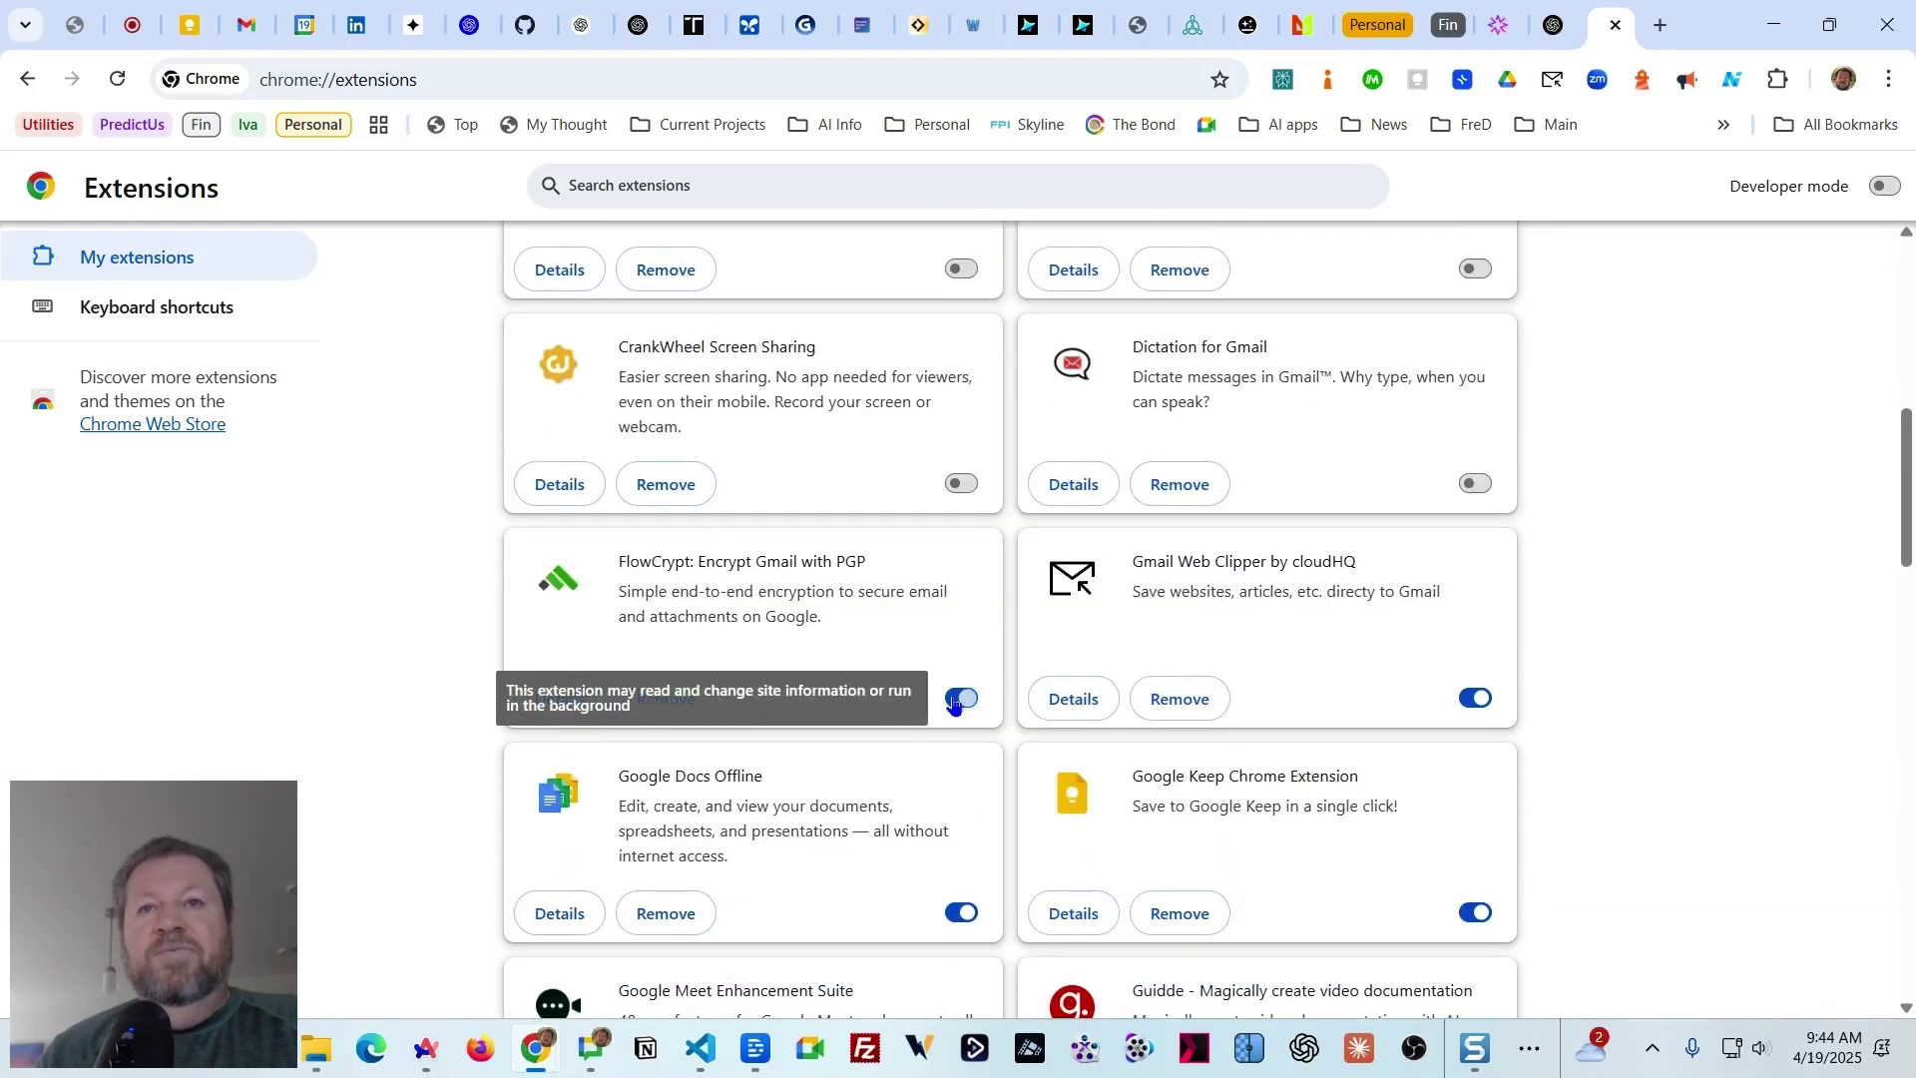
left_click(1472, 700)
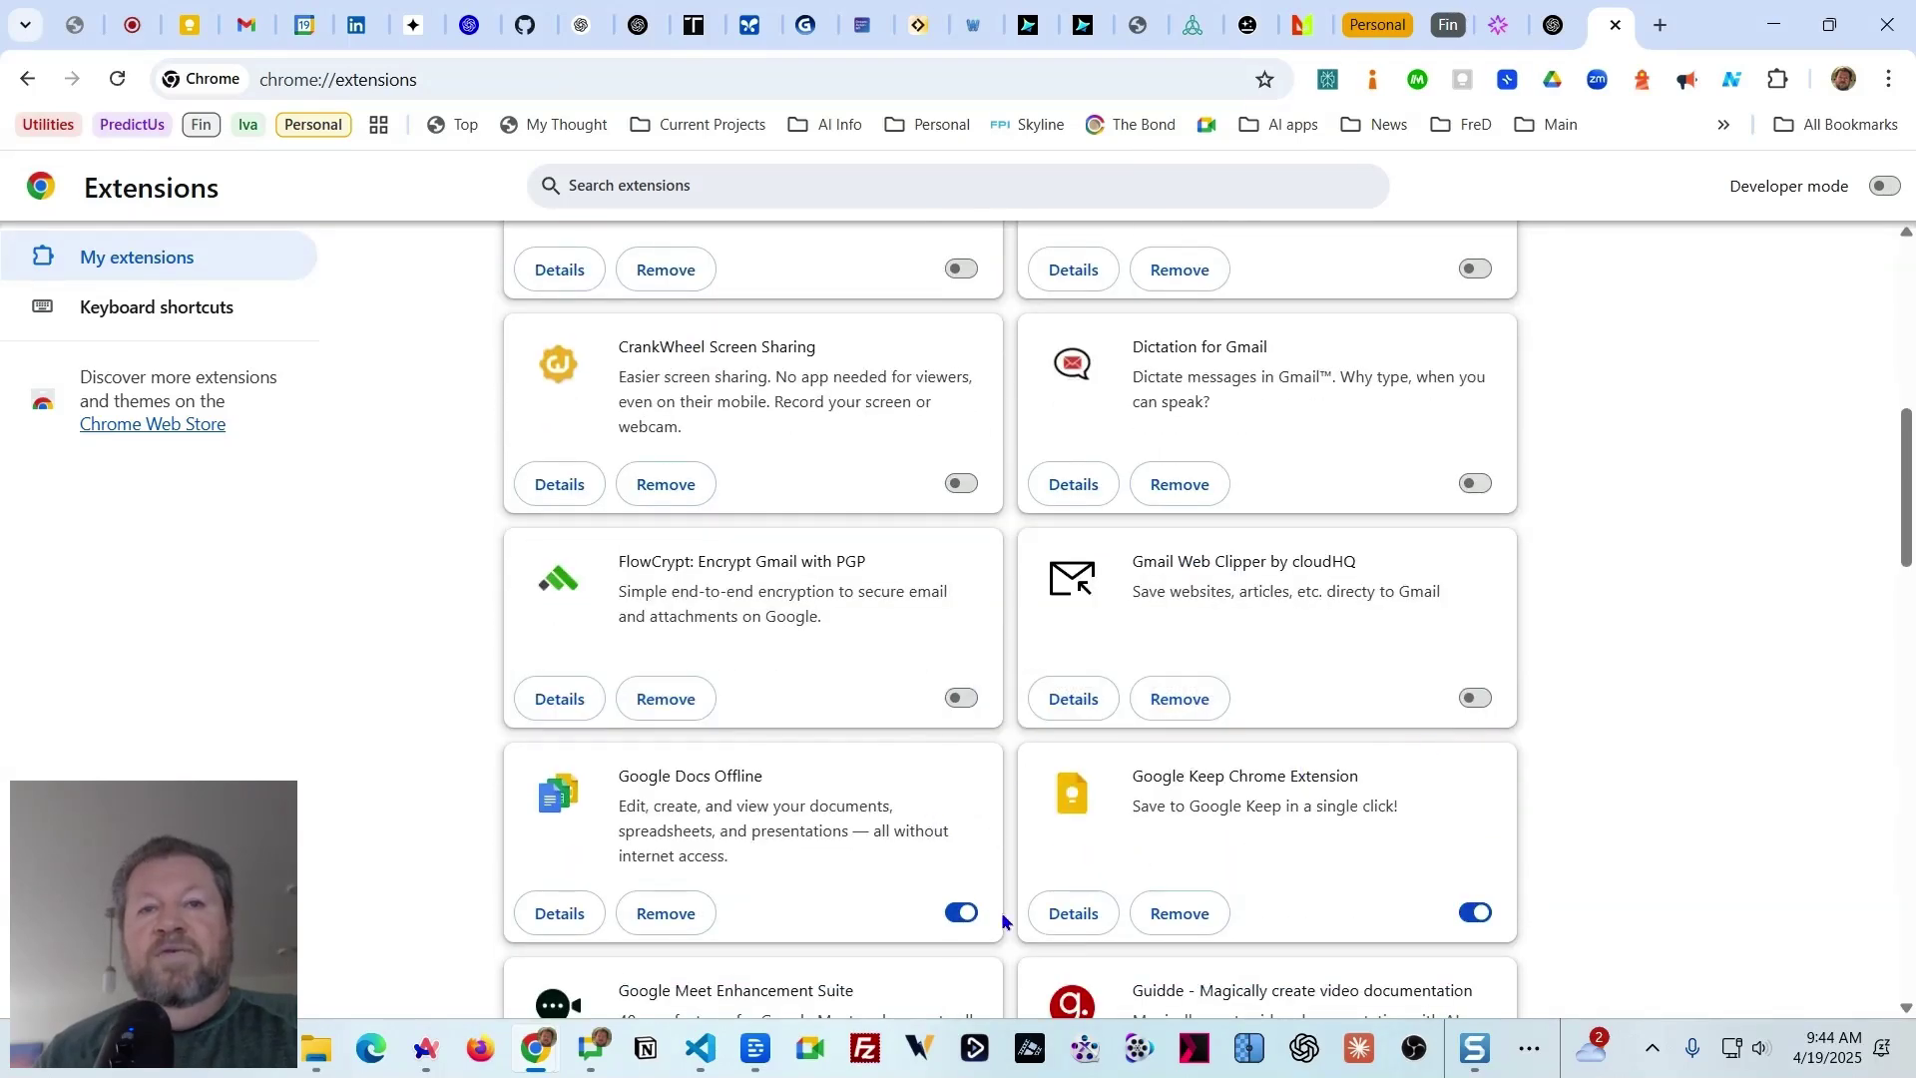
left_click(958, 914)
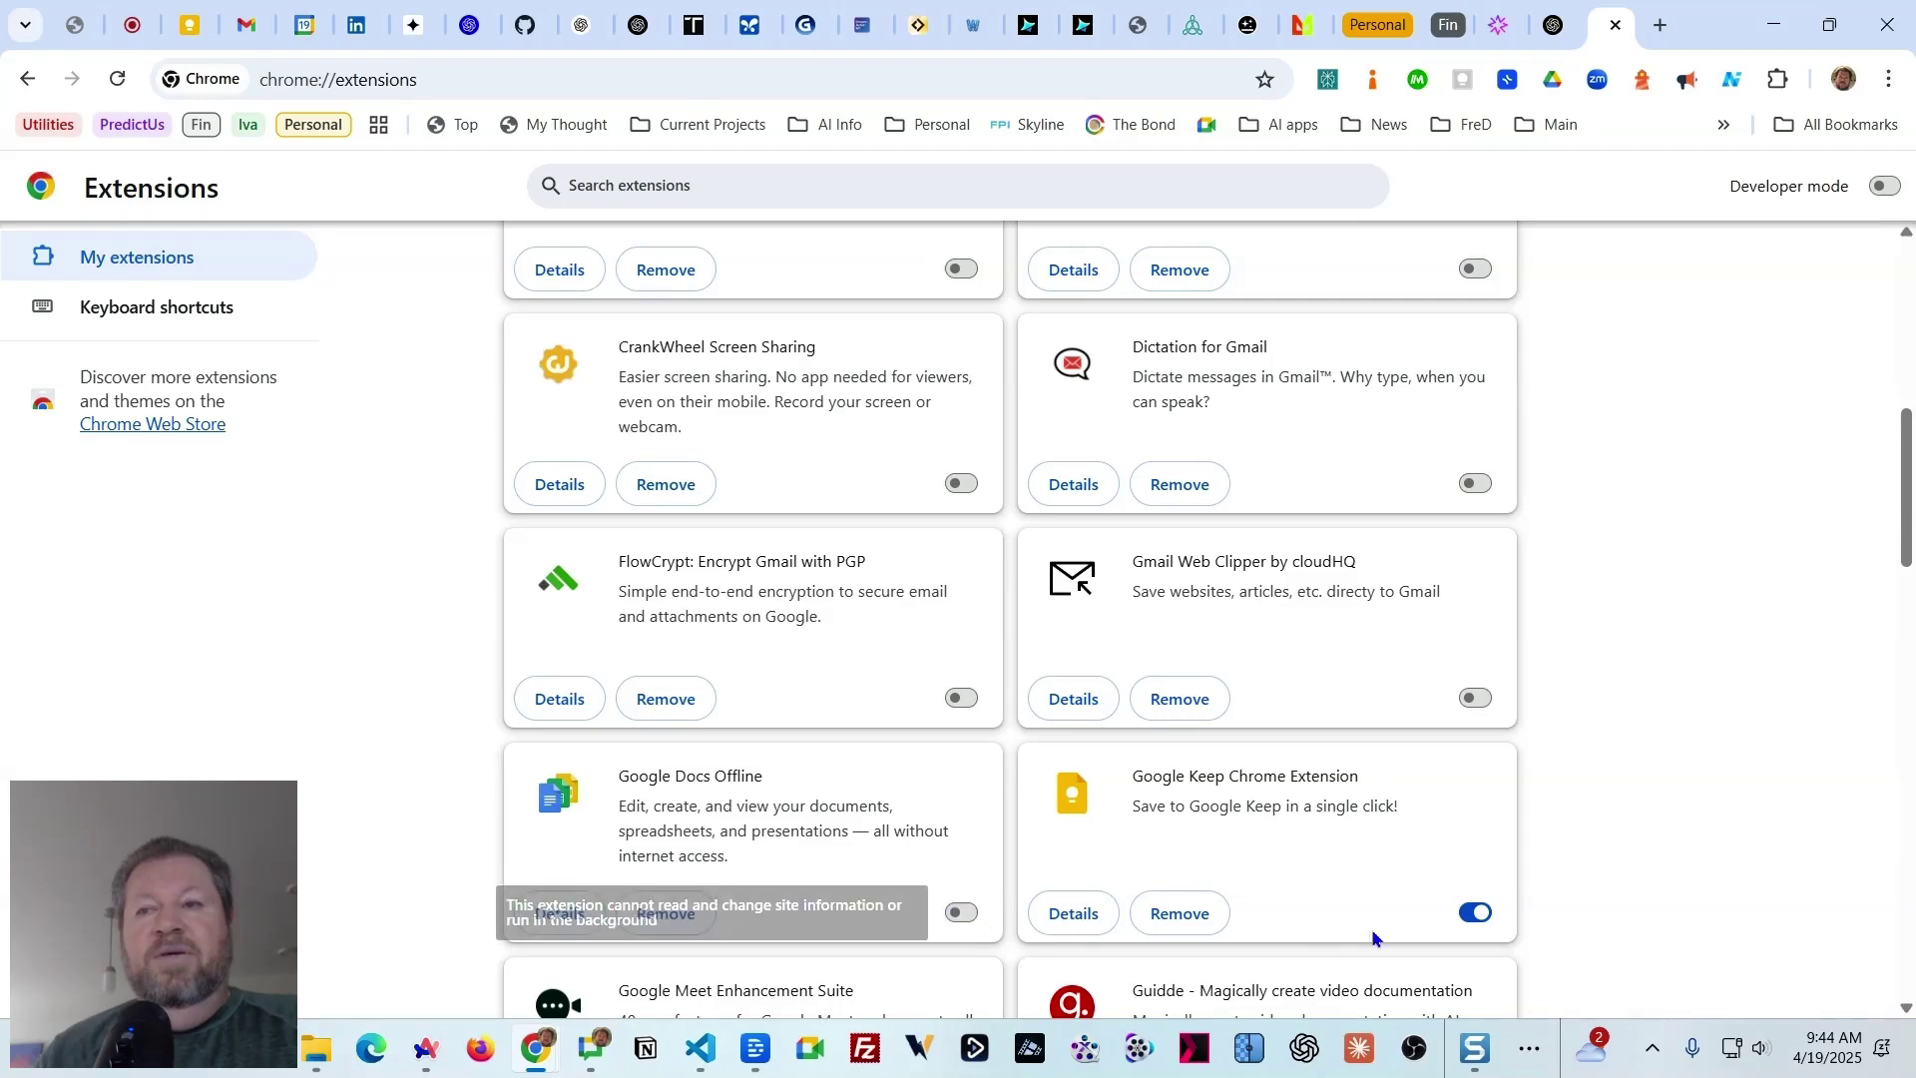
left_click(1474, 913)
scroll(1172, 788, "down", 5)
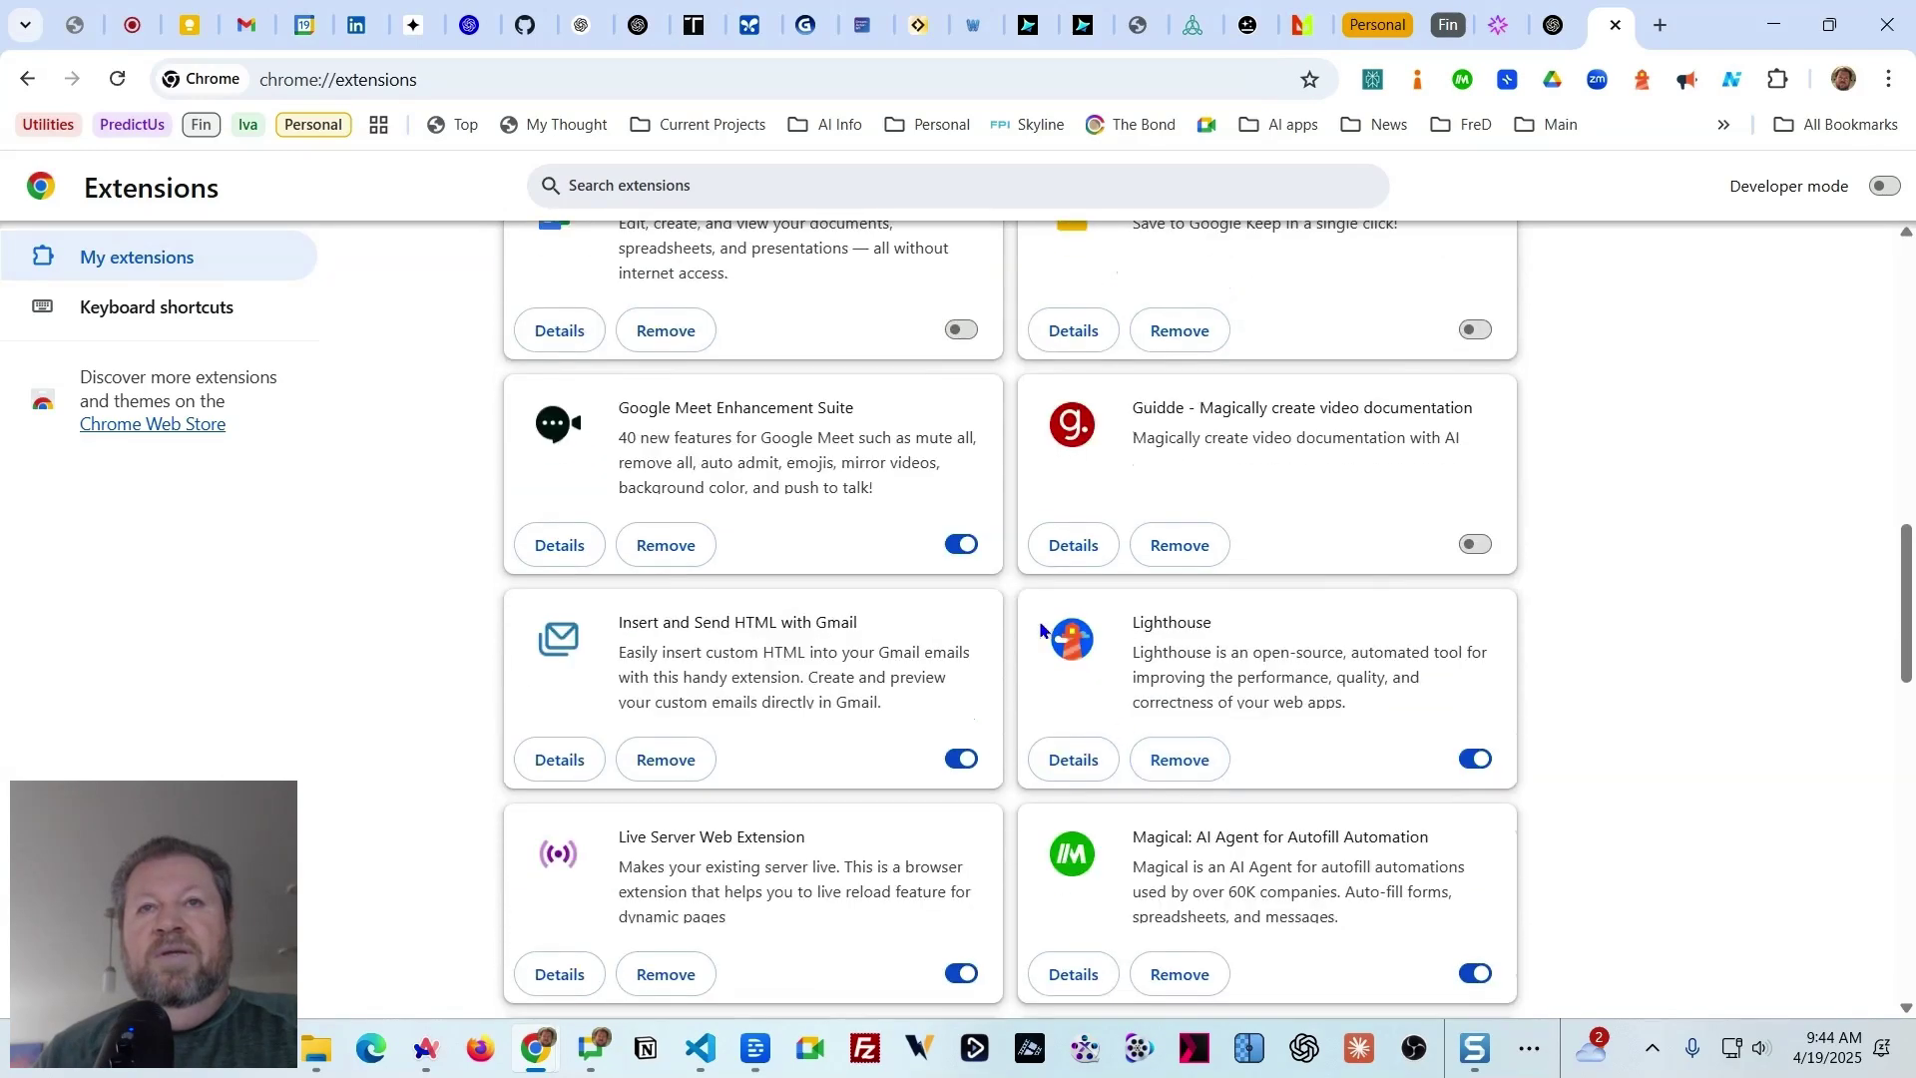
left_click(958, 545)
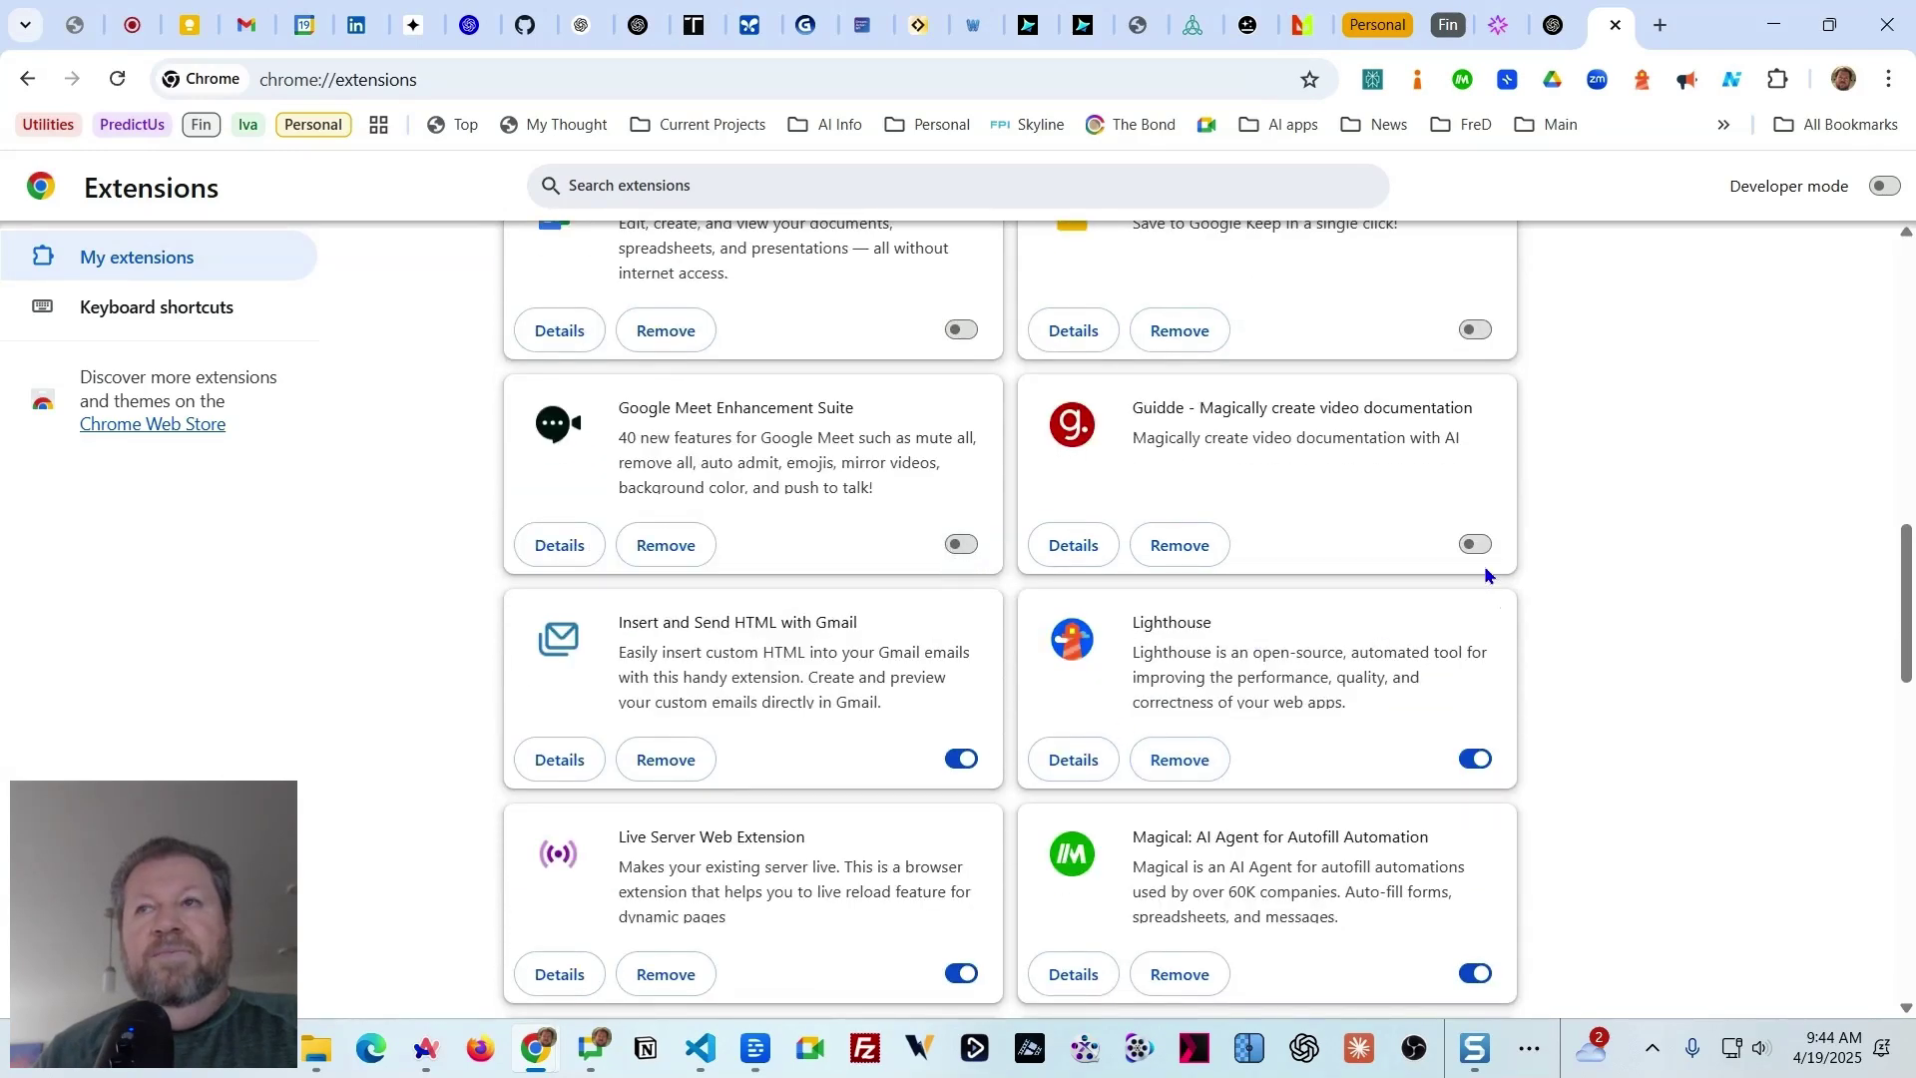
left_click(1469, 762)
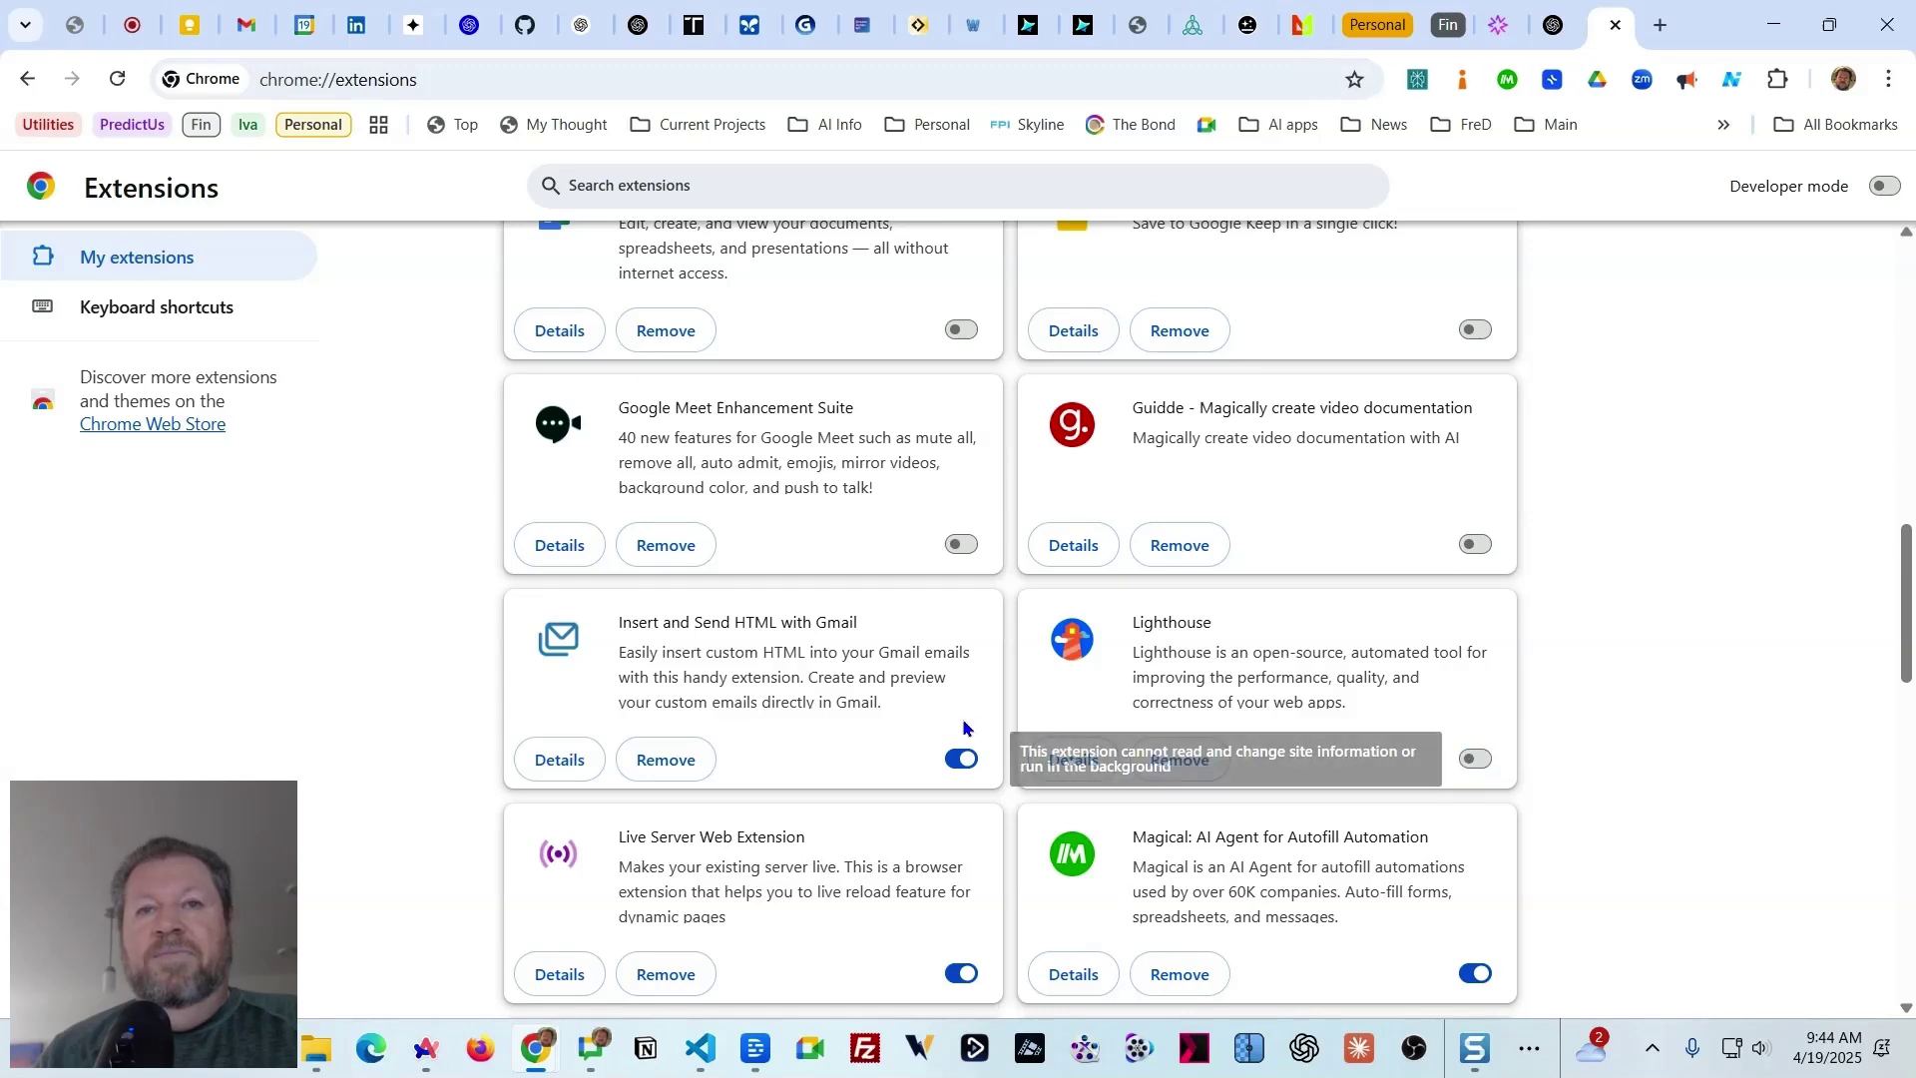
left_click(963, 760)
Switch off Live Server, Magical, Nanobrowser, Notes for Gmail, Office Editing and Perplexity
scroll(1045, 805, "down", 3)
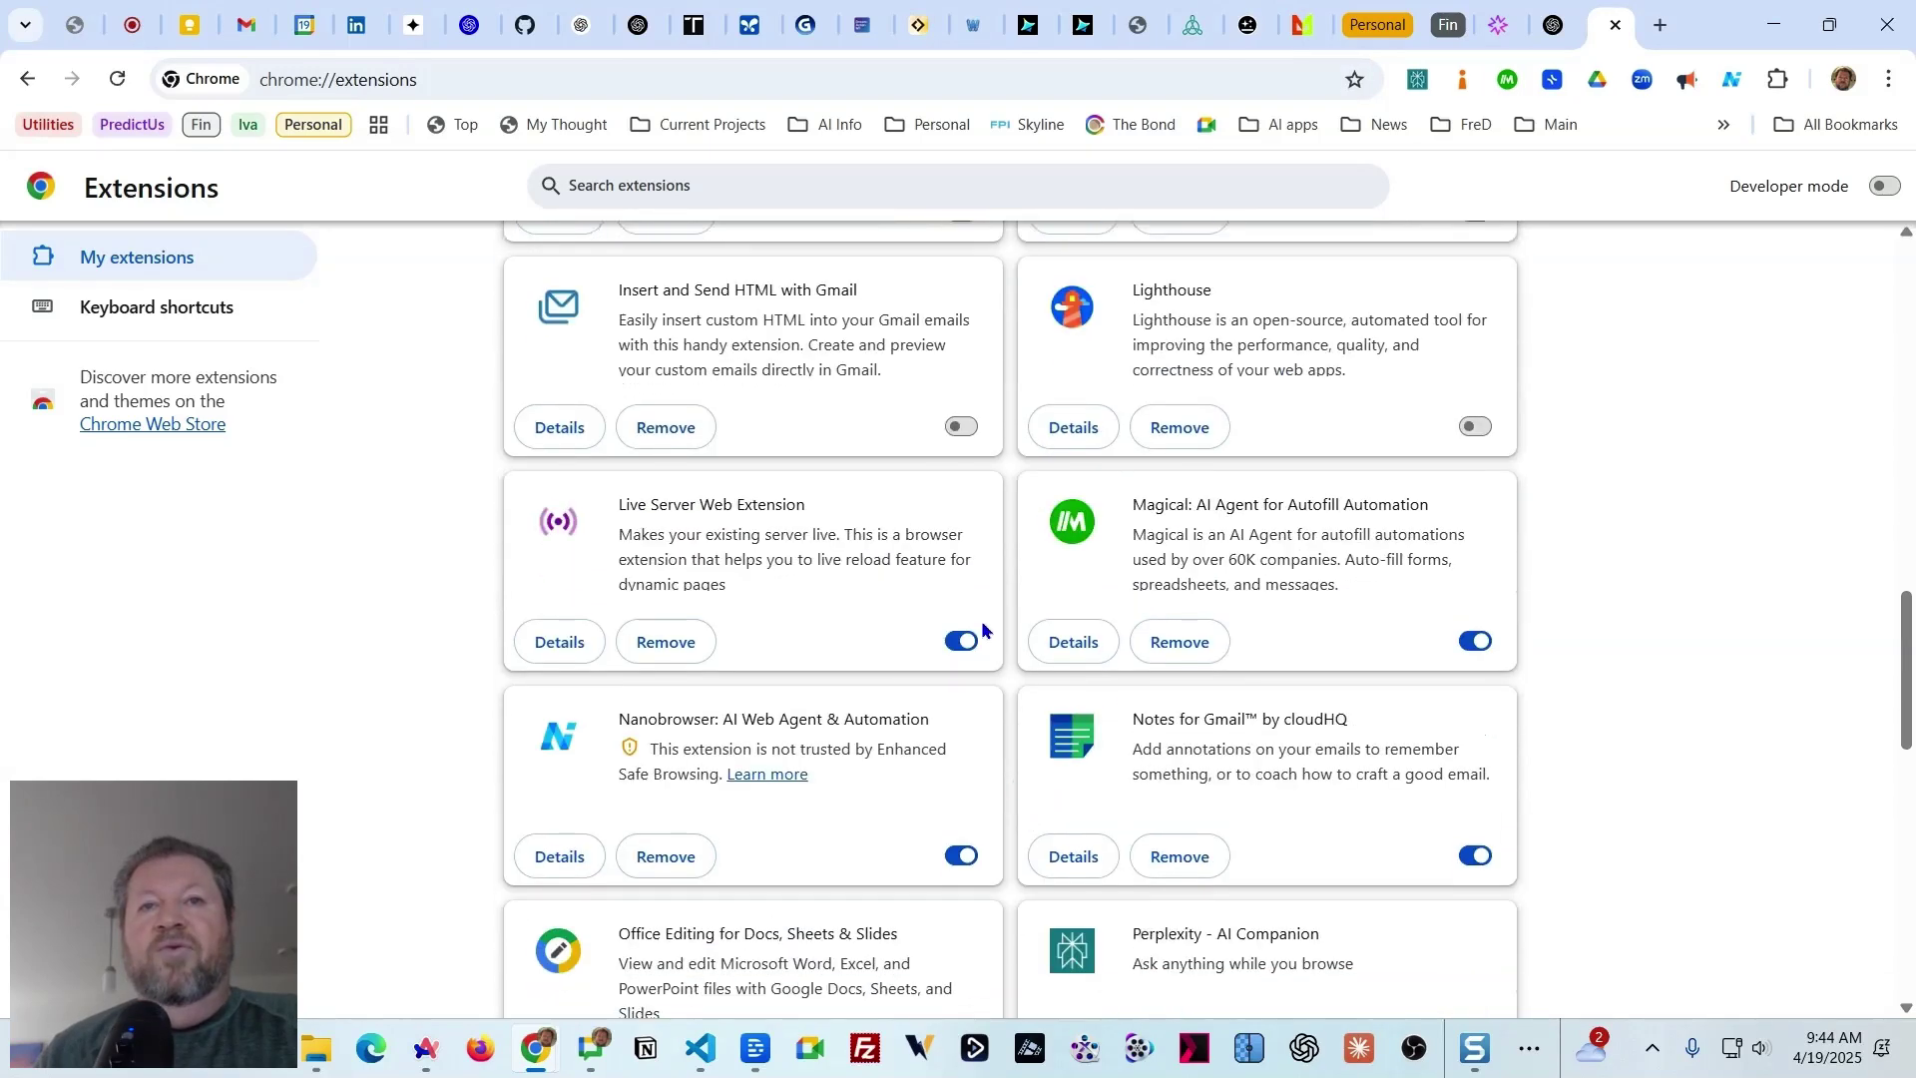
left_click(959, 642)
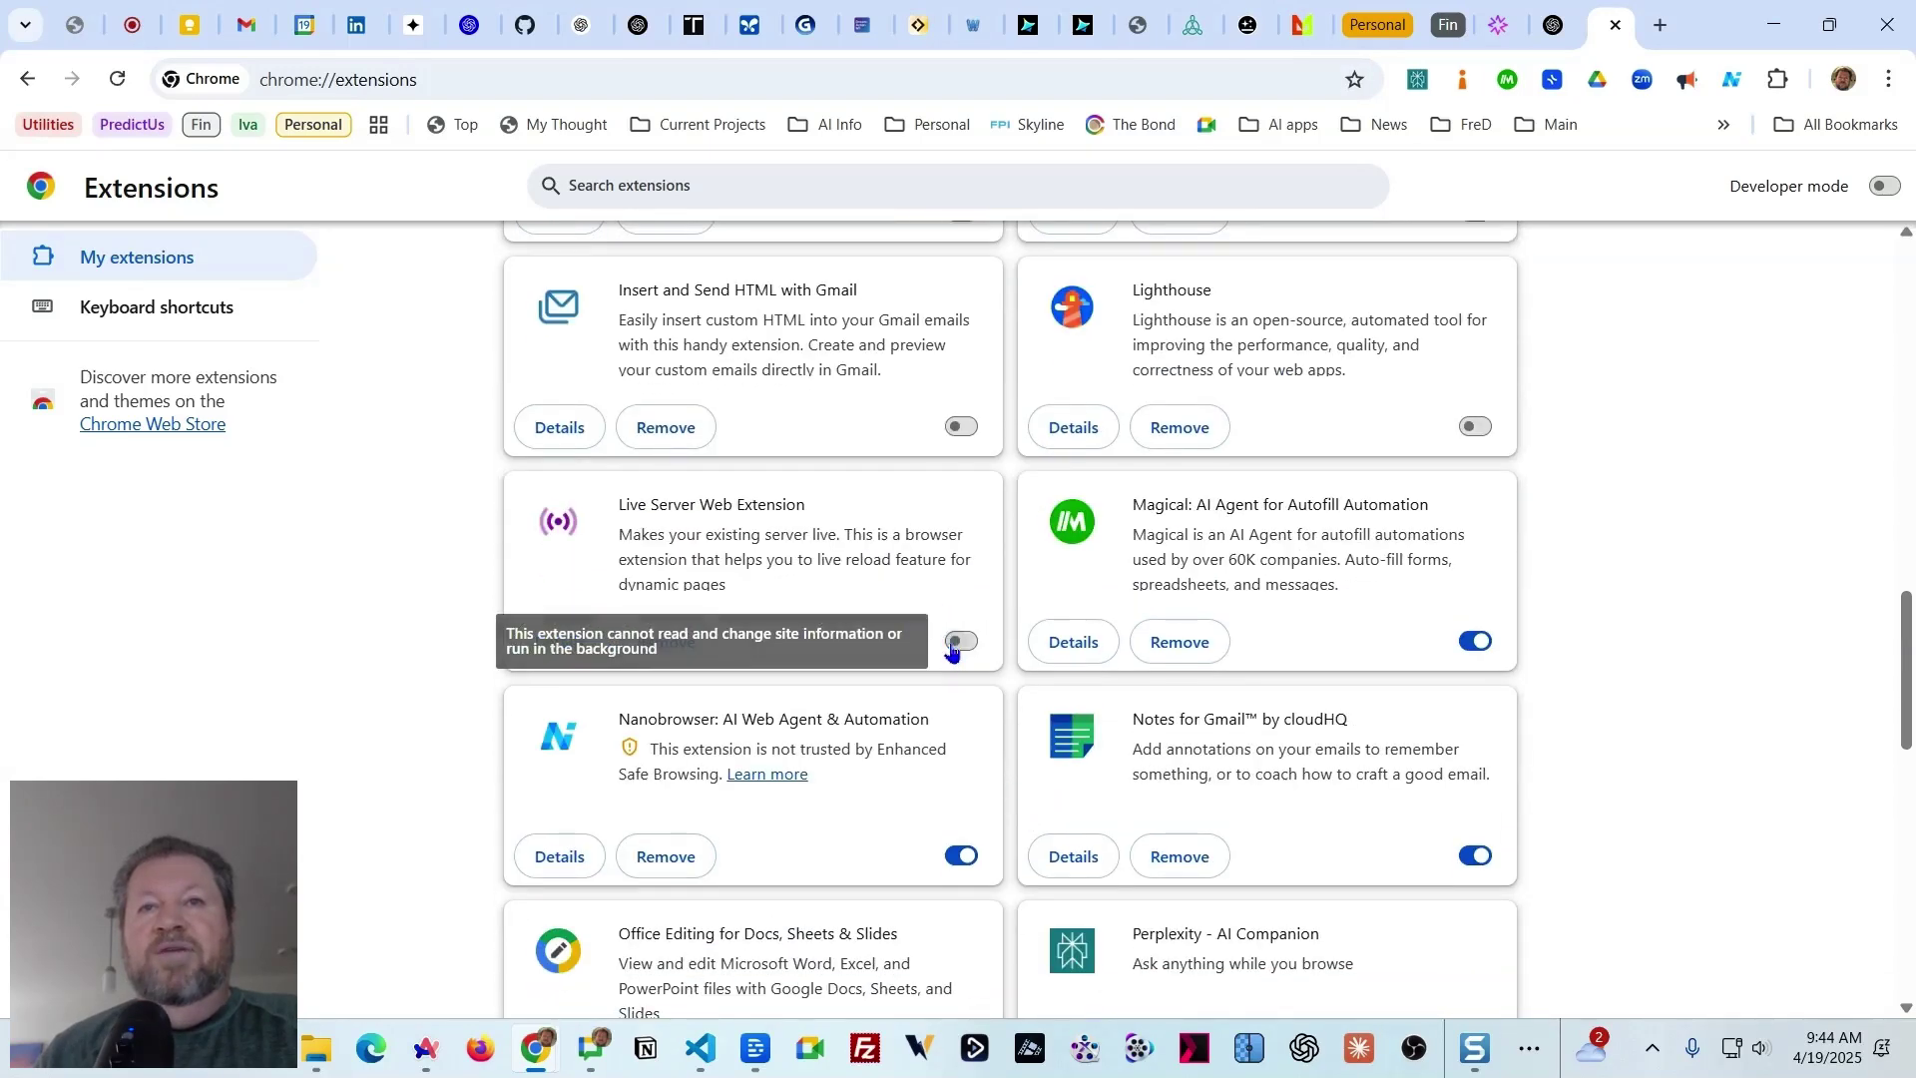
left_click(1471, 643)
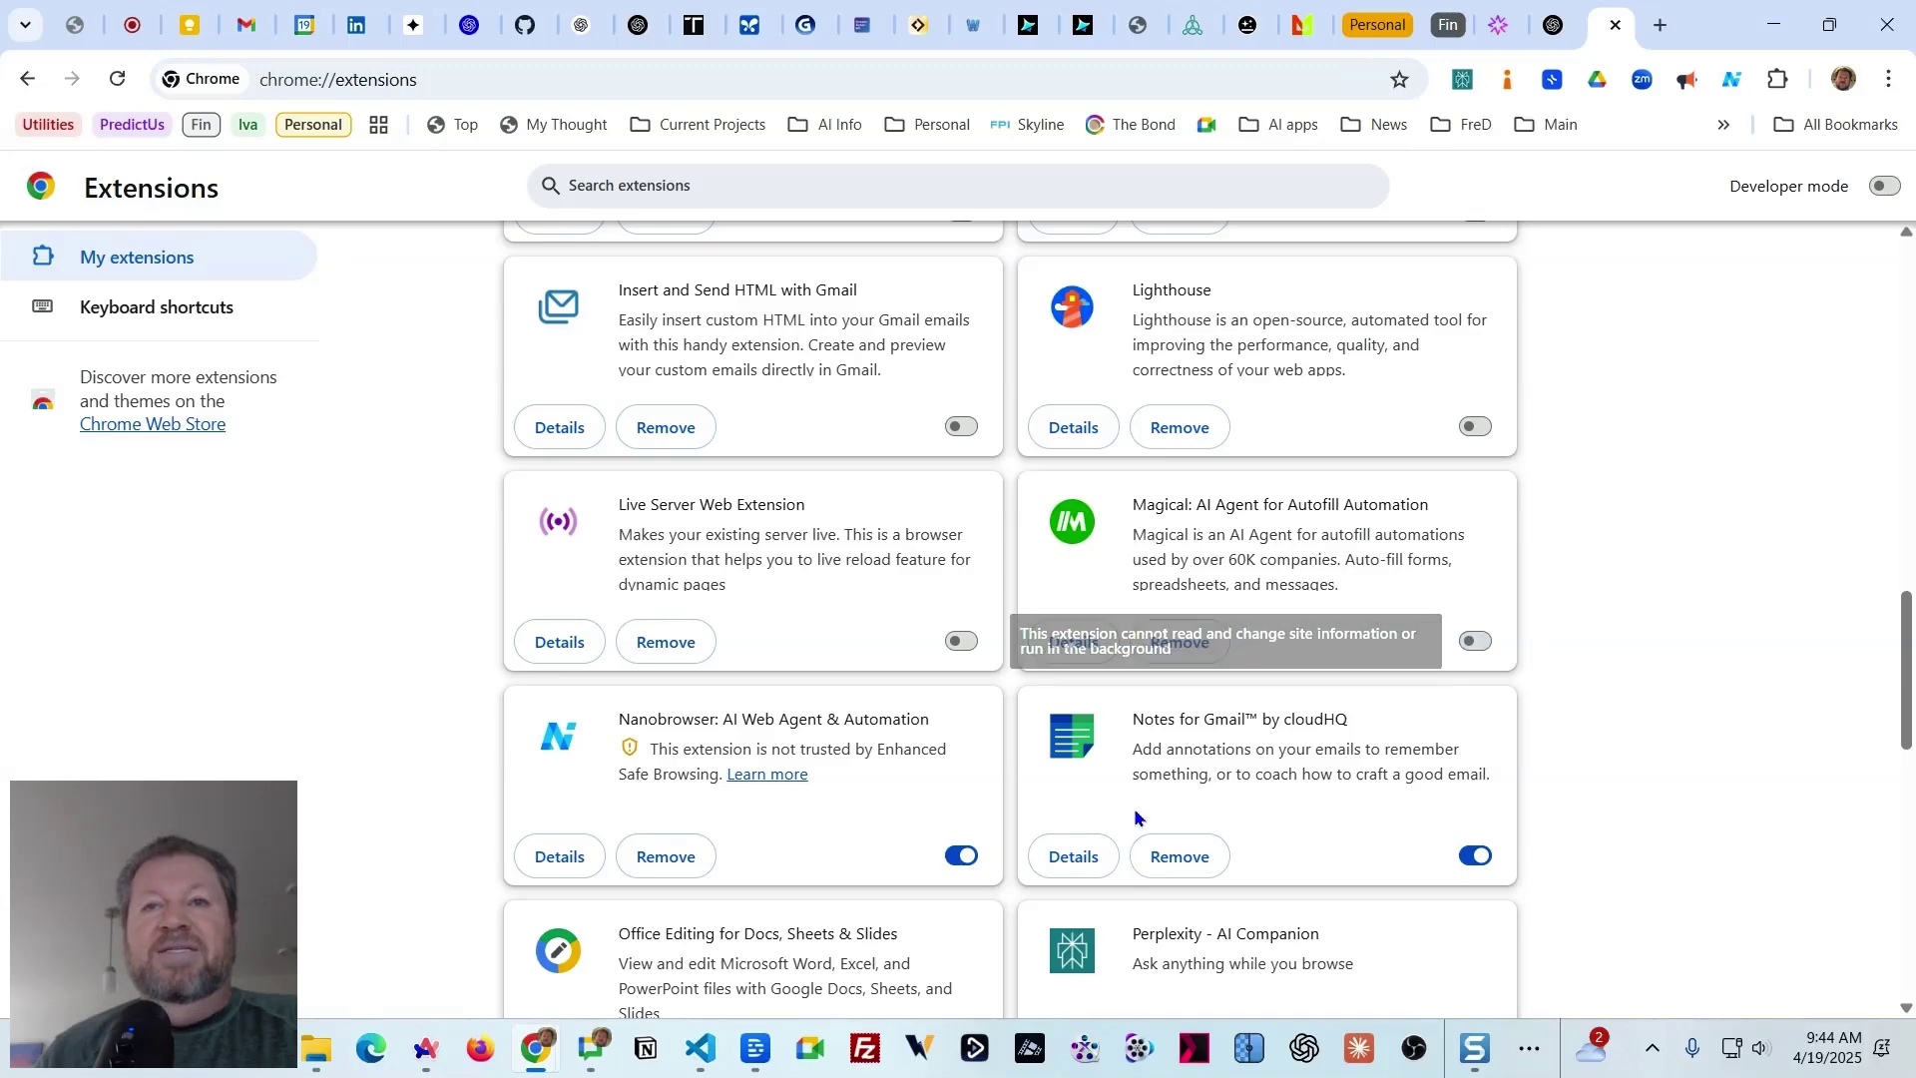
left_click(942, 858)
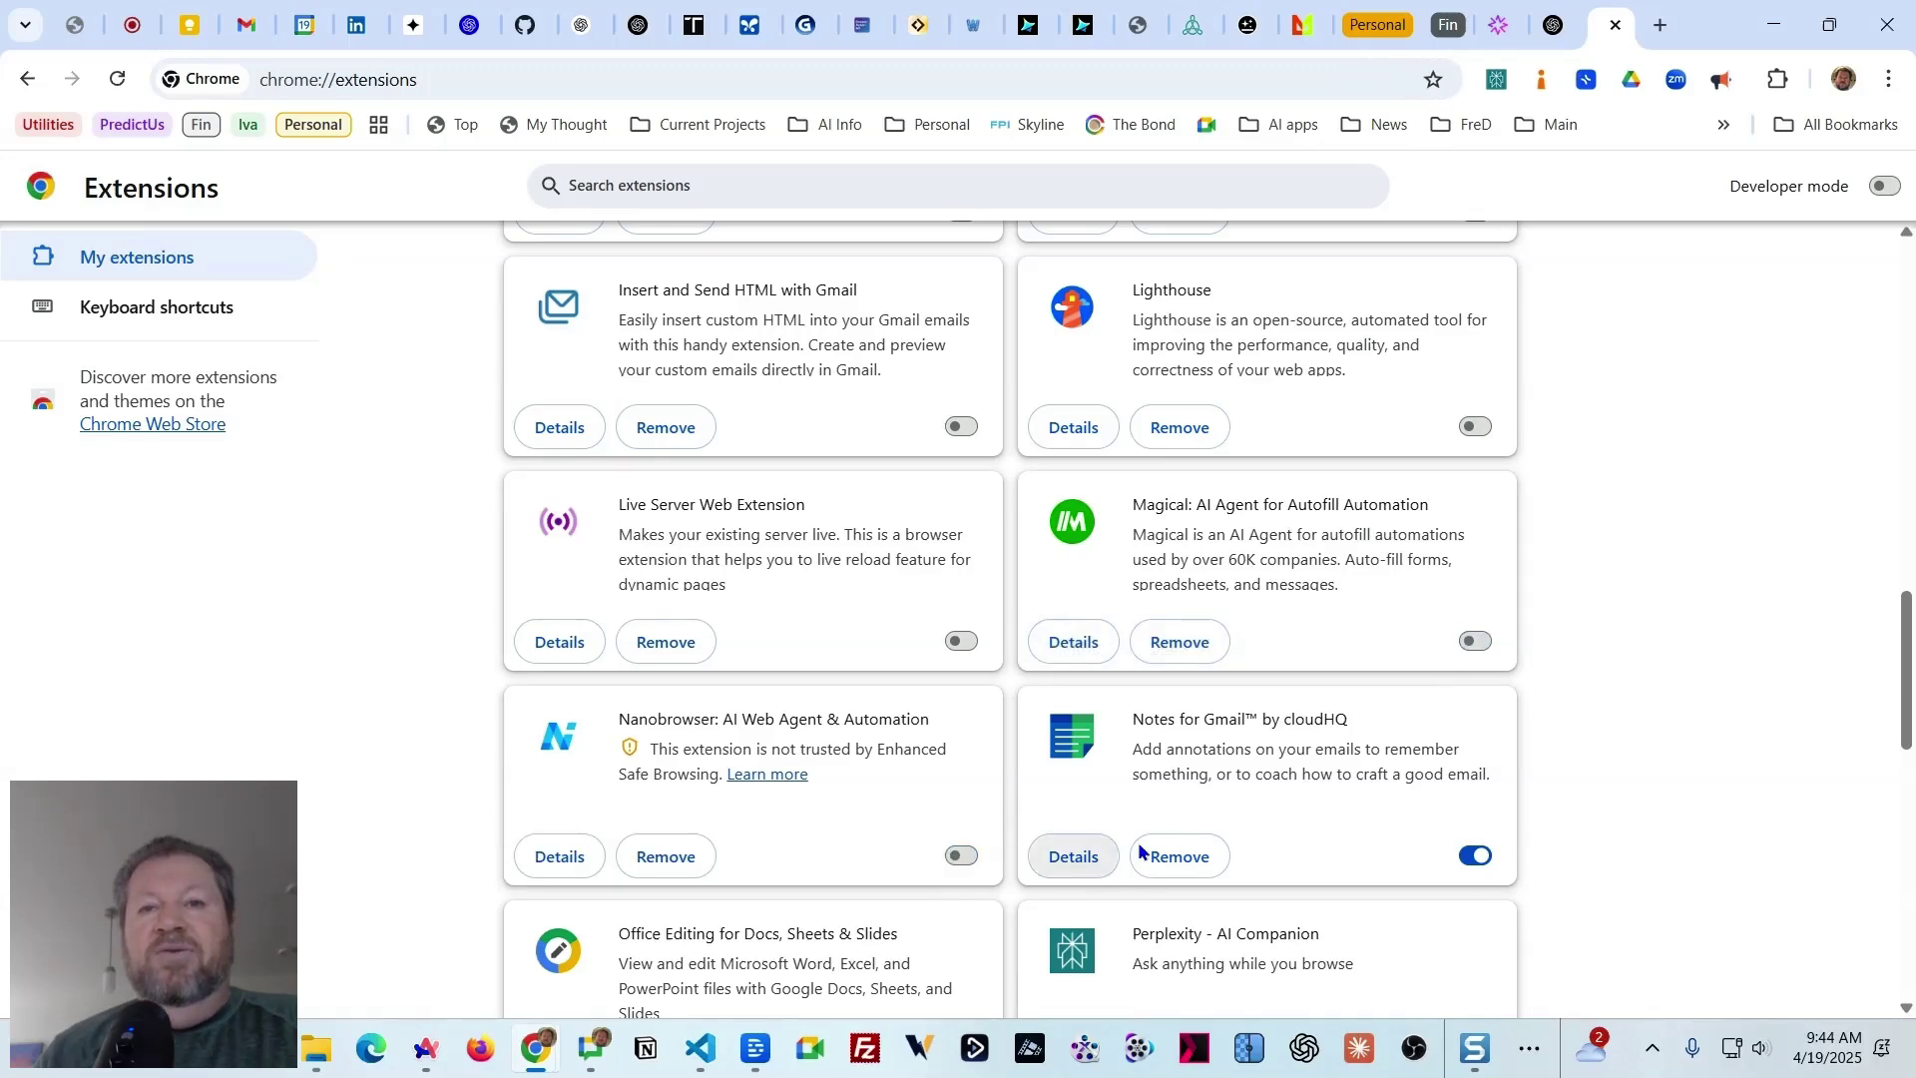
left_click(1471, 856)
scroll(1297, 855, "down", 3)
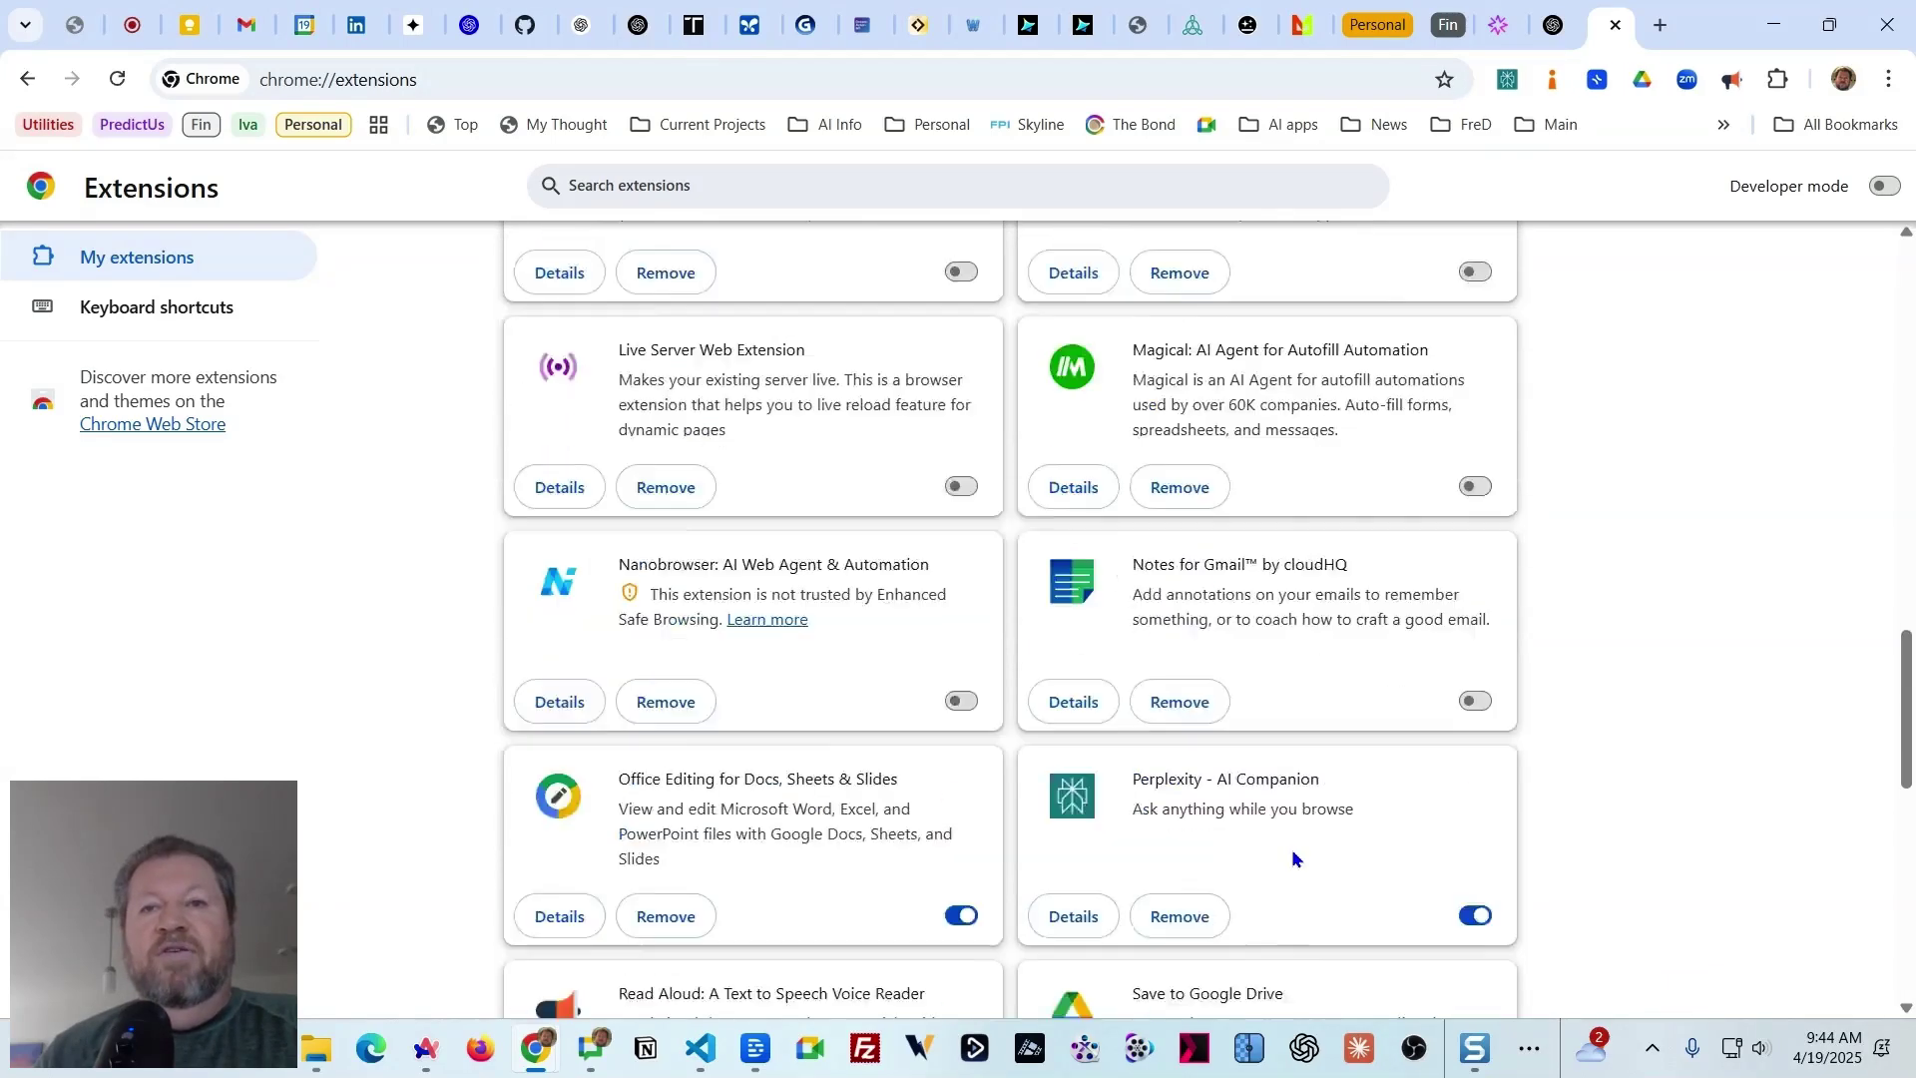
left_click(961, 740)
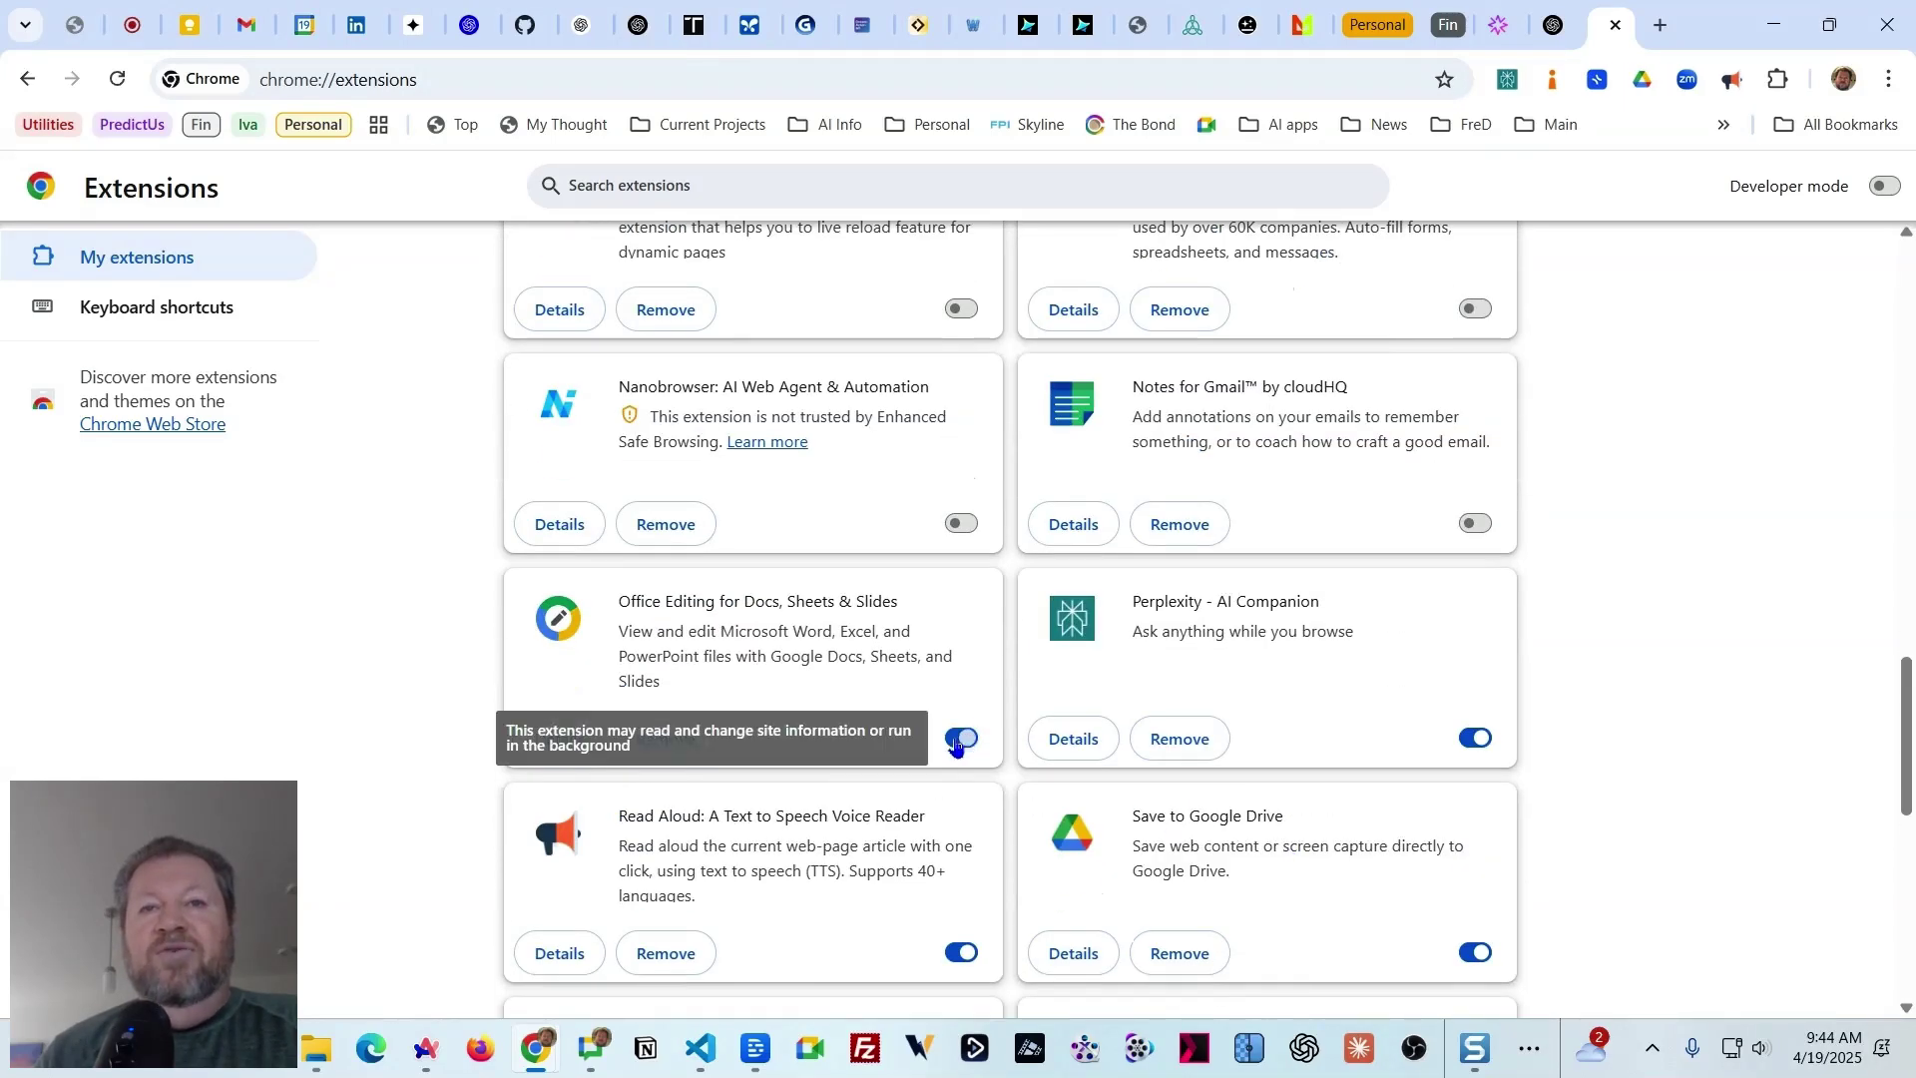
left_click(1467, 740)
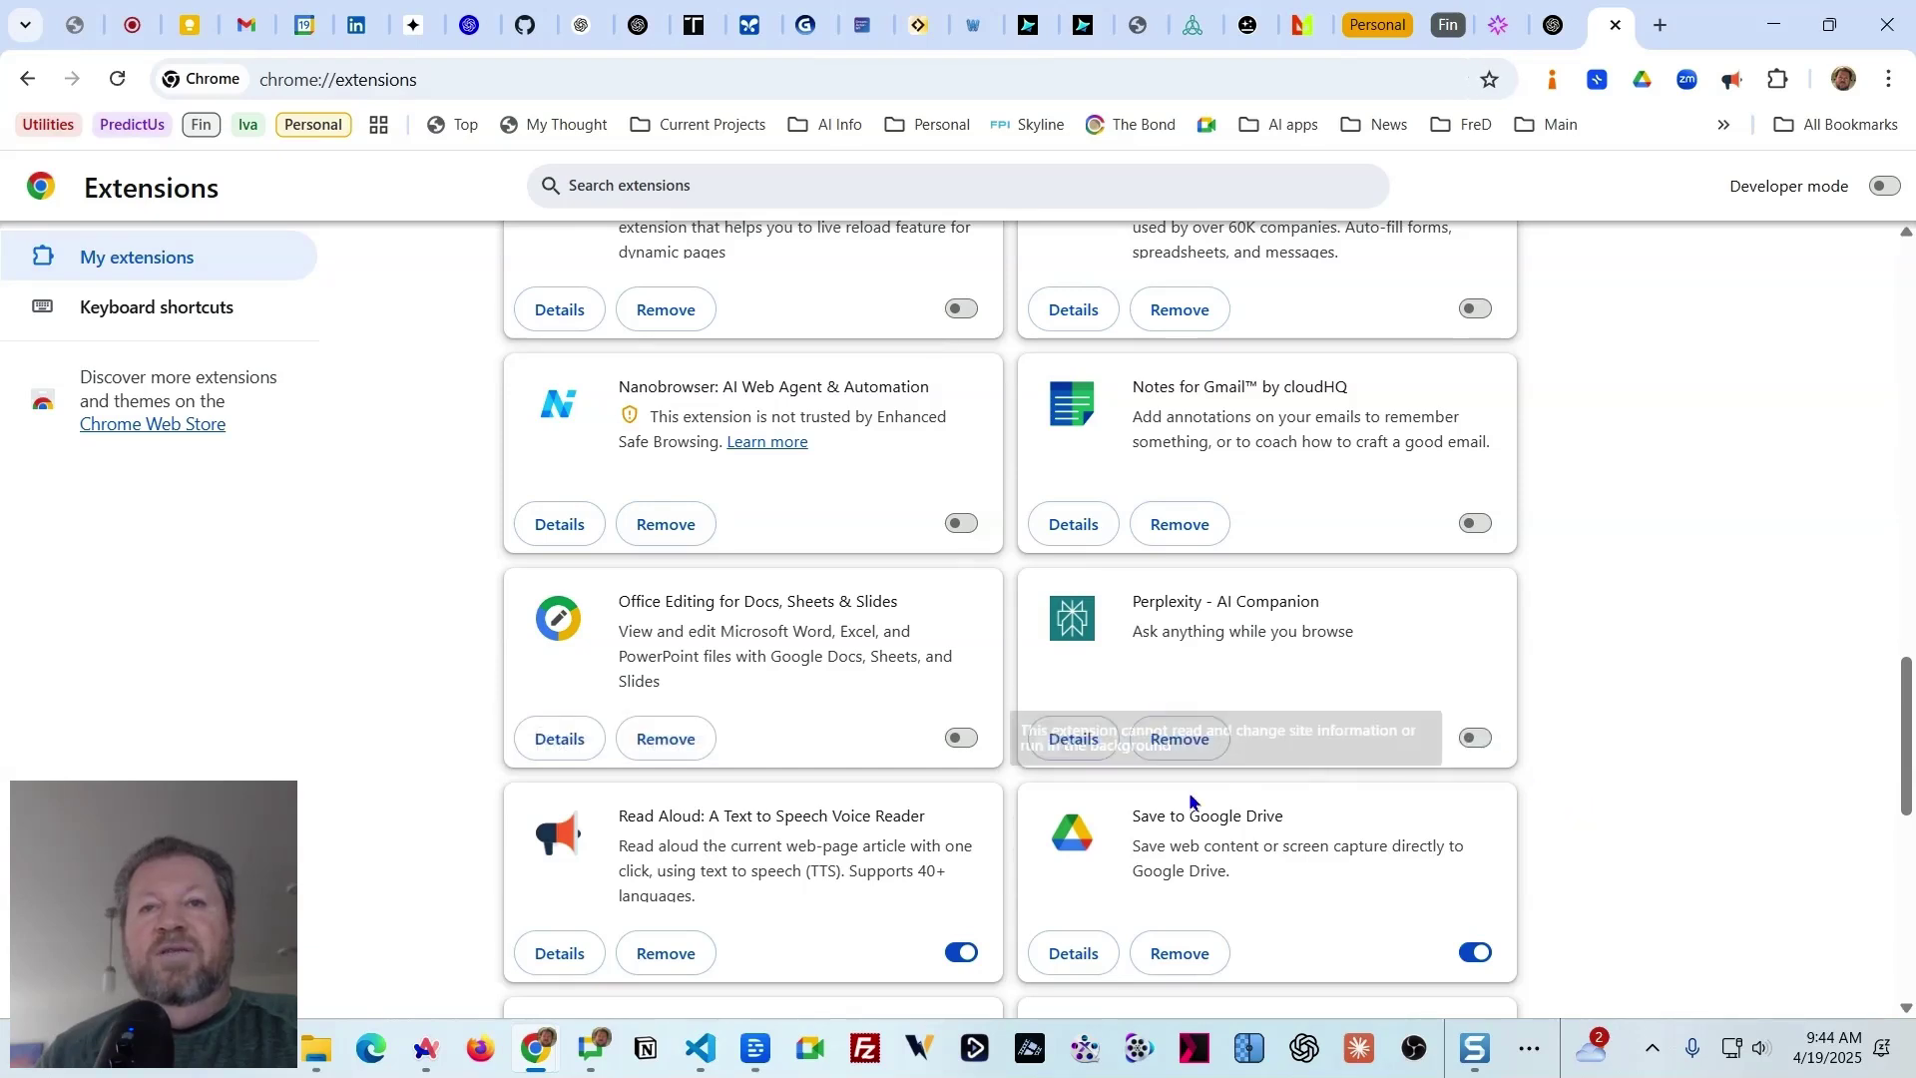
Switch off Read Aloud, Save to Drive, Templates, TwinMind, xTiles, YouTube Summary and Zoom
scroll(1193, 801, "down", 2)
left_click(958, 711)
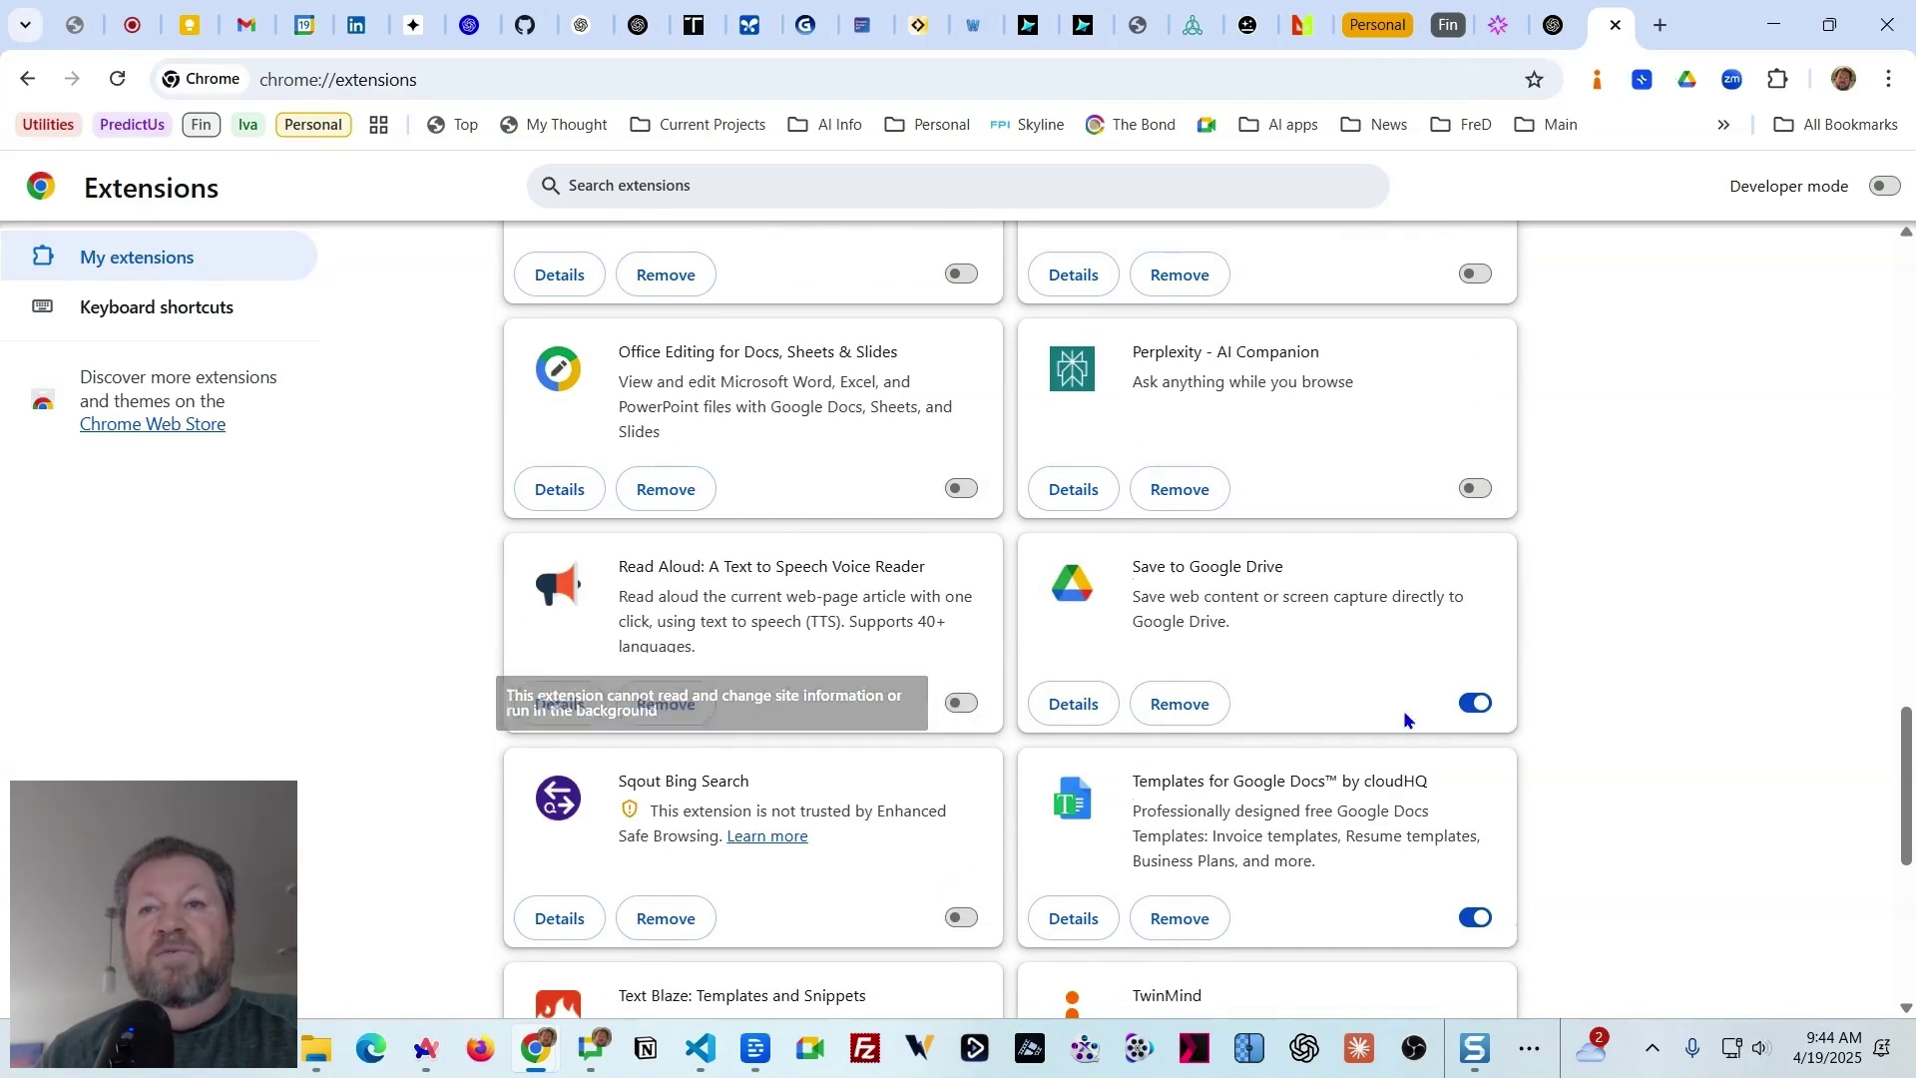
left_click(1469, 704)
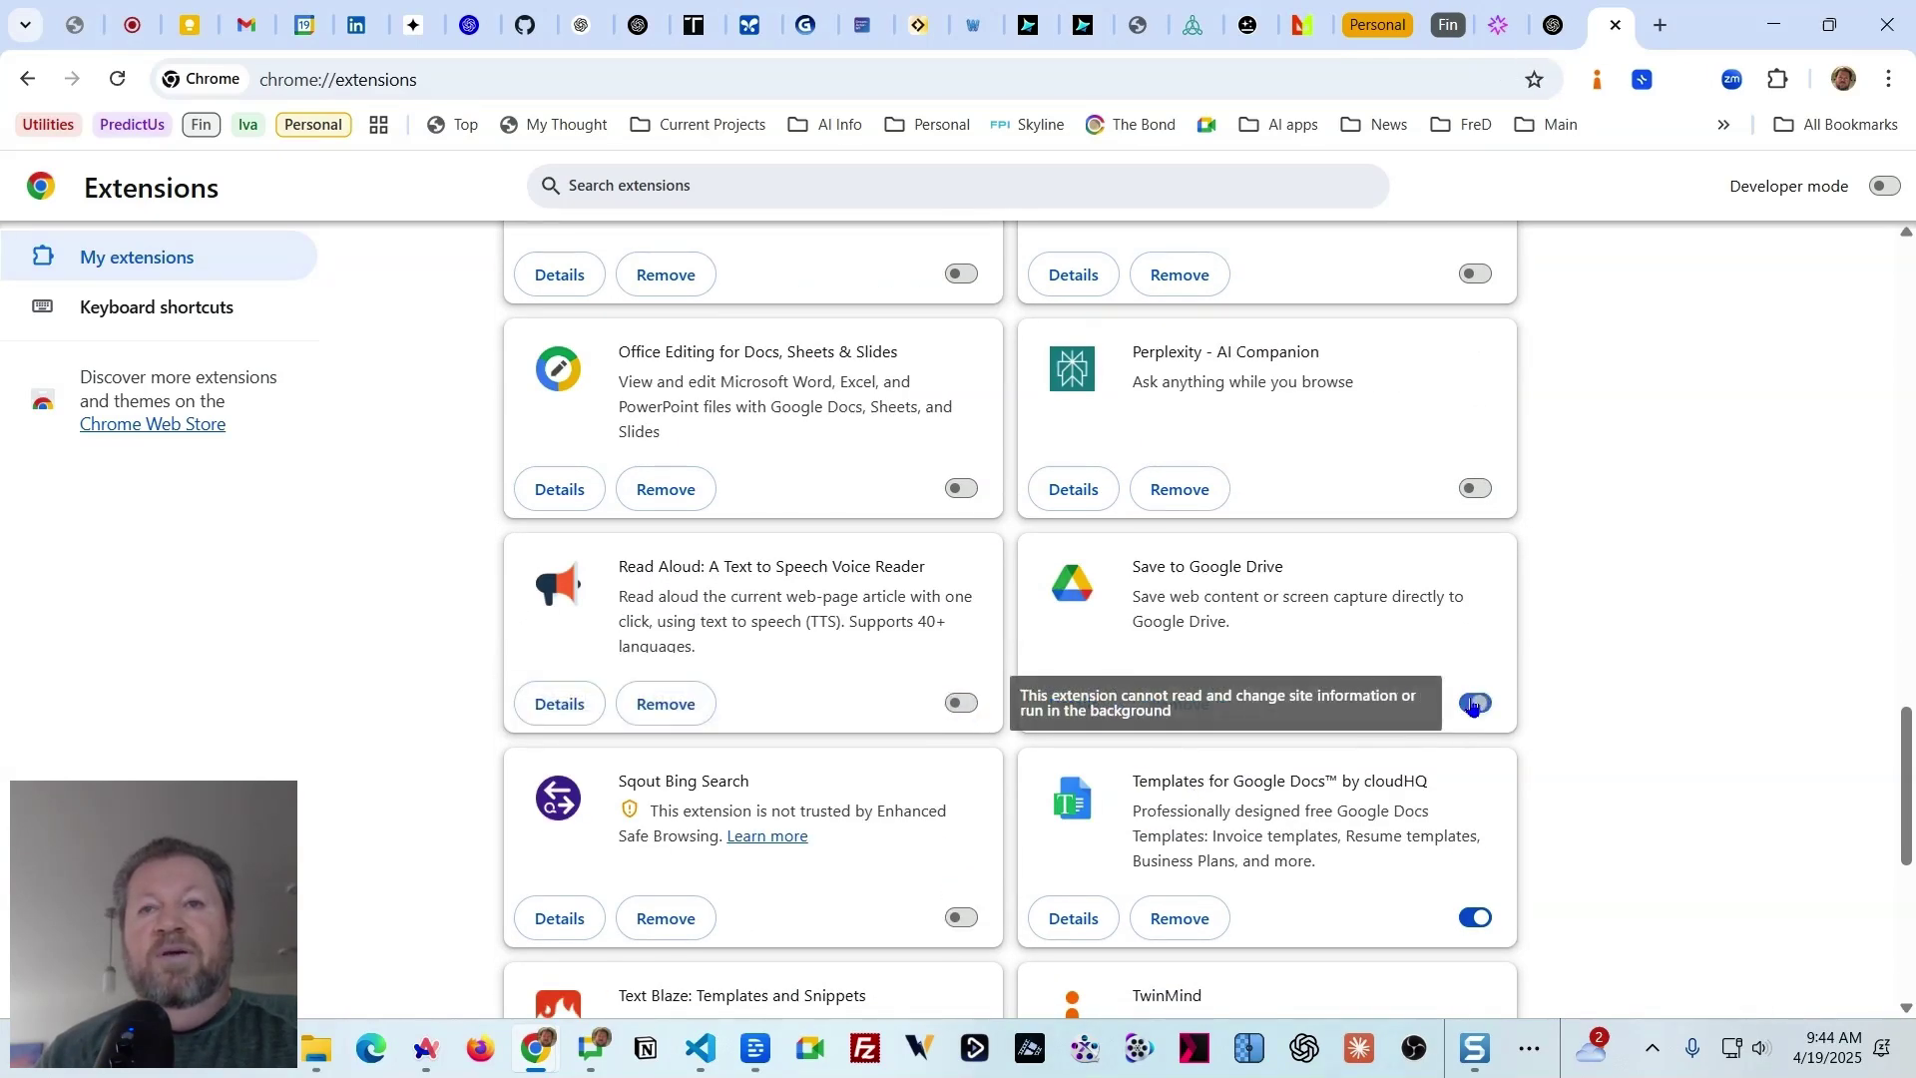
scroll(1465, 699, "down", 2)
left_click(1473, 669)
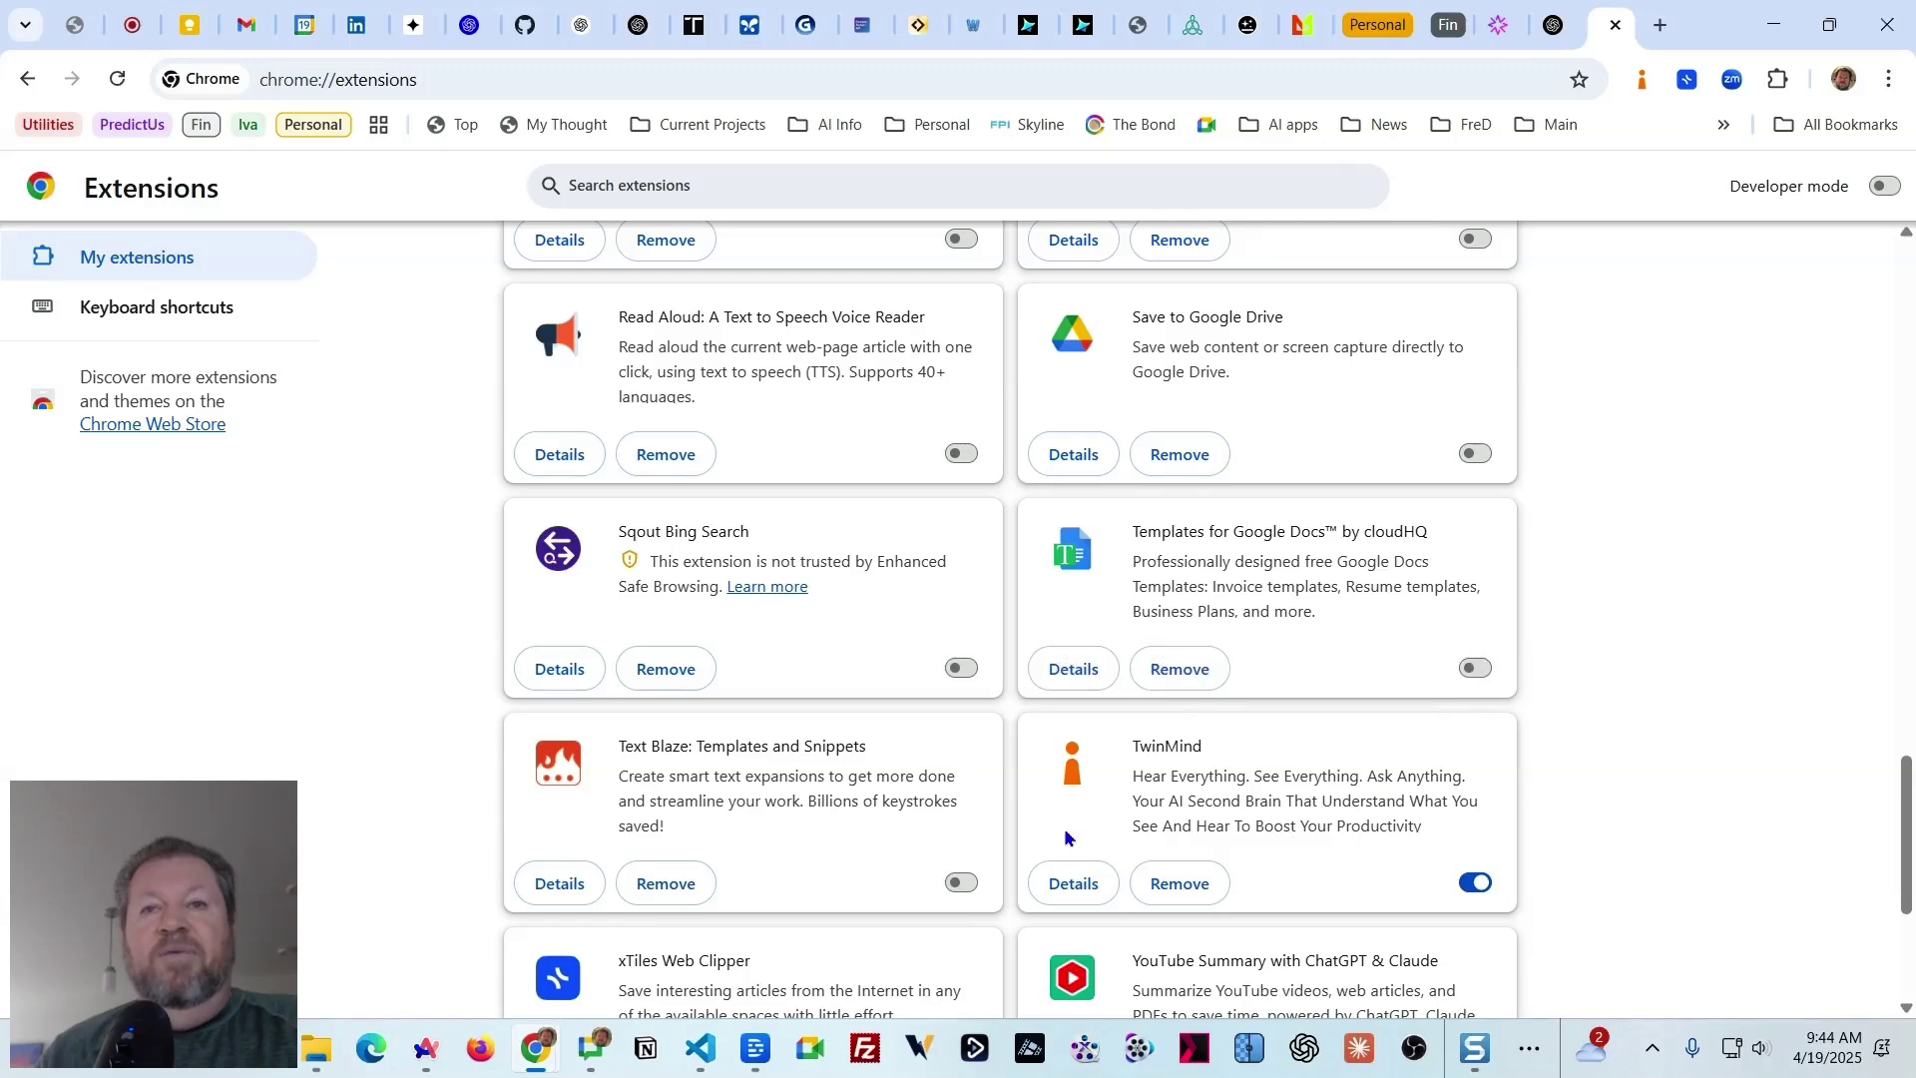
scroll(1063, 828, "down", 2)
left_click(1473, 635)
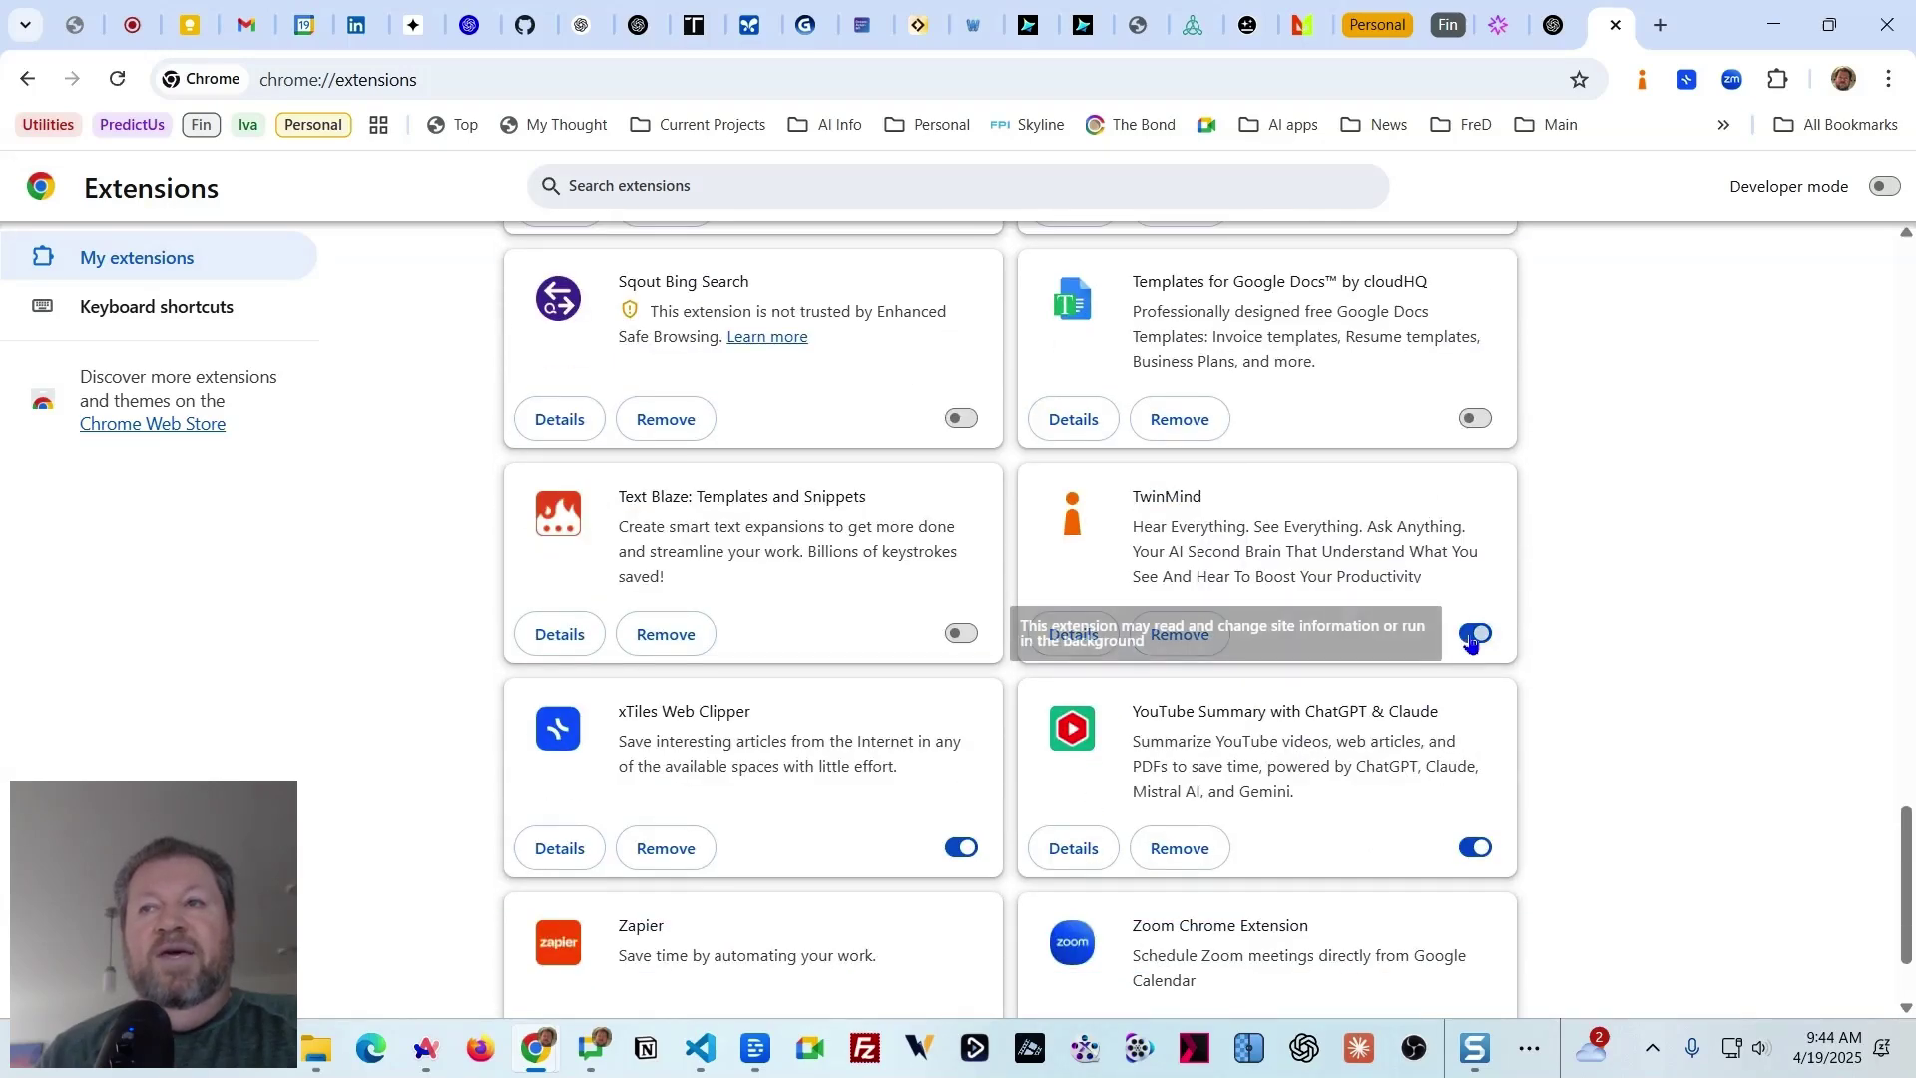
scroll(1116, 773, "down", 2)
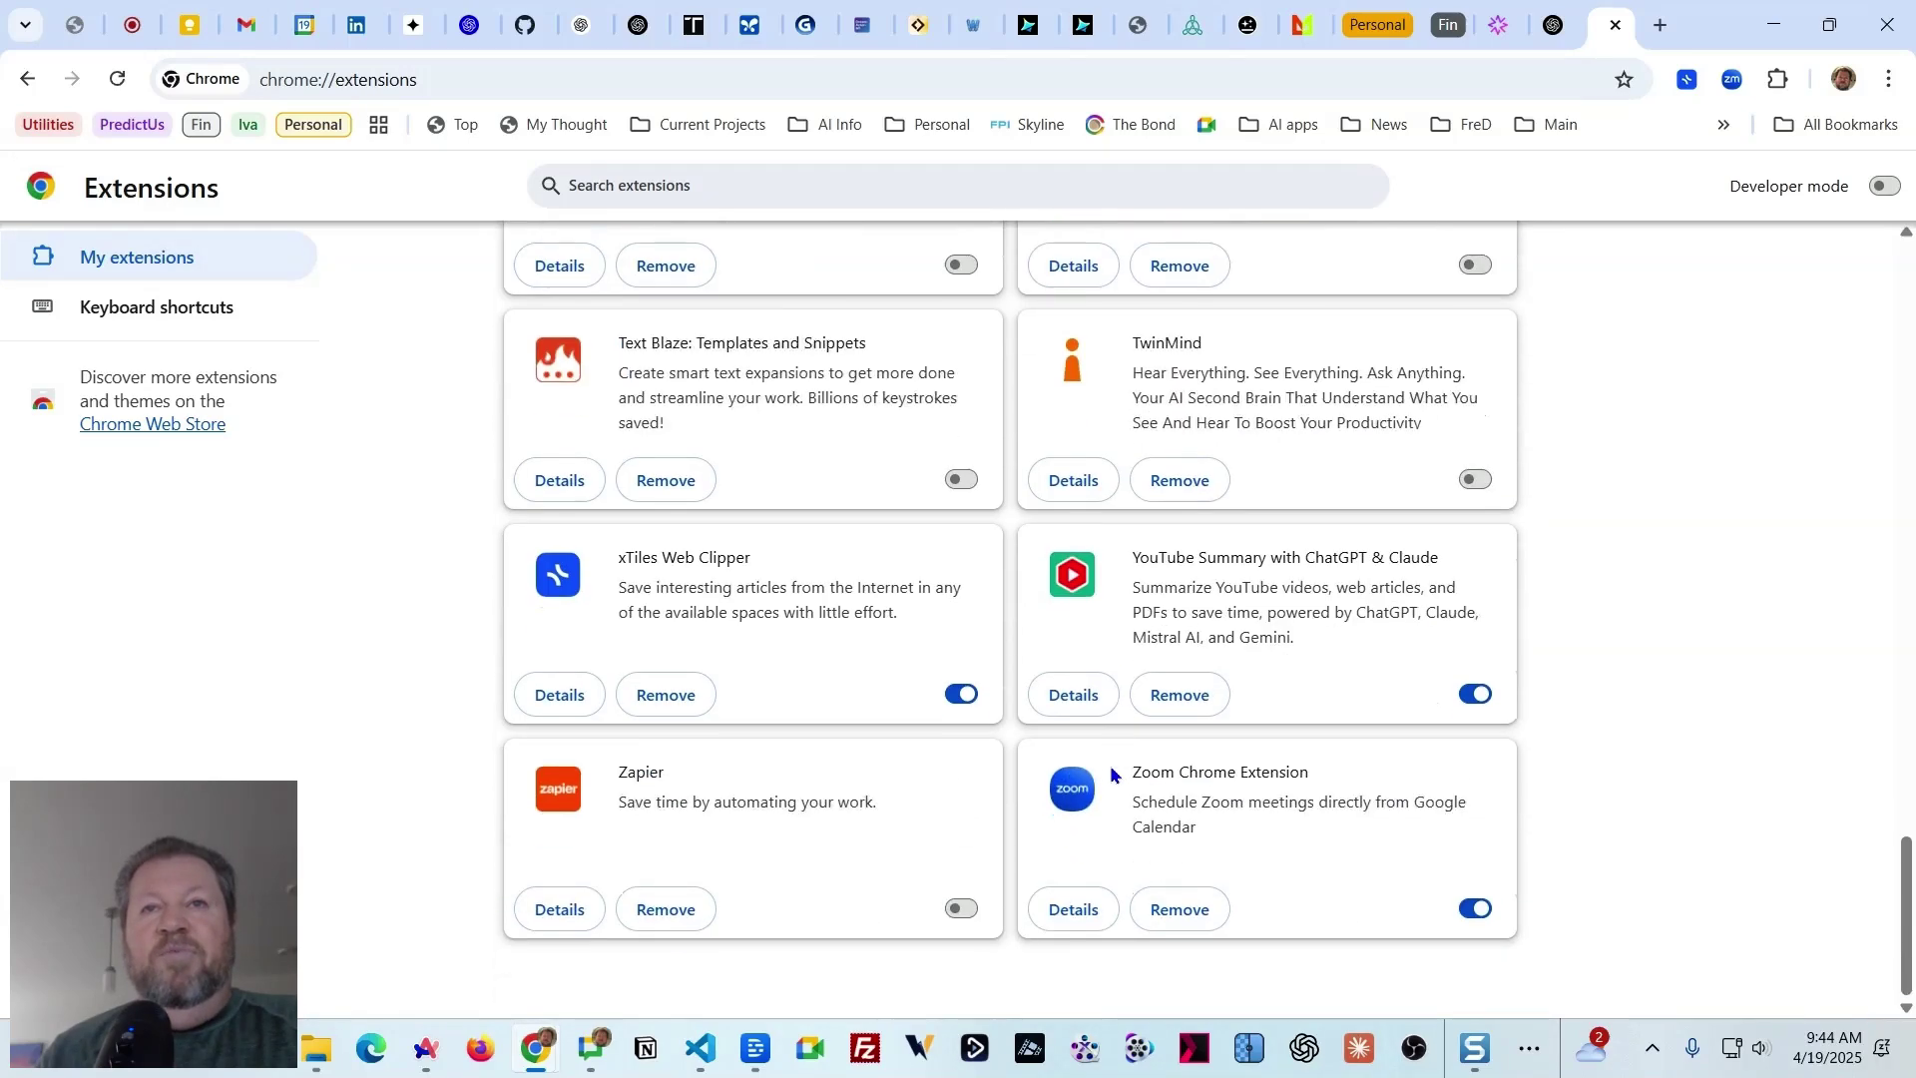
left_click(960, 699)
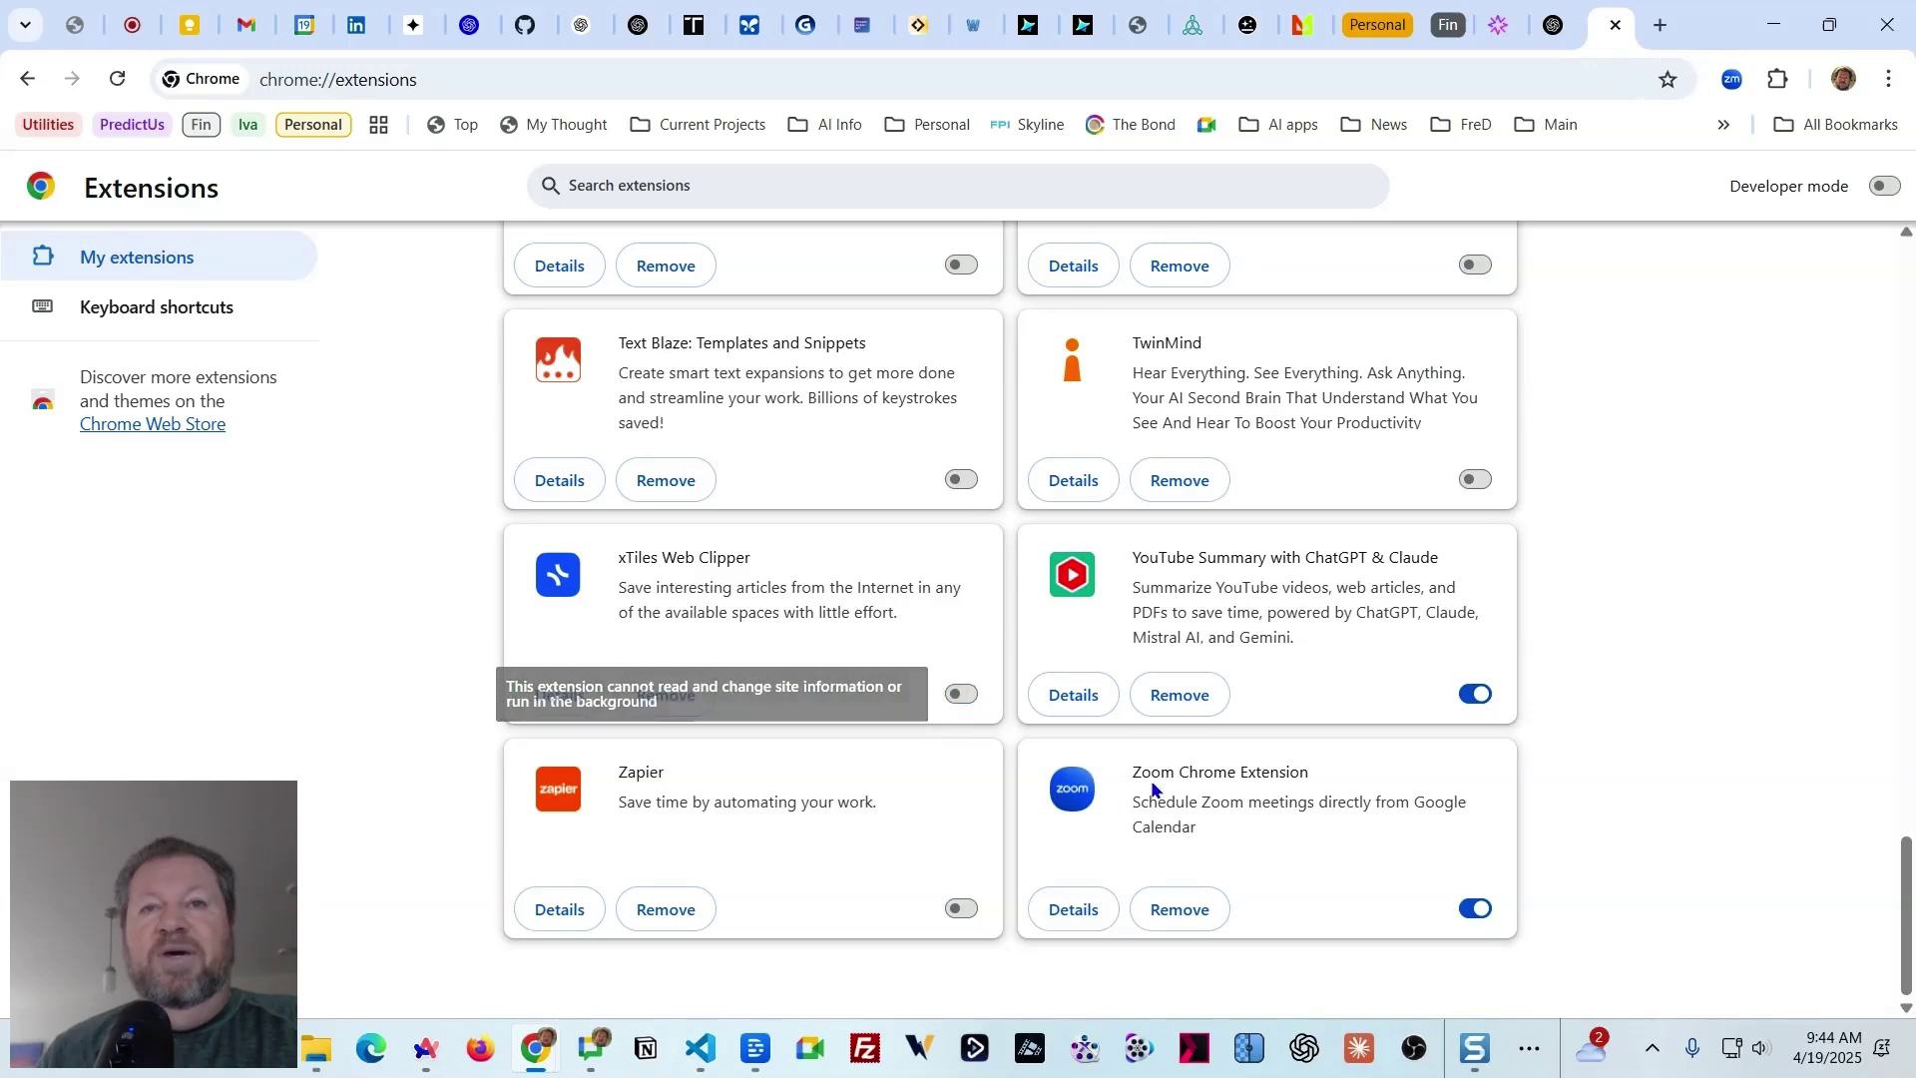
left_click(1469, 695)
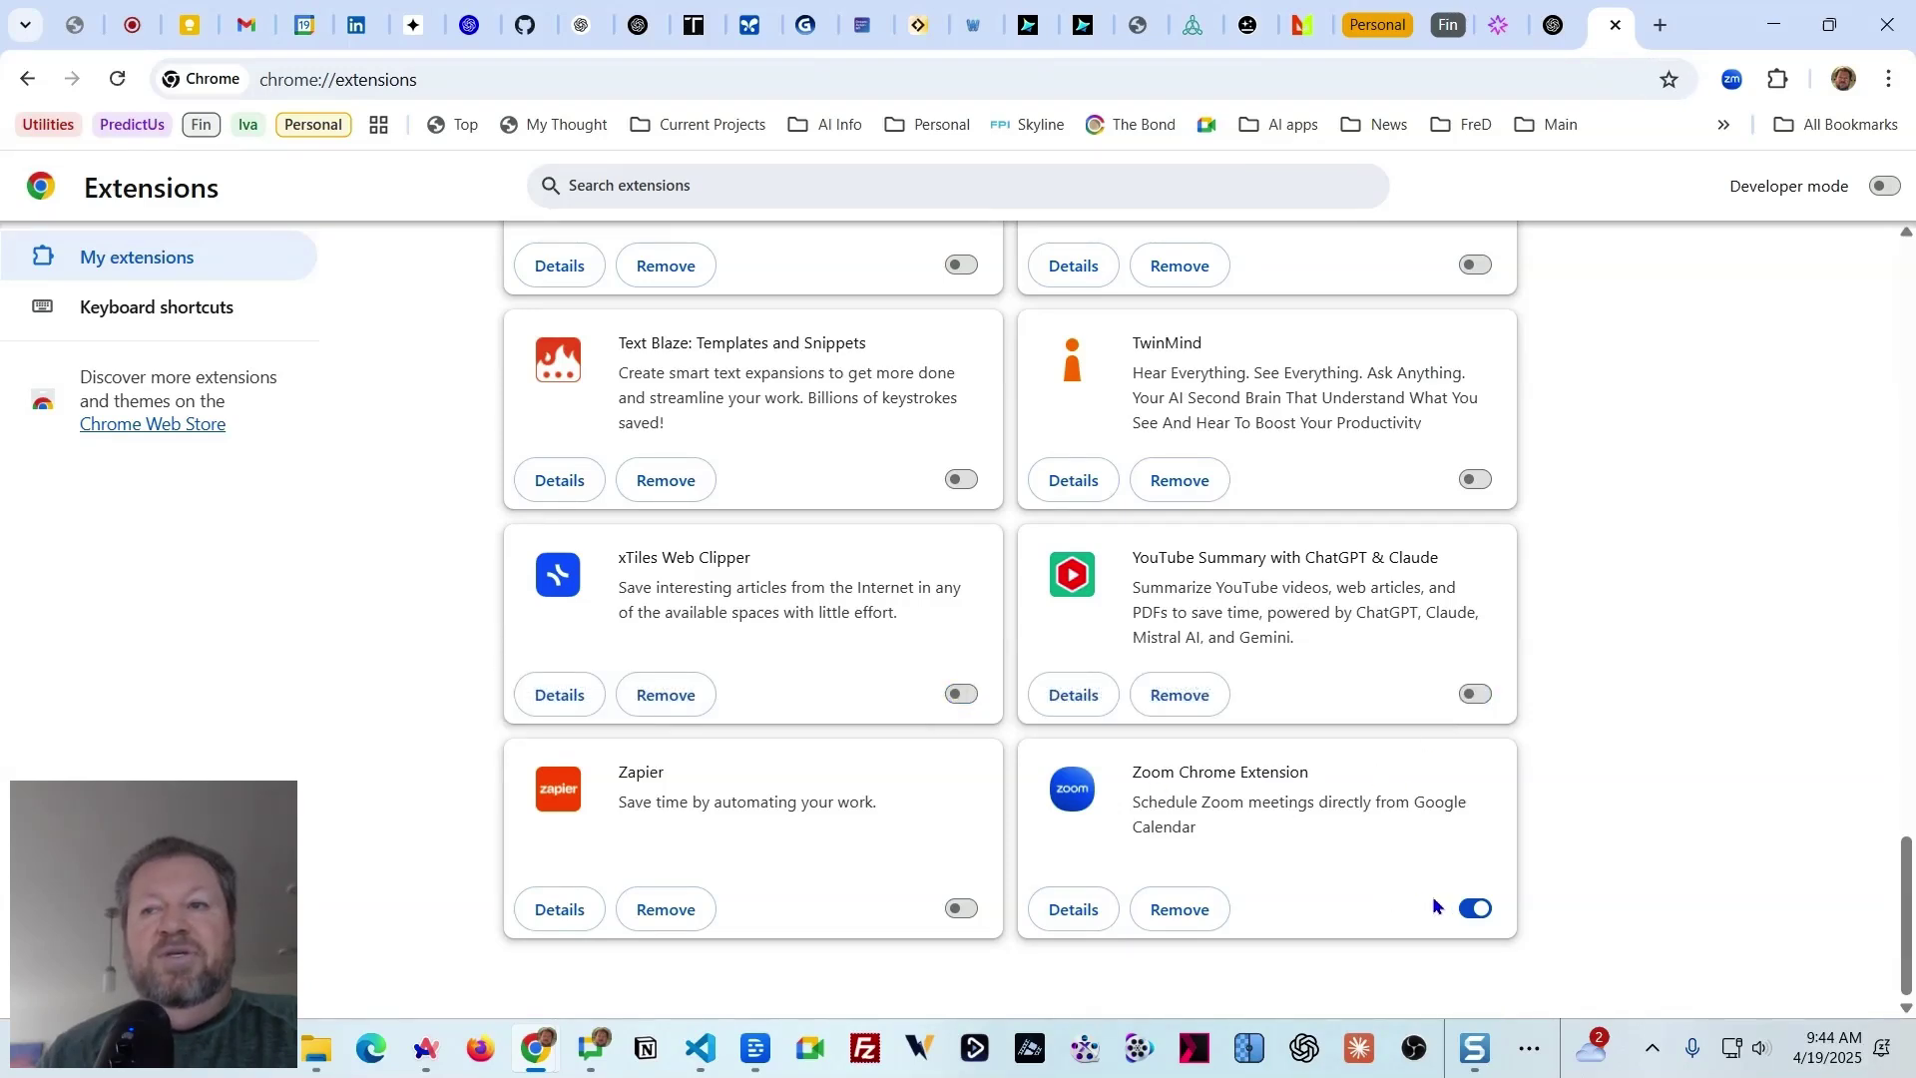
left_click(1471, 909)
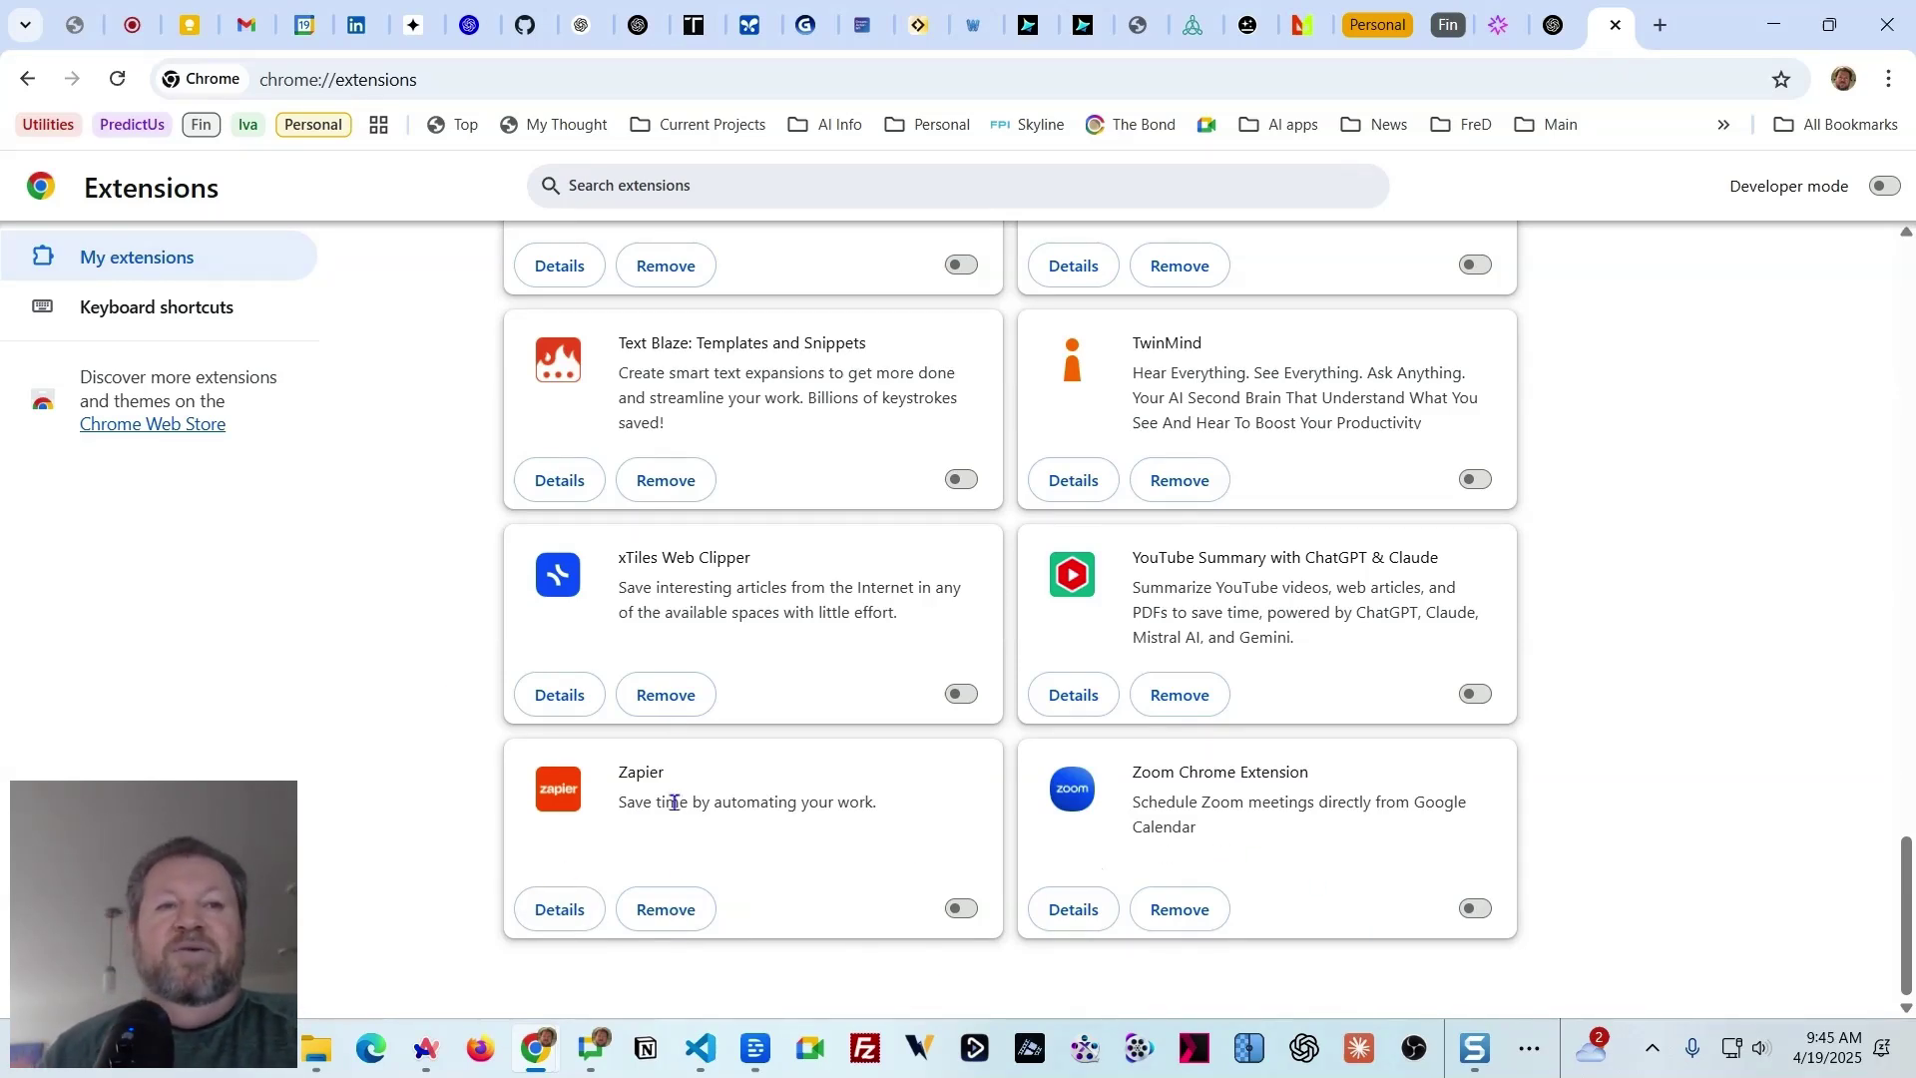
Uninstall the Zapier extension from Chrome
left_click(670, 908)
left_click(1052, 282)
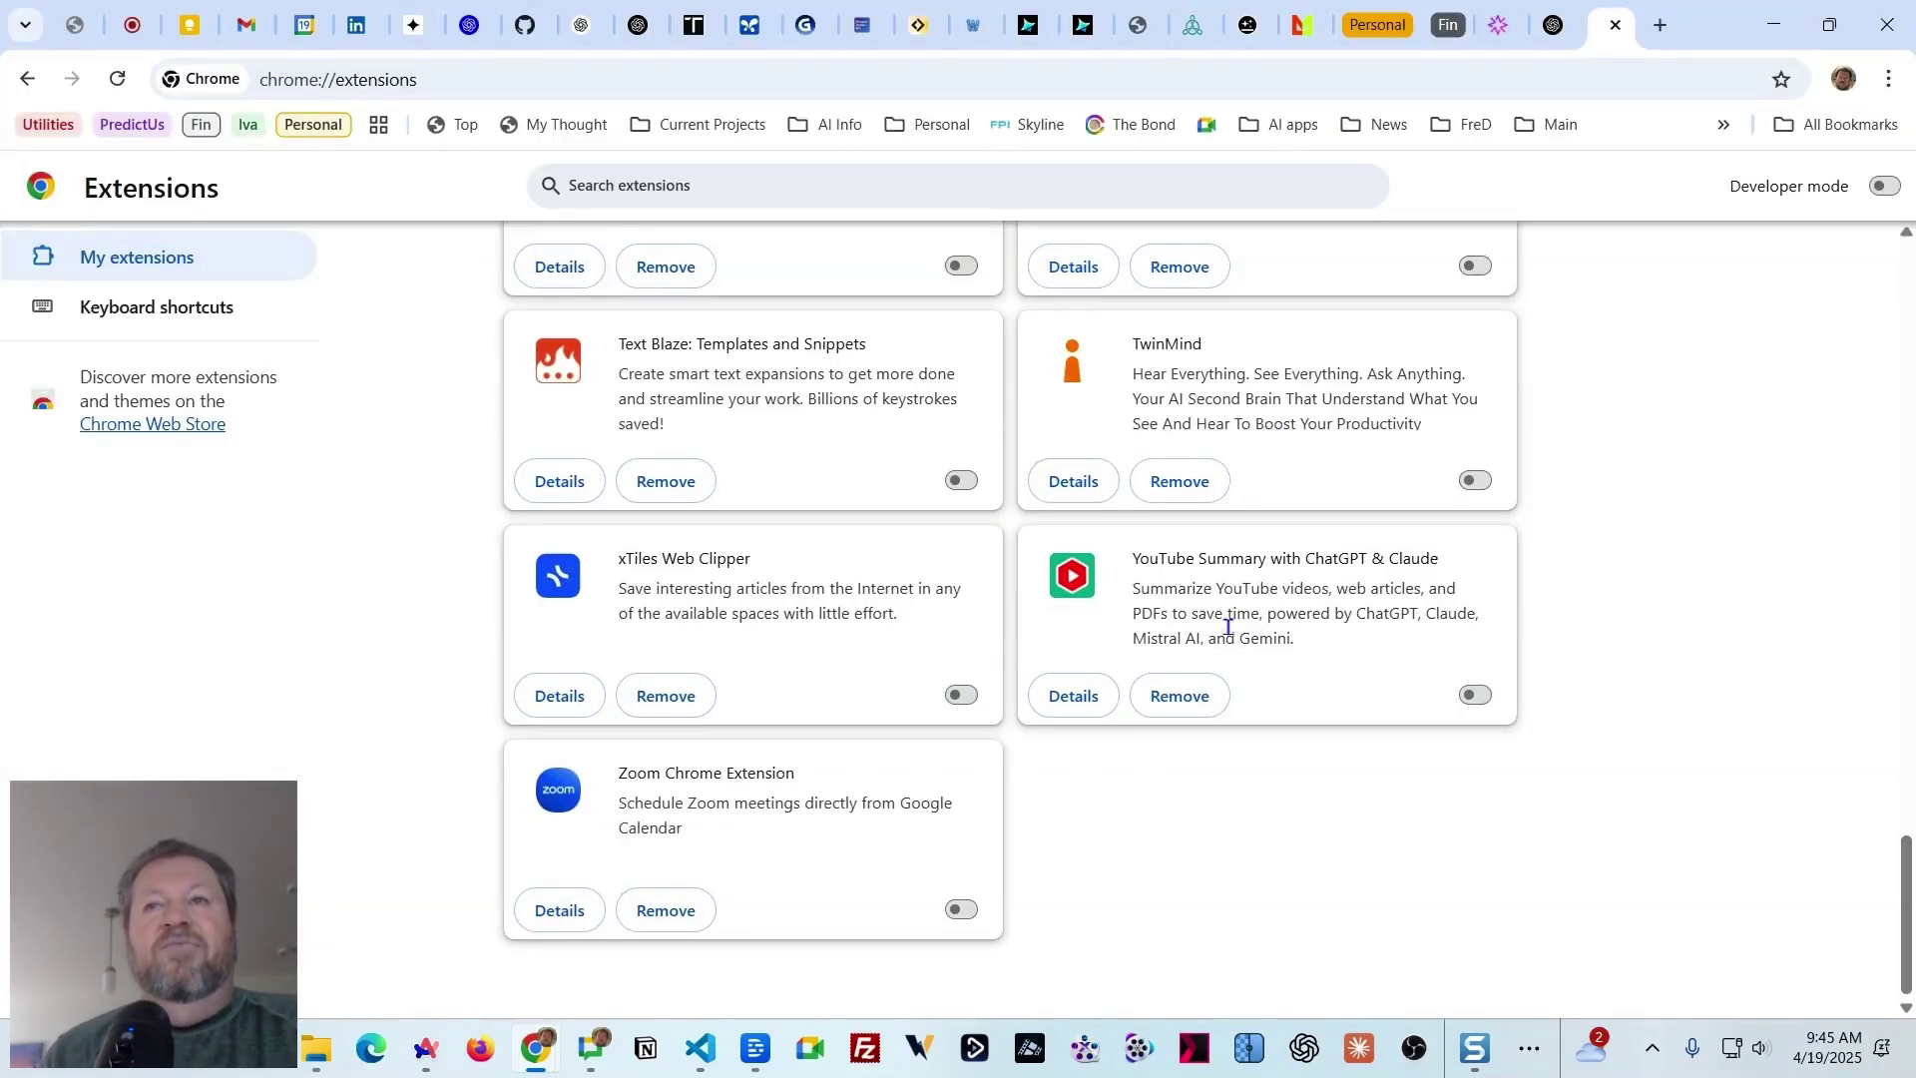
scroll(1163, 698, "up", 10)
scroll(1159, 710, "up", 6)
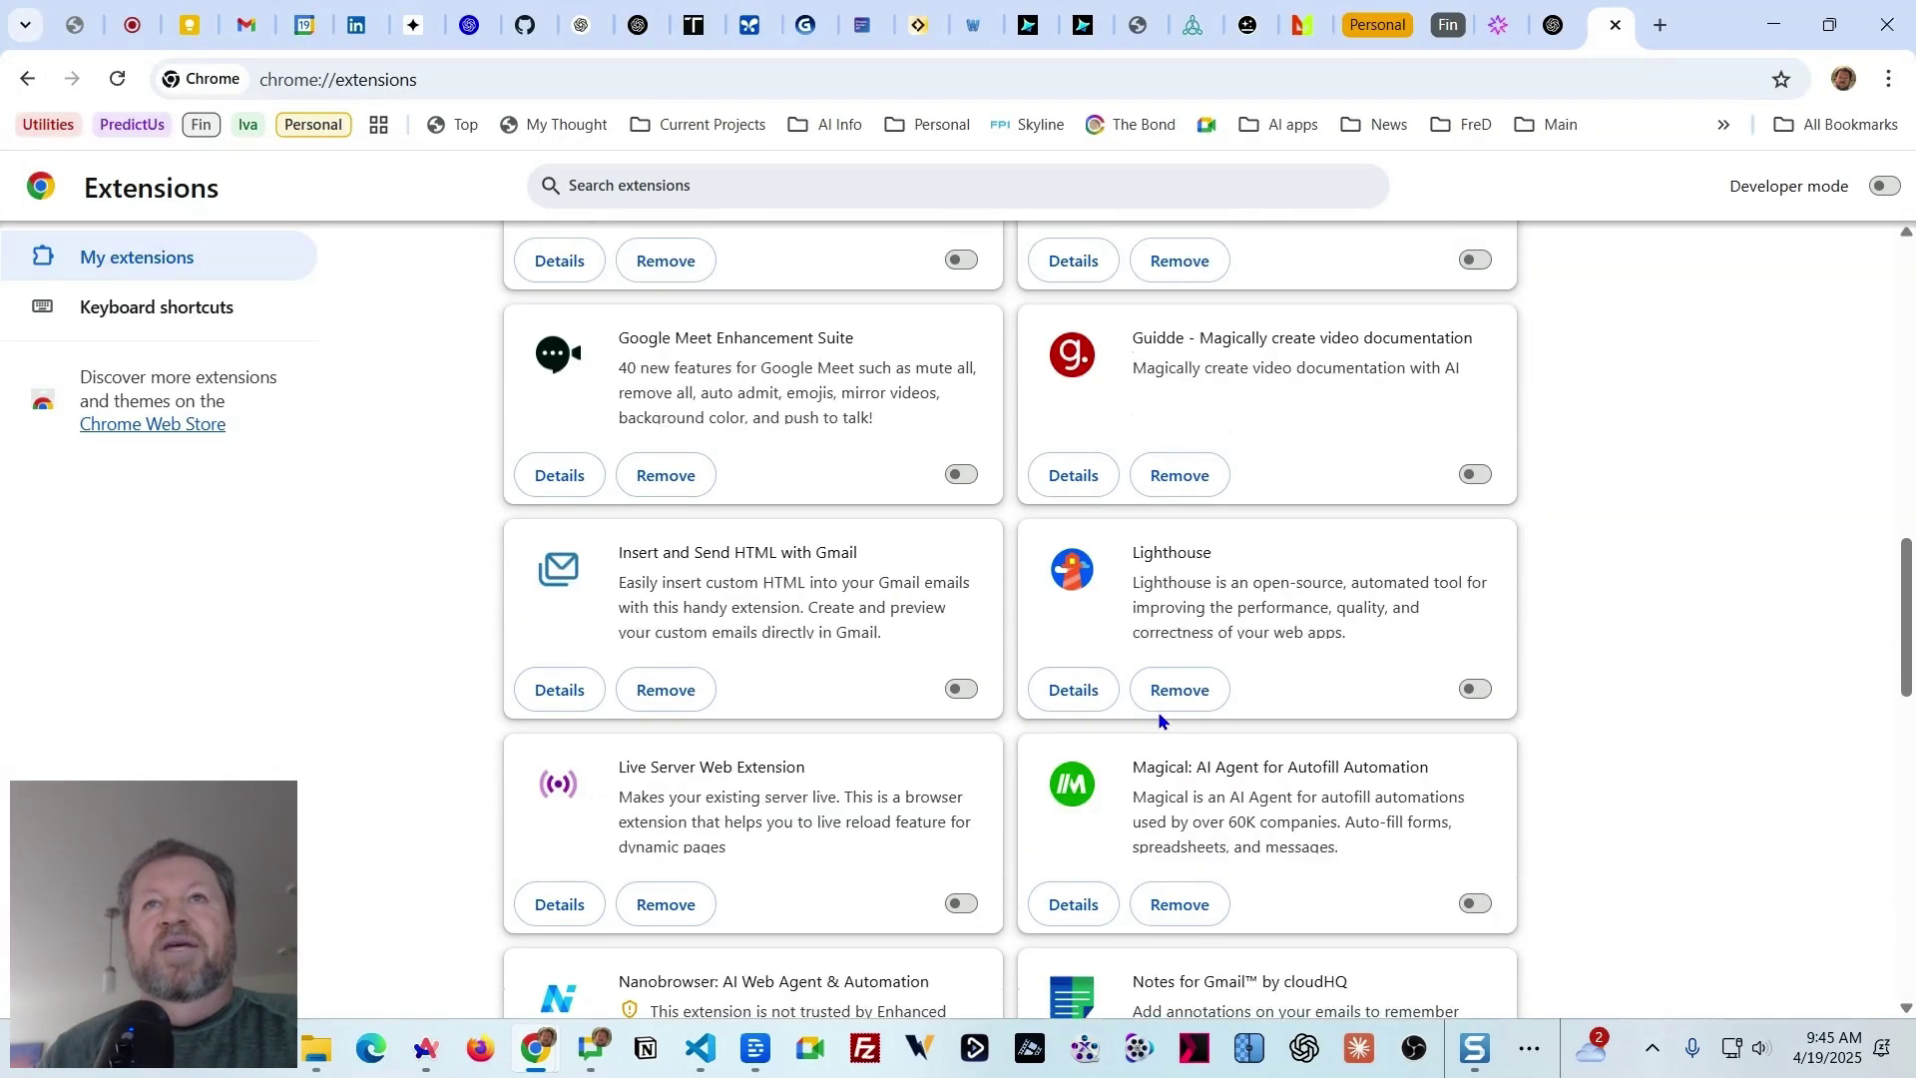
scroll(1153, 714, "up", 3)
scroll(1154, 714, "up", 7)
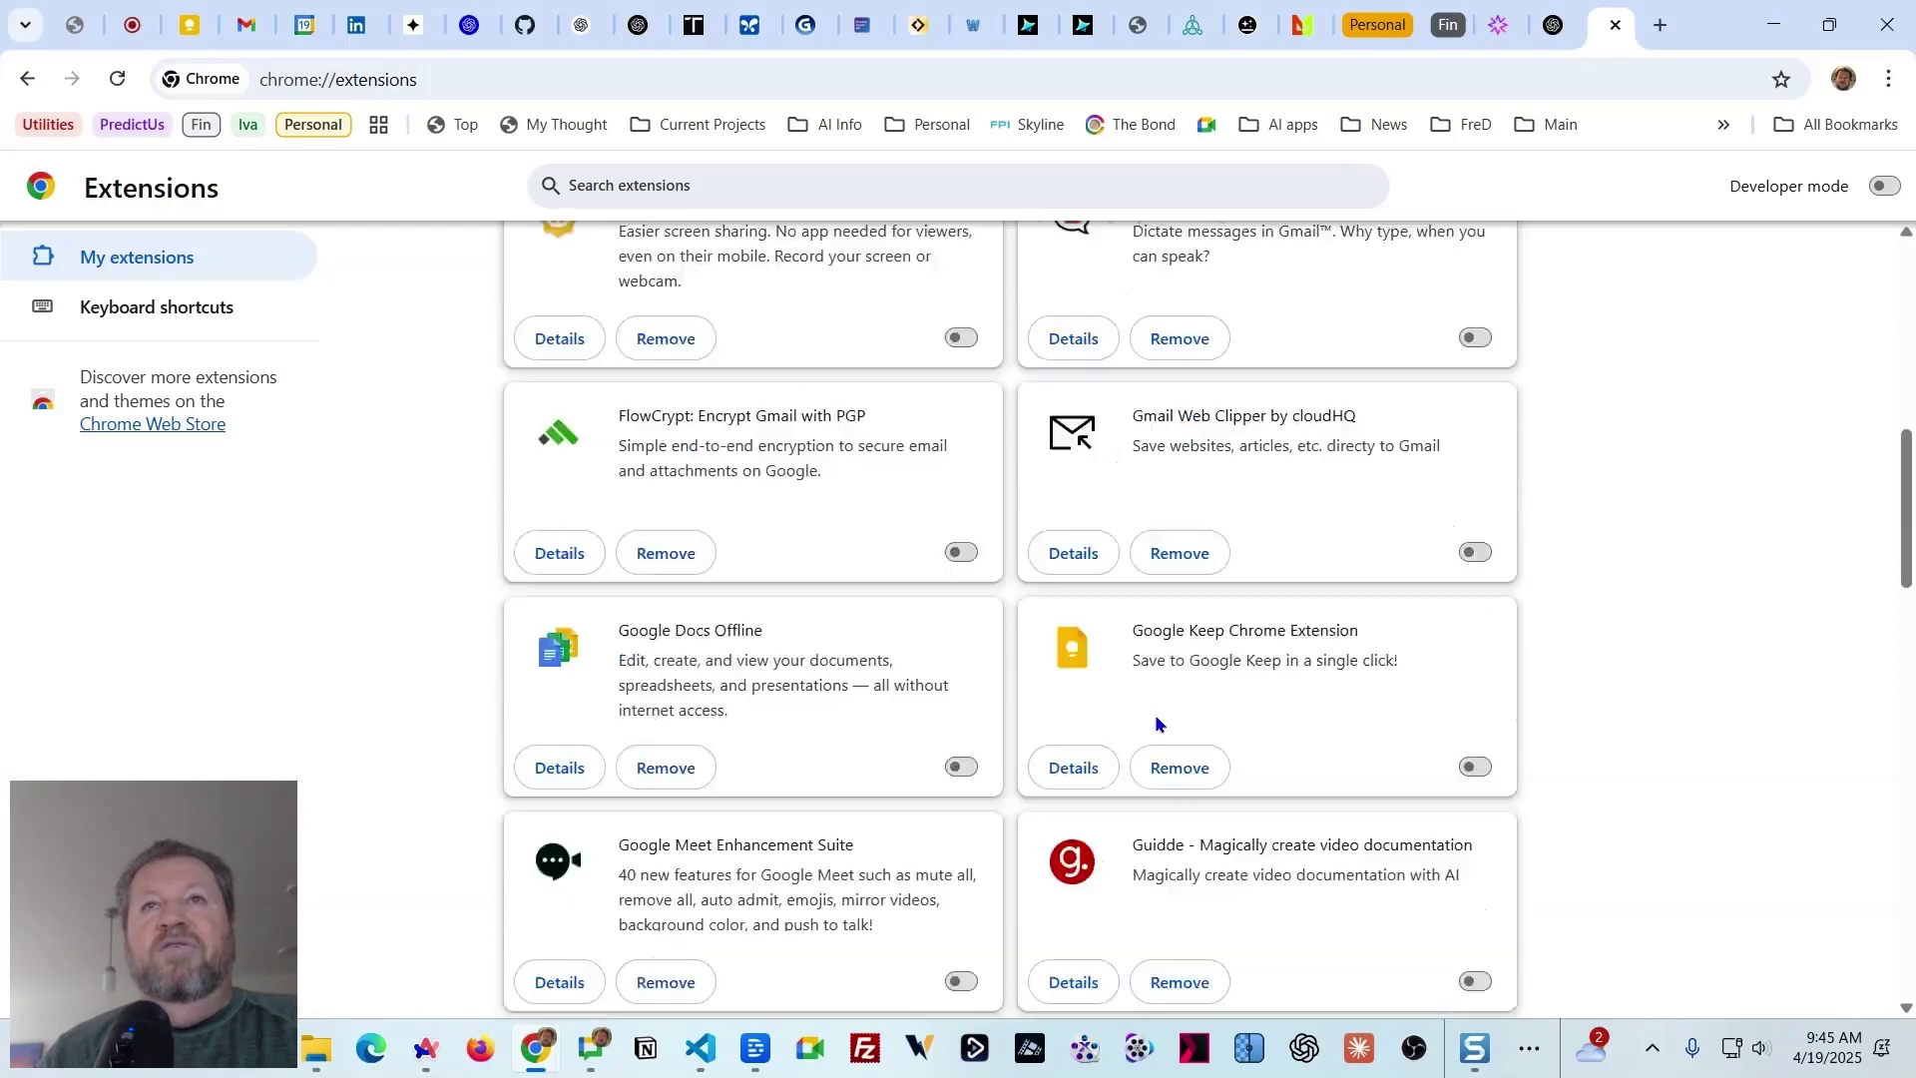
Go to the extensions Keyboard shortcuts page
scroll(1154, 715, "down", 20)
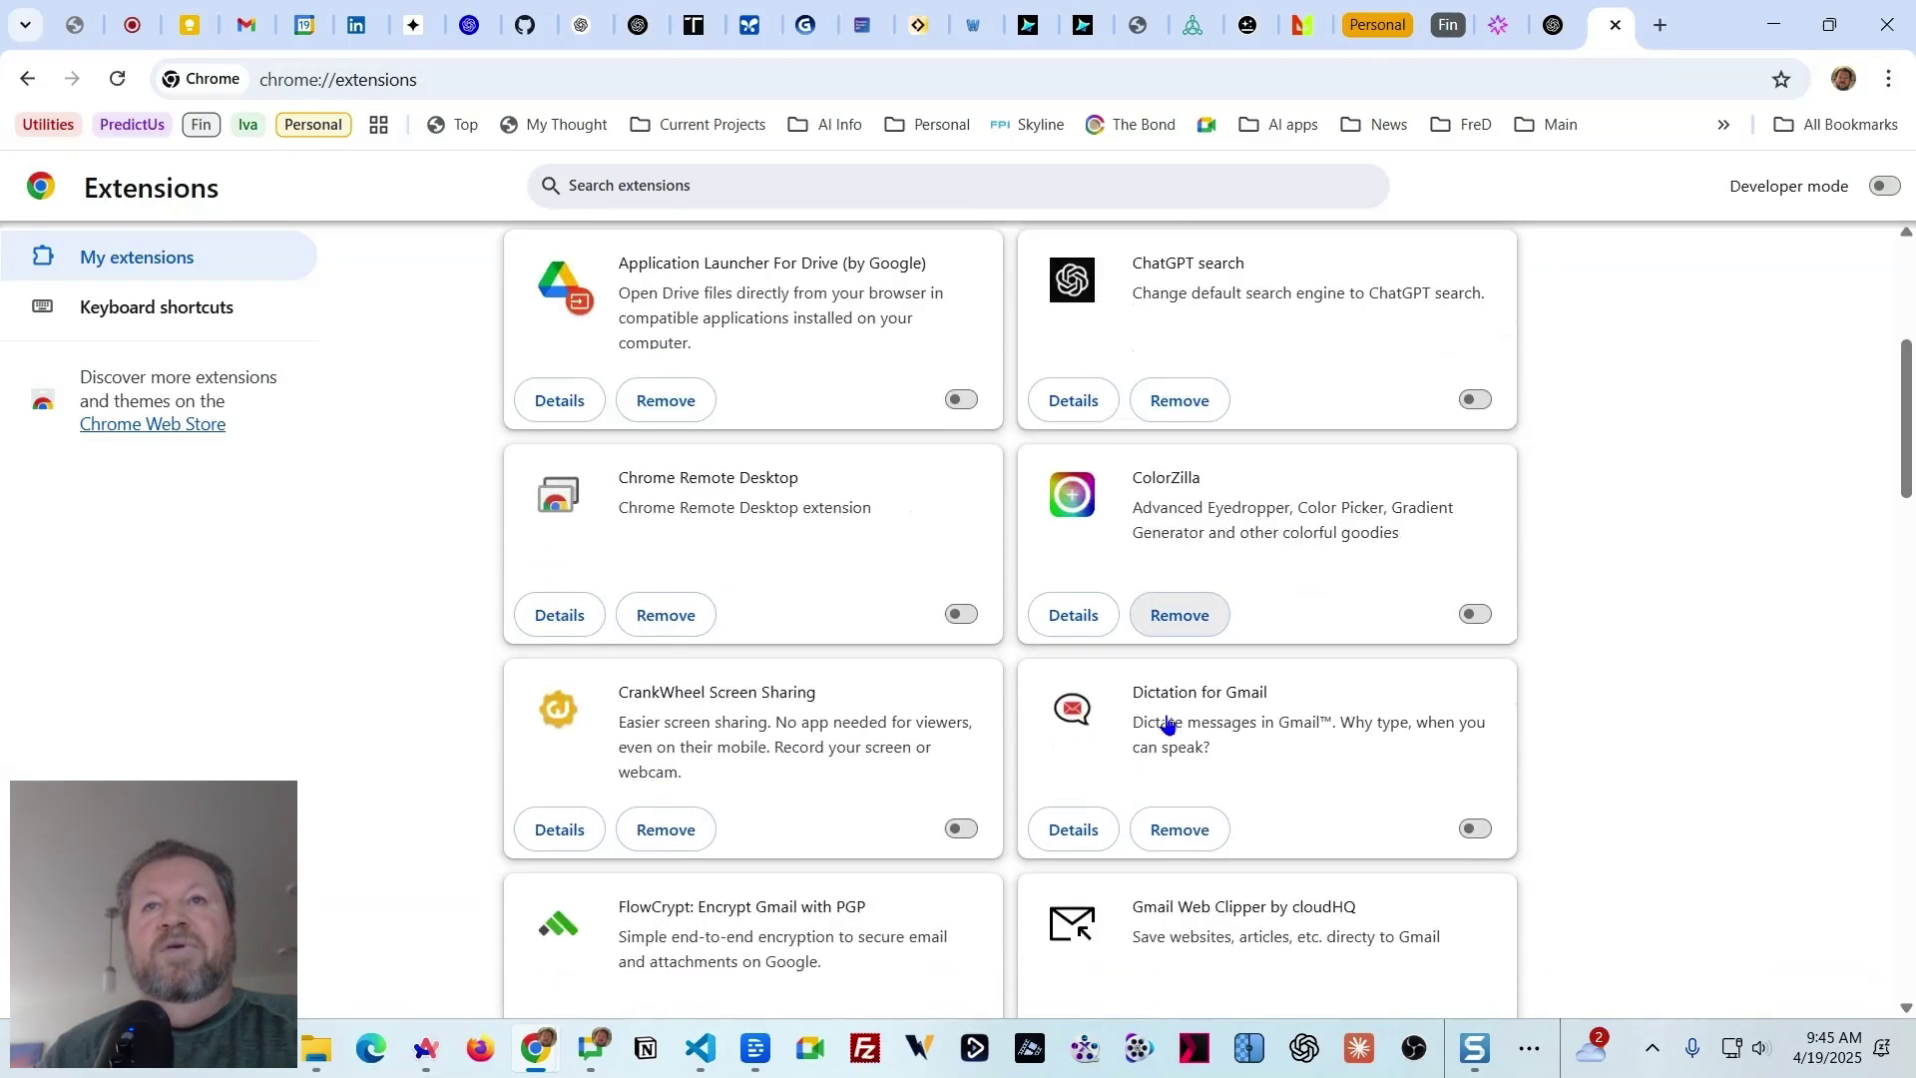
scroll(1163, 715, "down", 8)
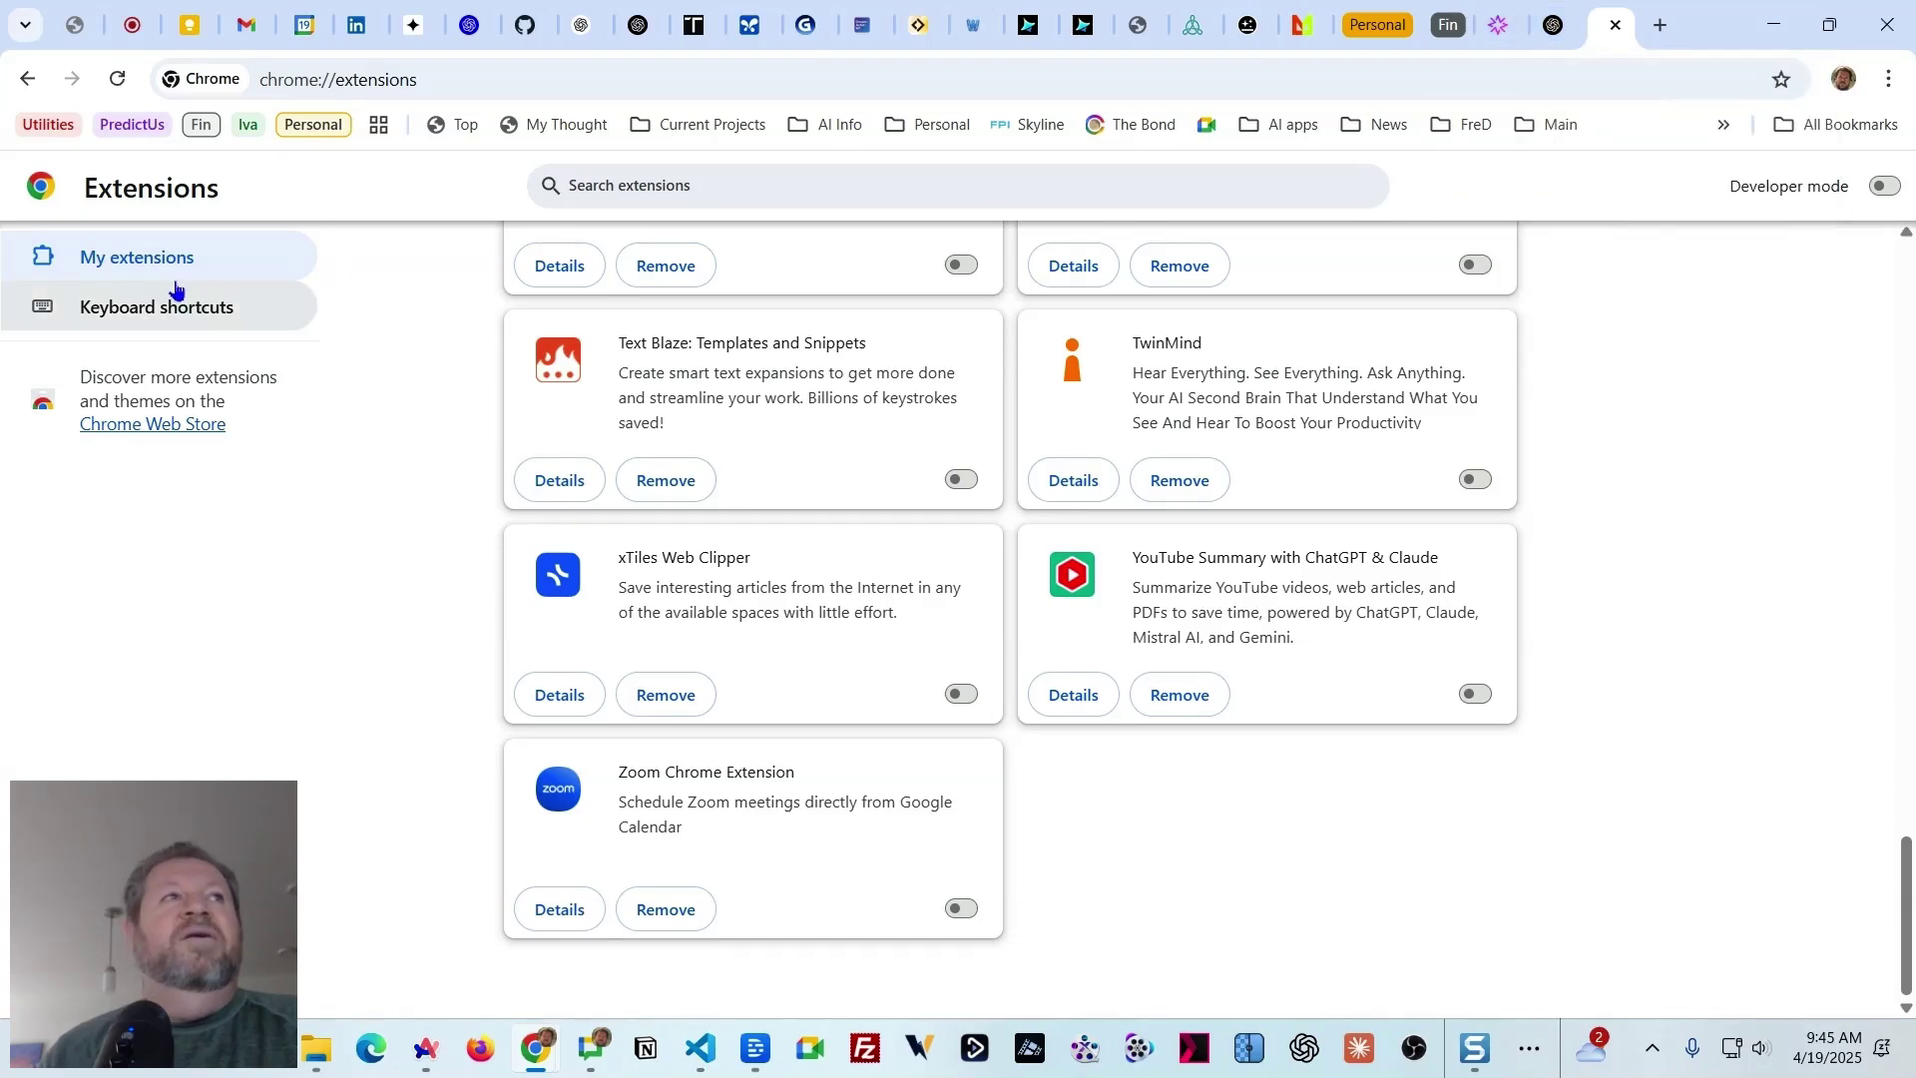
left_click(151, 308)
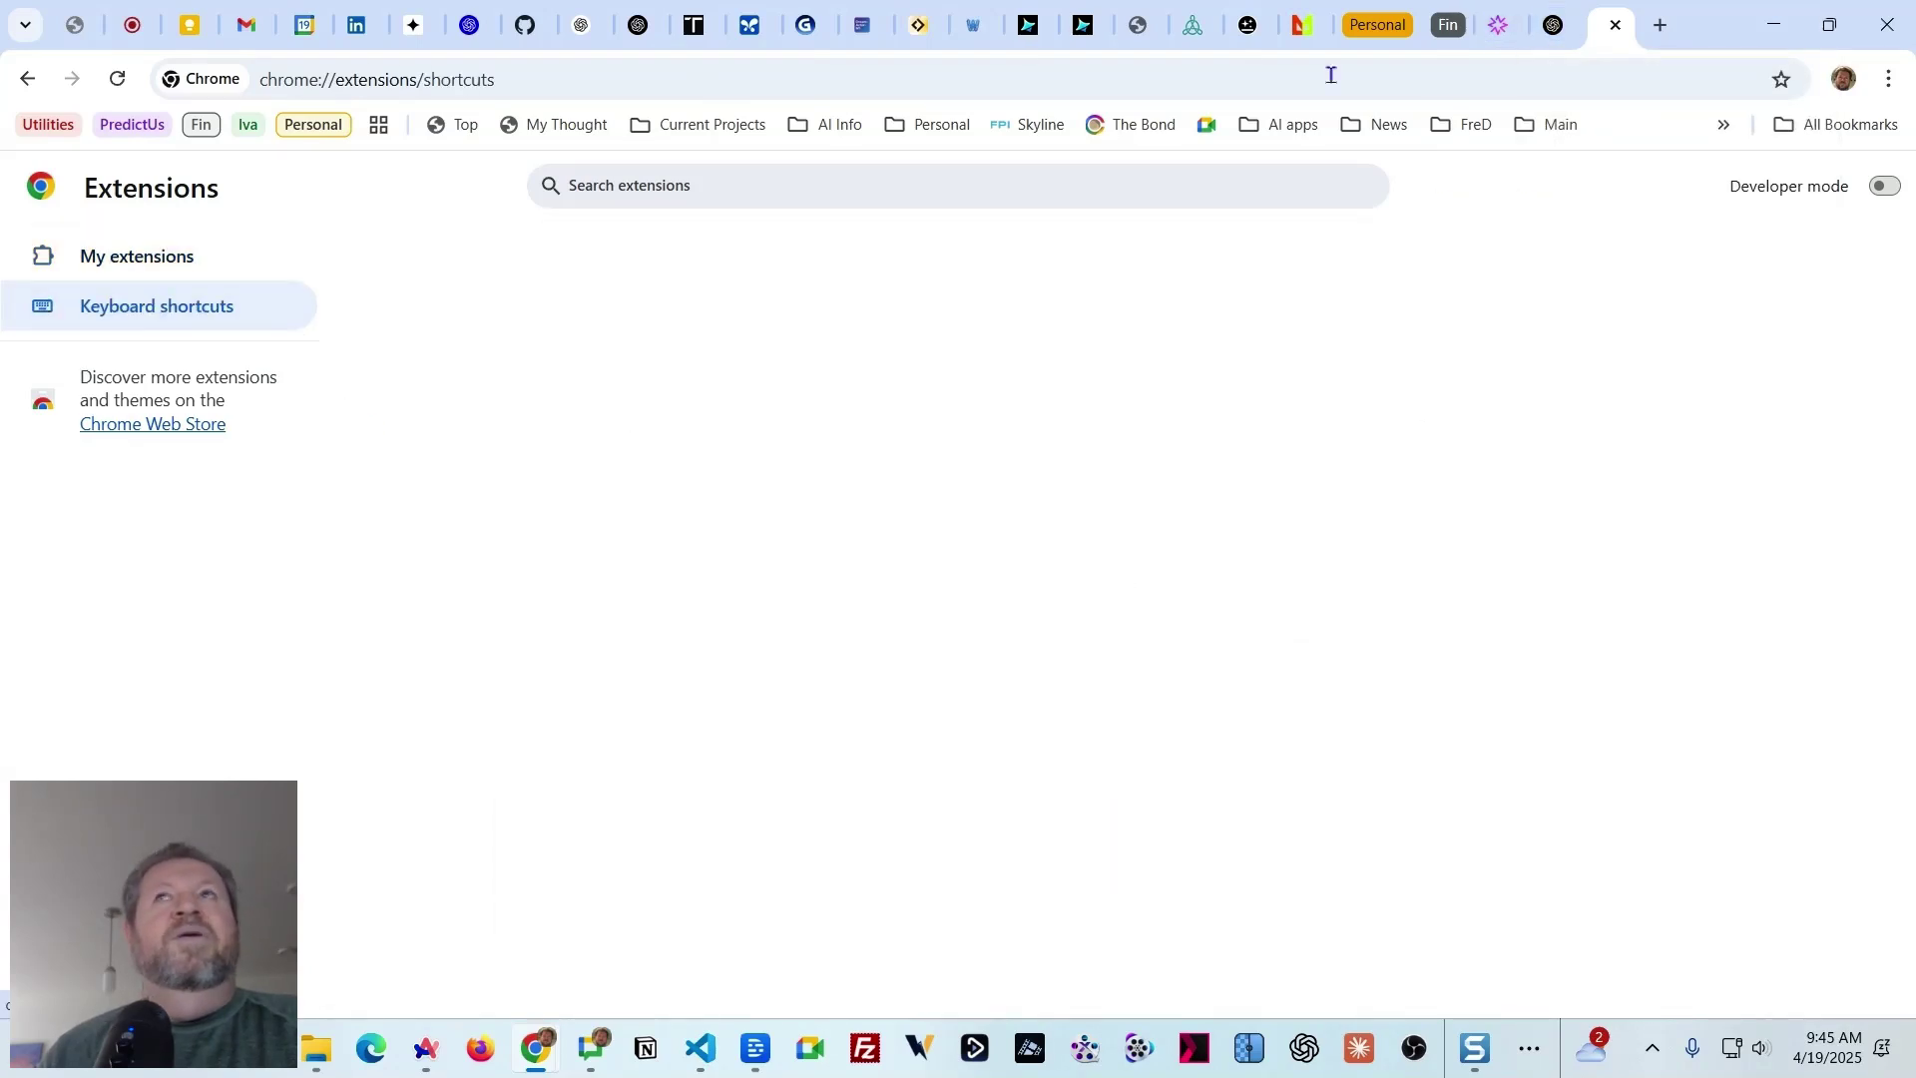
Reload ChatGPT twice and check the add-files menu and model list open and close
left_click(1553, 28)
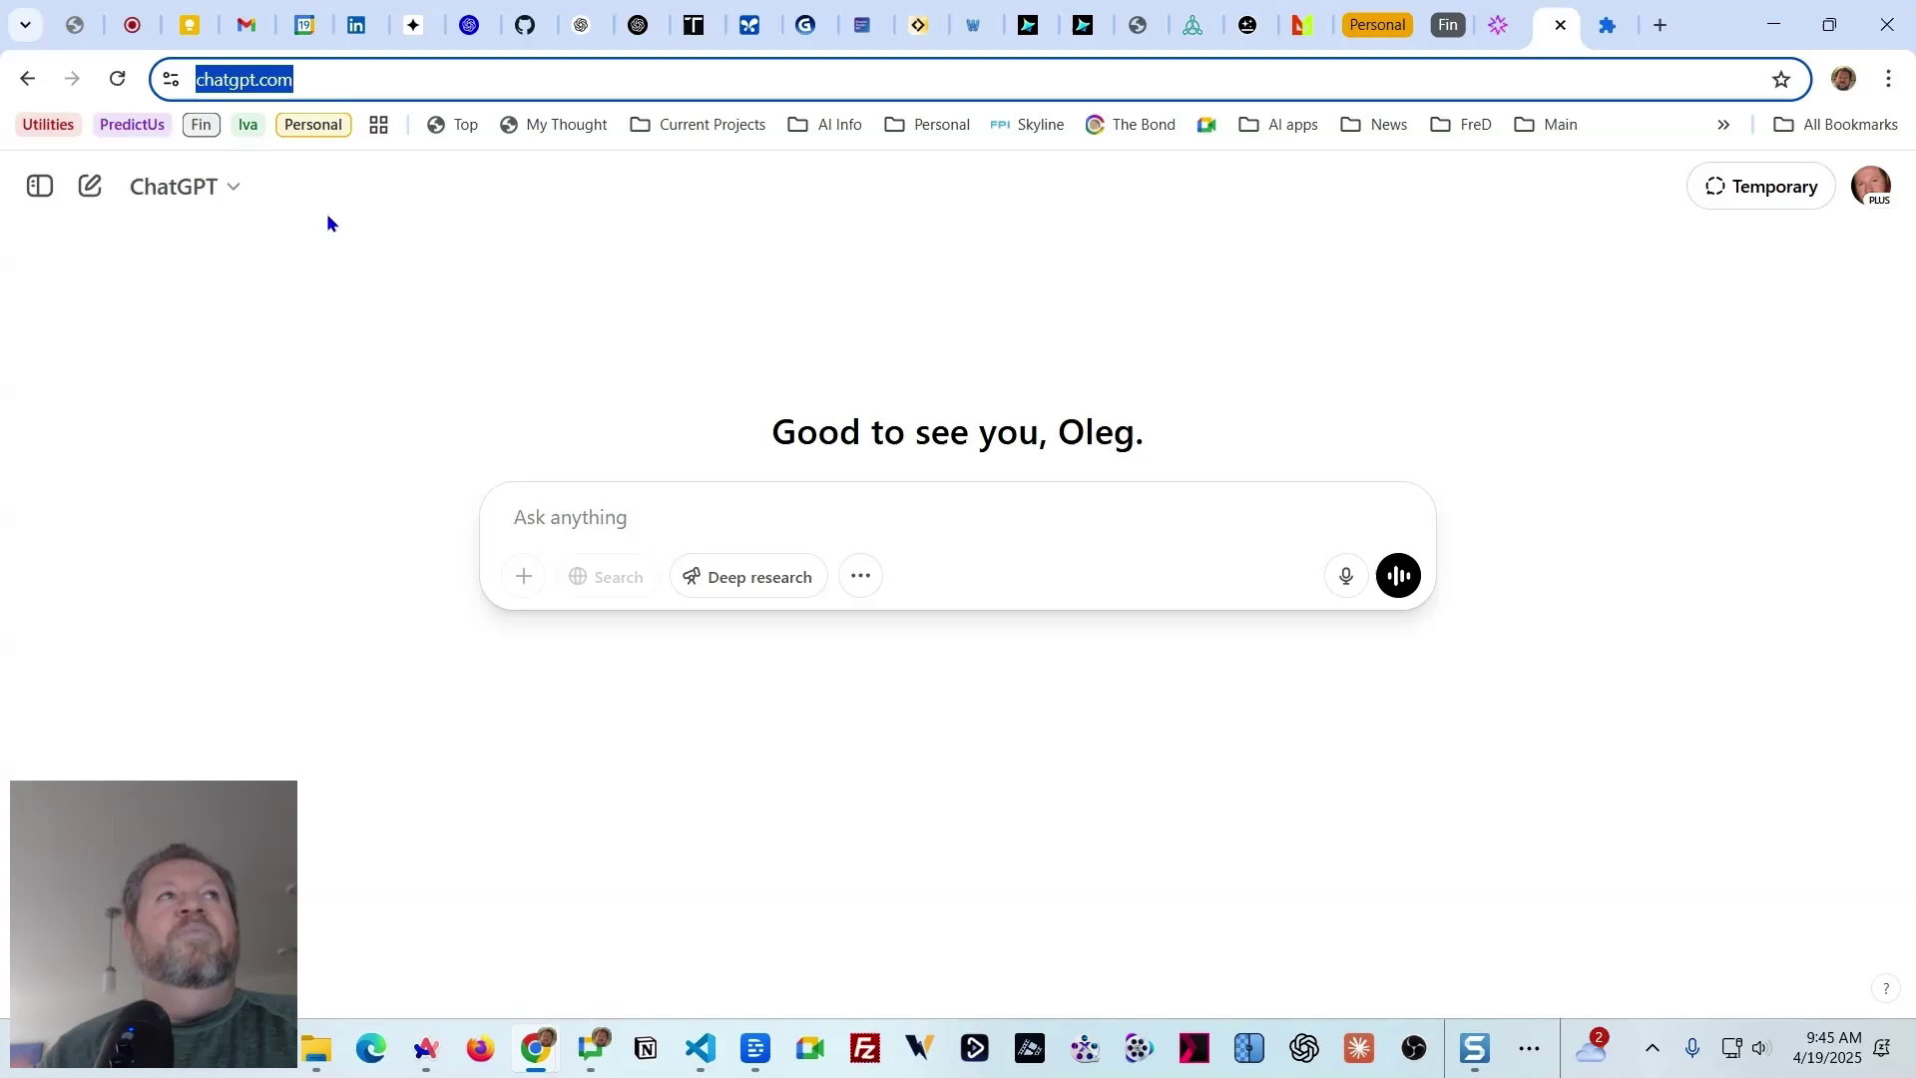
left_click(118, 78)
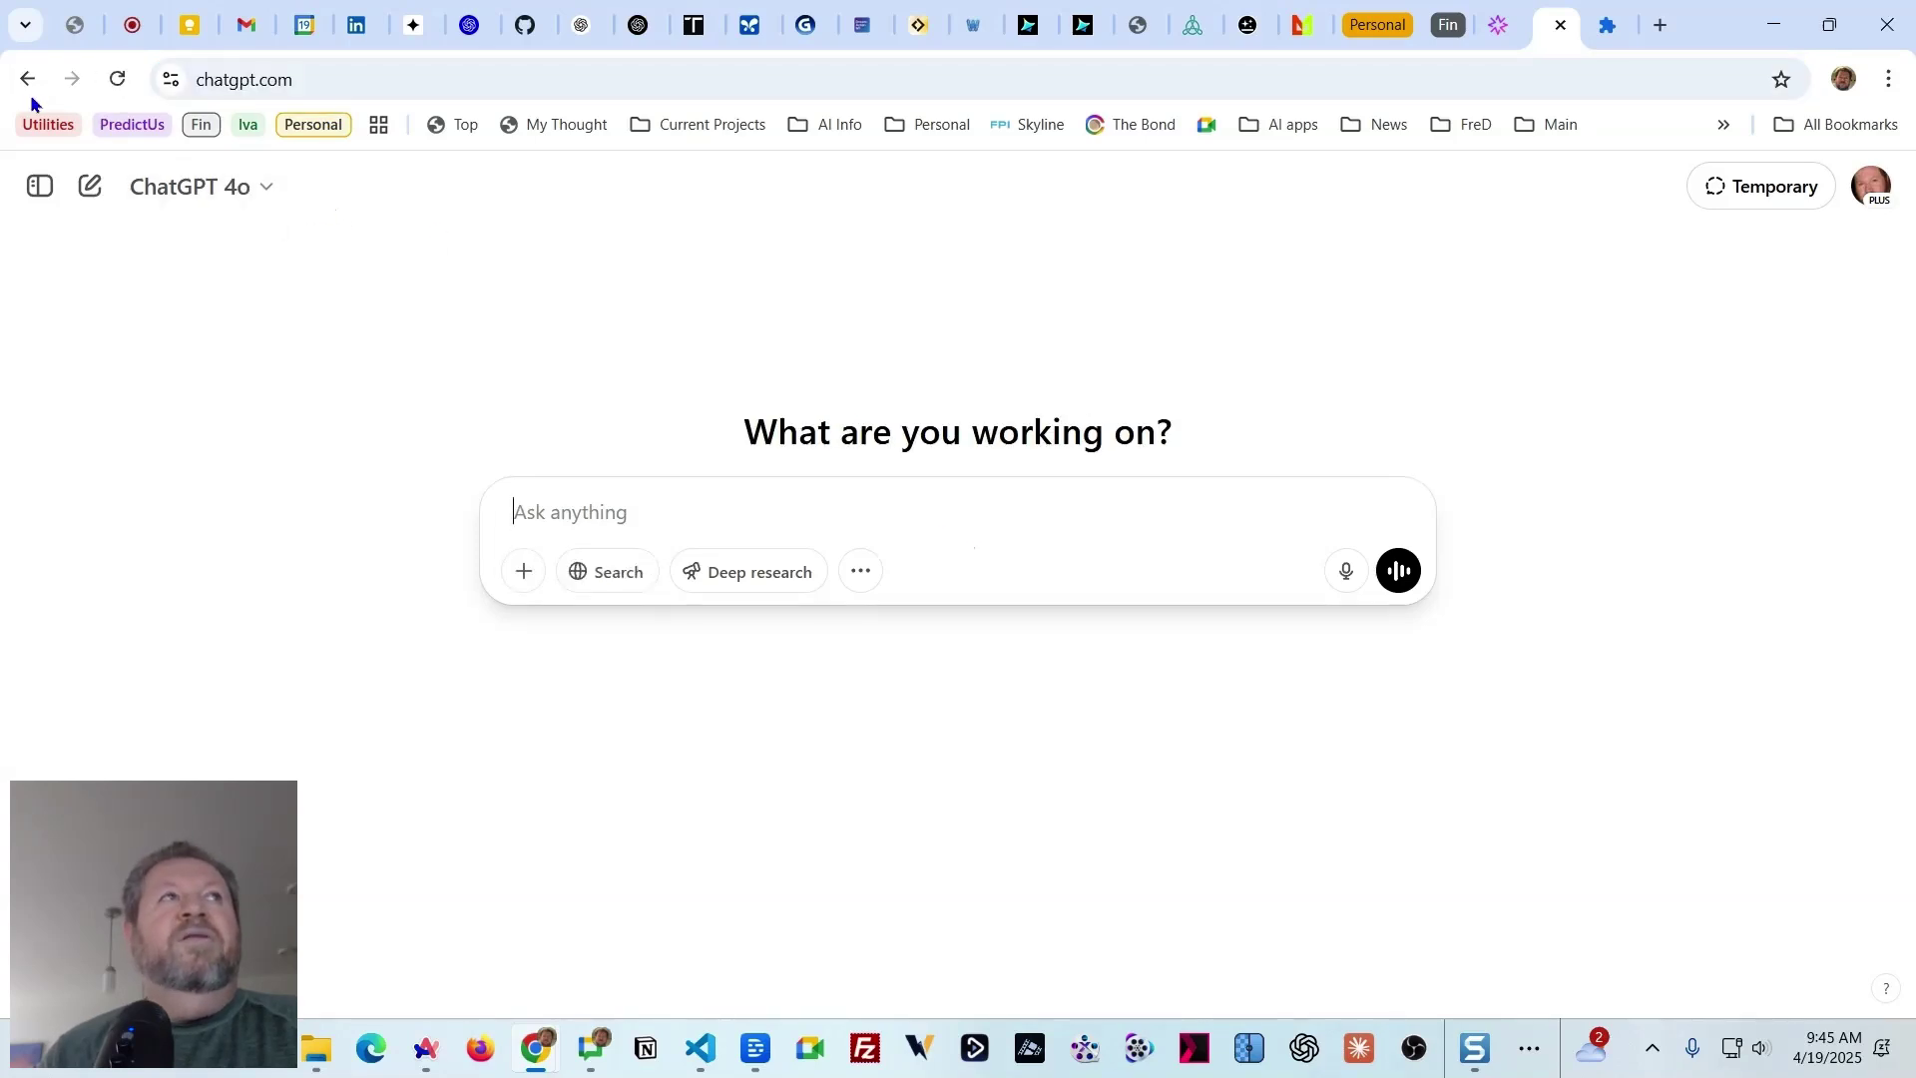
left_click(117, 80)
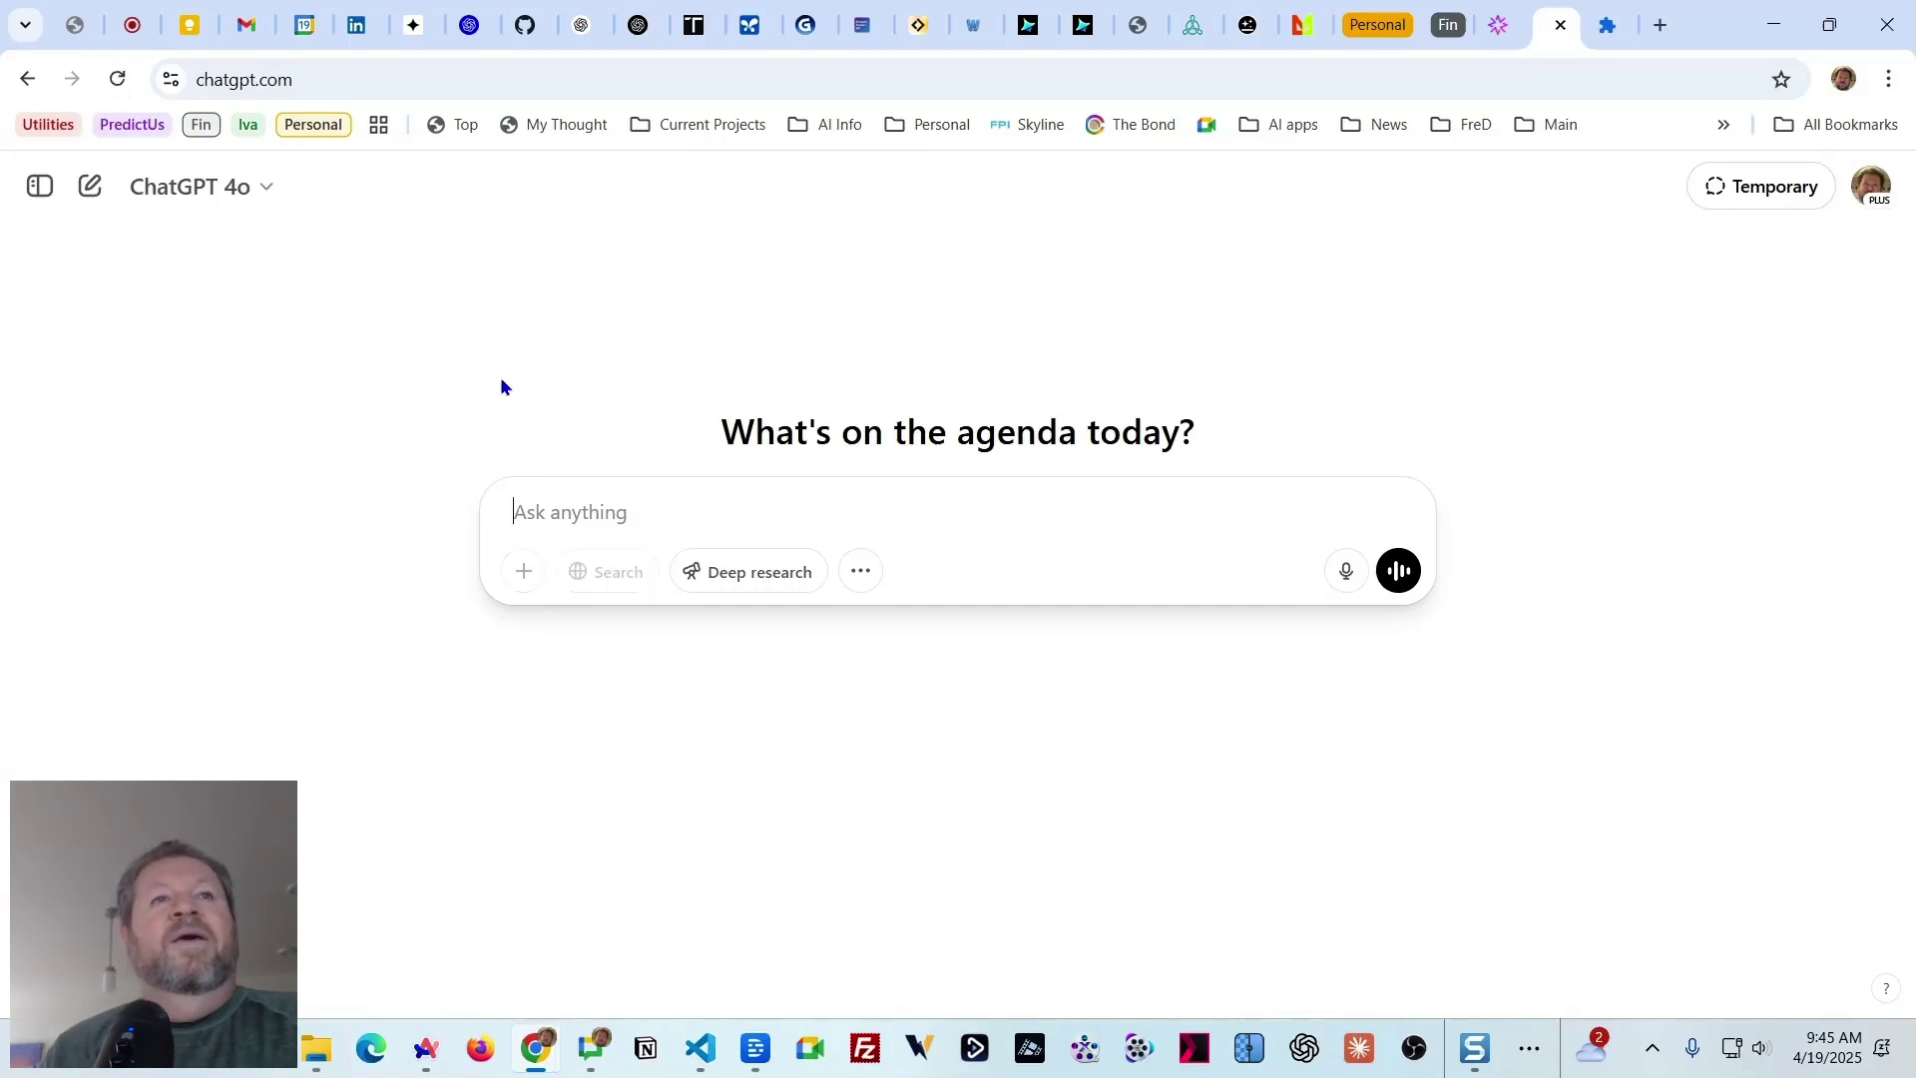
left_click(524, 573)
left_click(265, 256)
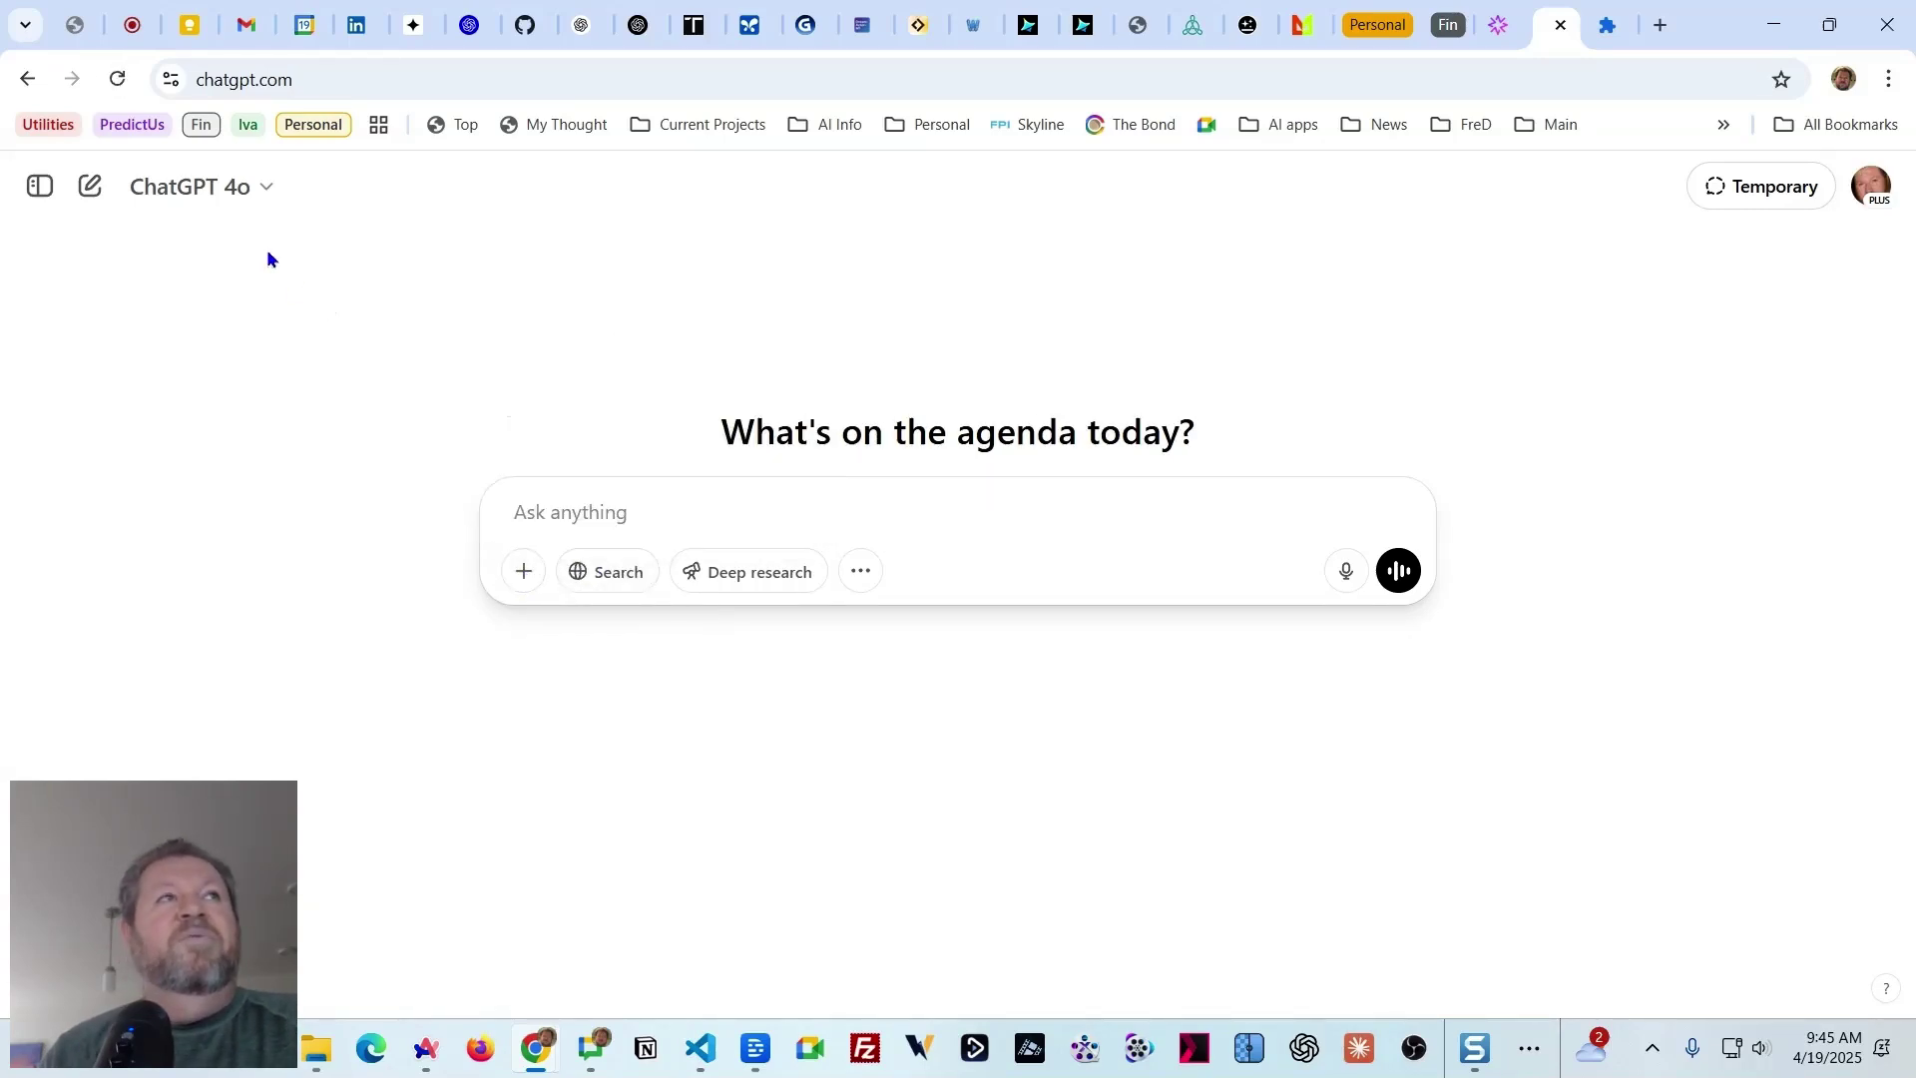
left_click(257, 192)
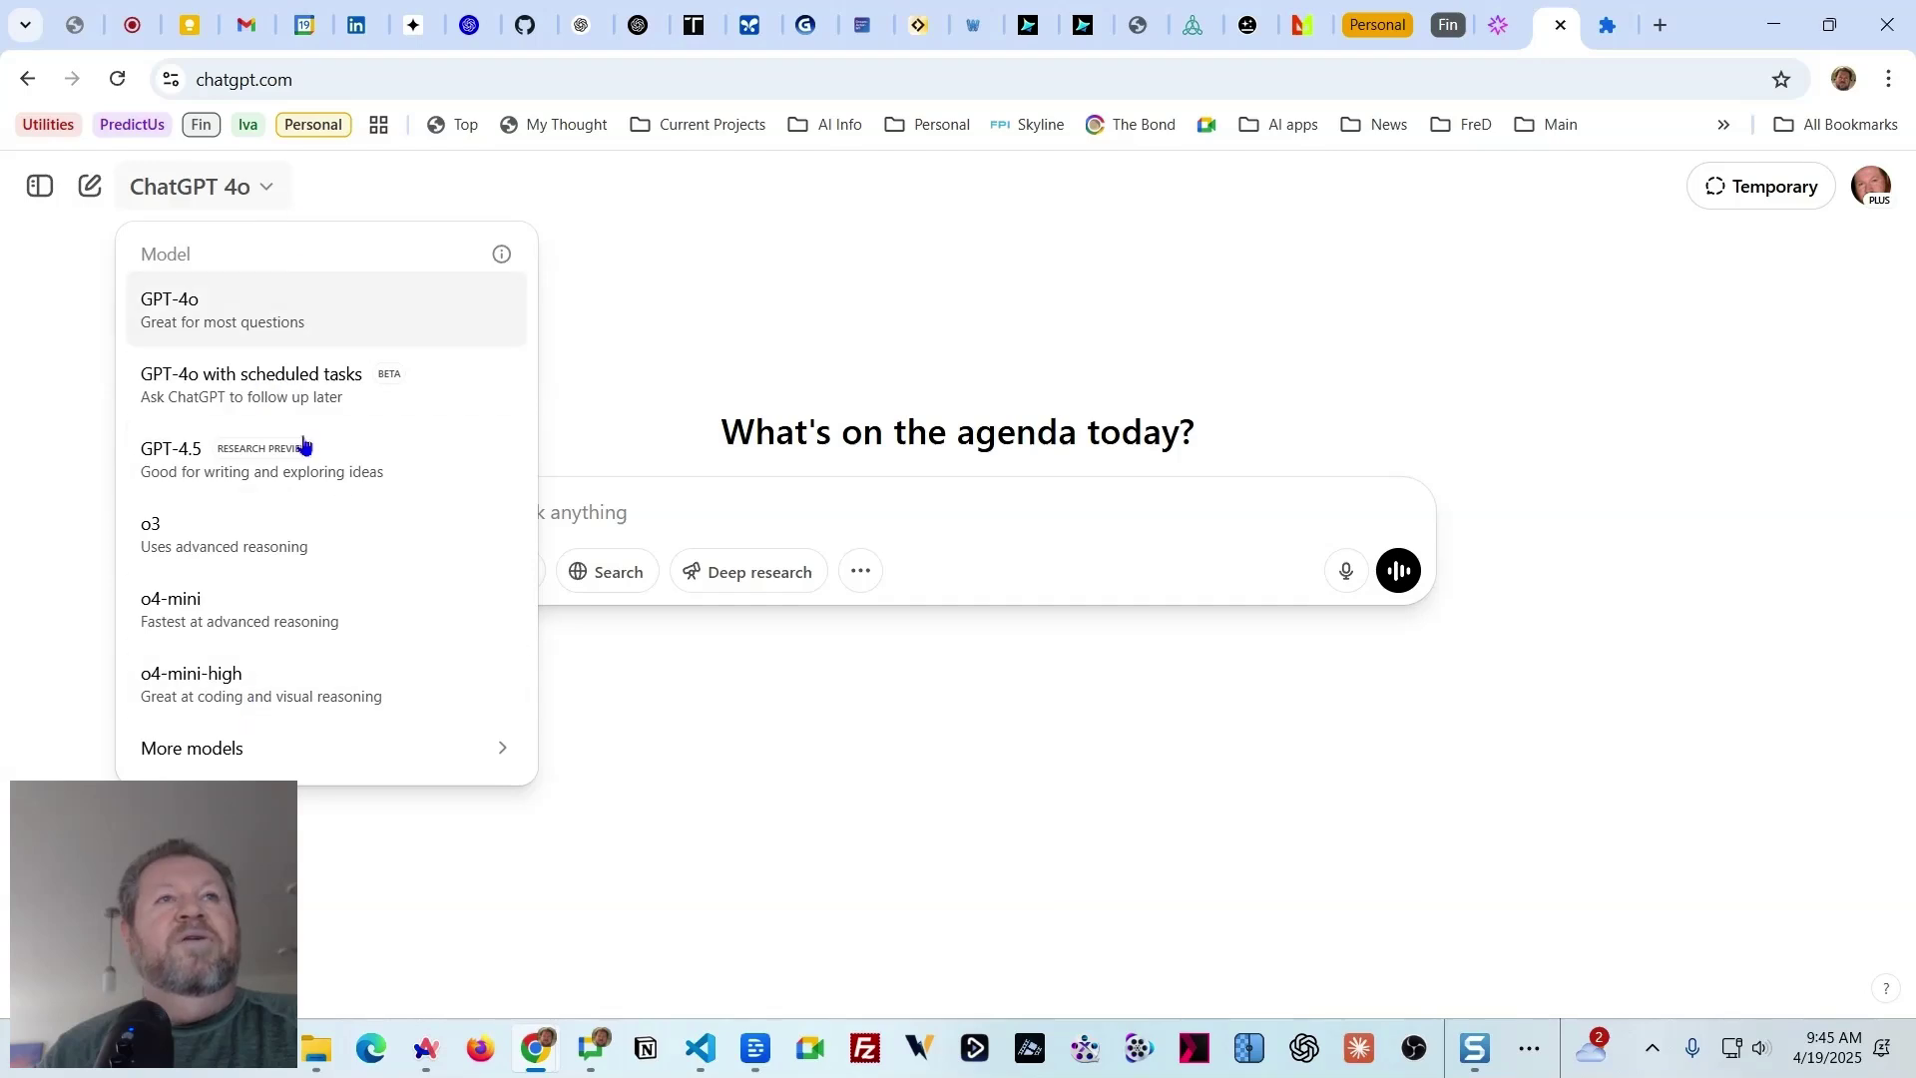
left_click(751, 236)
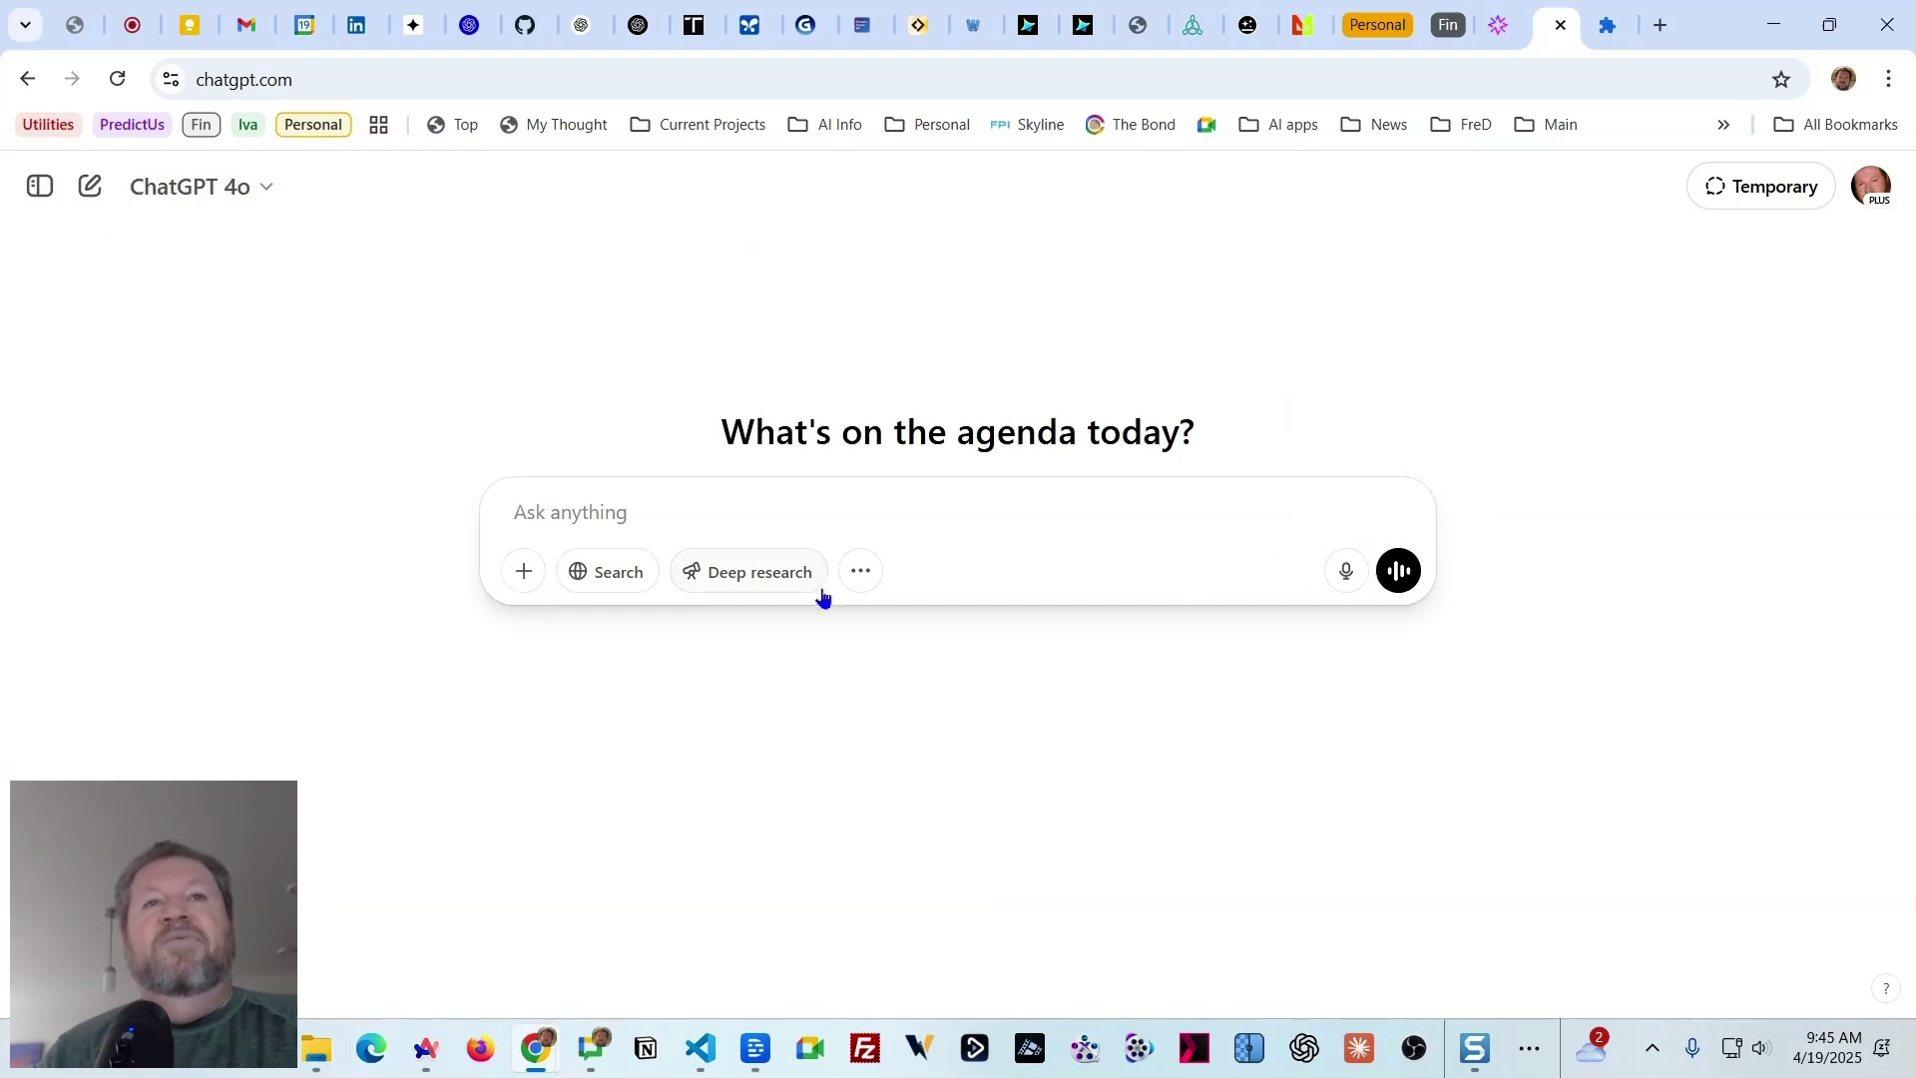
Add Canvas, turn on web search, and choose Add from Google Drive in the '+' menu
left_click(860, 589)
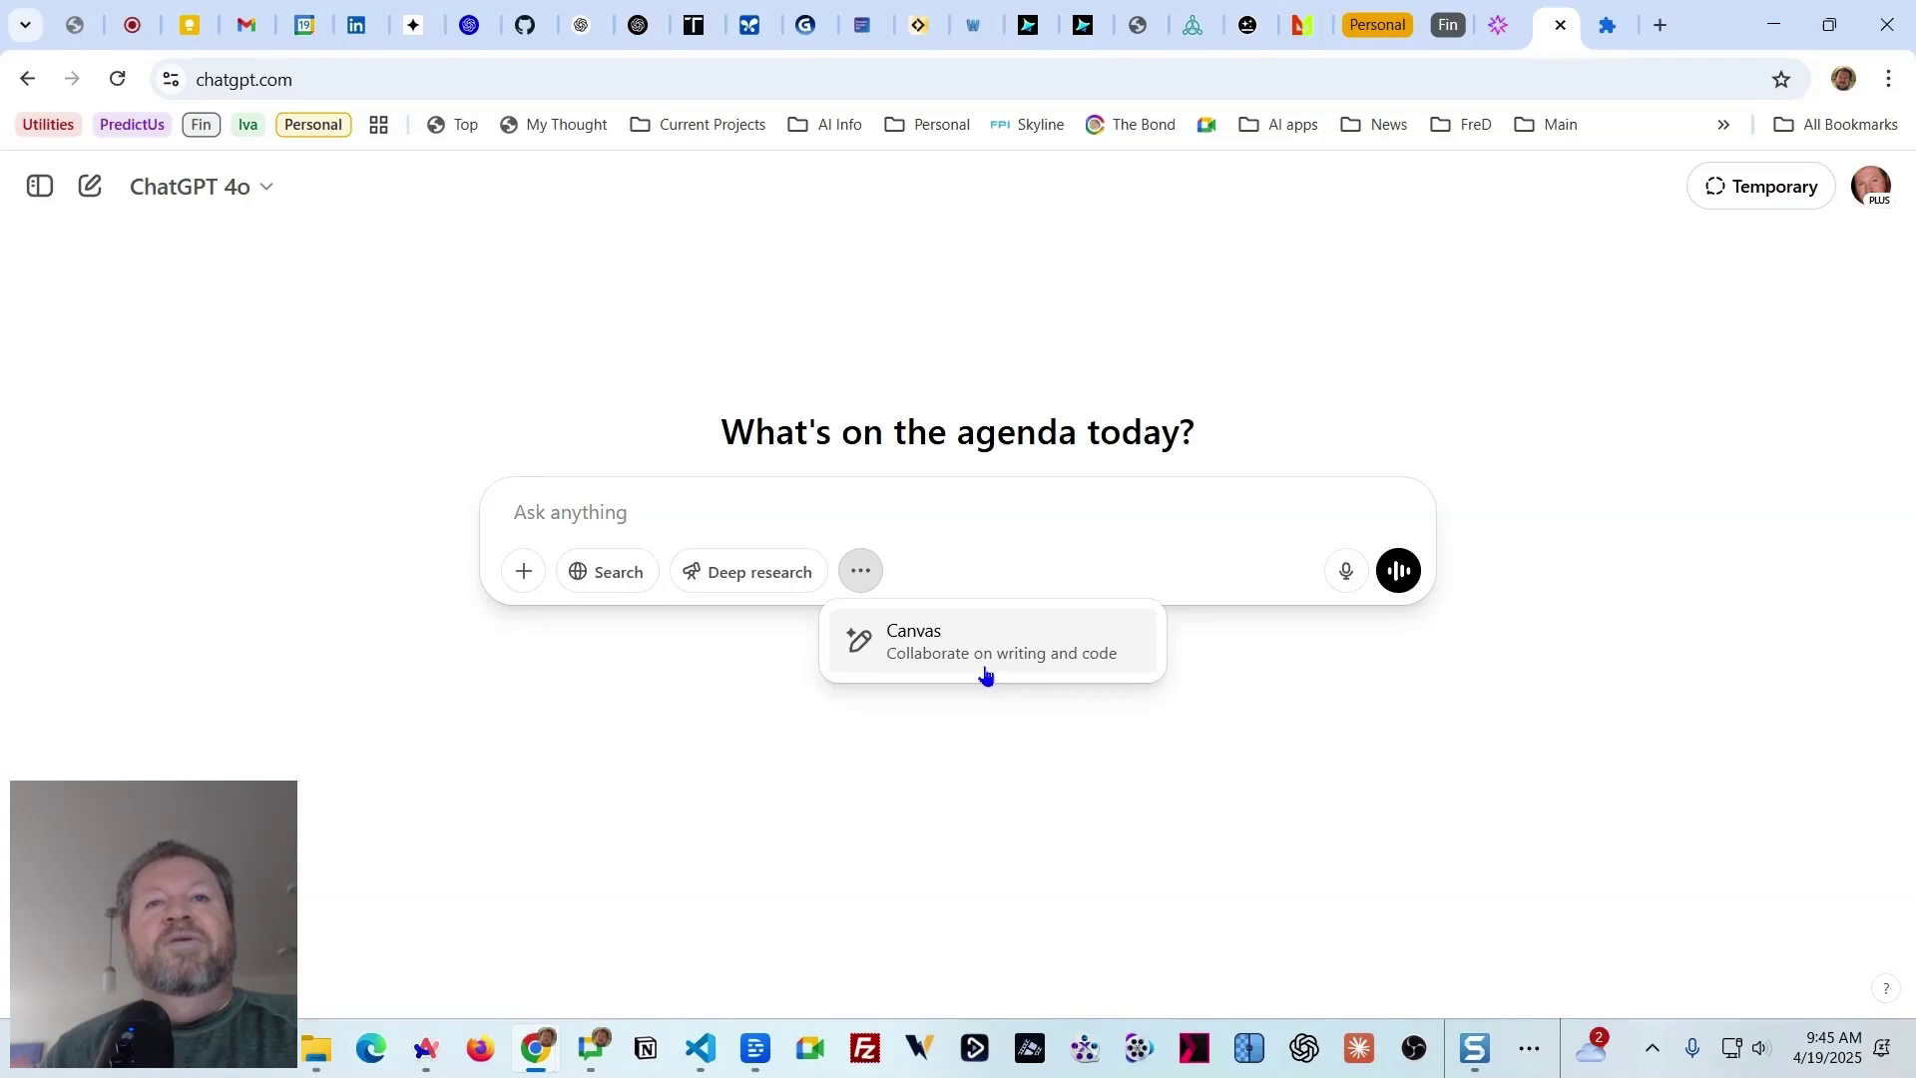
left_click(1053, 635)
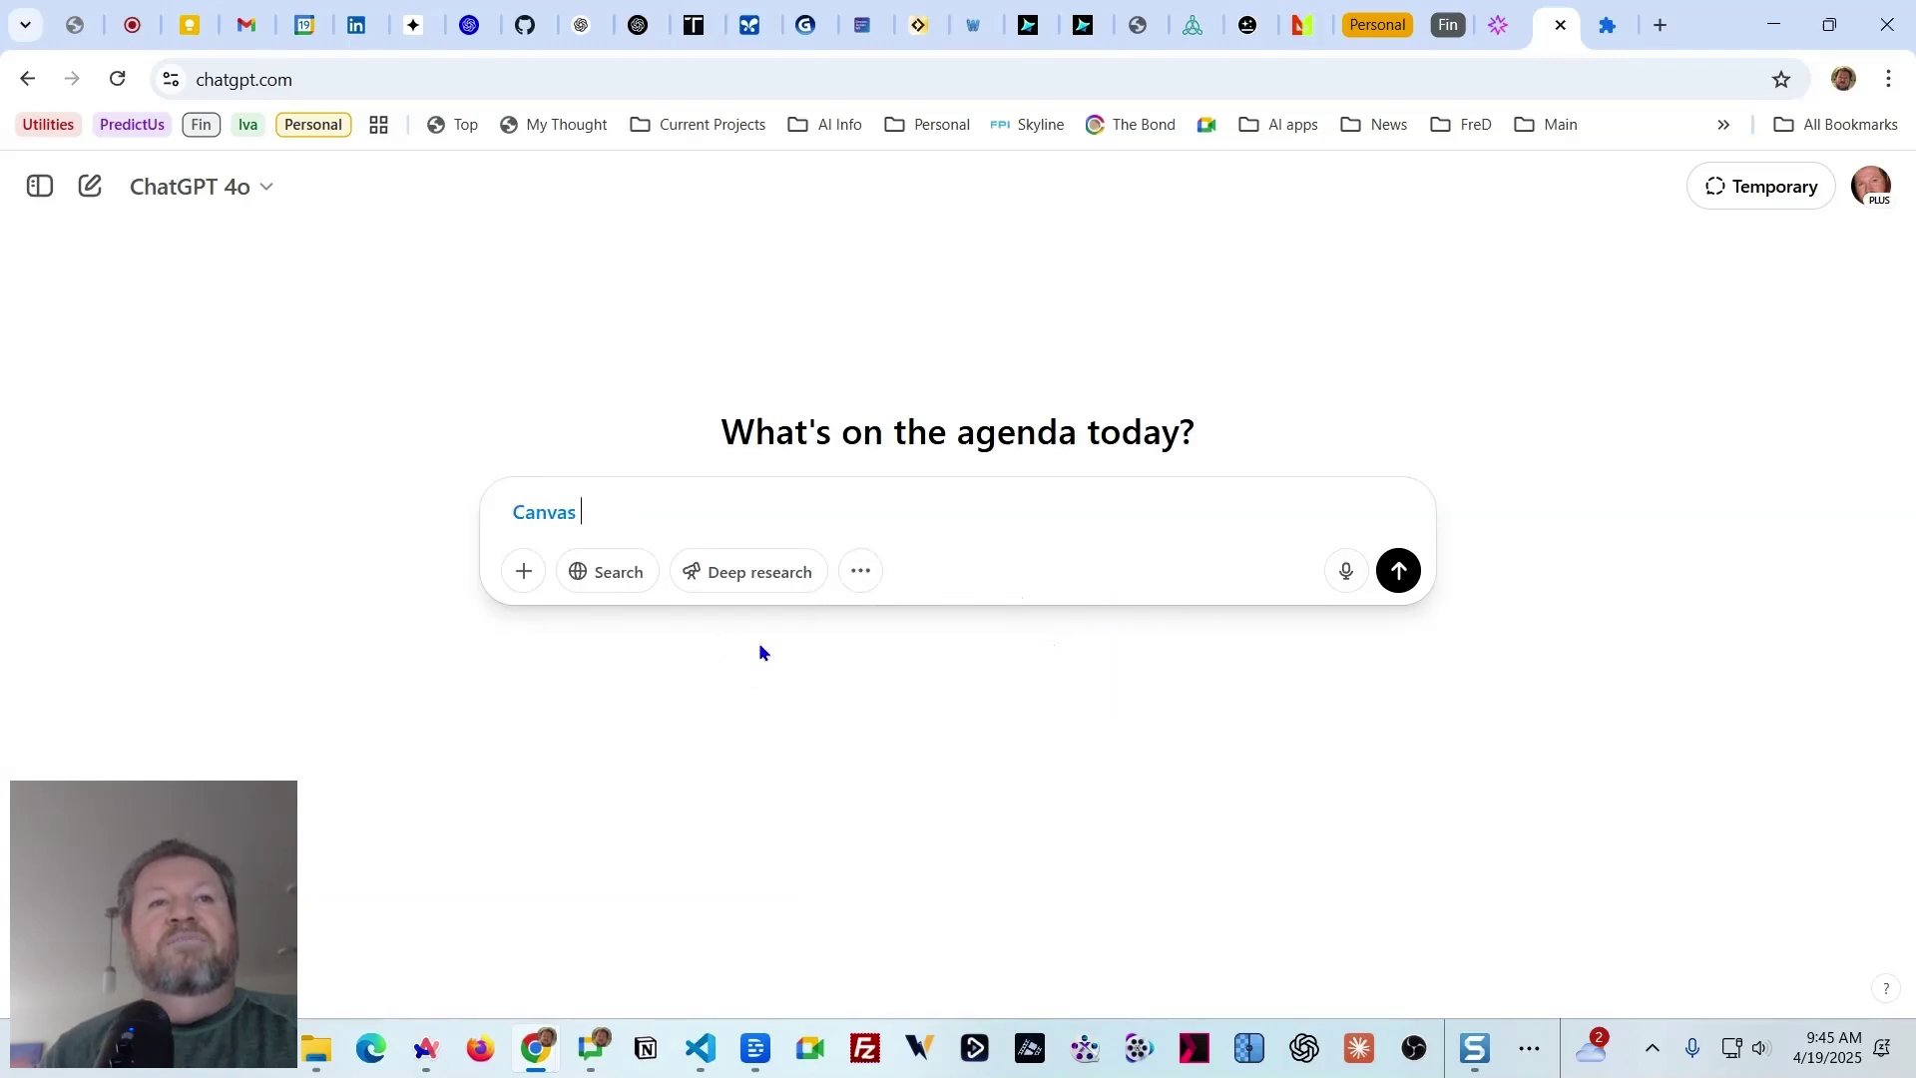
left_click(622, 576)
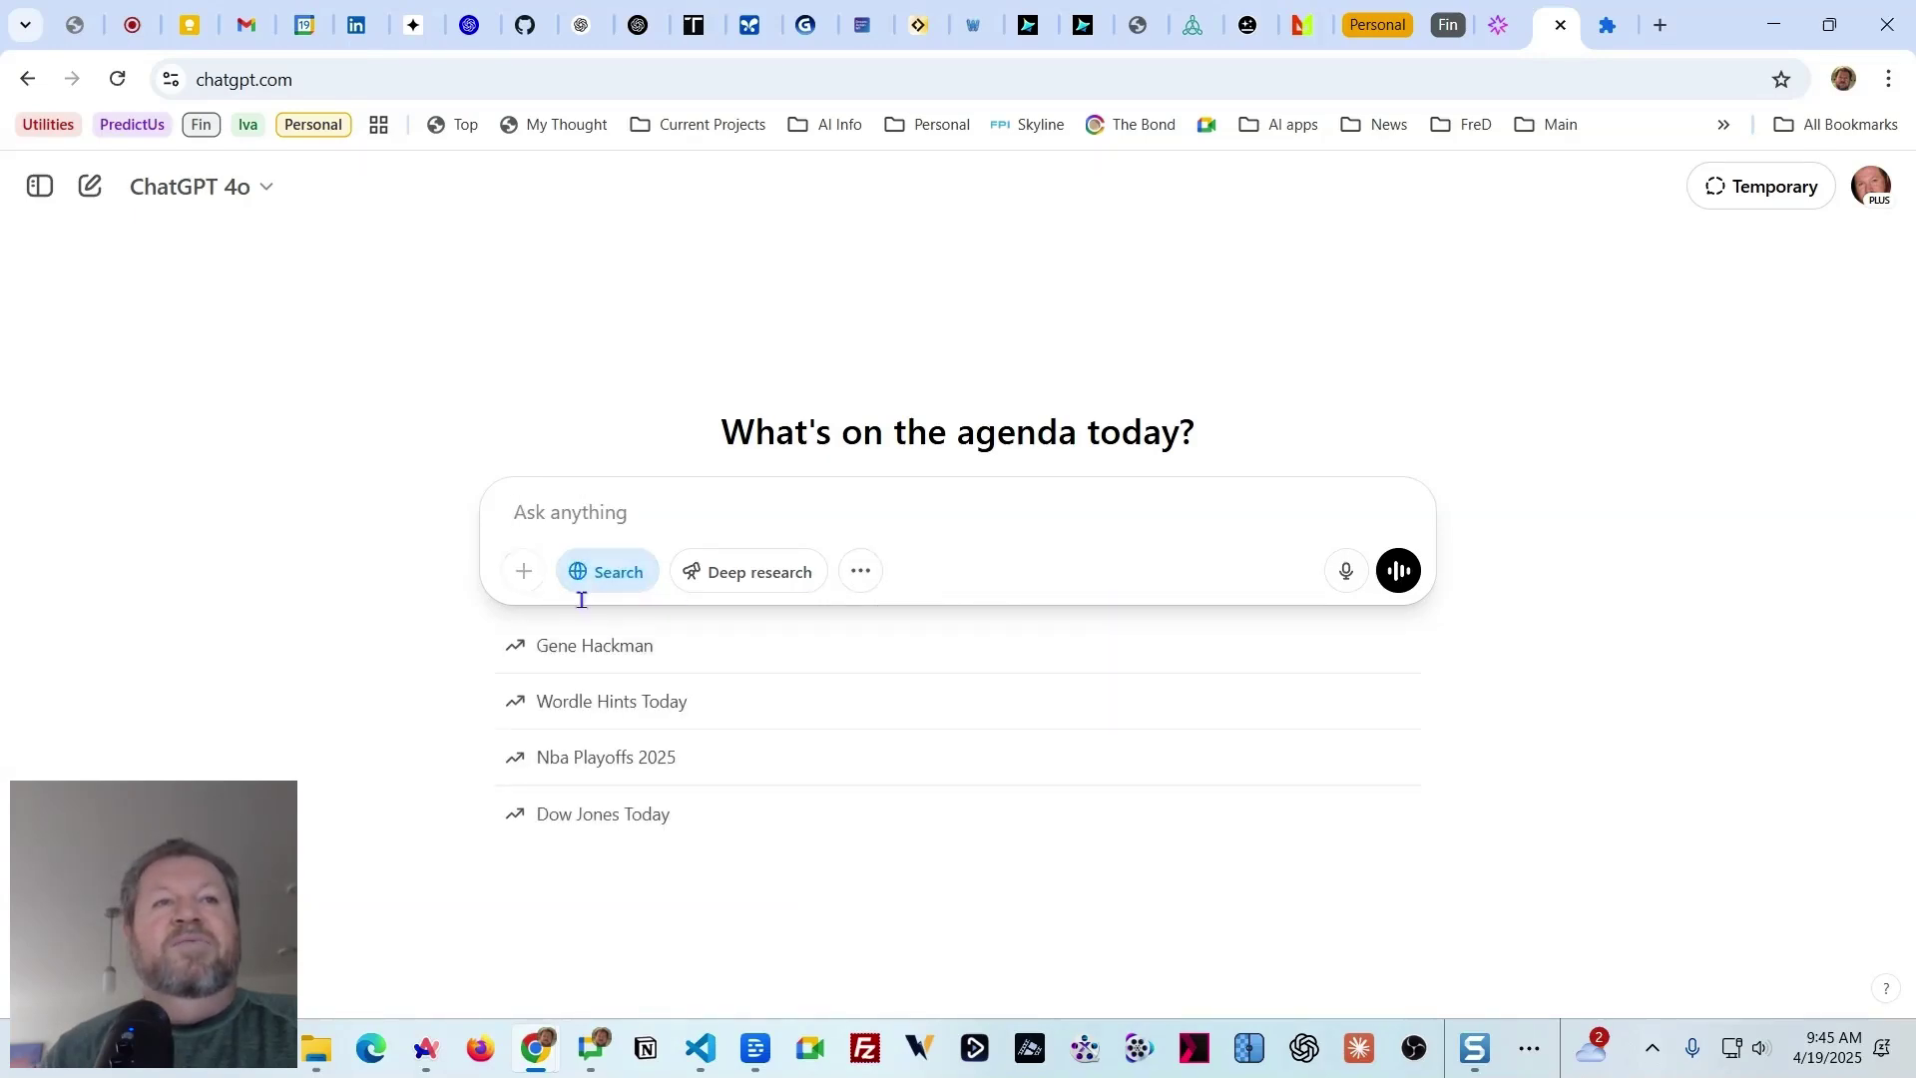
left_click(522, 571)
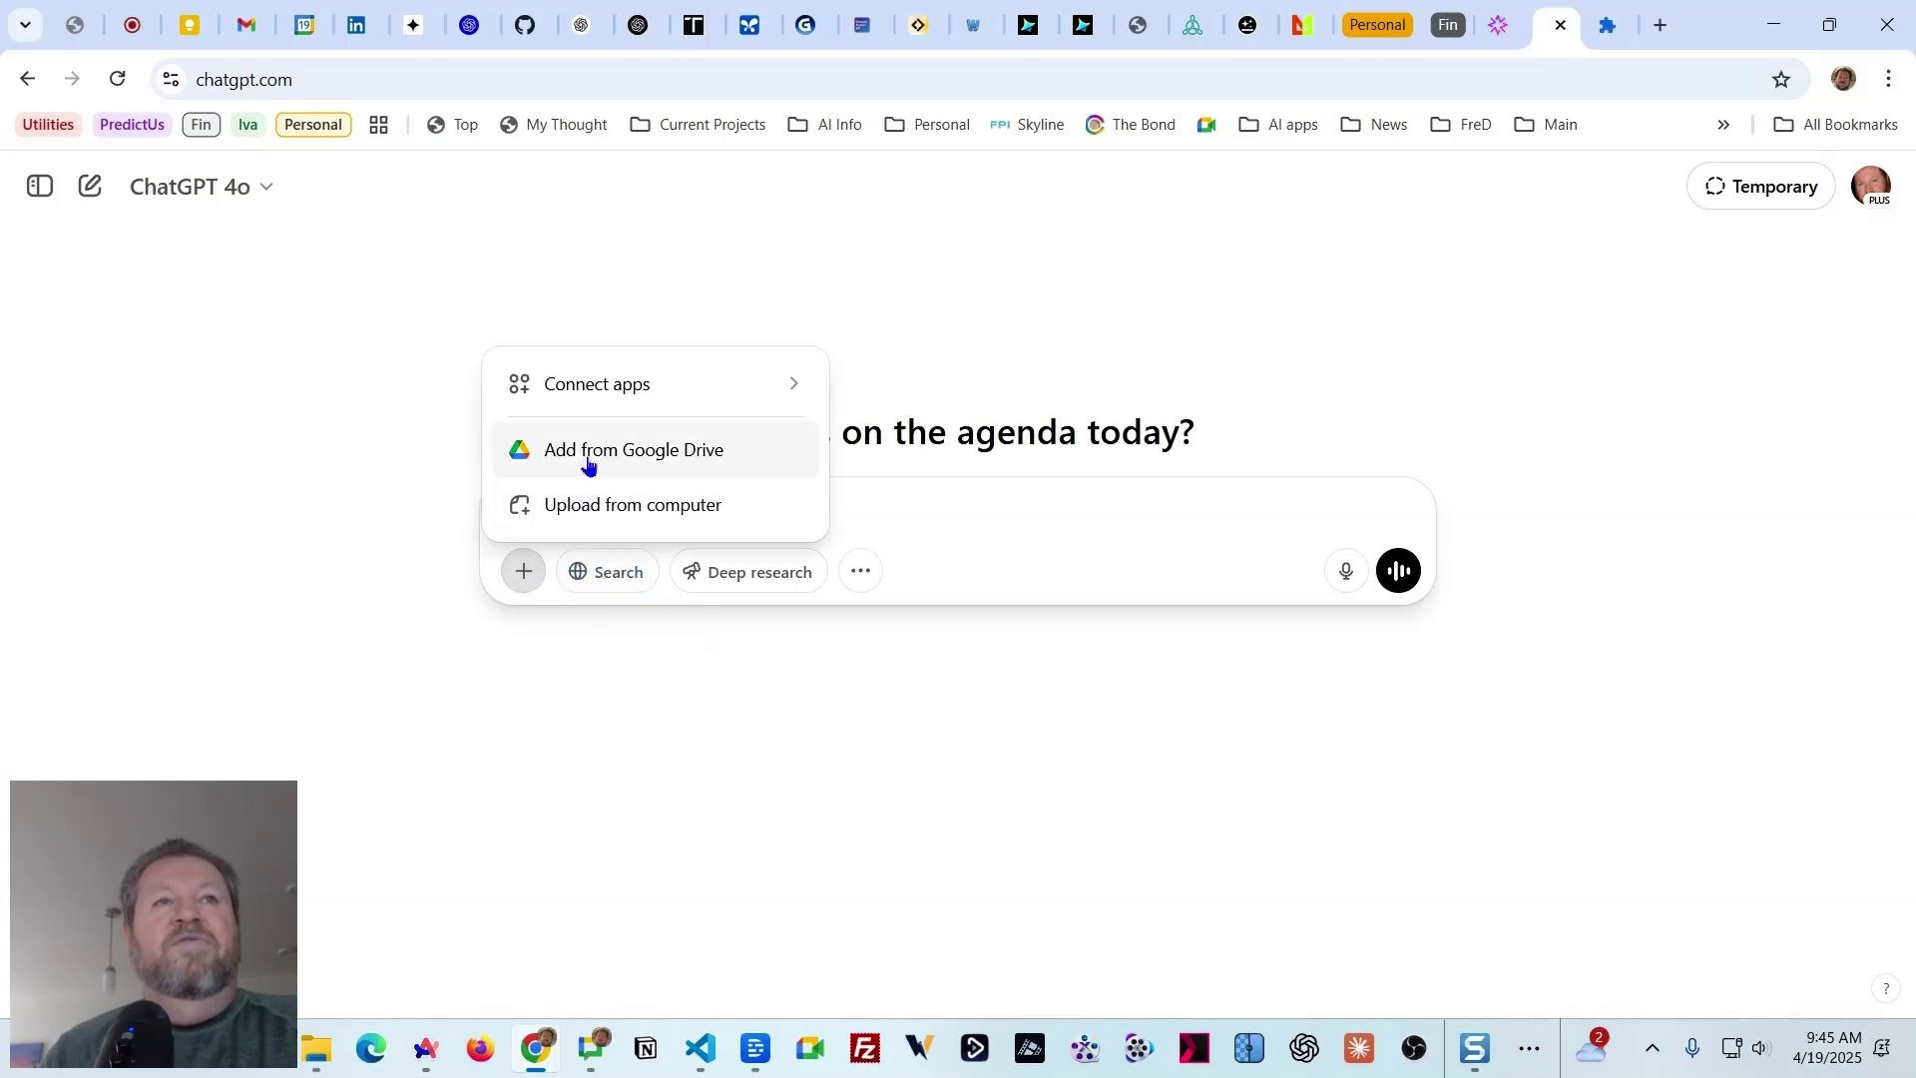
left_click(588, 463)
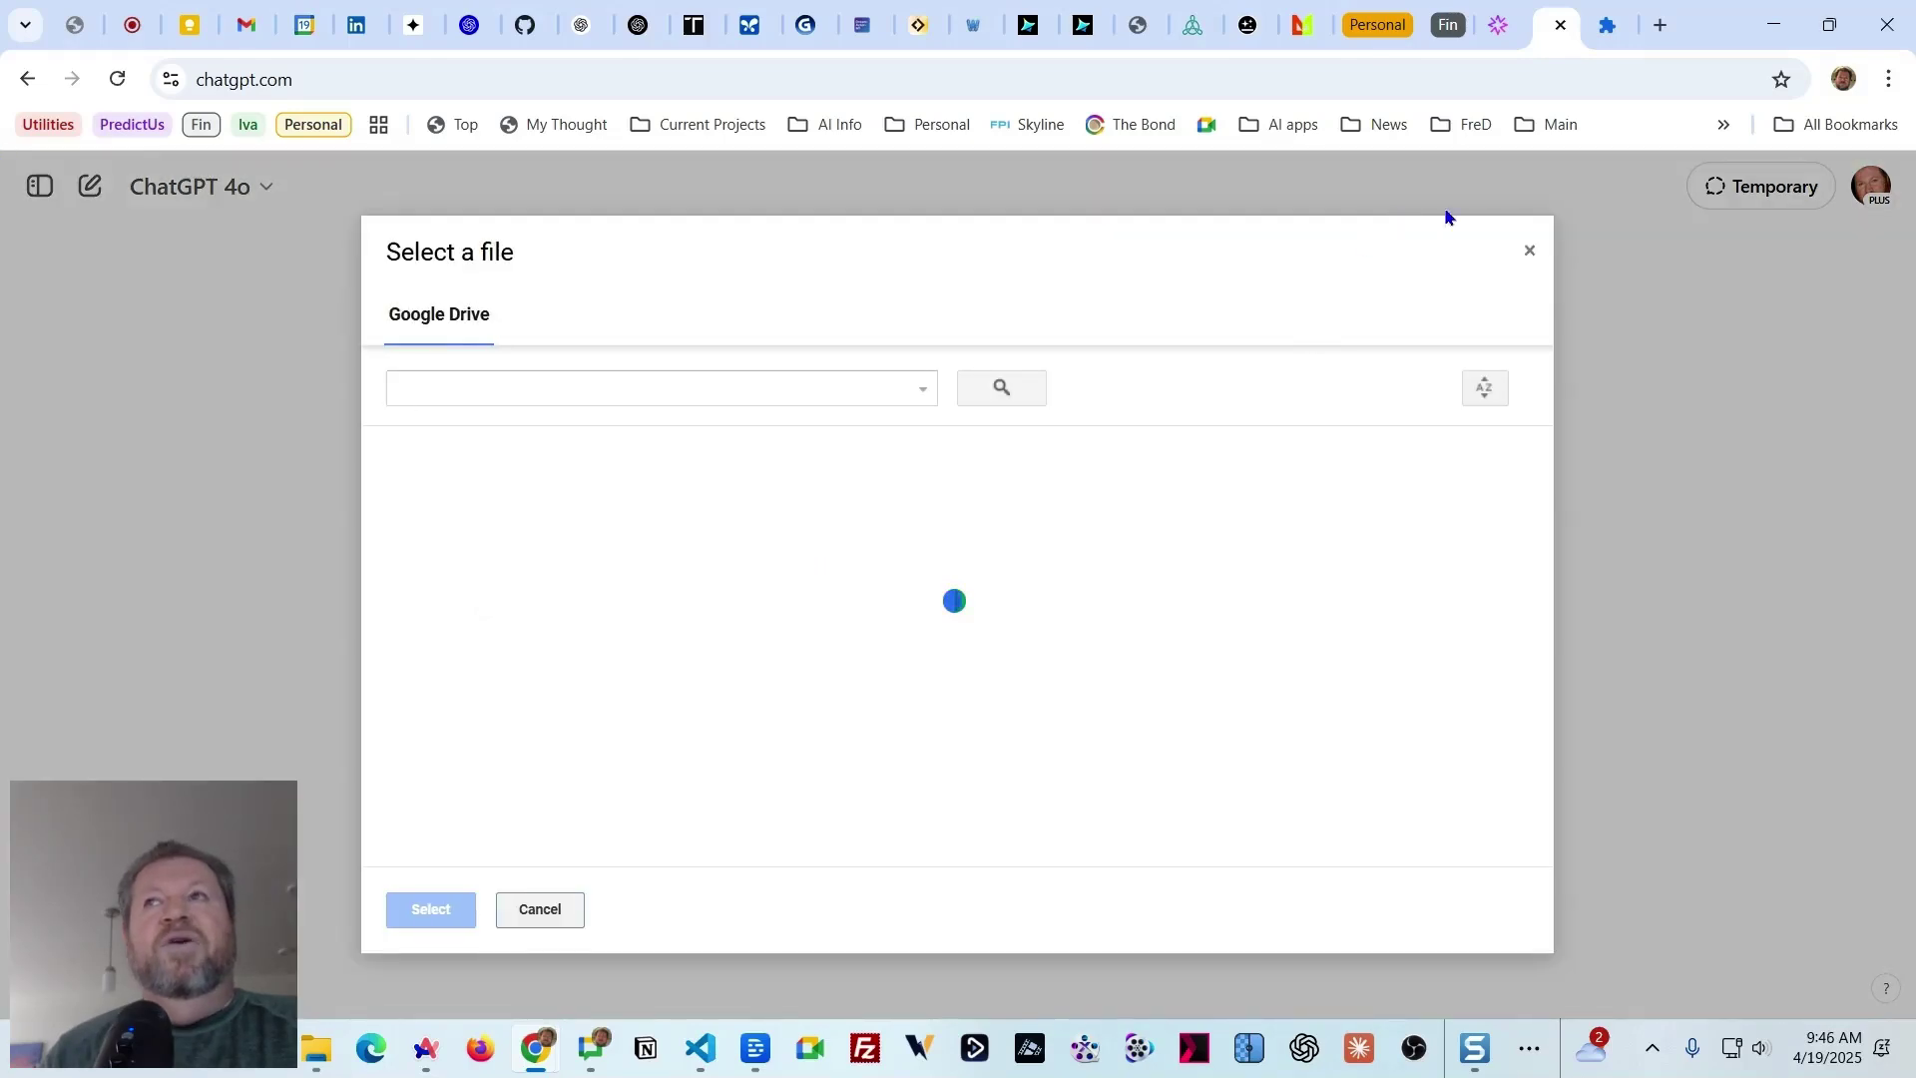
Close the Google Drive 'Select a file' picker
left_click(1532, 252)
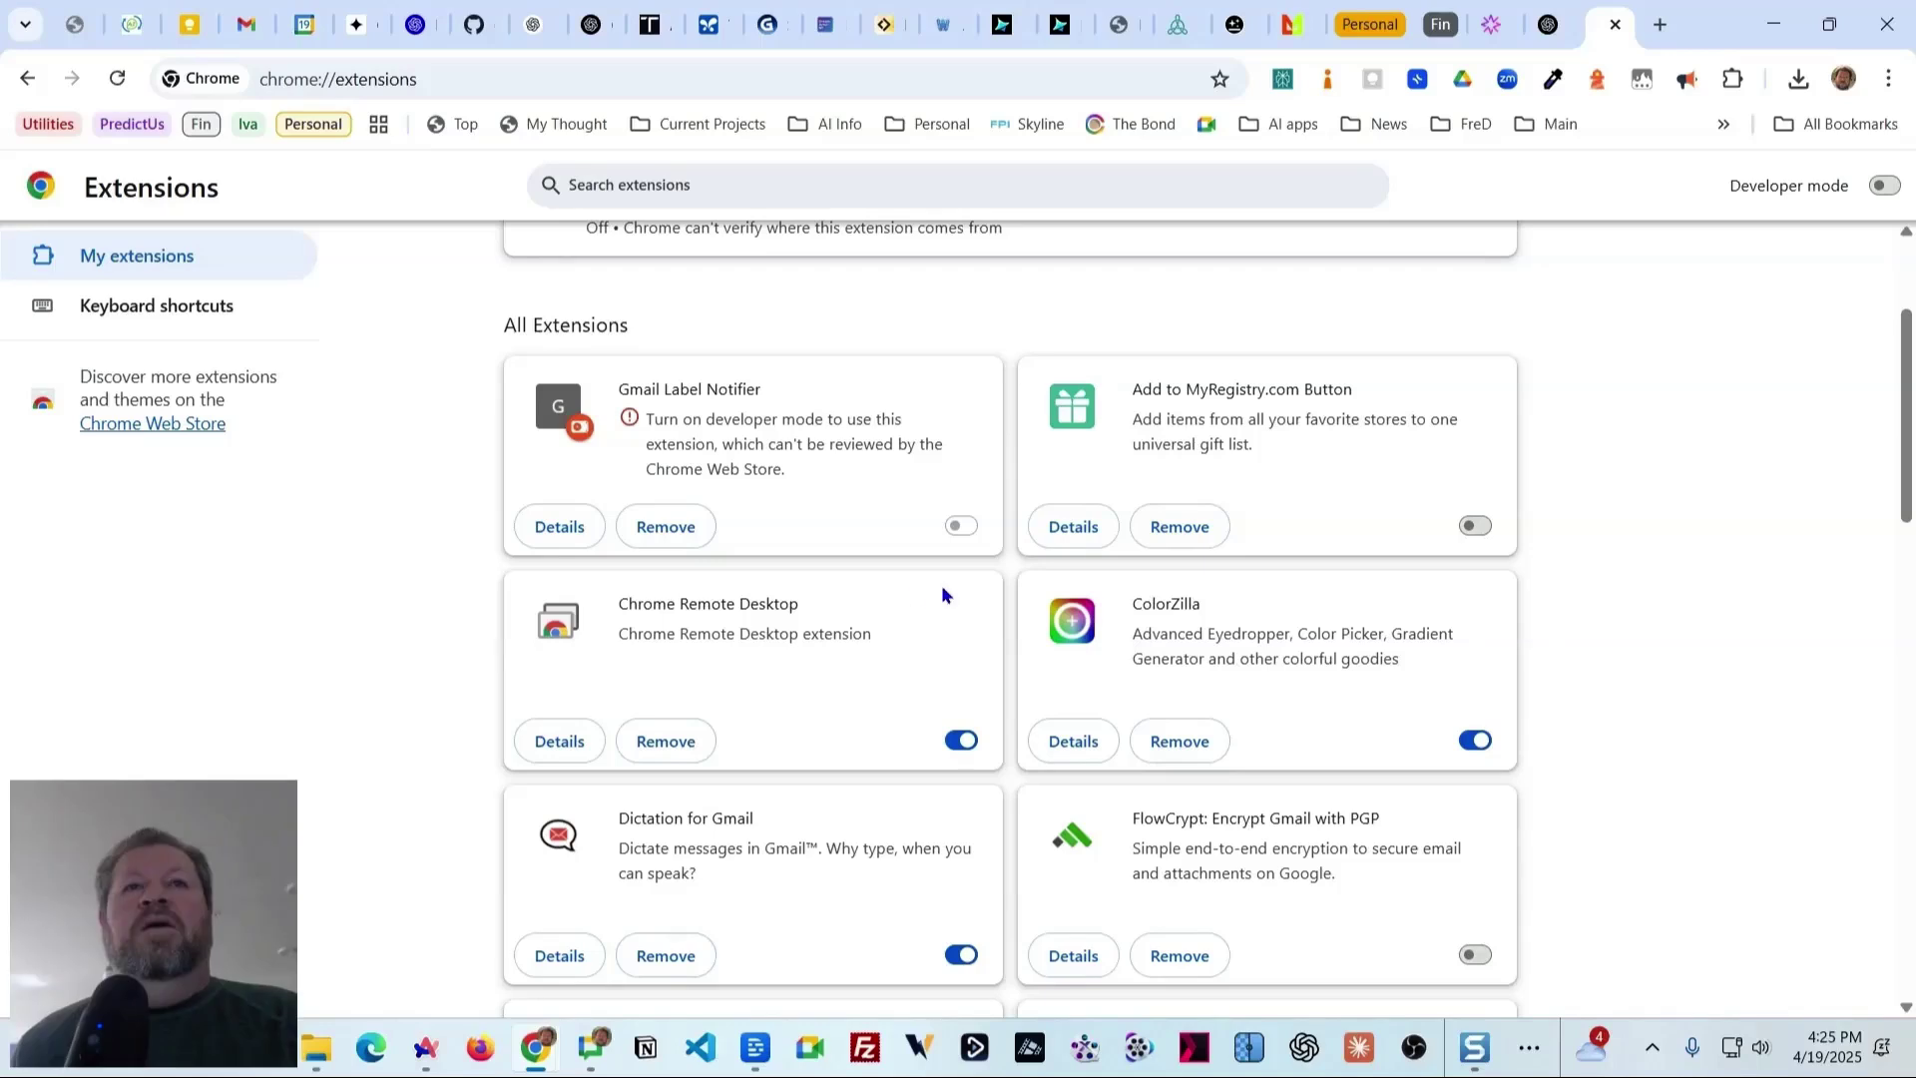
Switch off Chrome Remote Desktop and reload ChatGPT to retest the model picker
scroll(859, 583, "down", 2)
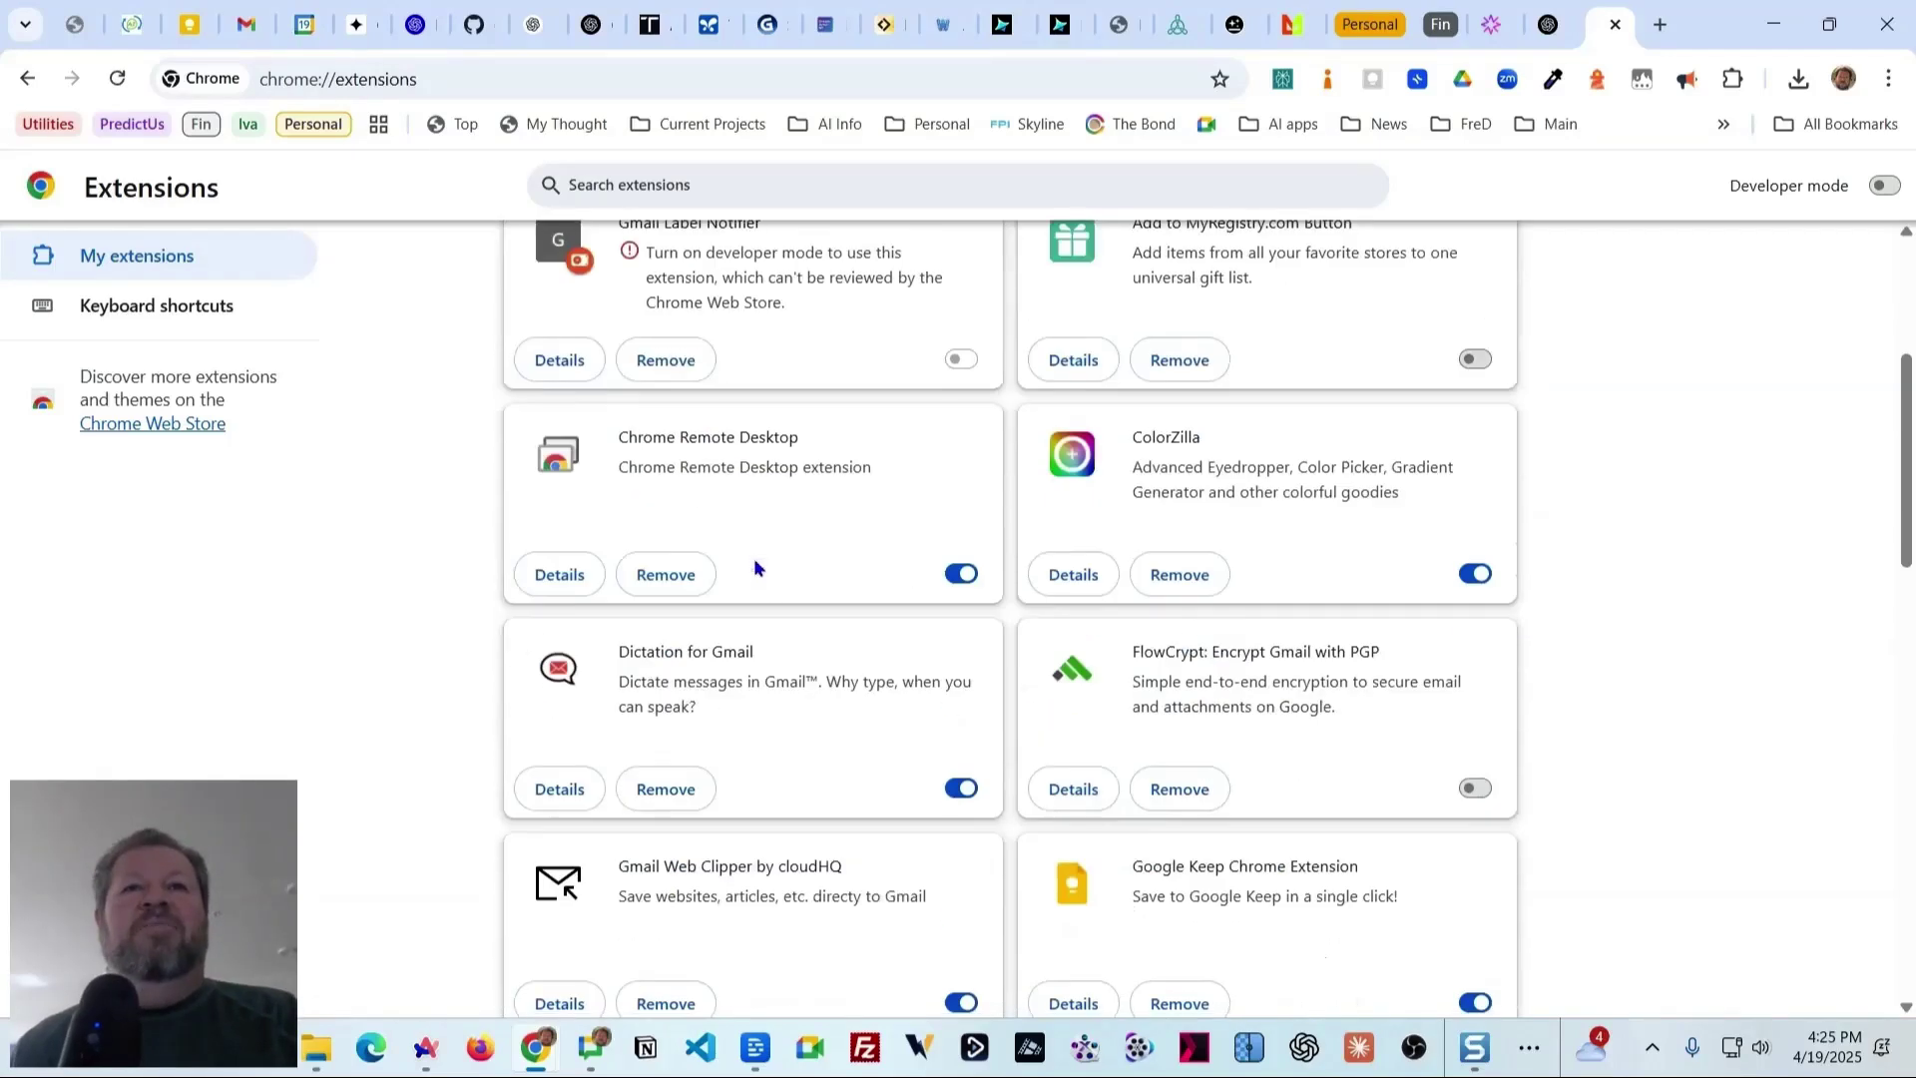
left_click(1547, 24)
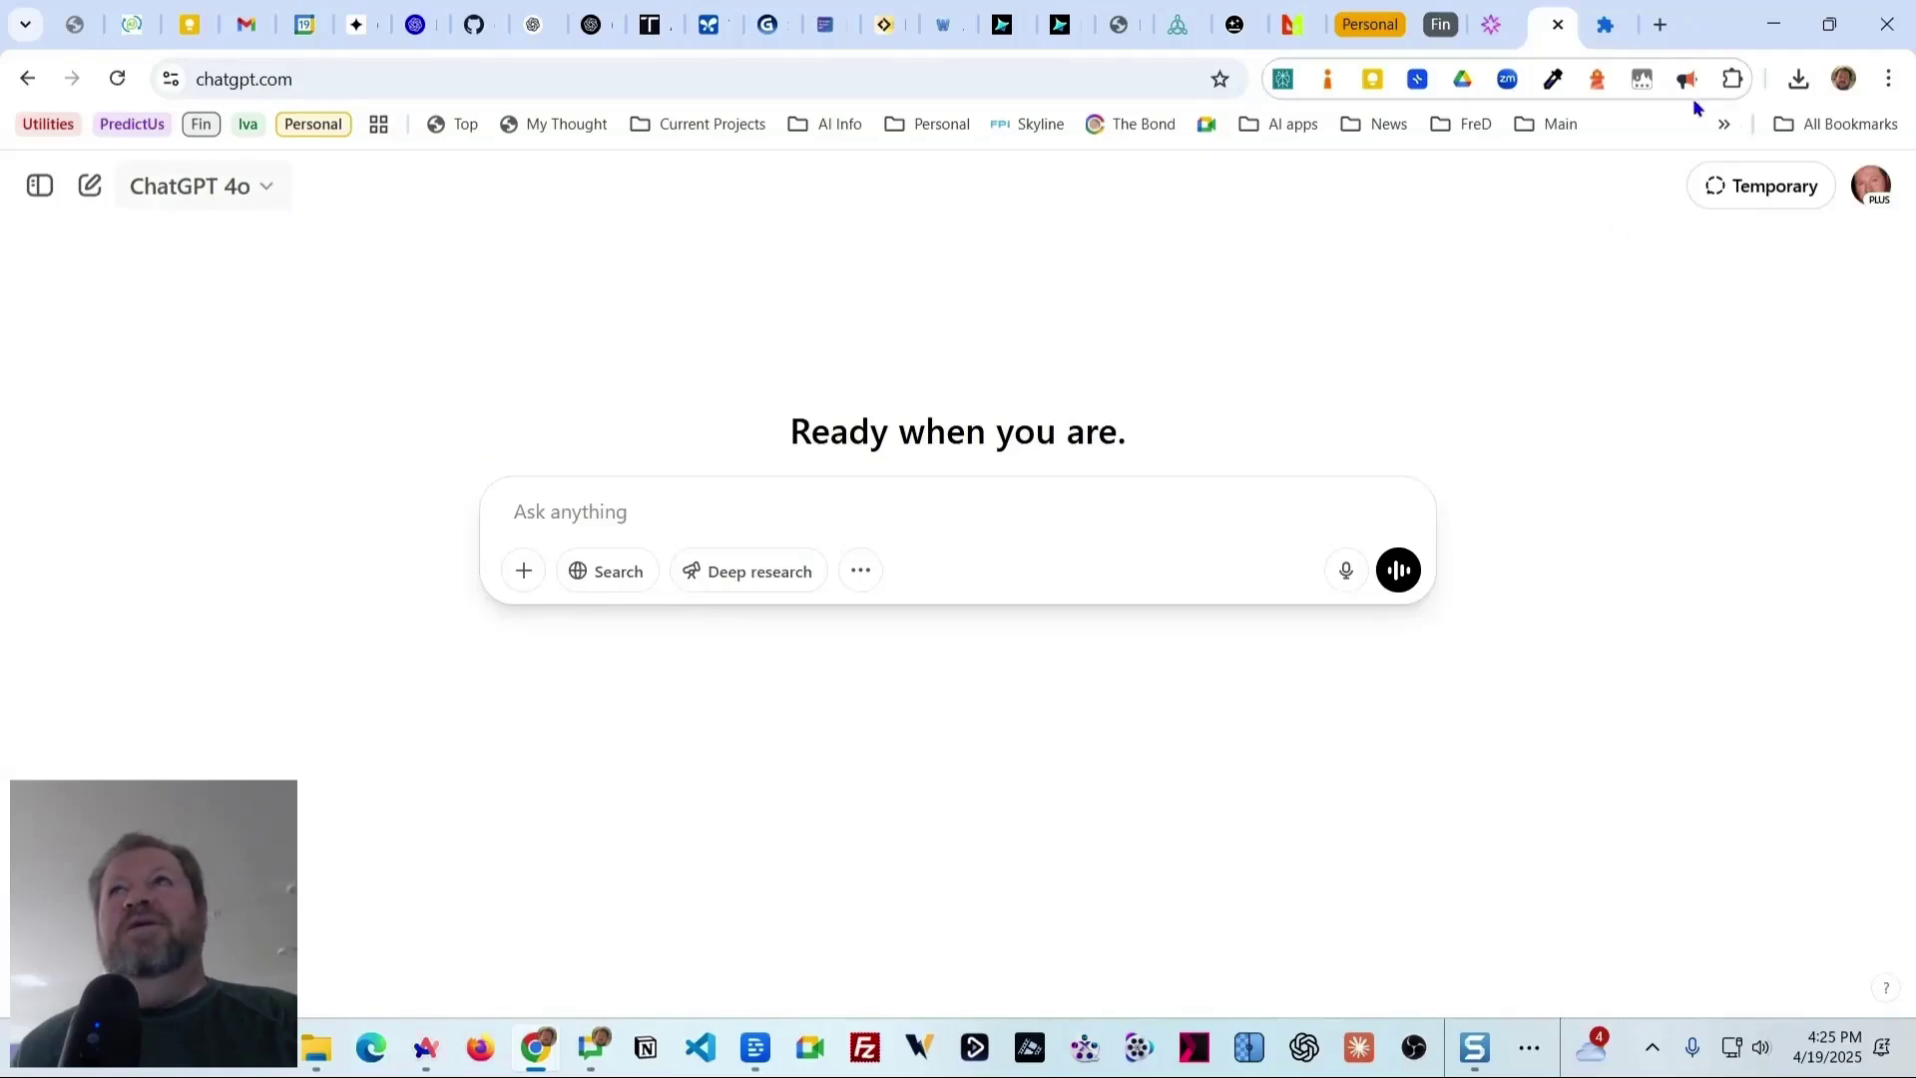
left_click(1601, 25)
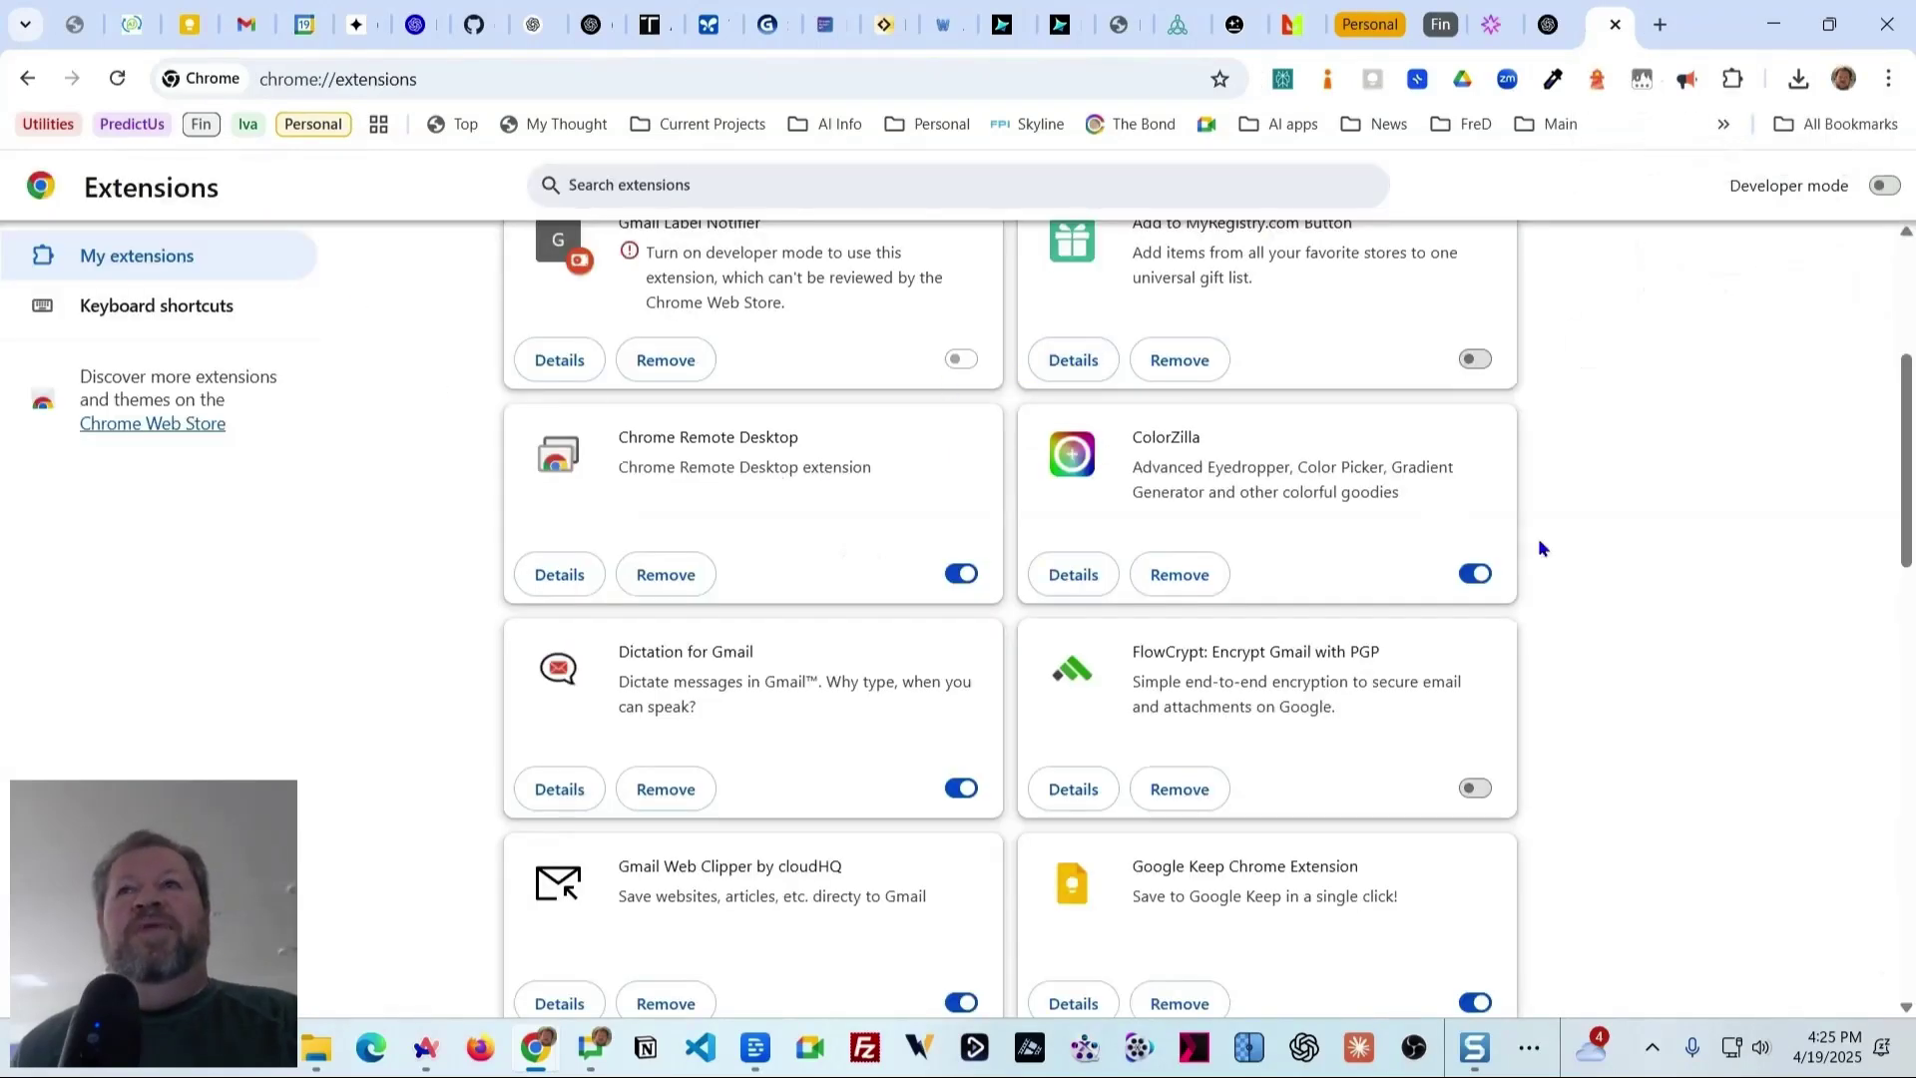
left_click(960, 575)
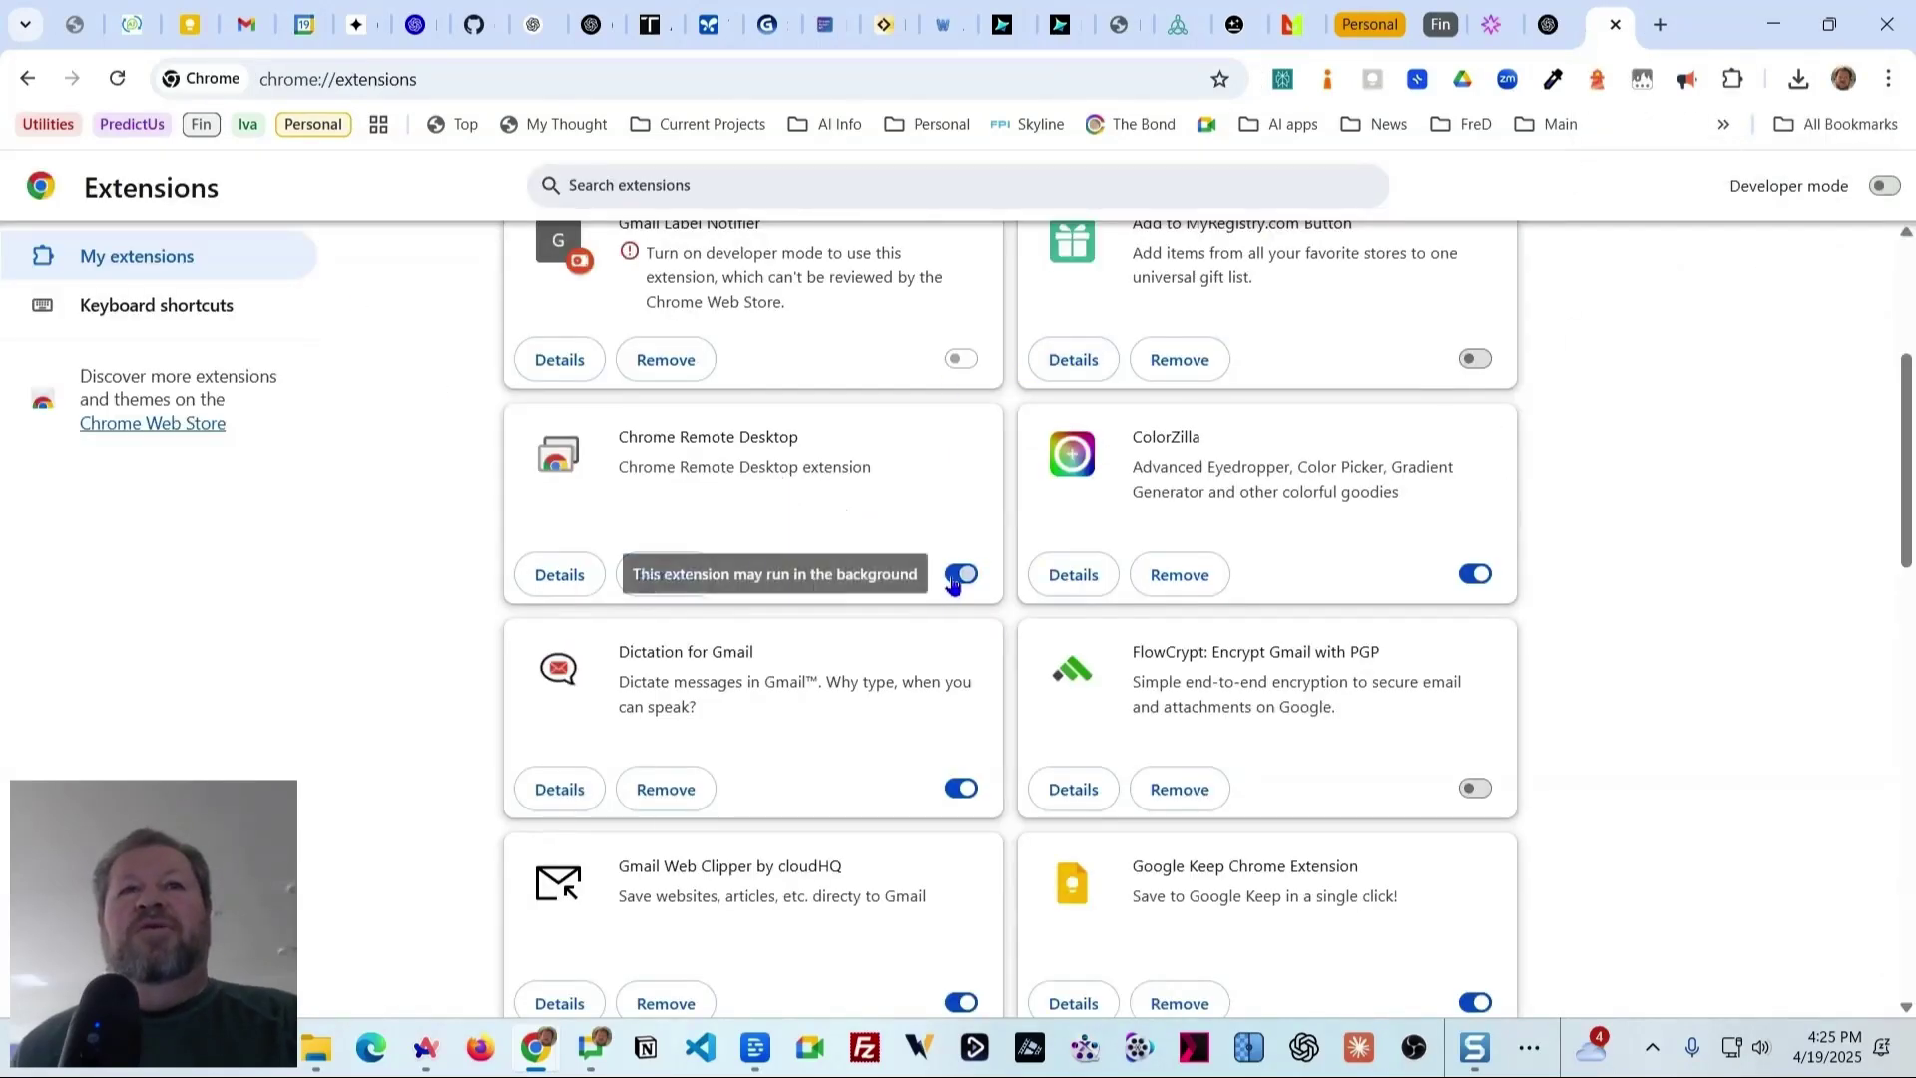
left_click(1548, 25)
left_click(116, 79)
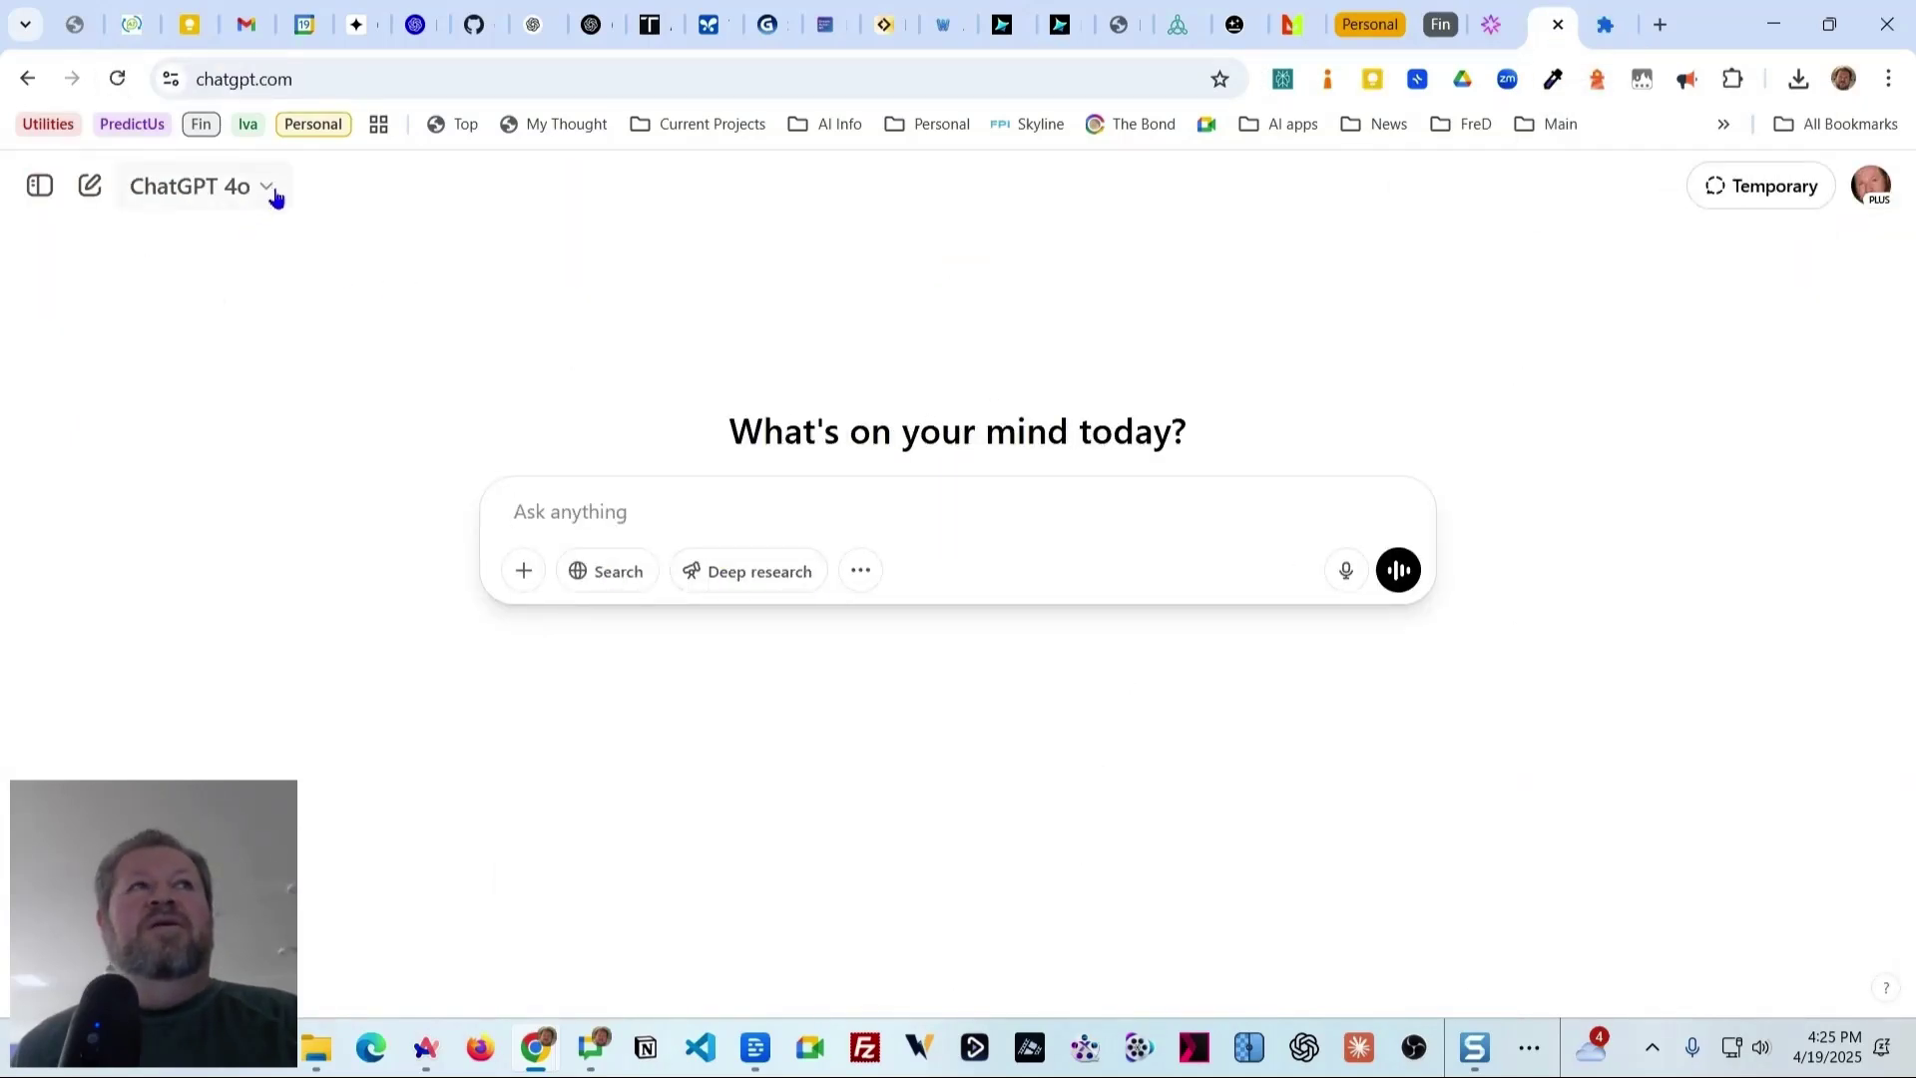
Switch off ColorZilla, Dictation for Gmail, Gmail Web Clipper and Google Keep, leaving Meet Enhancement Suite on
left_click(1611, 28)
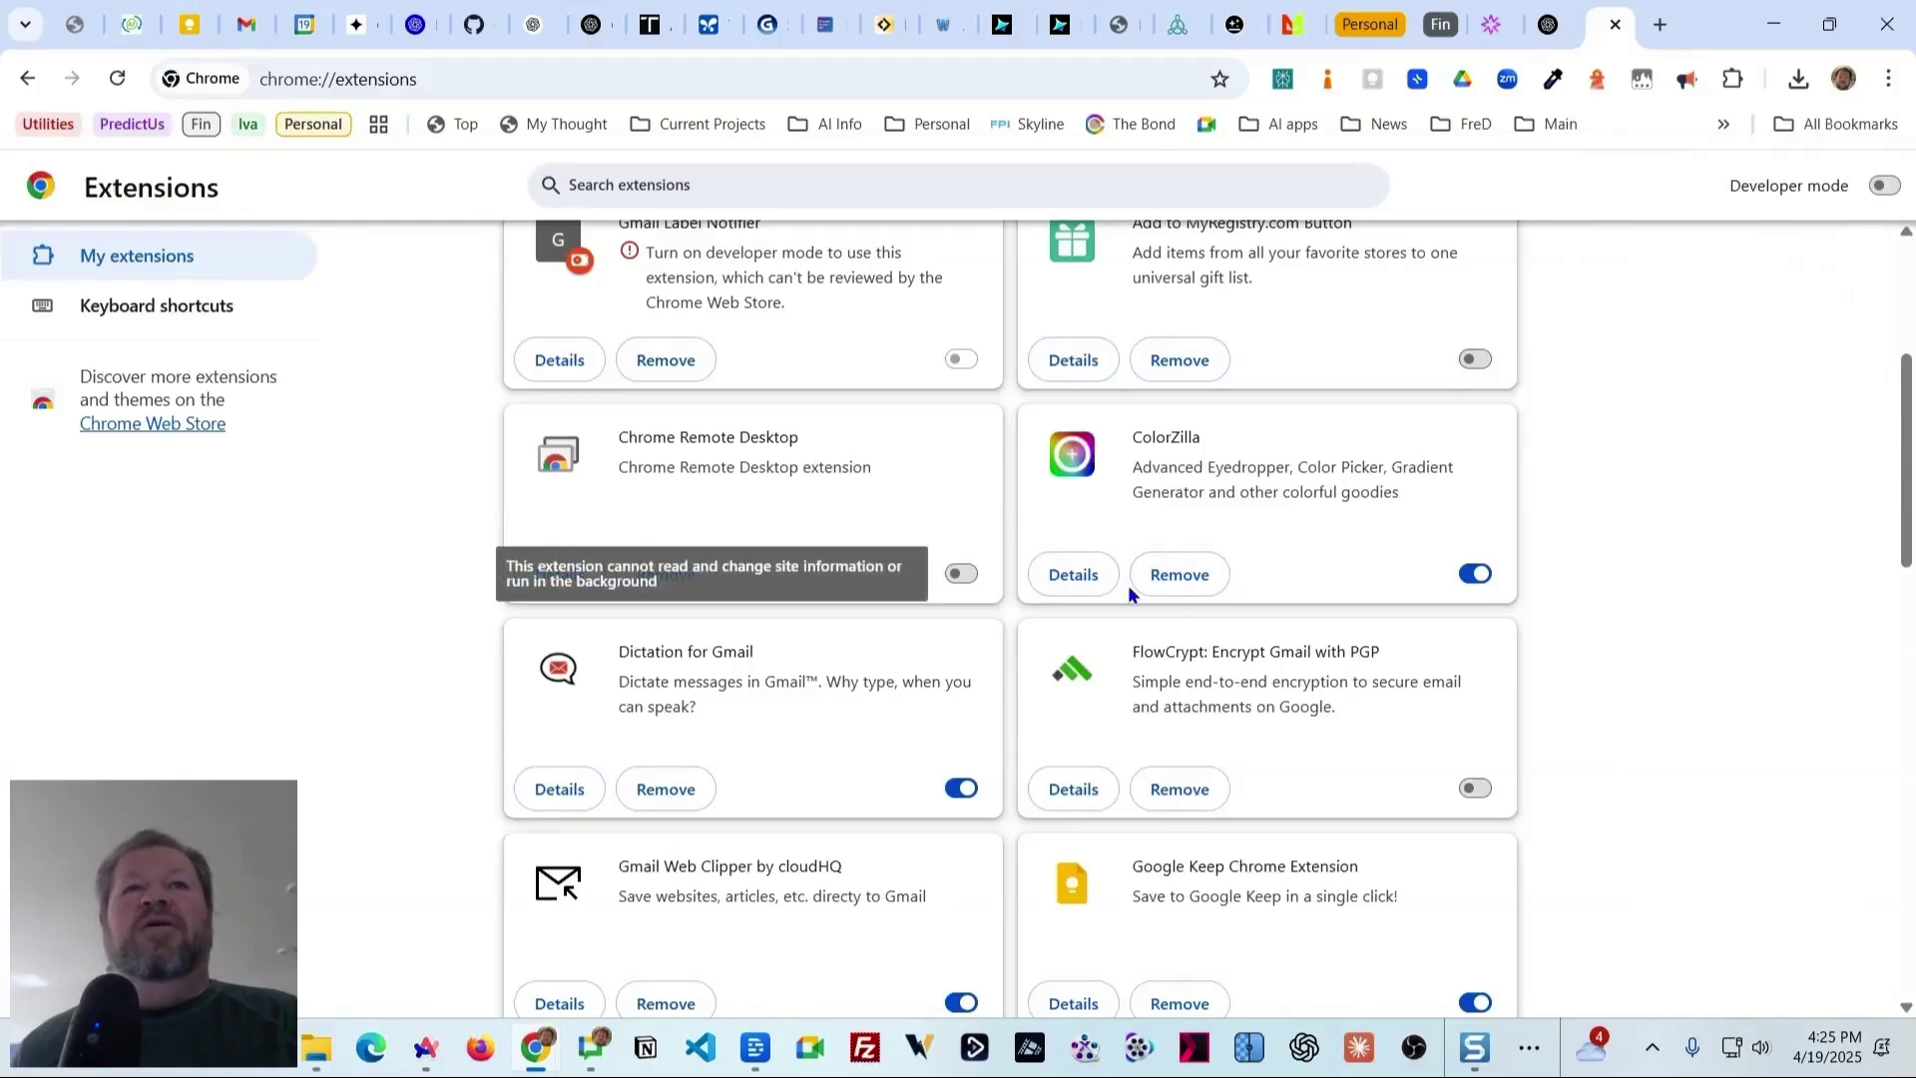
left_click(1475, 574)
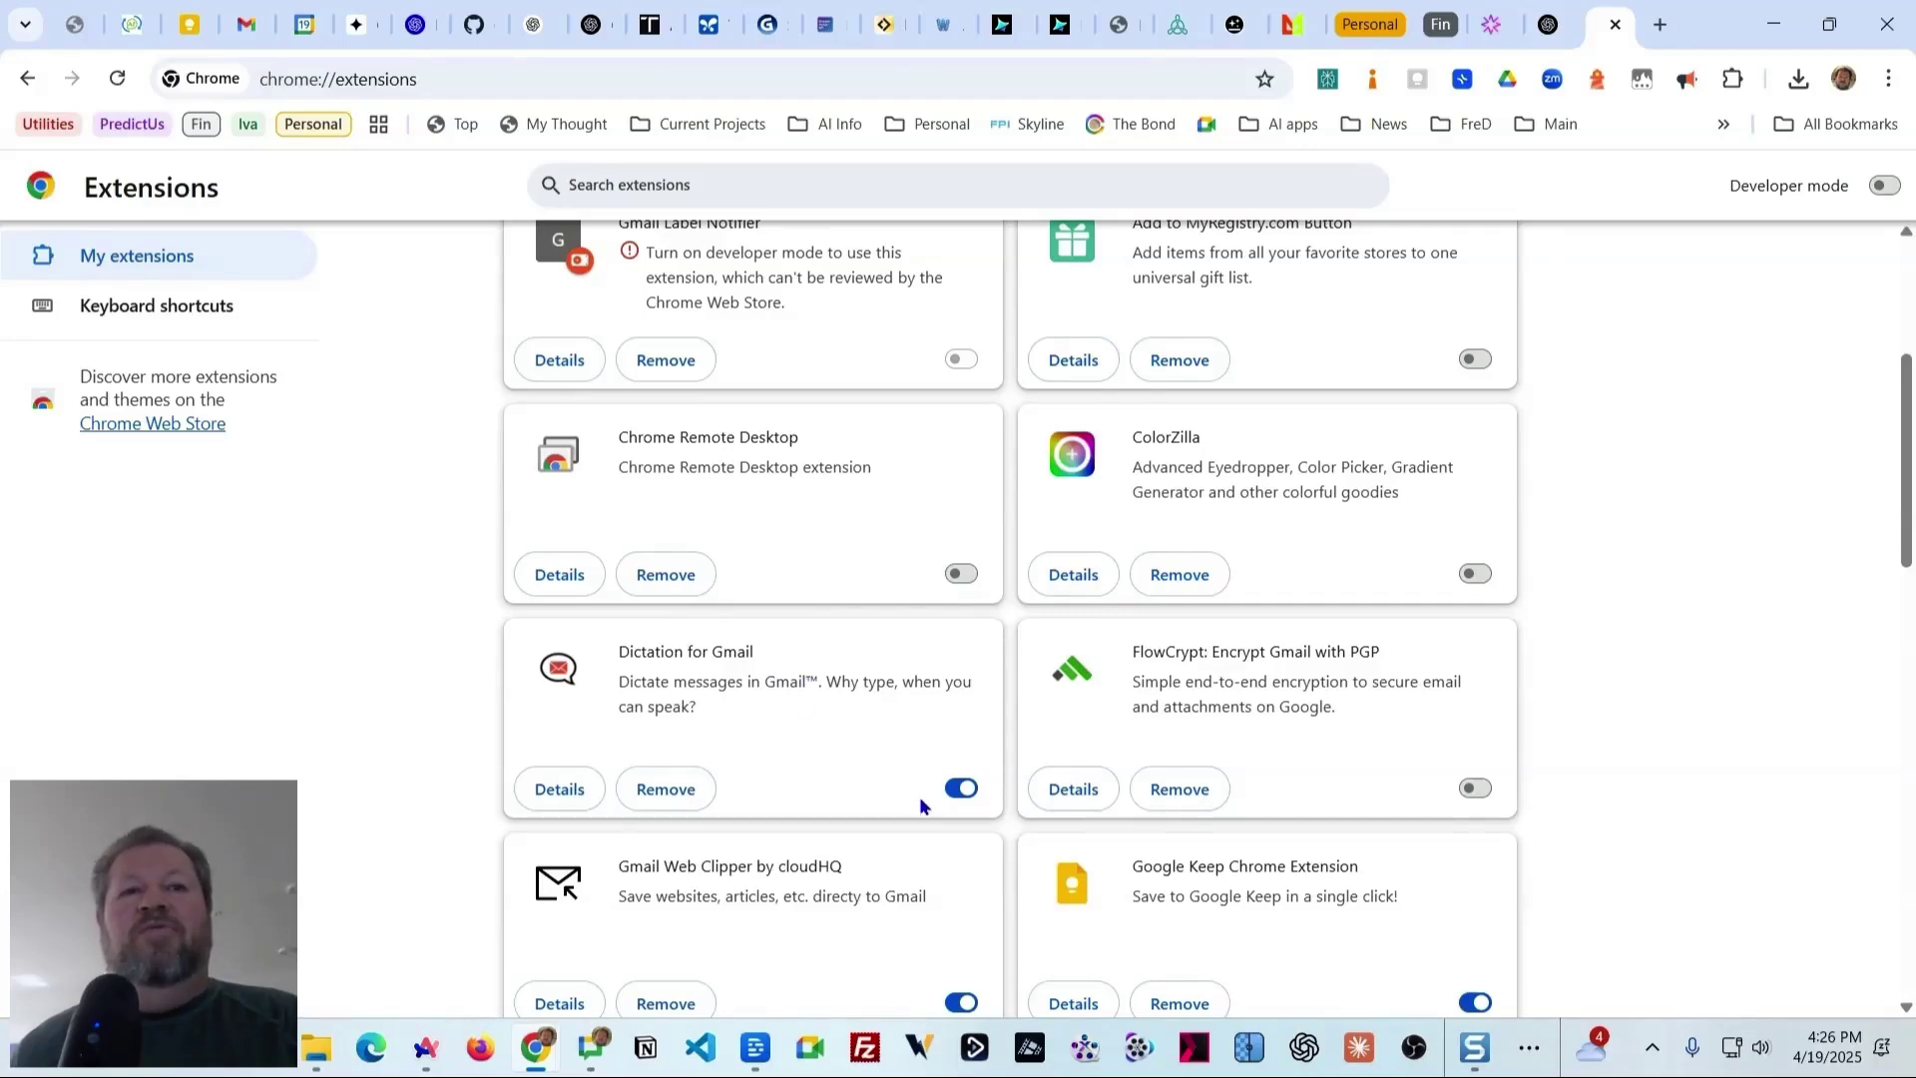
left_click(958, 790)
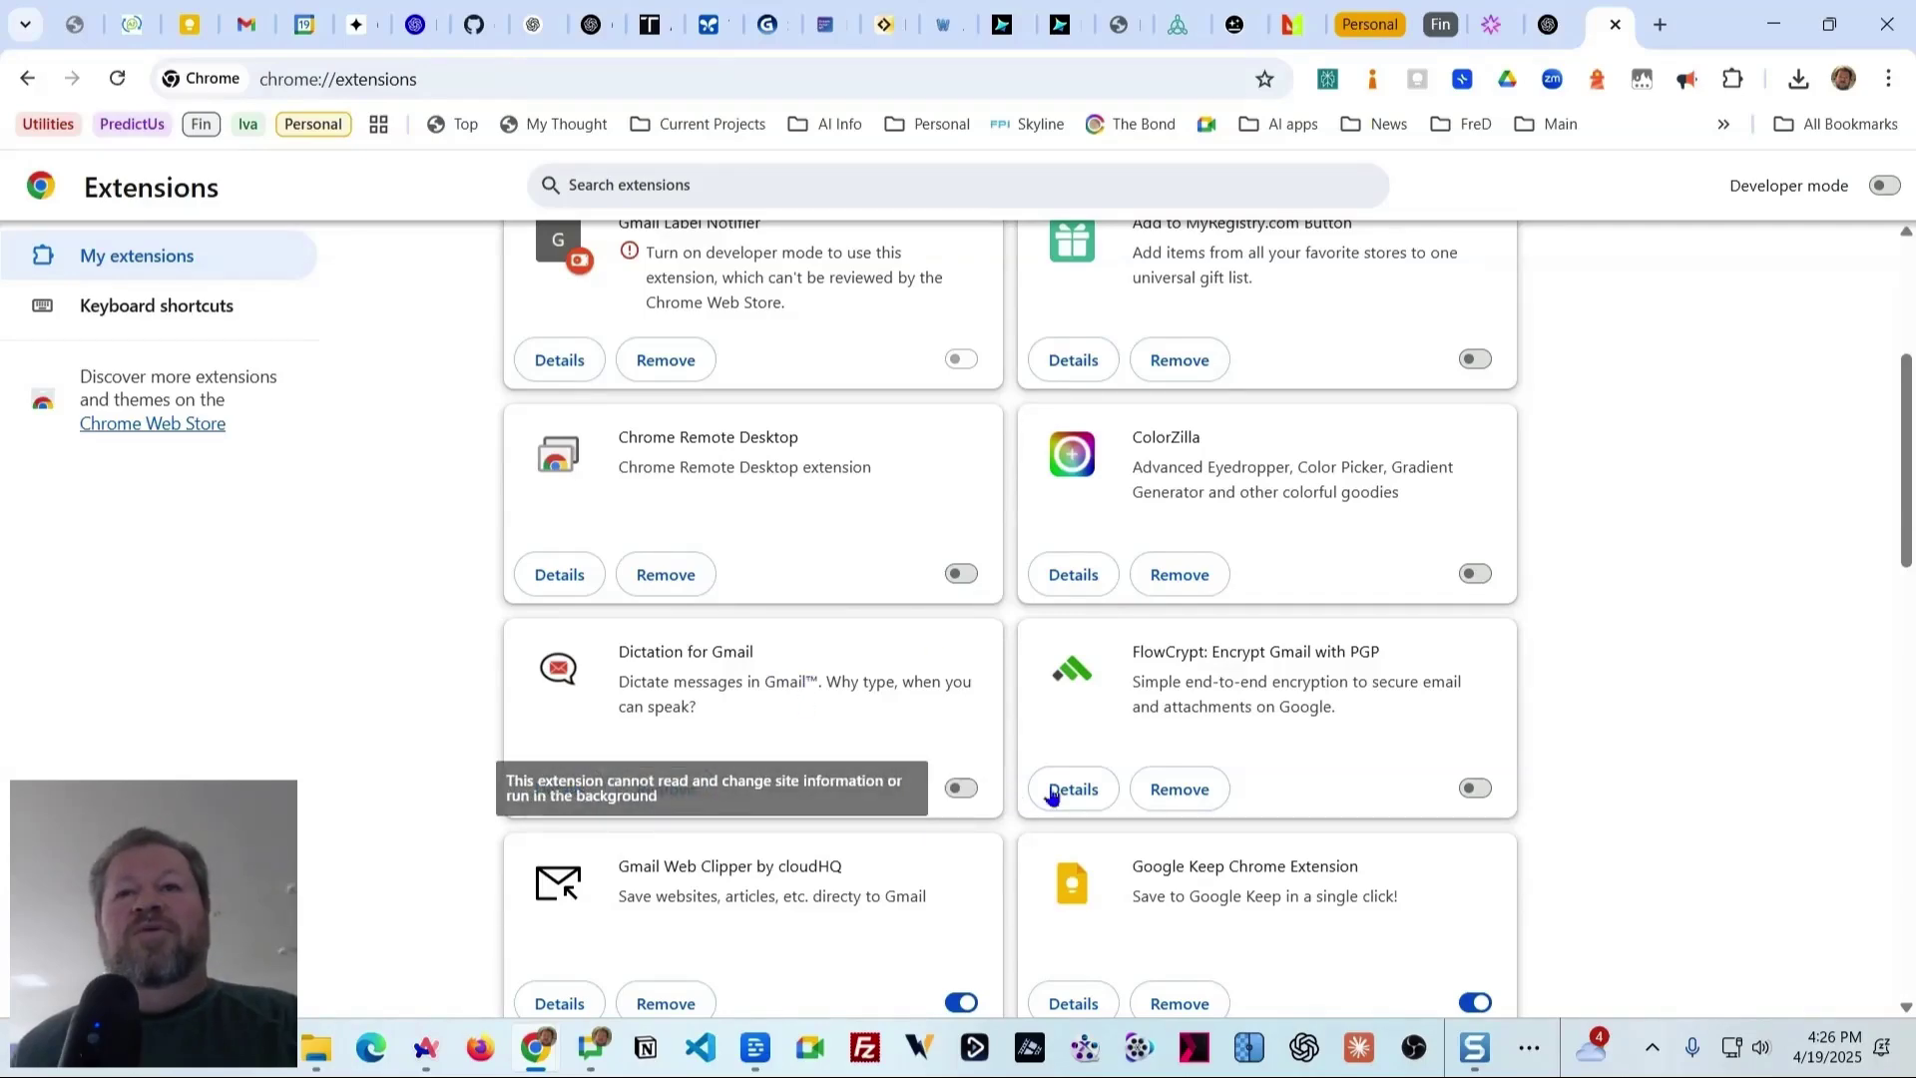
scroll(1067, 795, "down", 4)
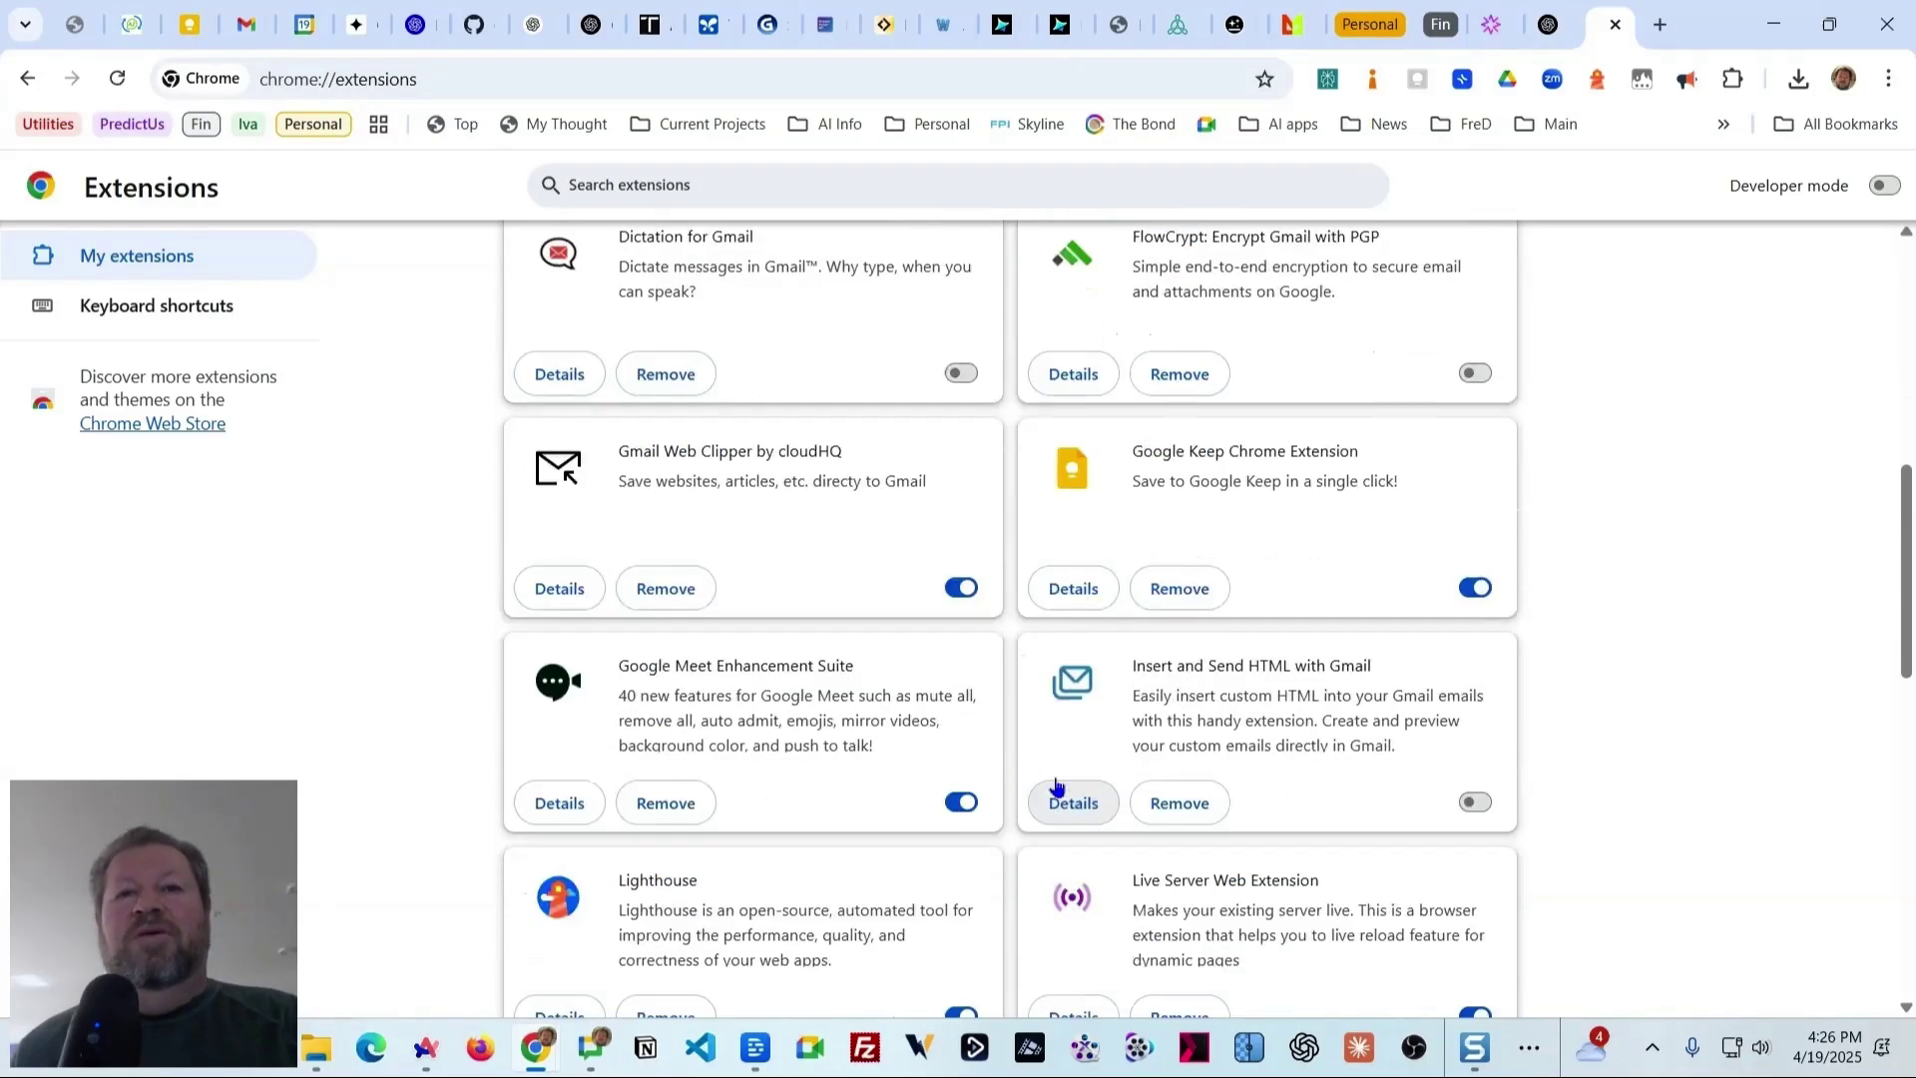
left_click(958, 588)
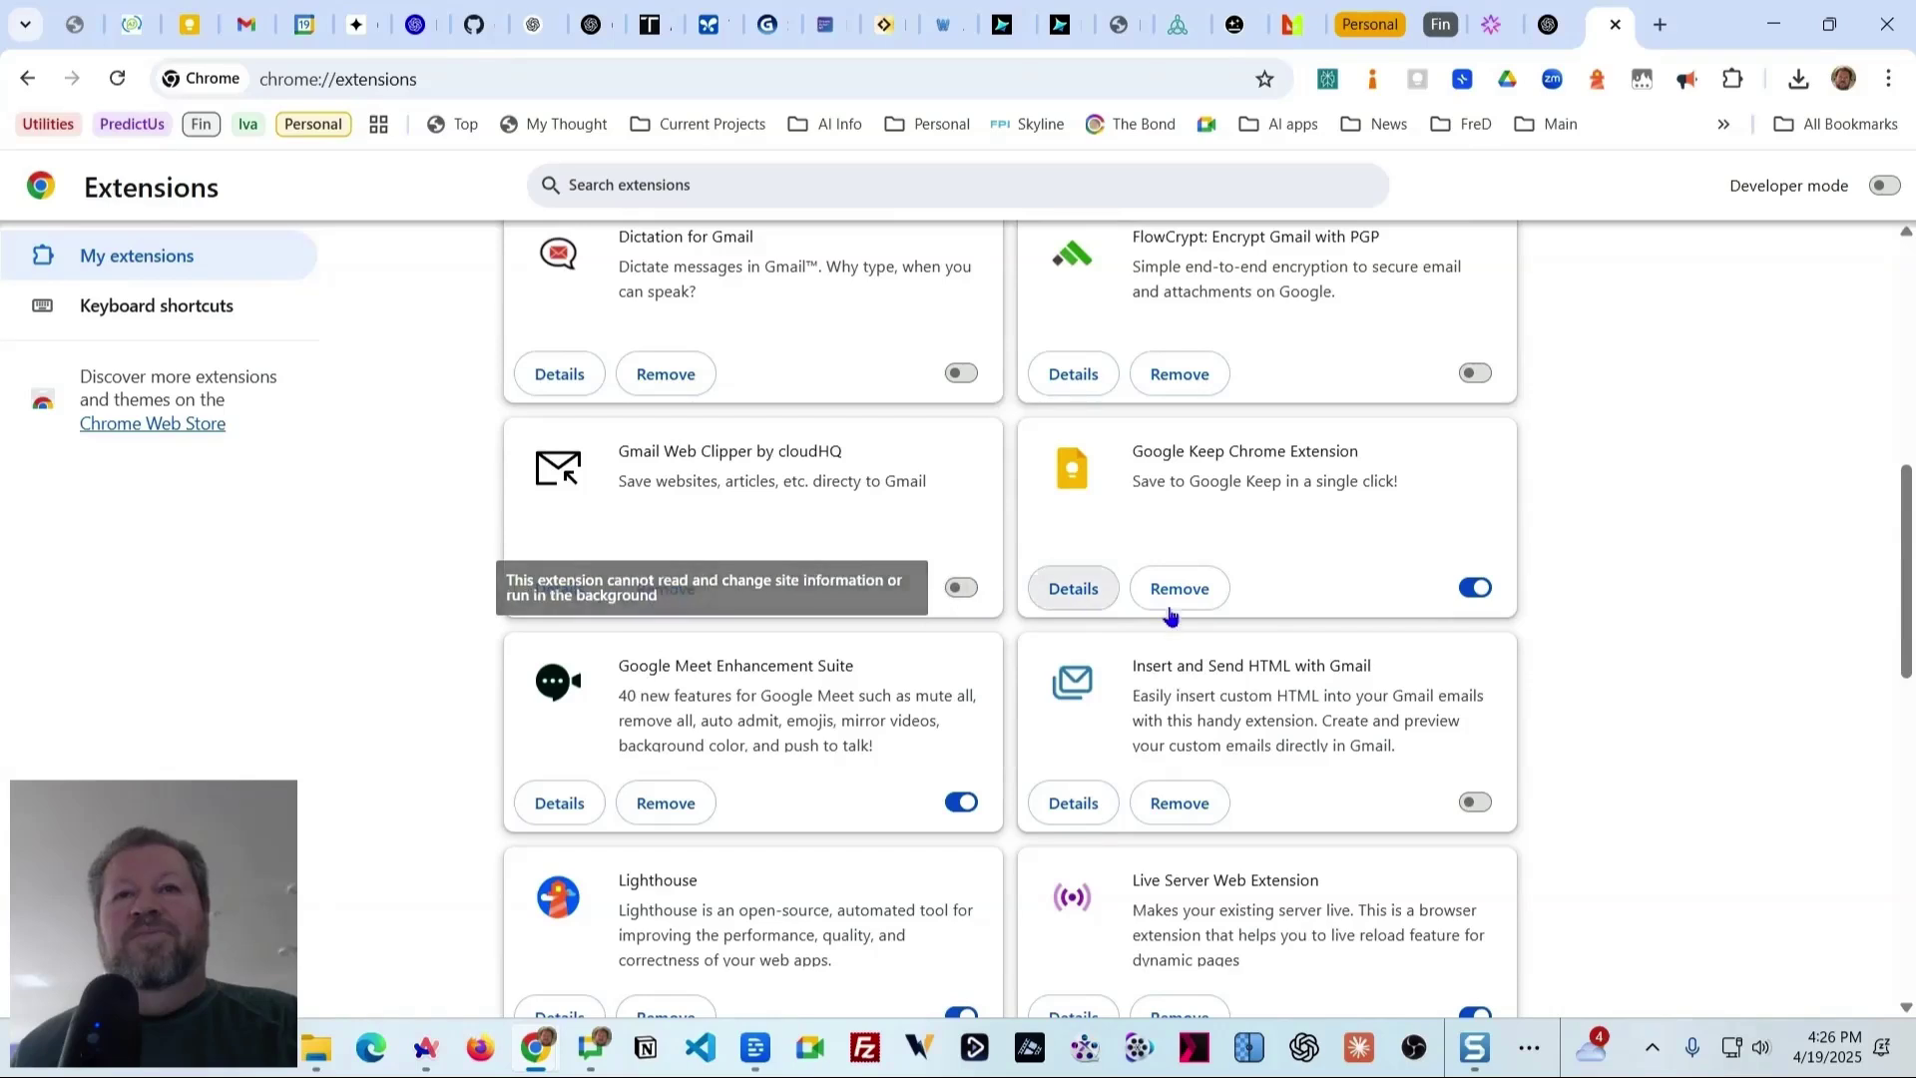
left_click(1475, 587)
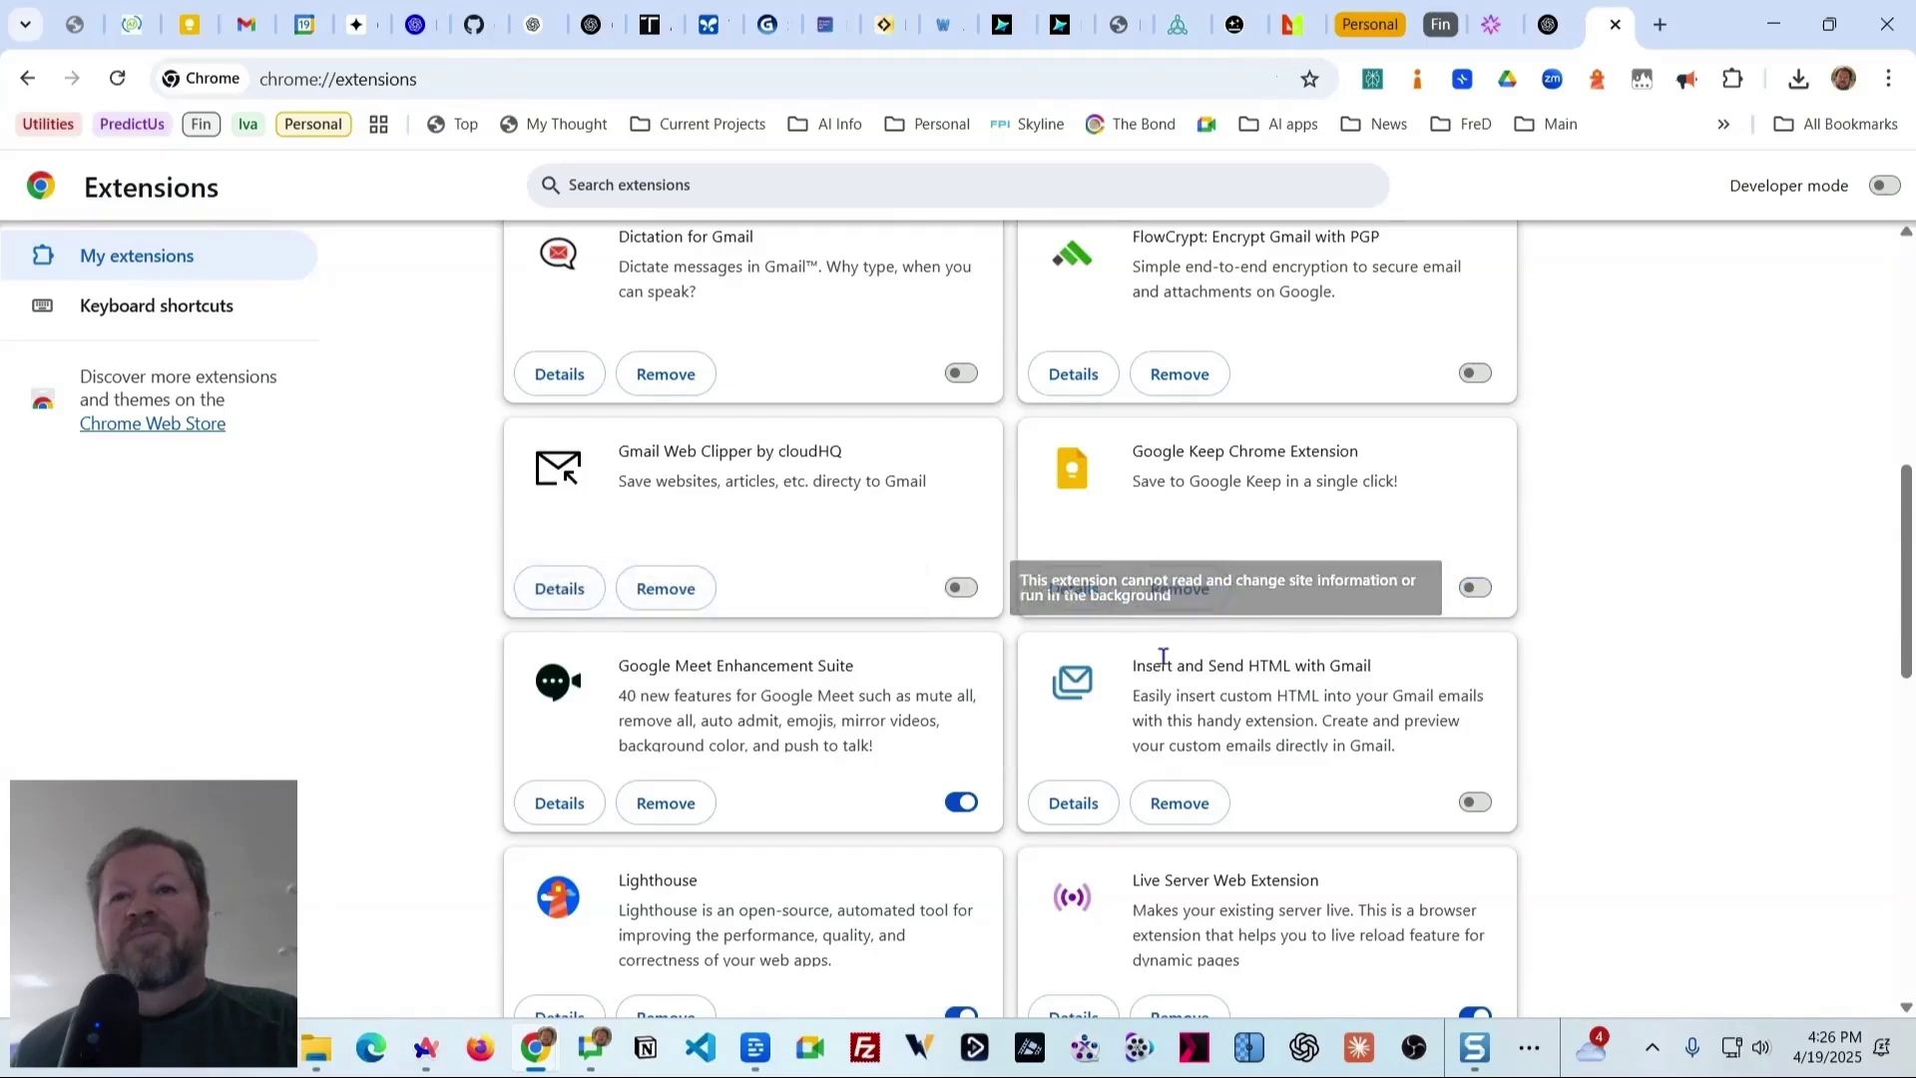
left_click(961, 803)
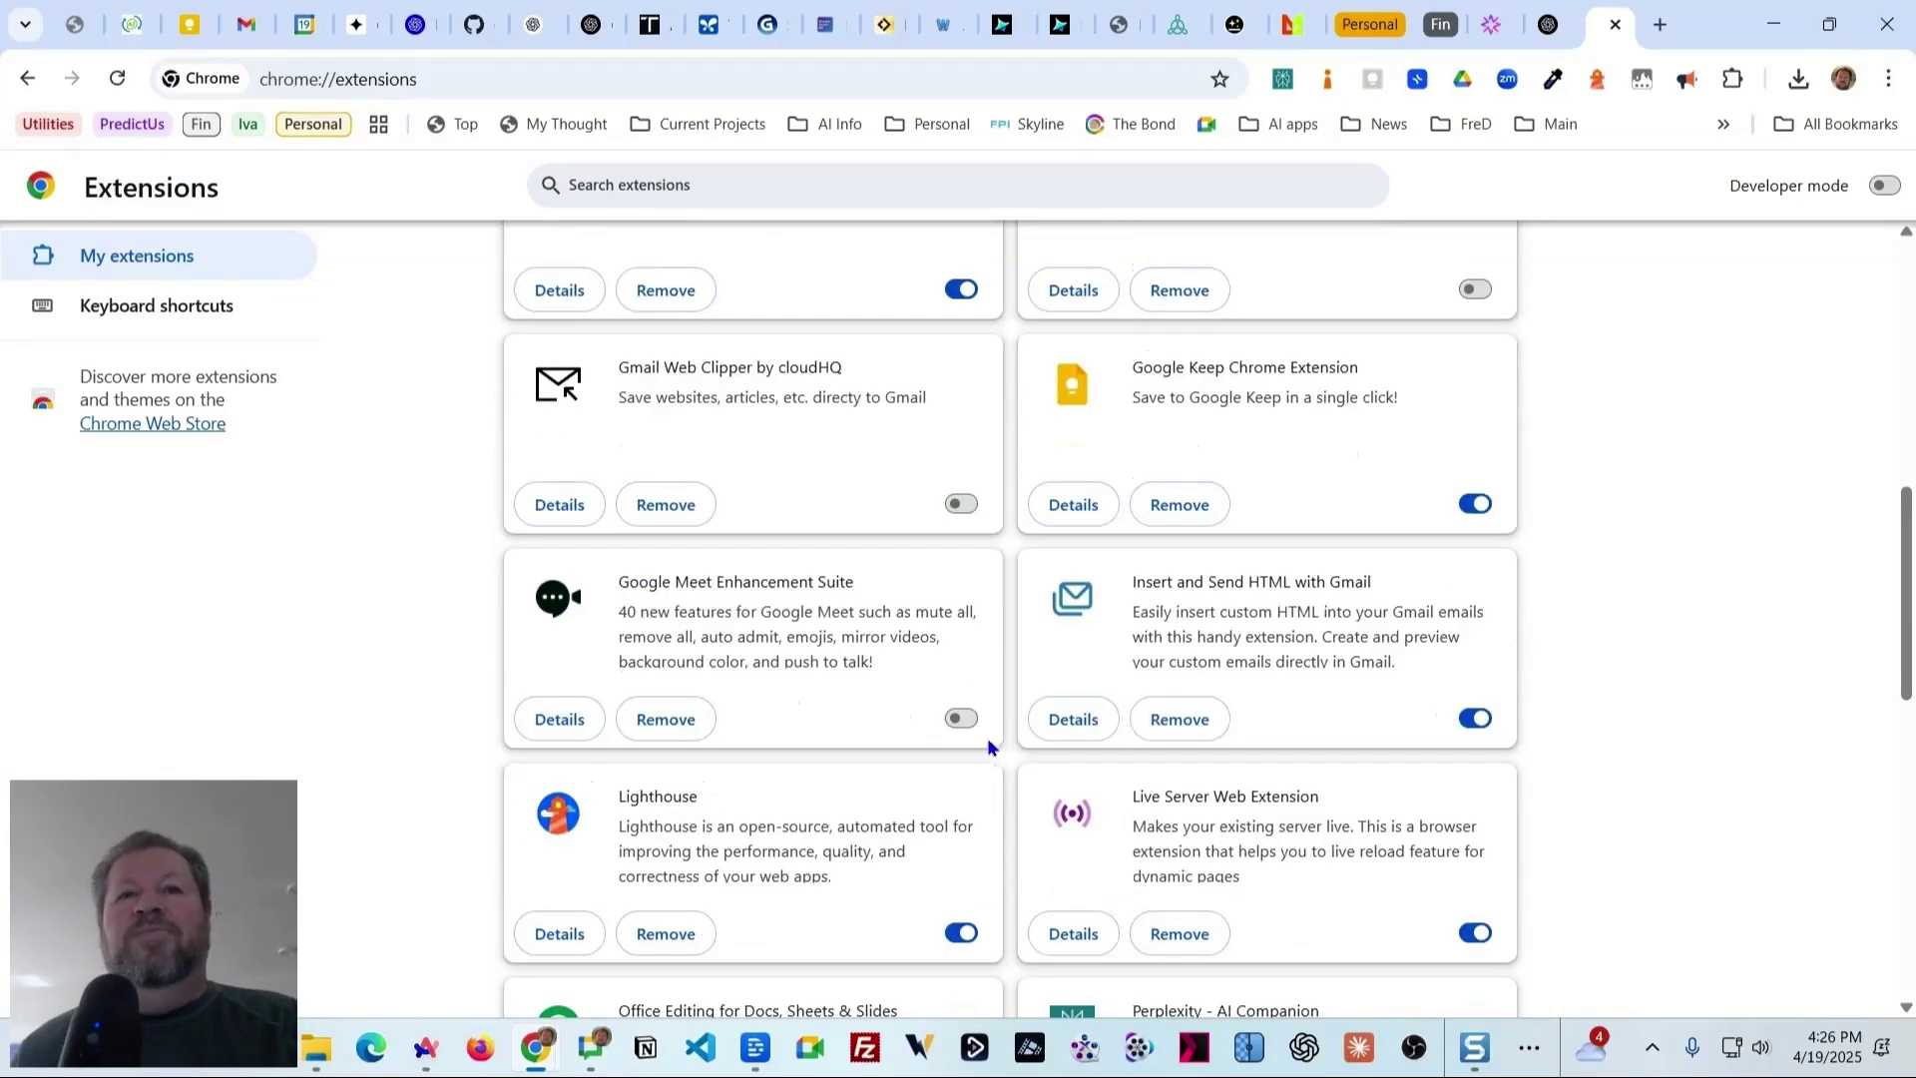
left_click(964, 721)
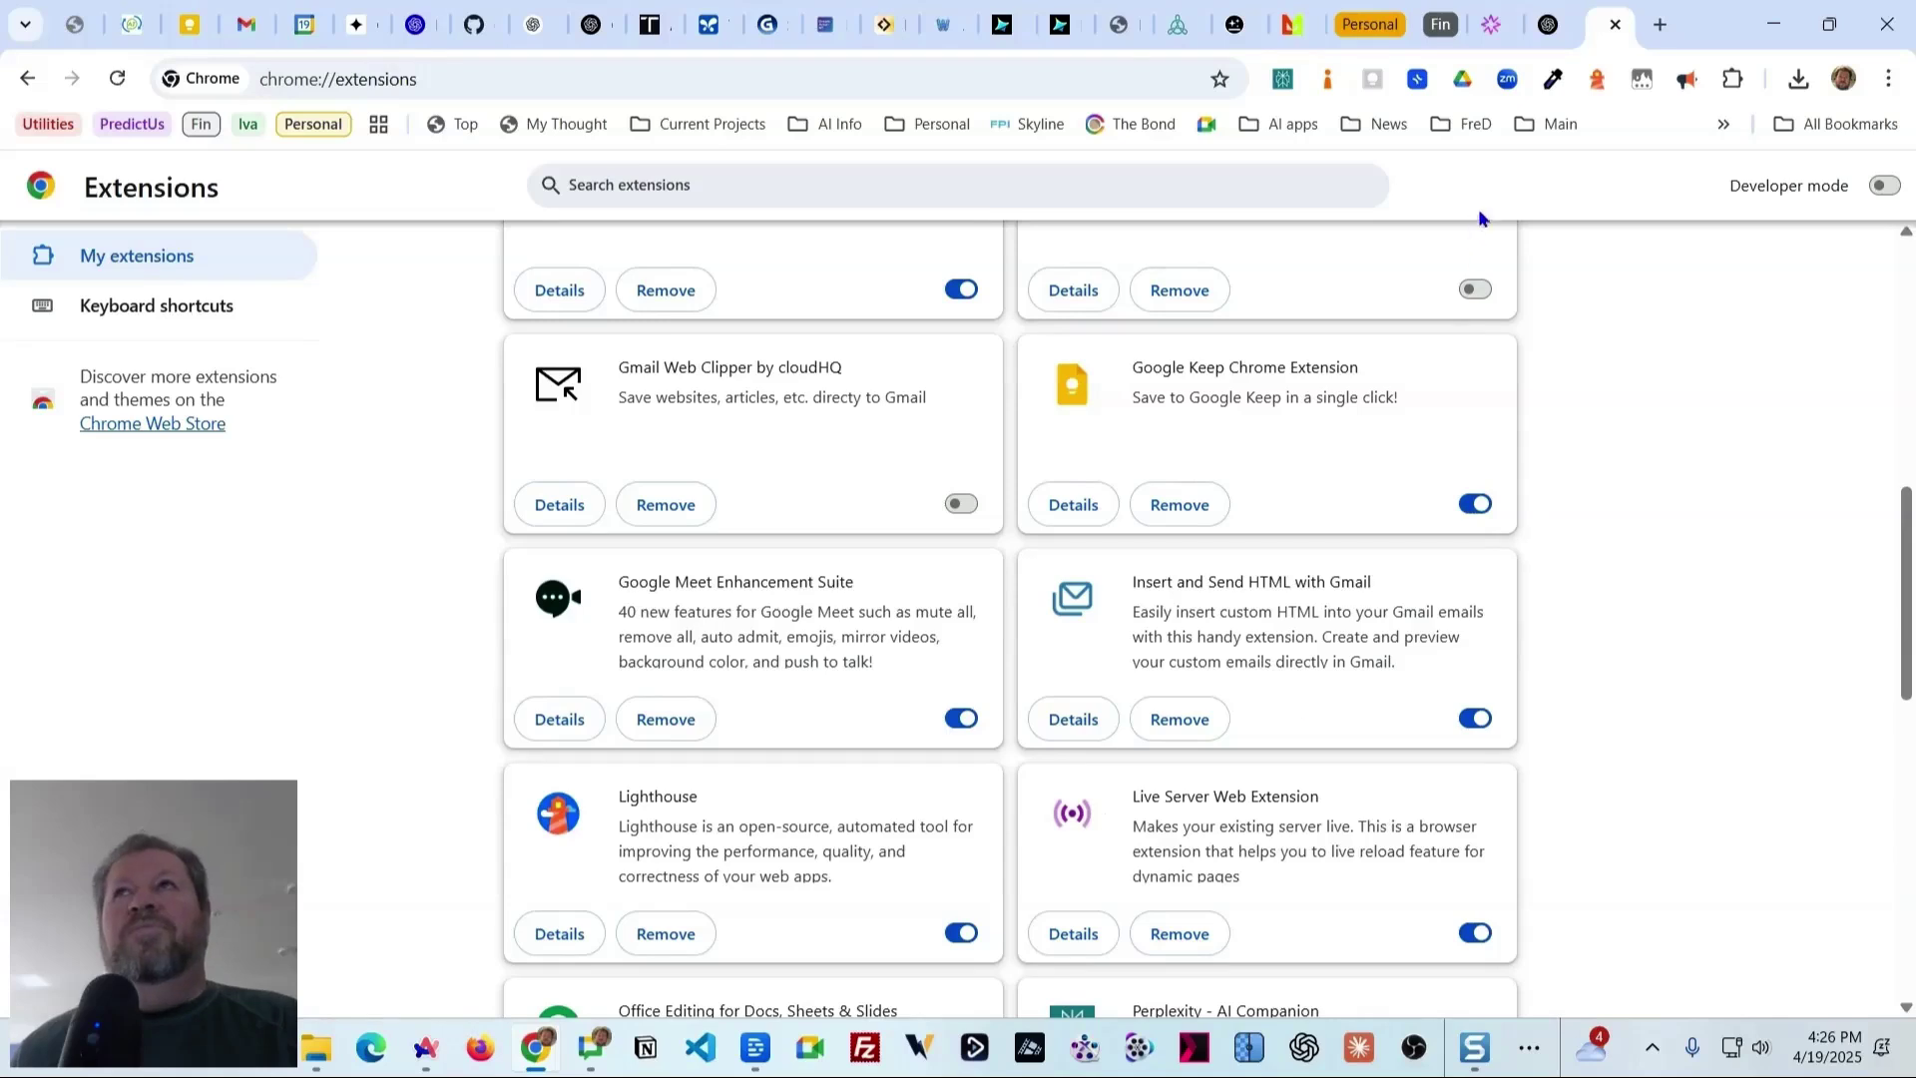
left_click(1547, 24)
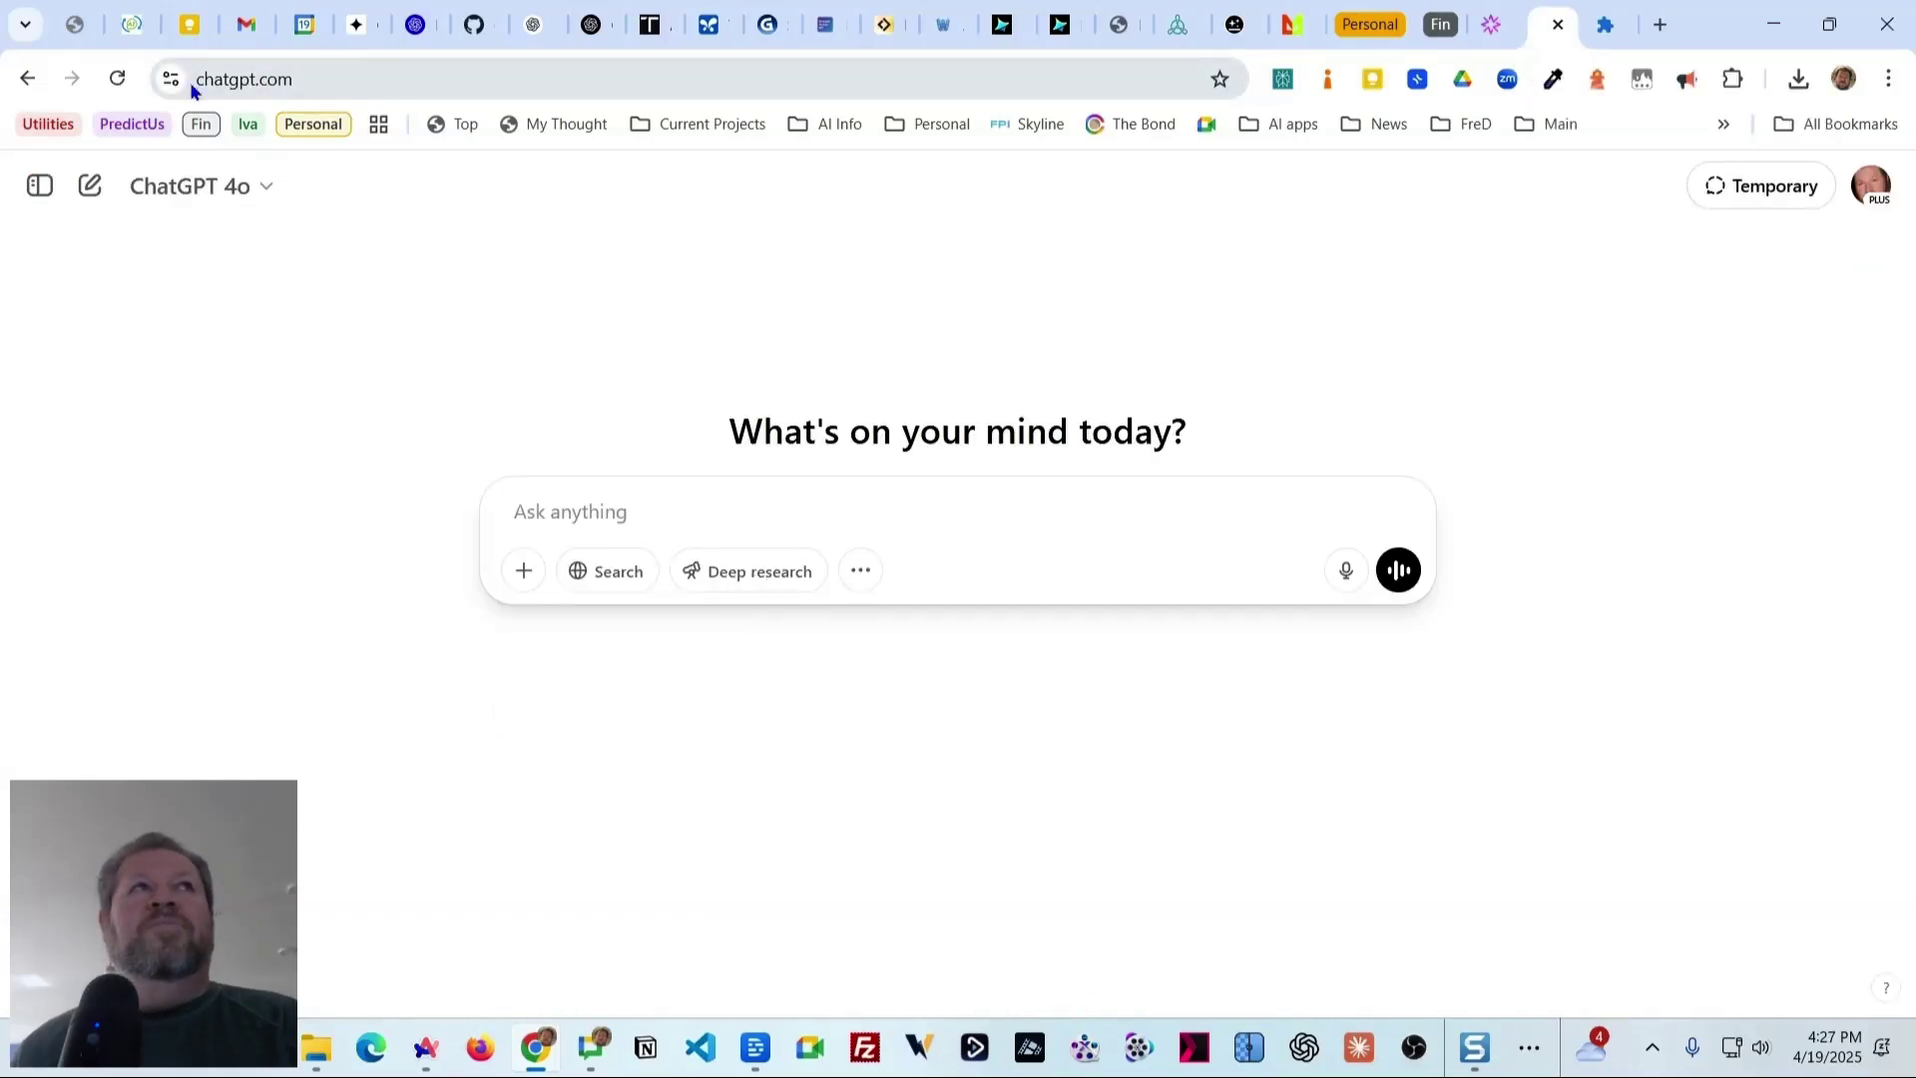
Reload ChatGPT and test the model list, checking the extensions tab in between
left_click(119, 80)
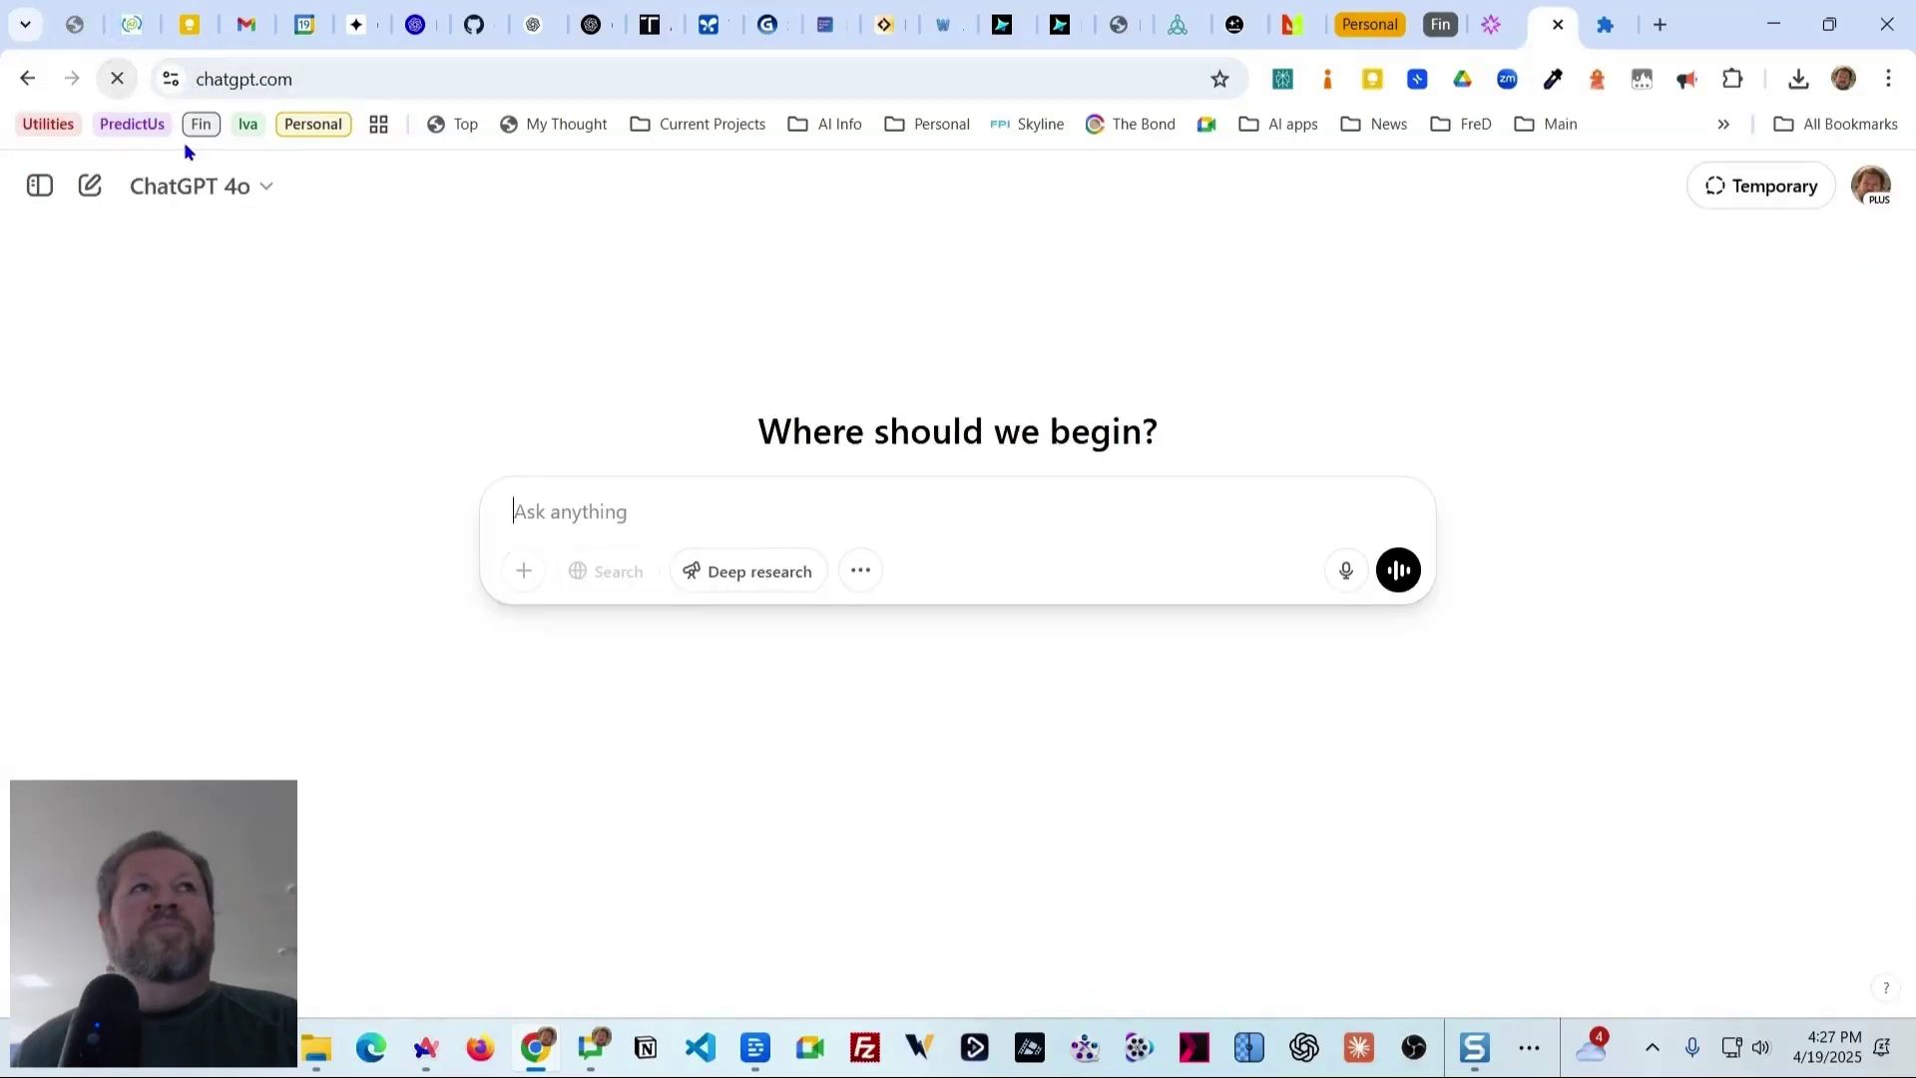
left_click(257, 189)
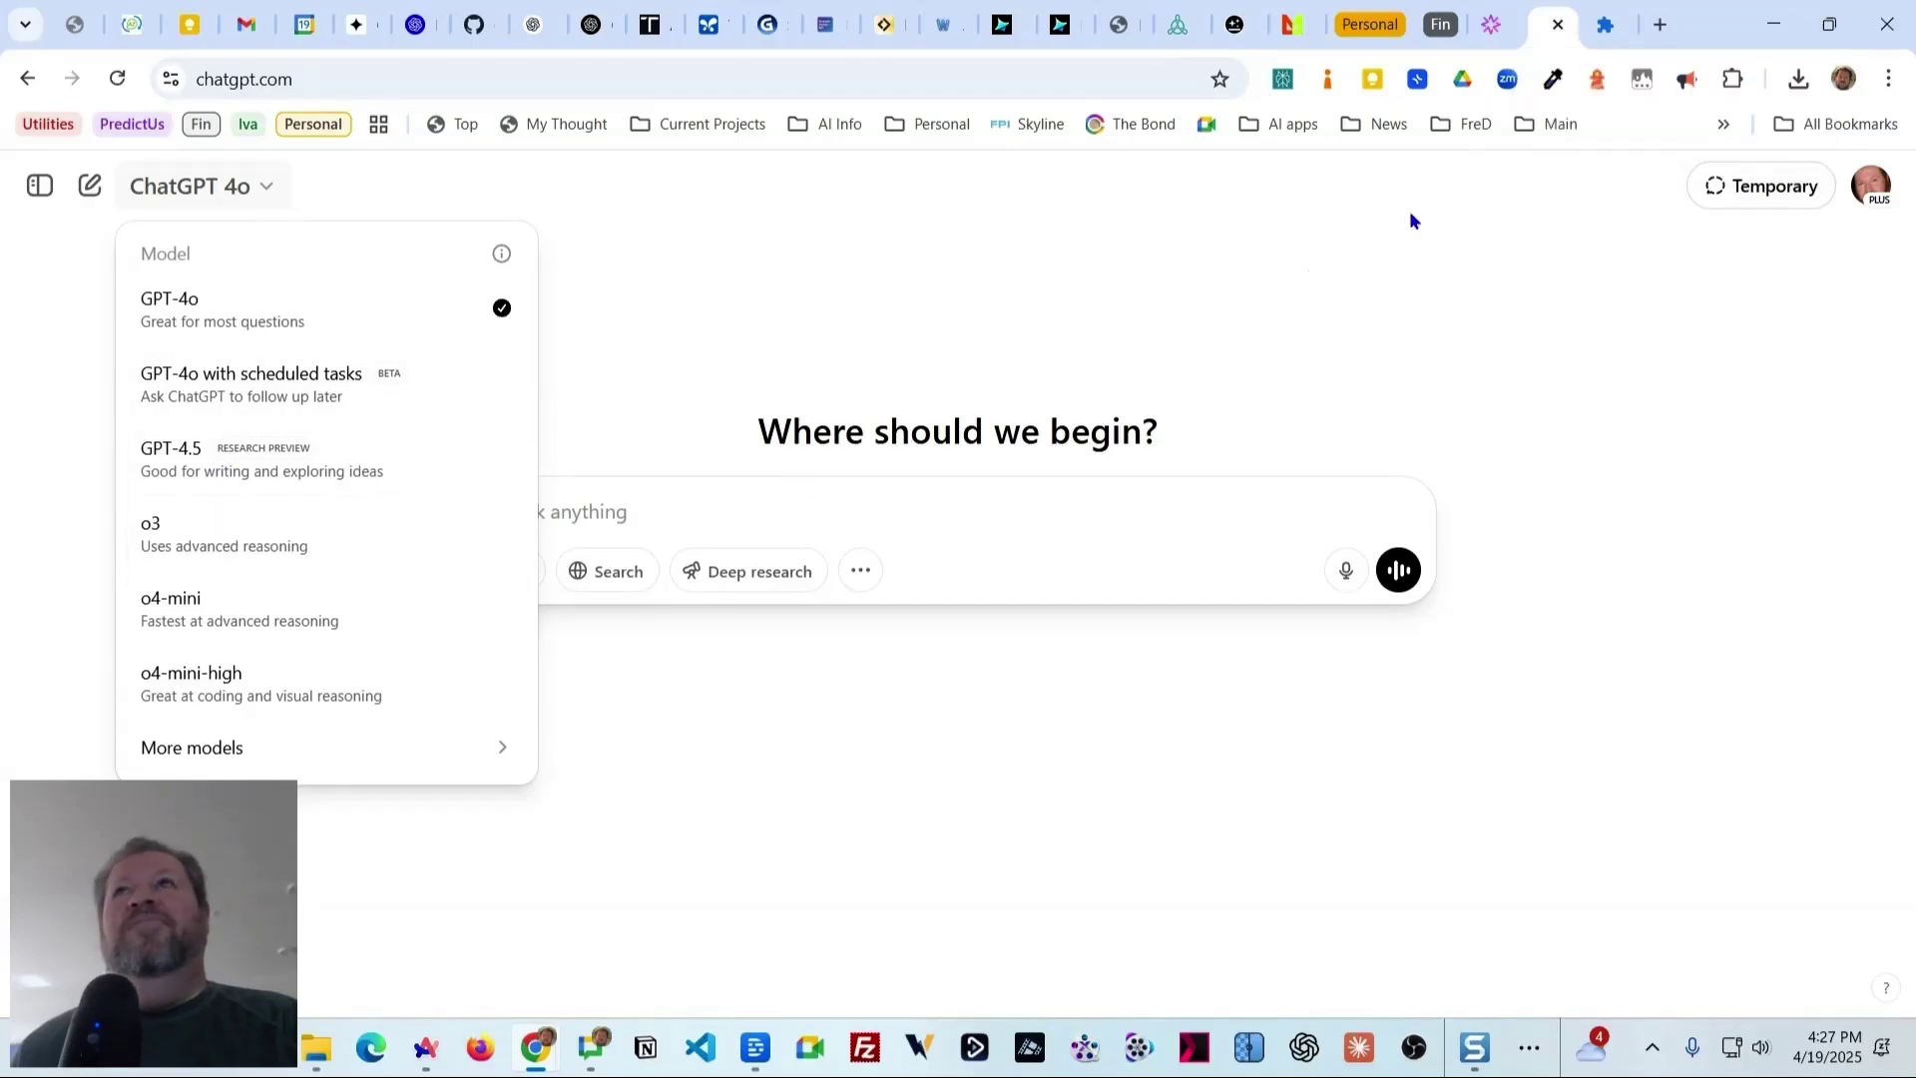
left_click(1605, 24)
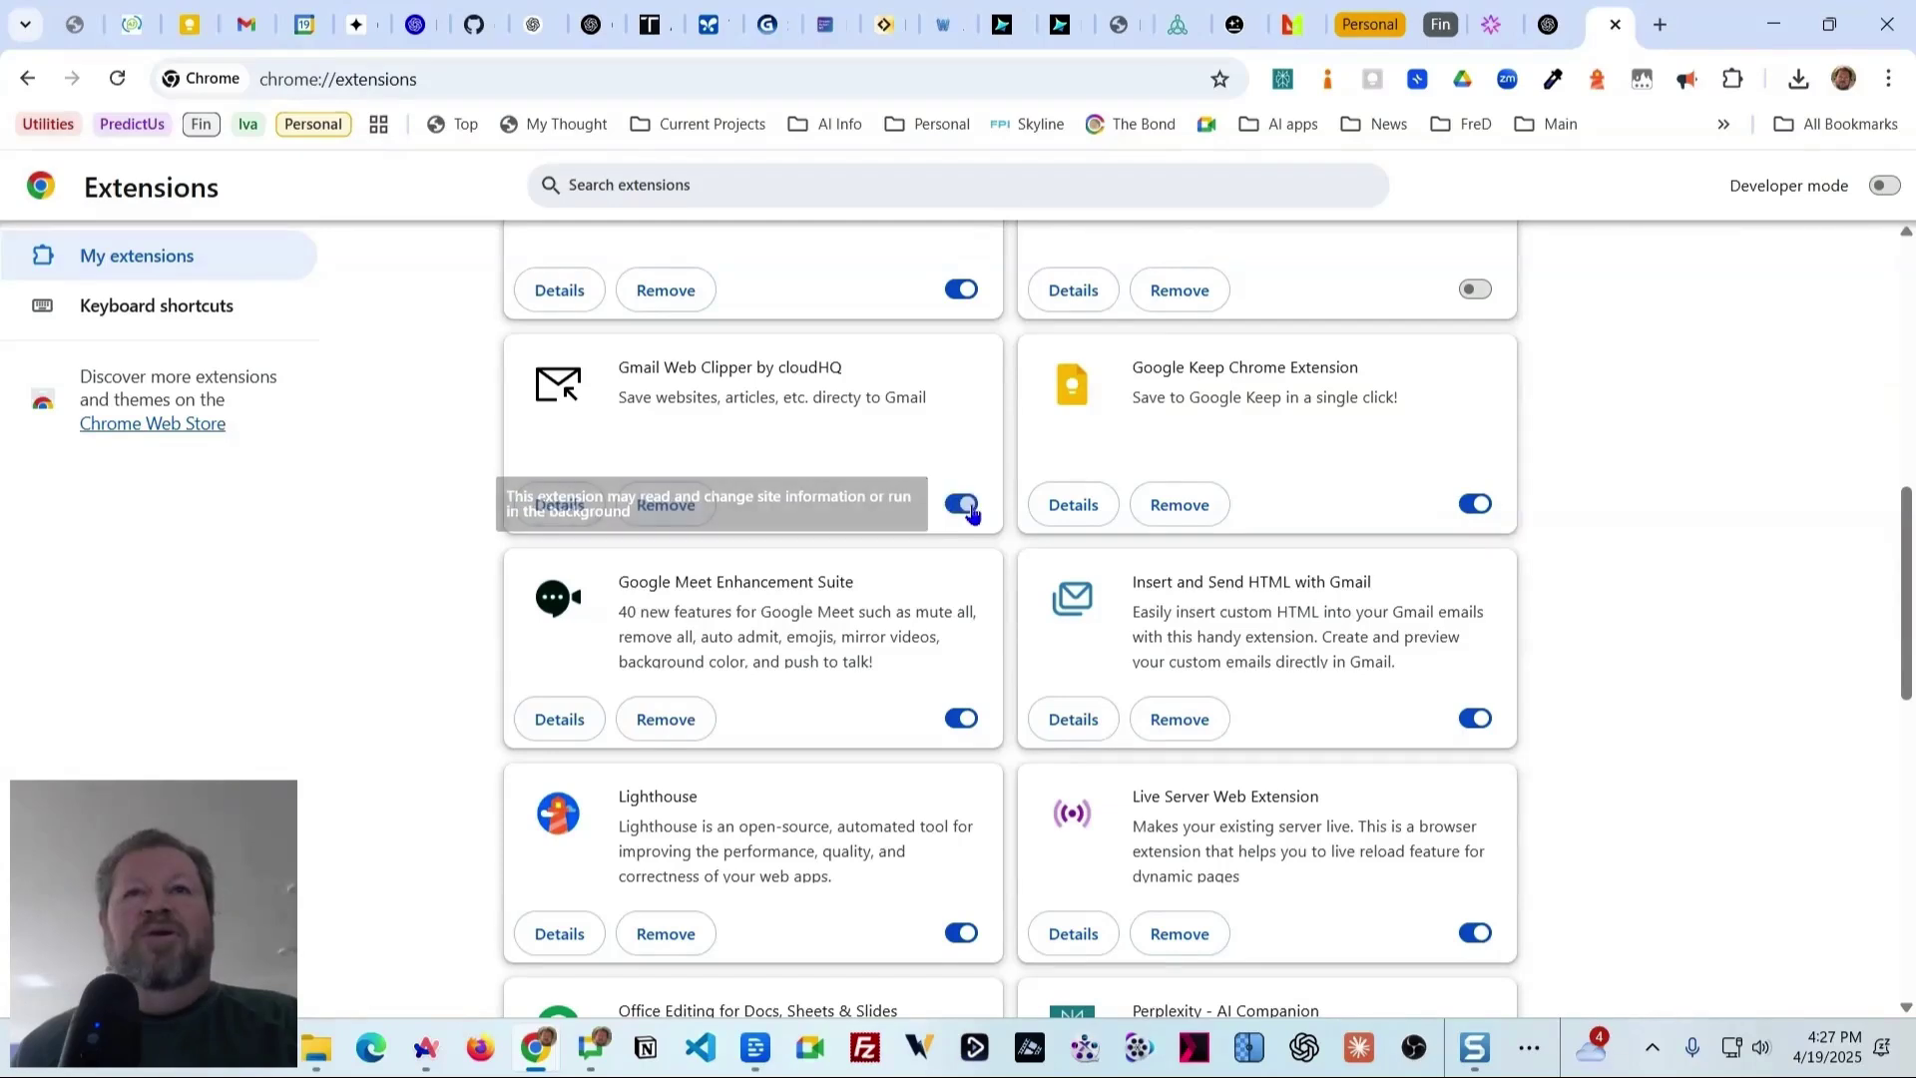
left_click(1549, 35)
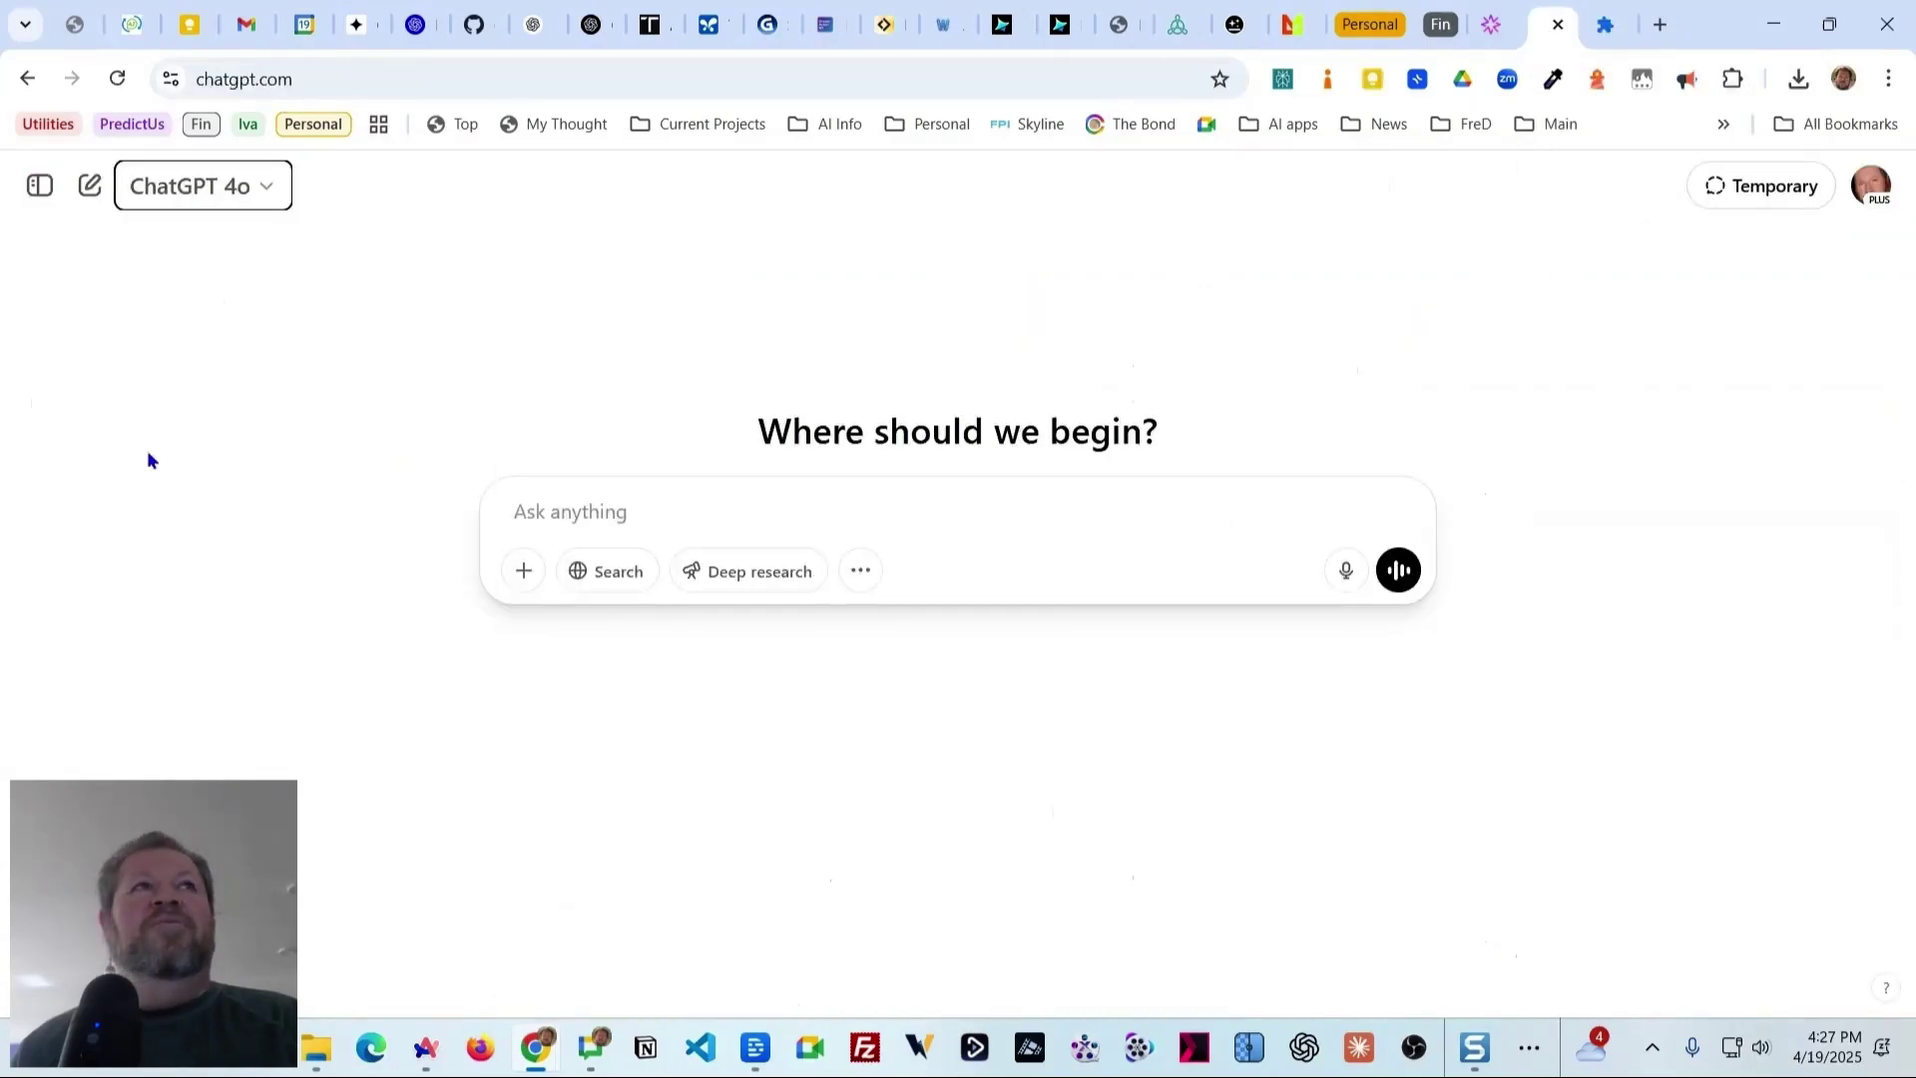
left_click(116, 84)
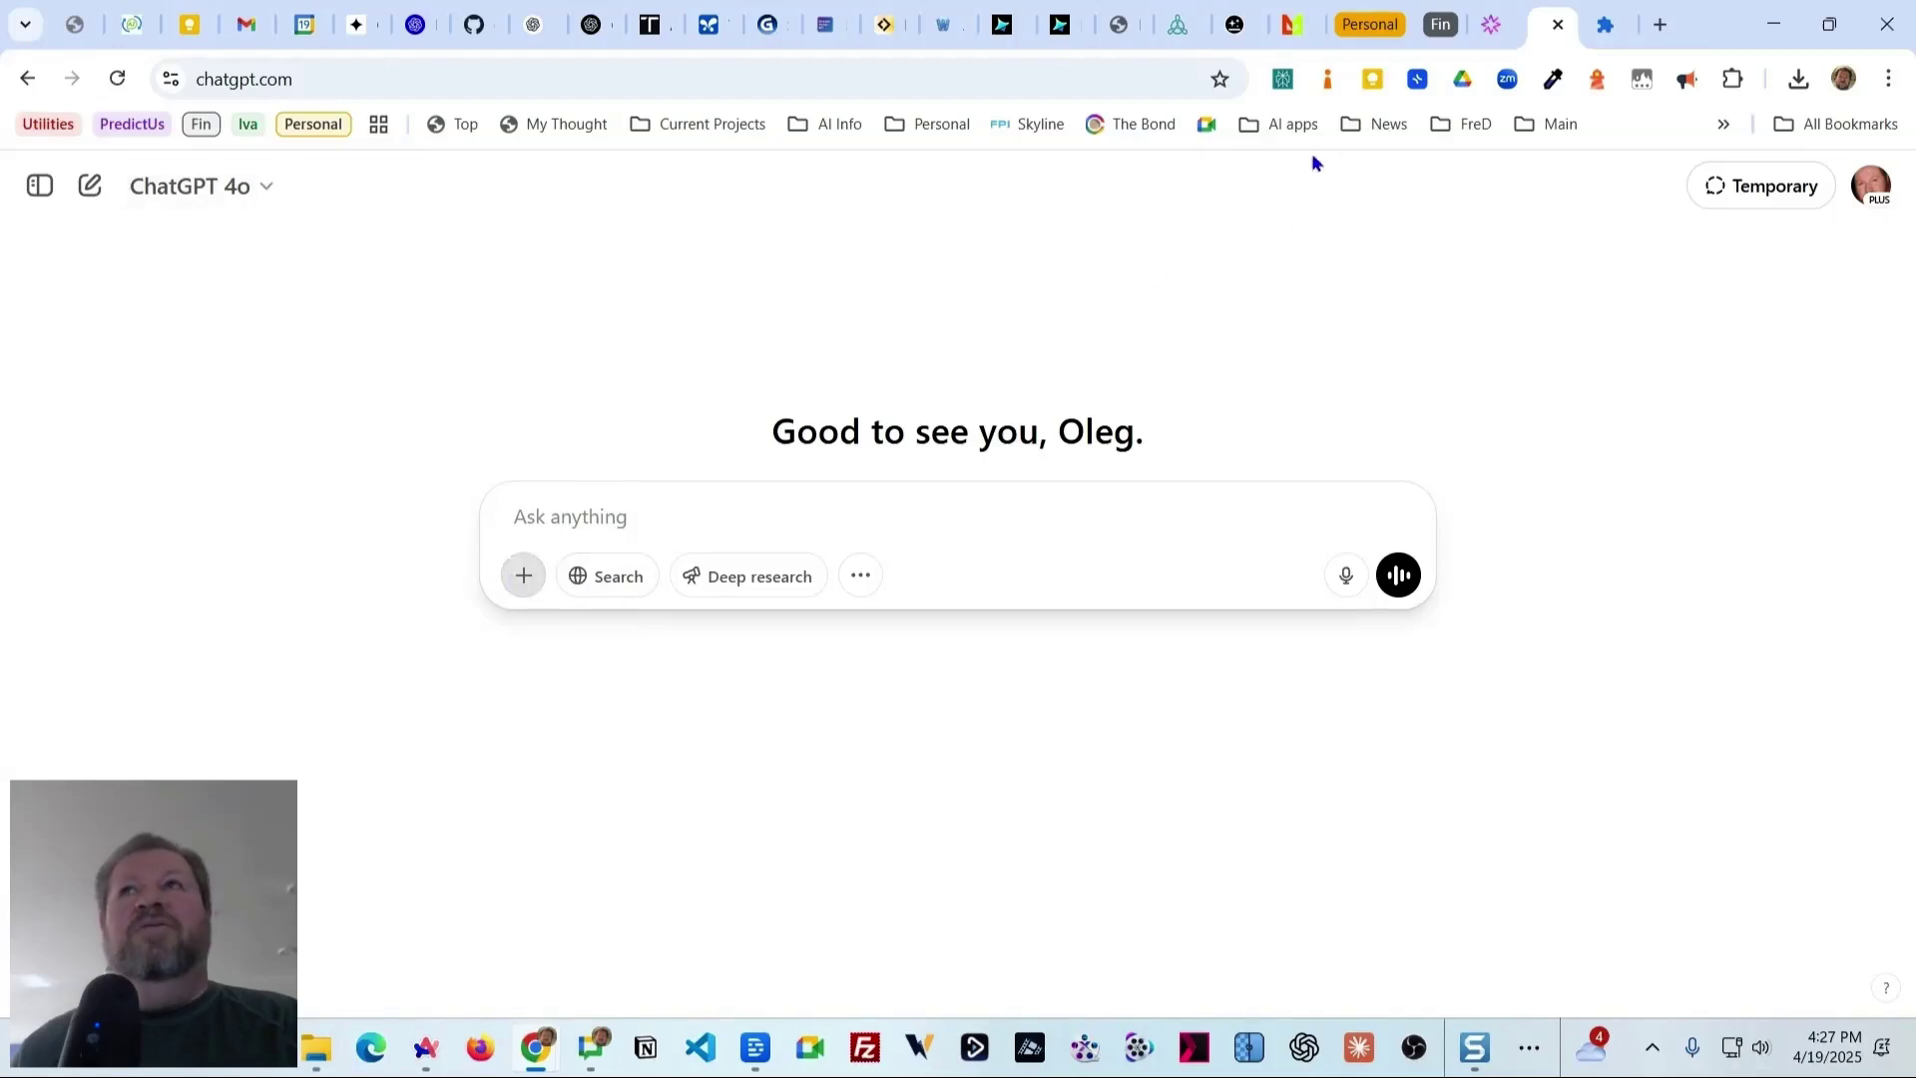
Turn off Gmail Web Clipper by cloudHQ and reload ChatGPT
left_click(1606, 25)
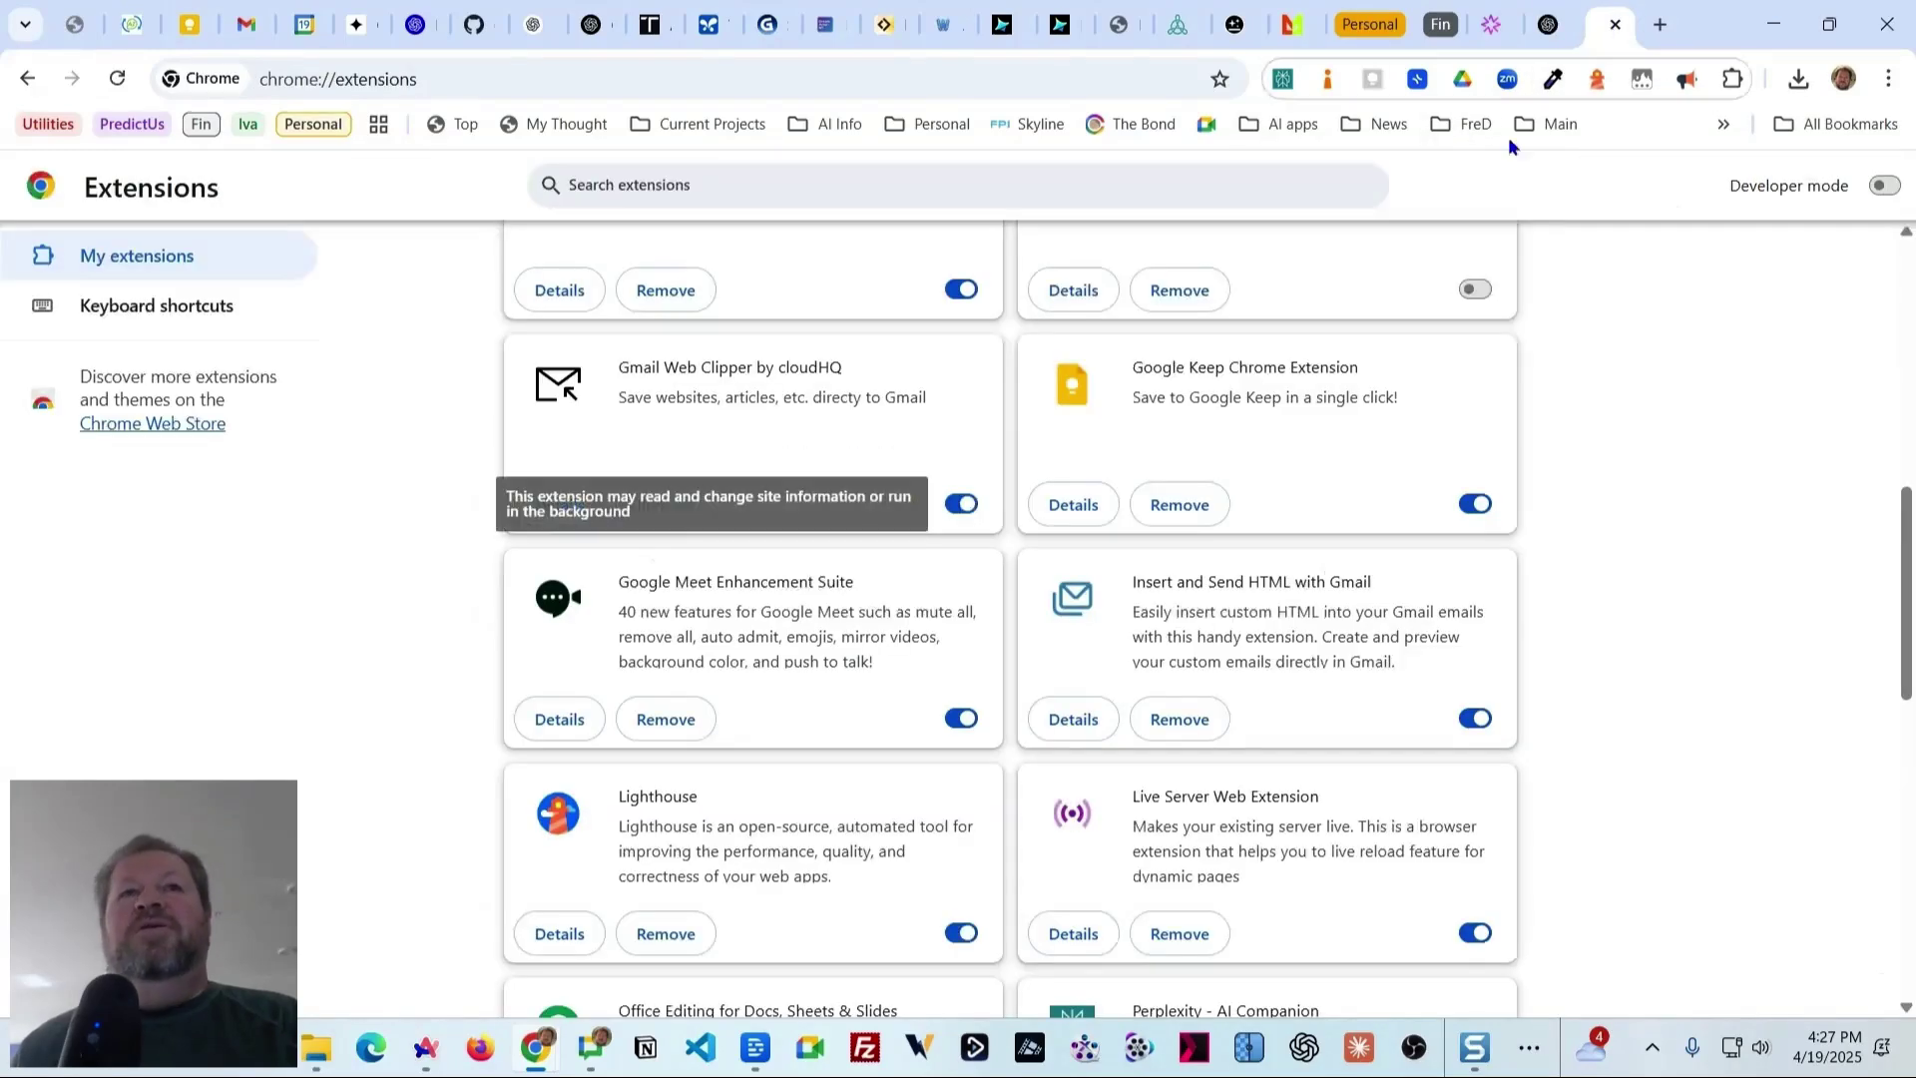
left_click(948, 507)
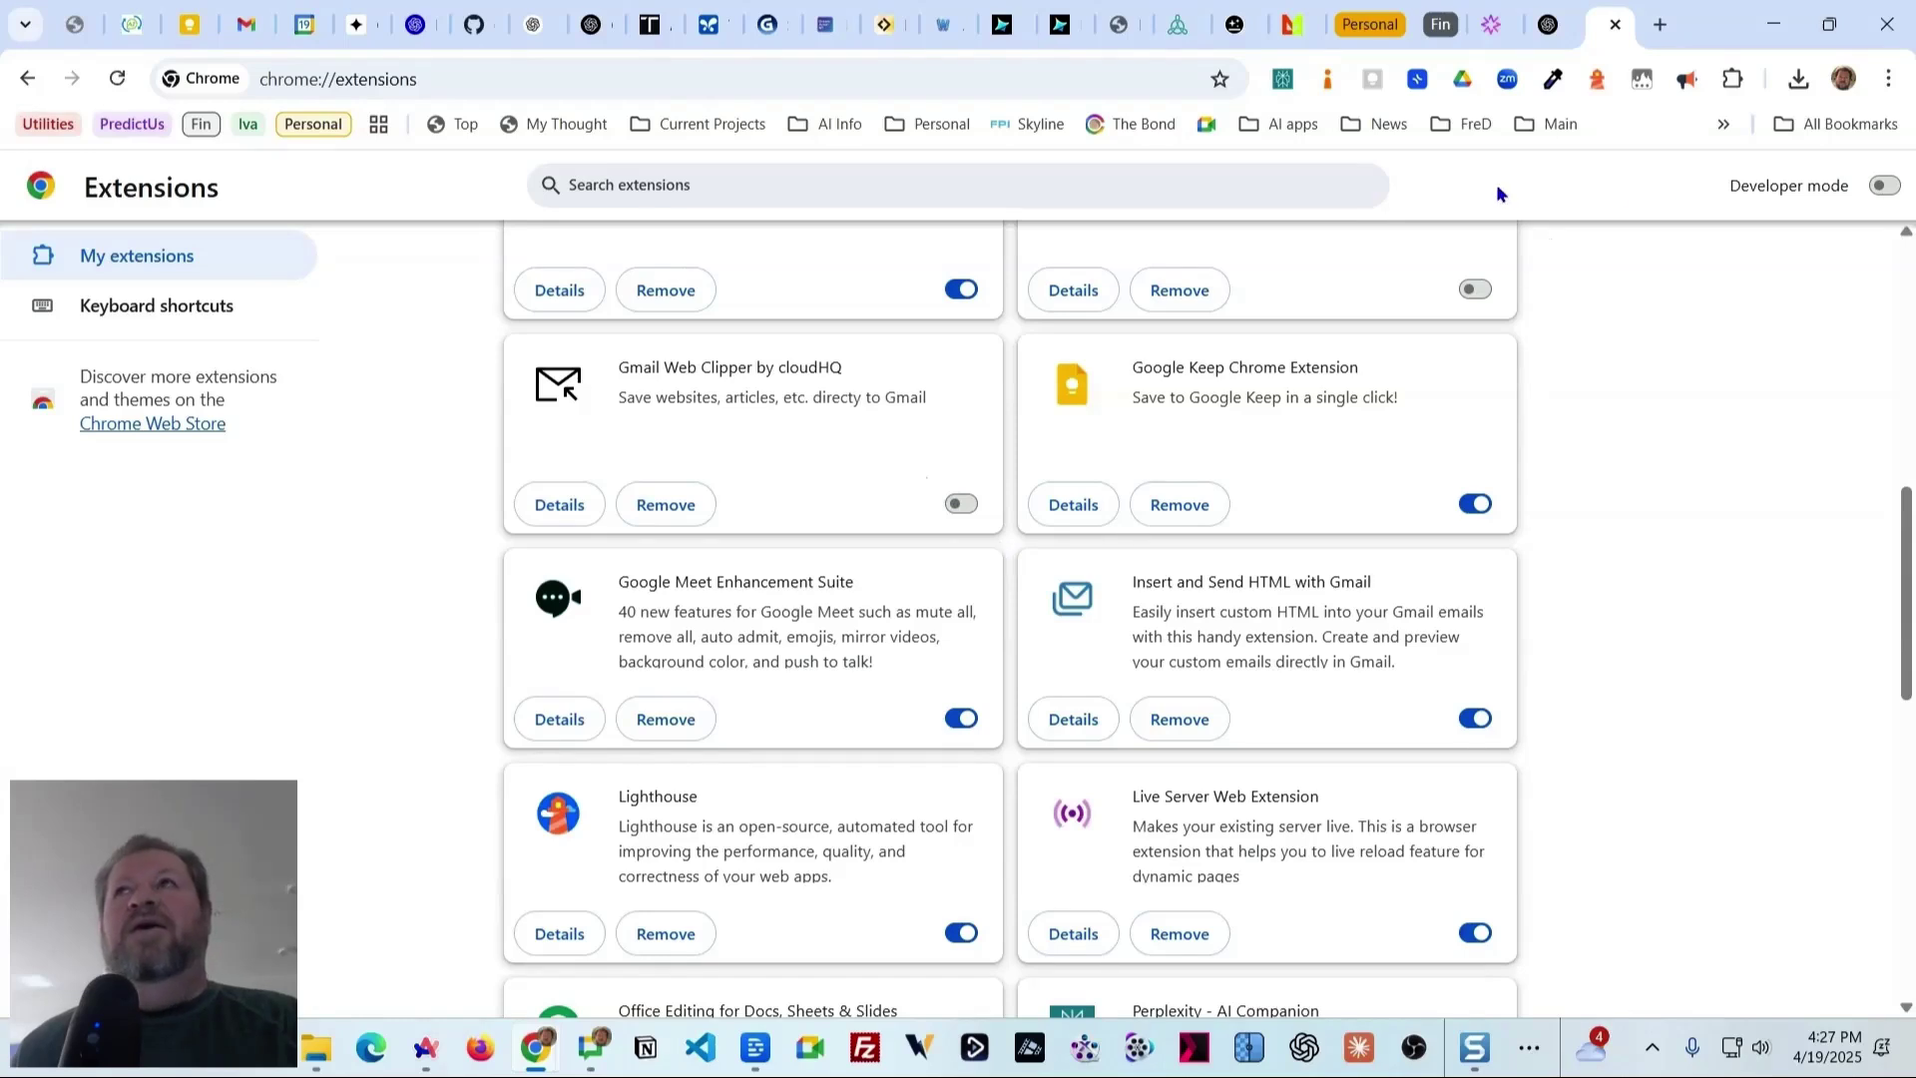
left_click(1547, 24)
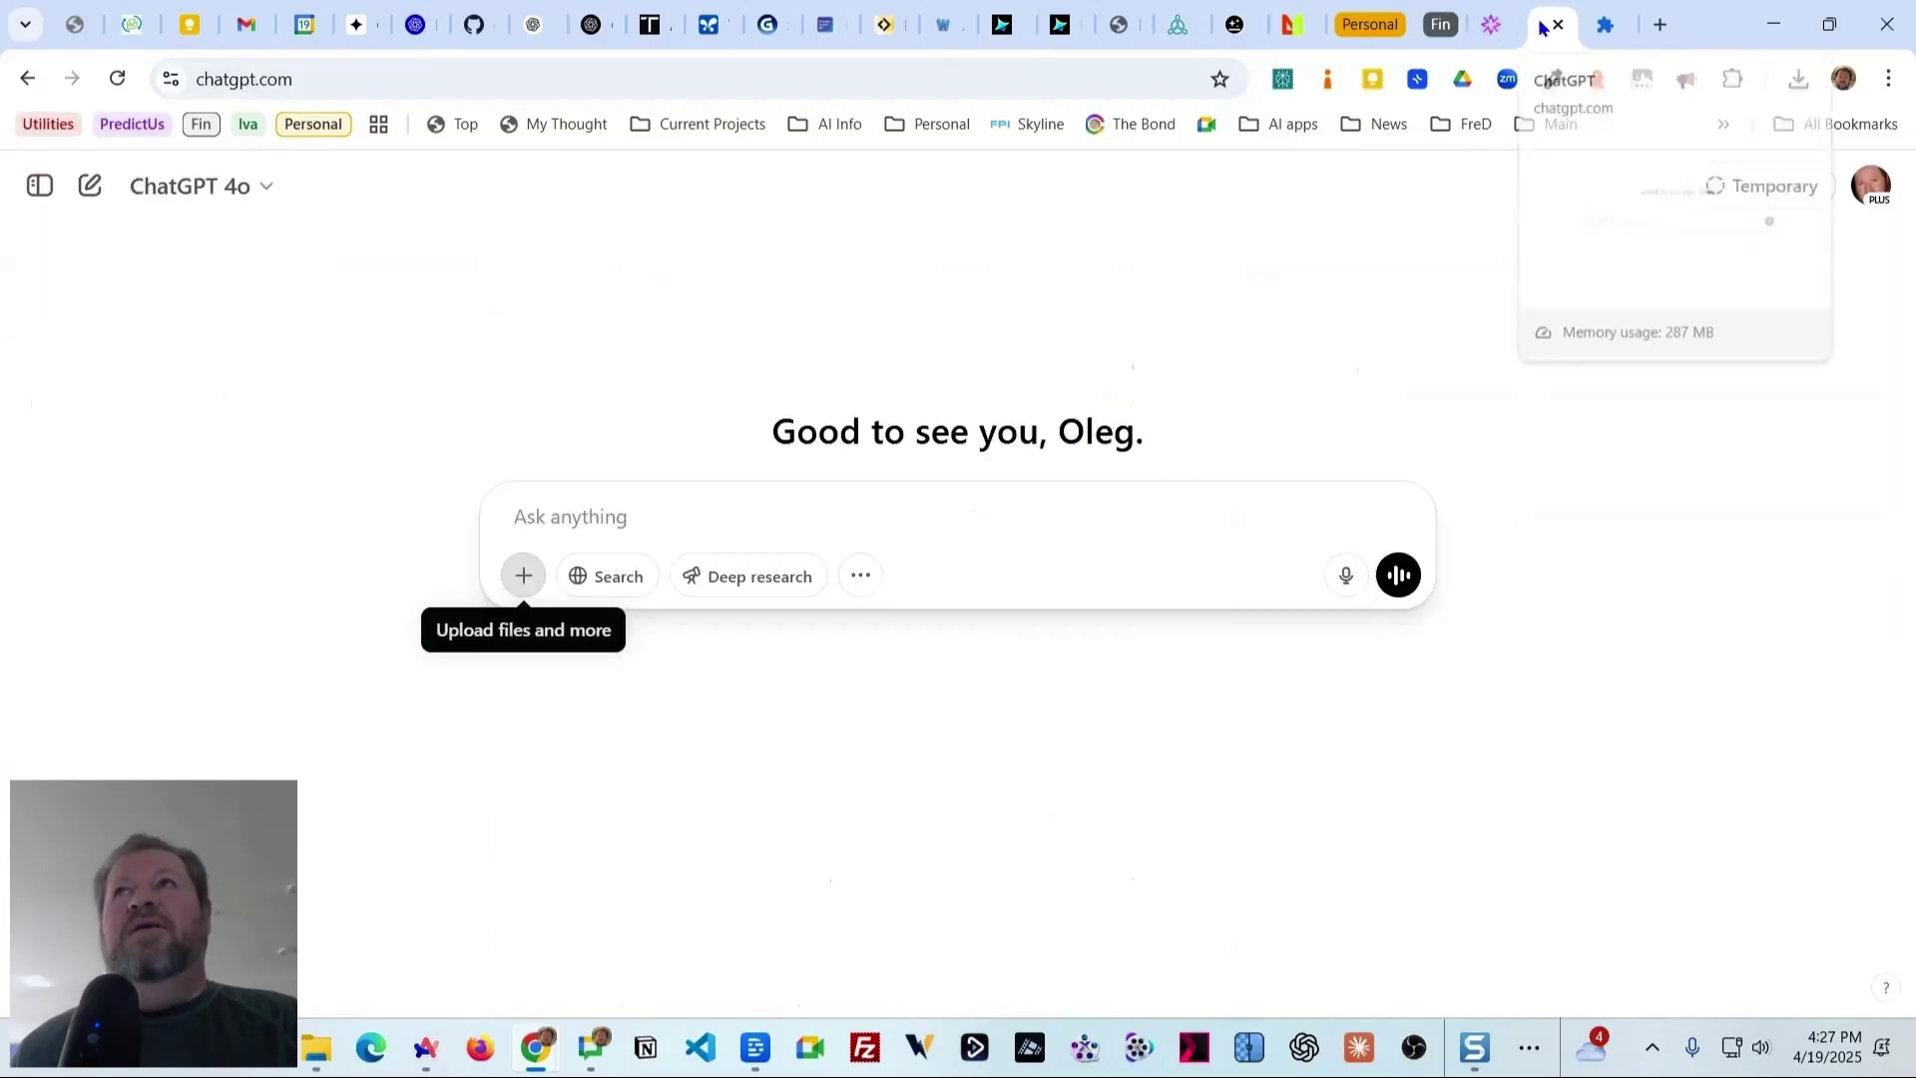
left_click(117, 78)
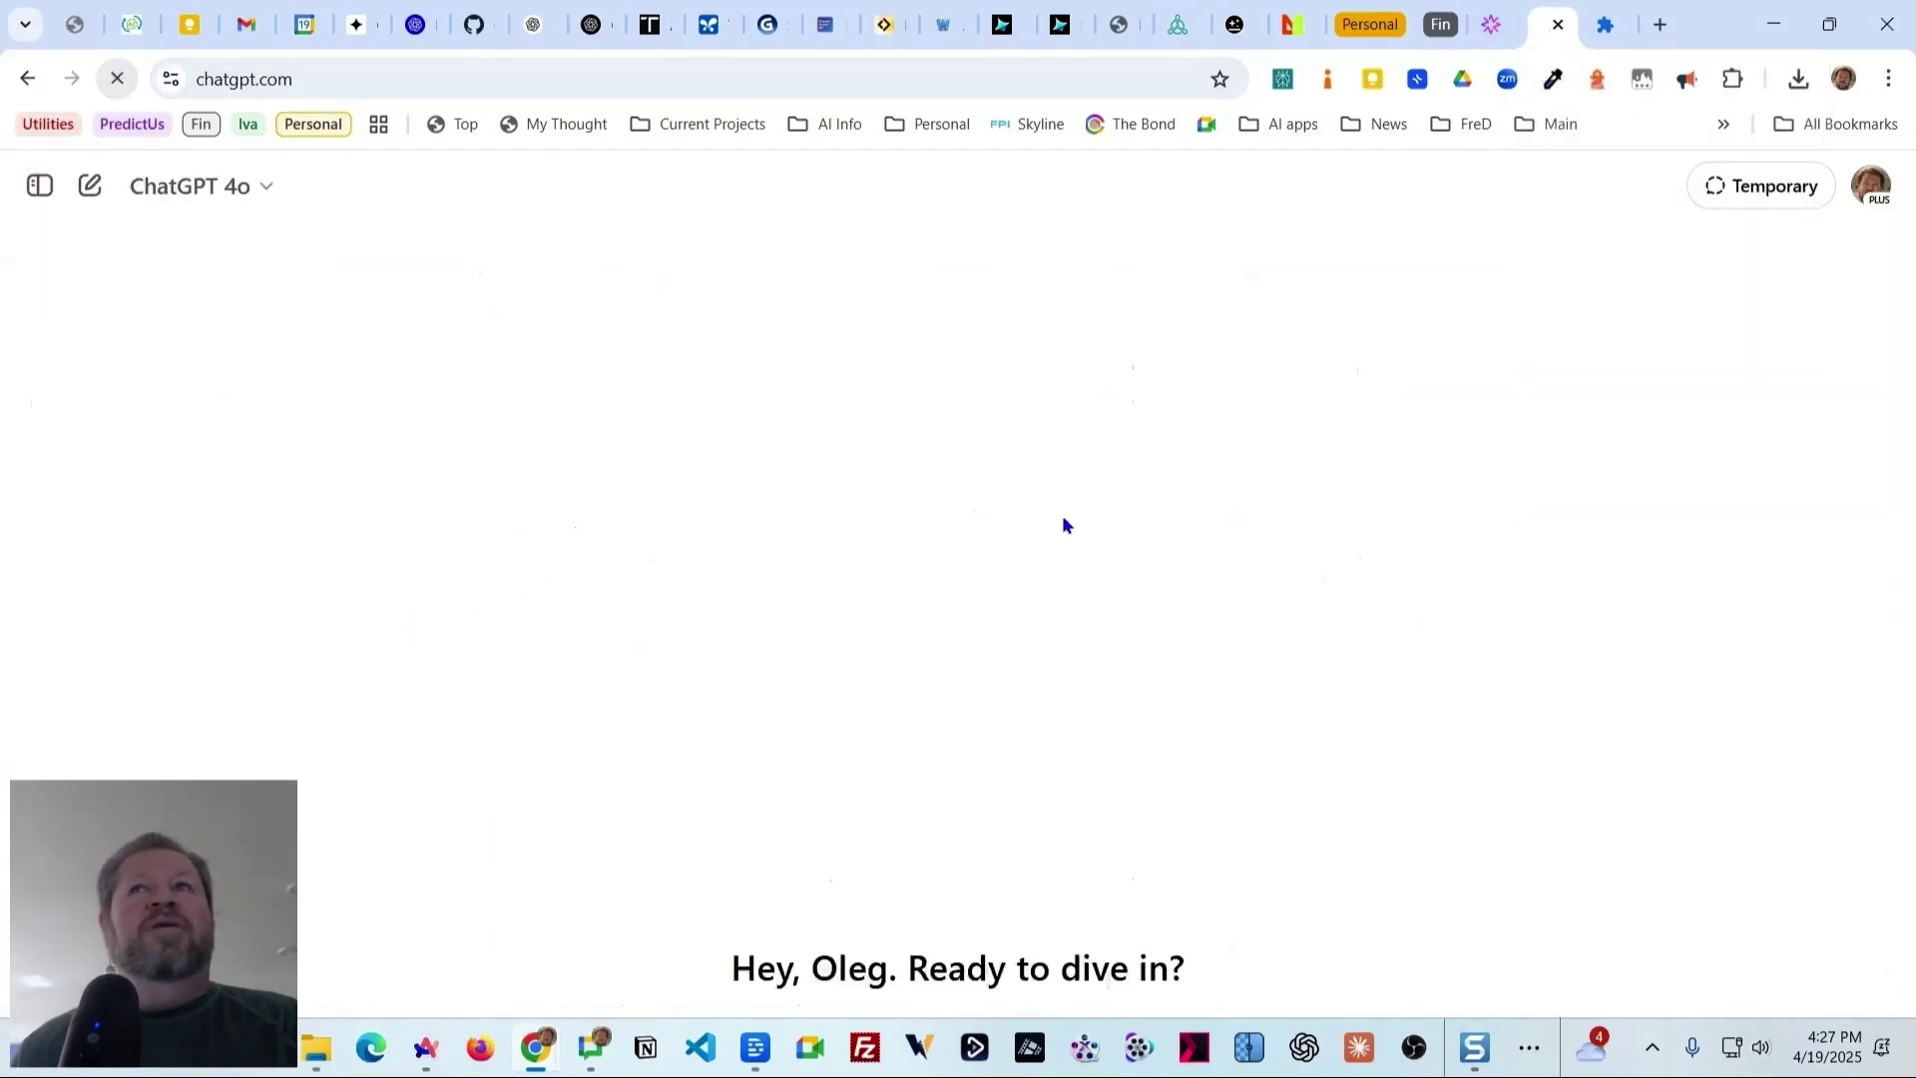
Confirm the model list, attachment menu and tools menu now open and close, then revisit extensions
left_click(272, 206)
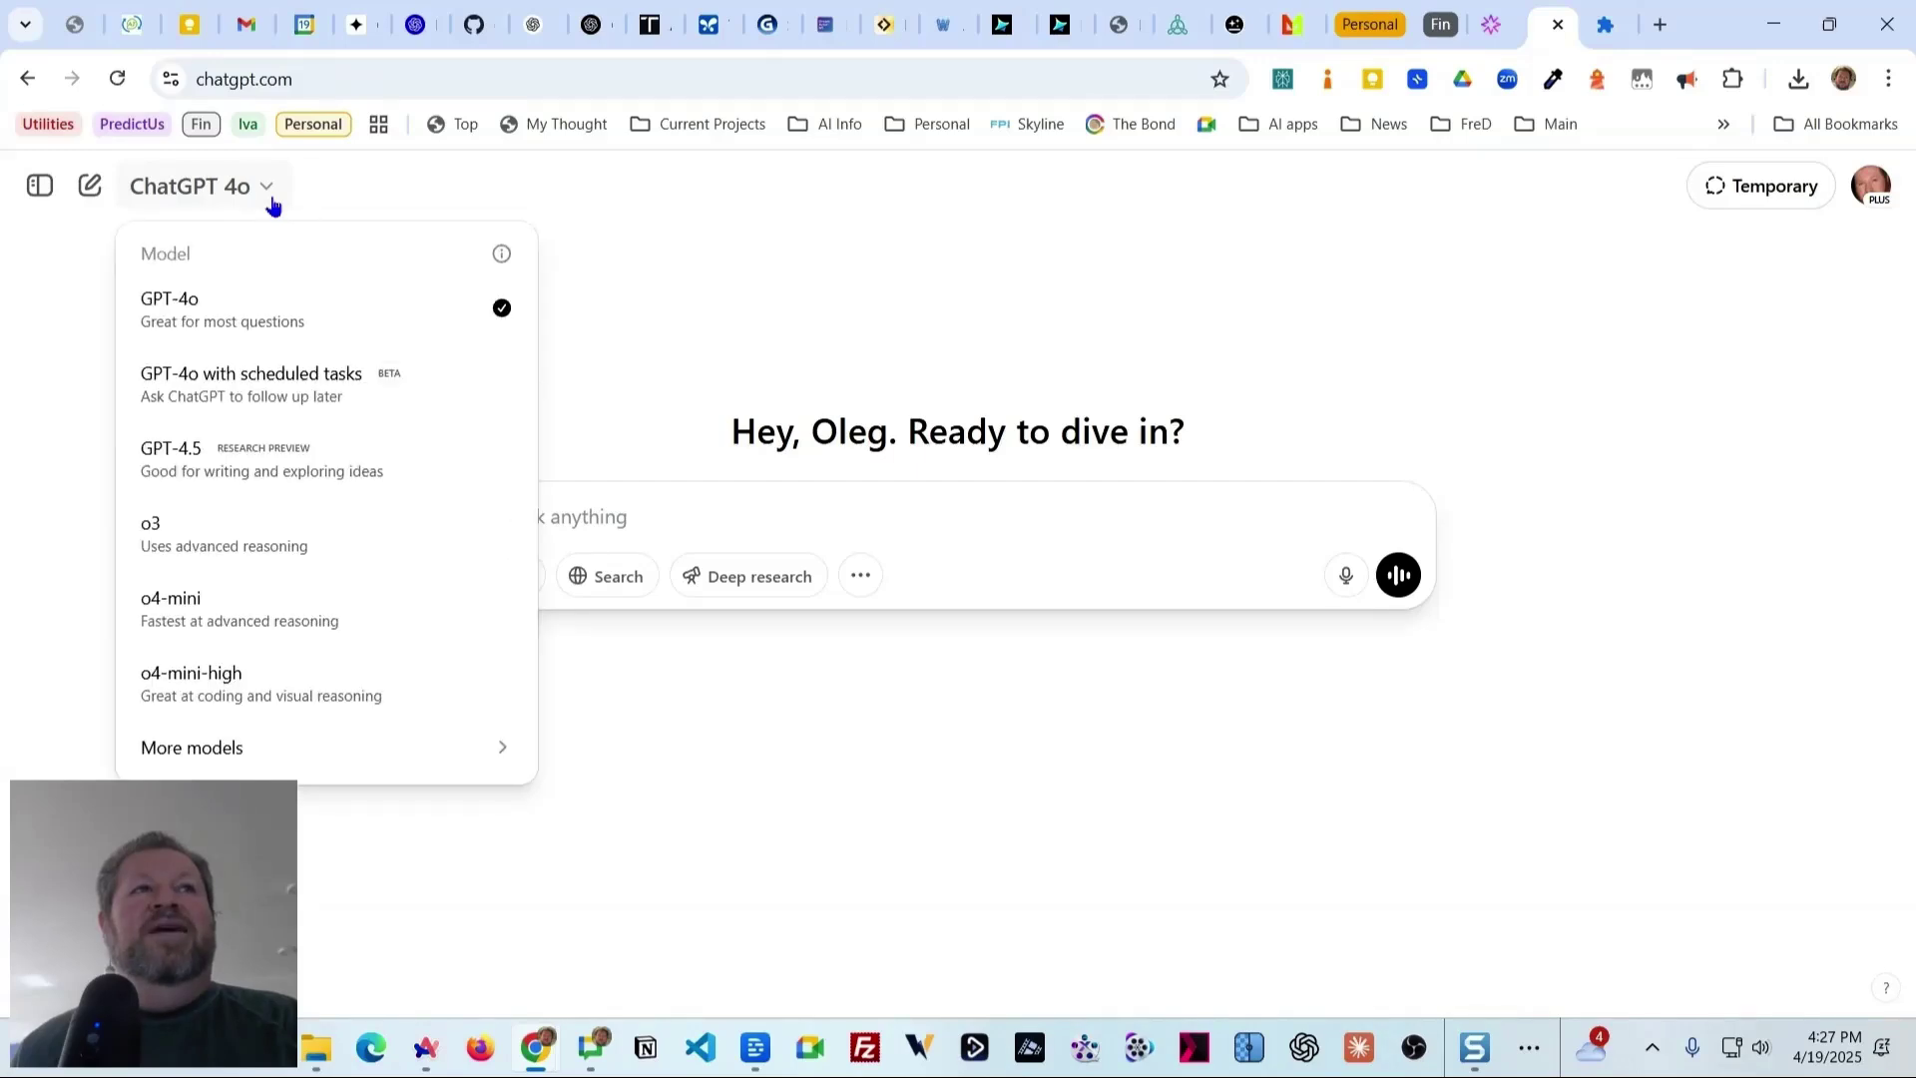
left_click(649, 287)
left_click(525, 579)
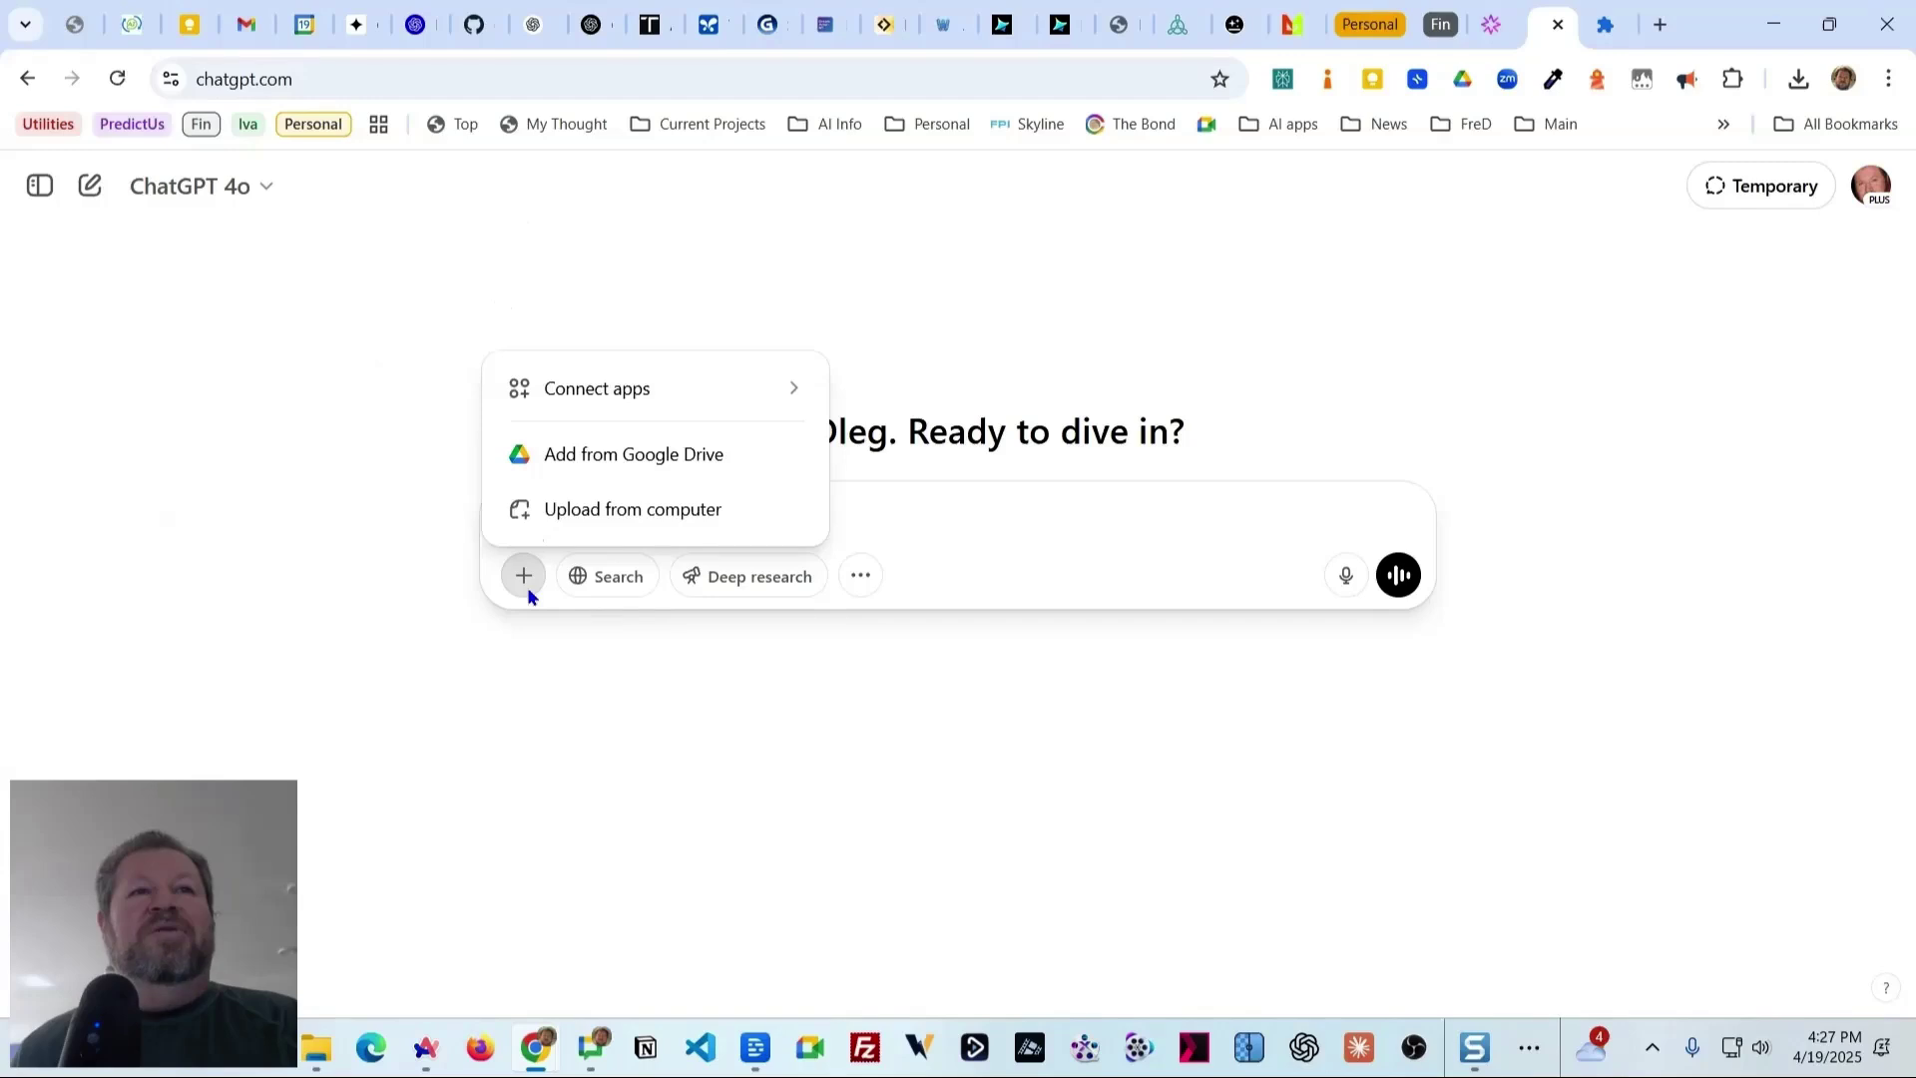
left_click(525, 579)
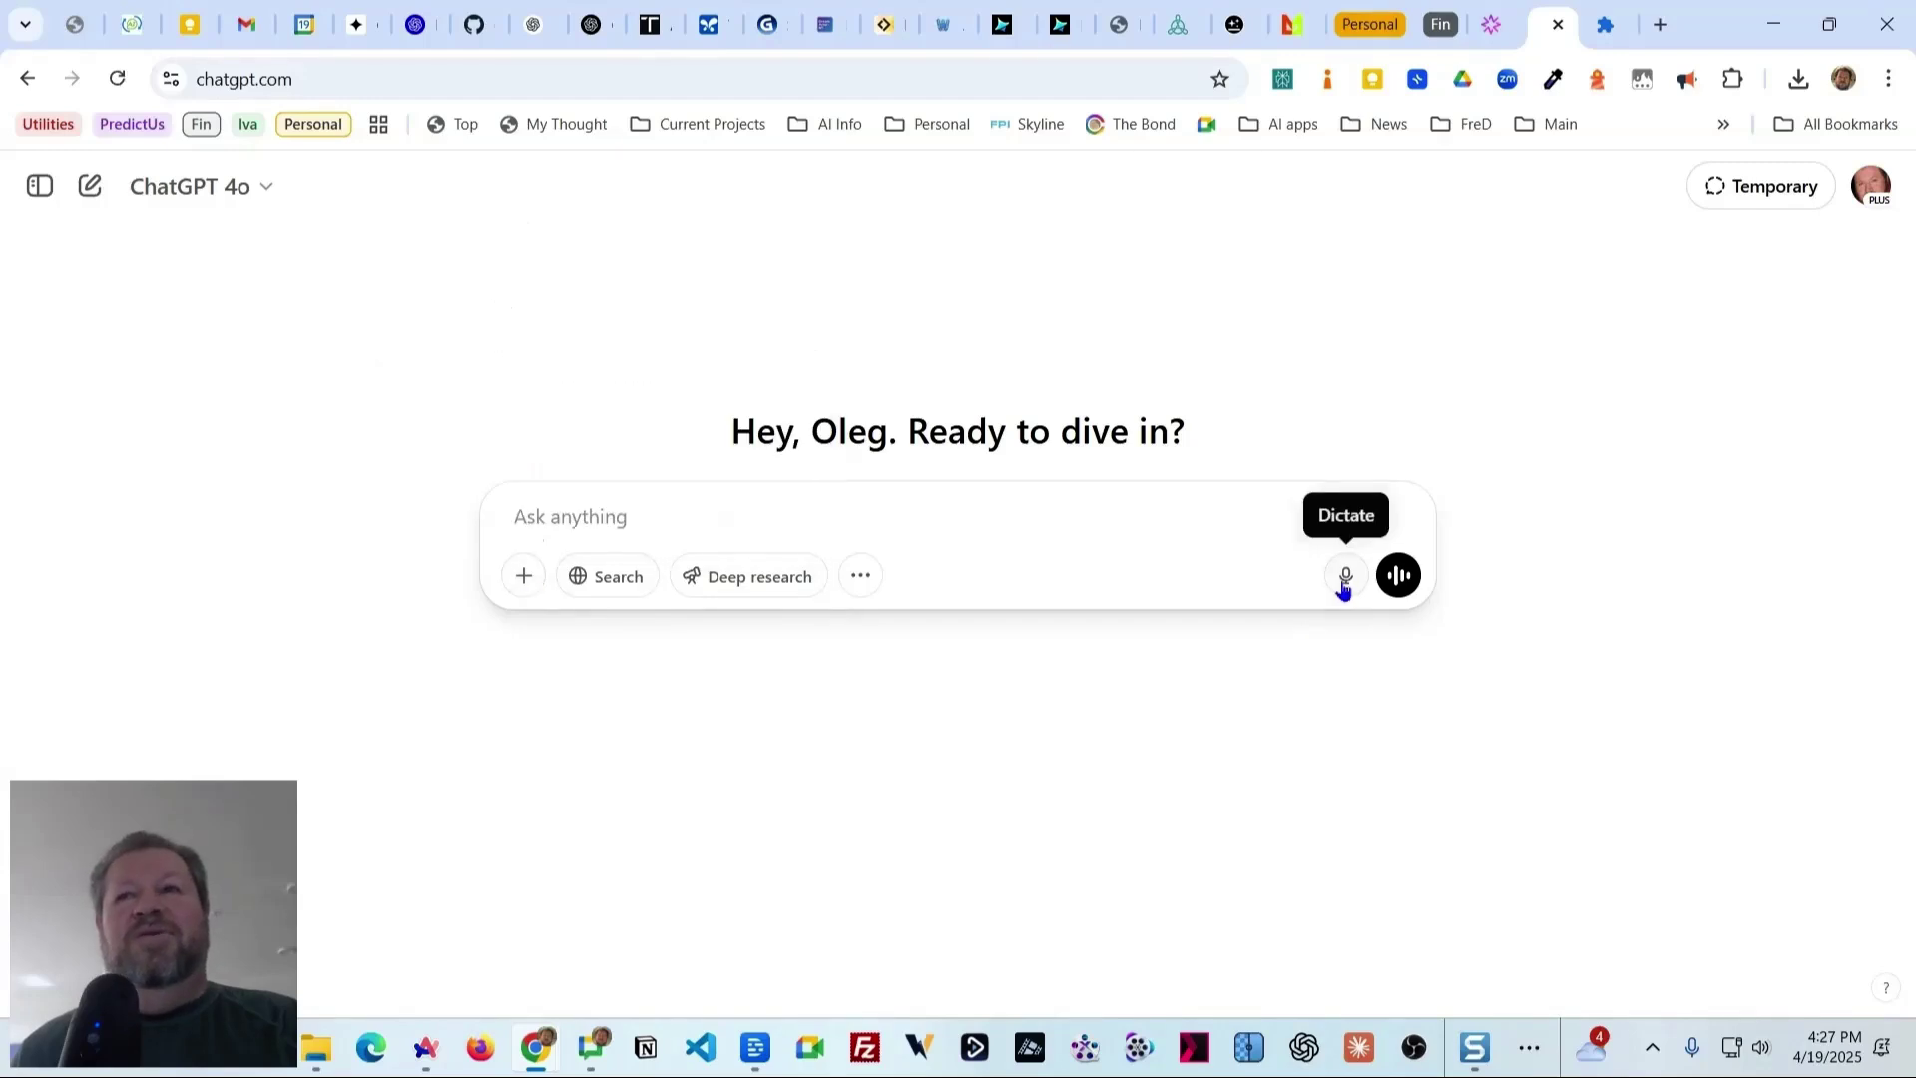
left_click(854, 575)
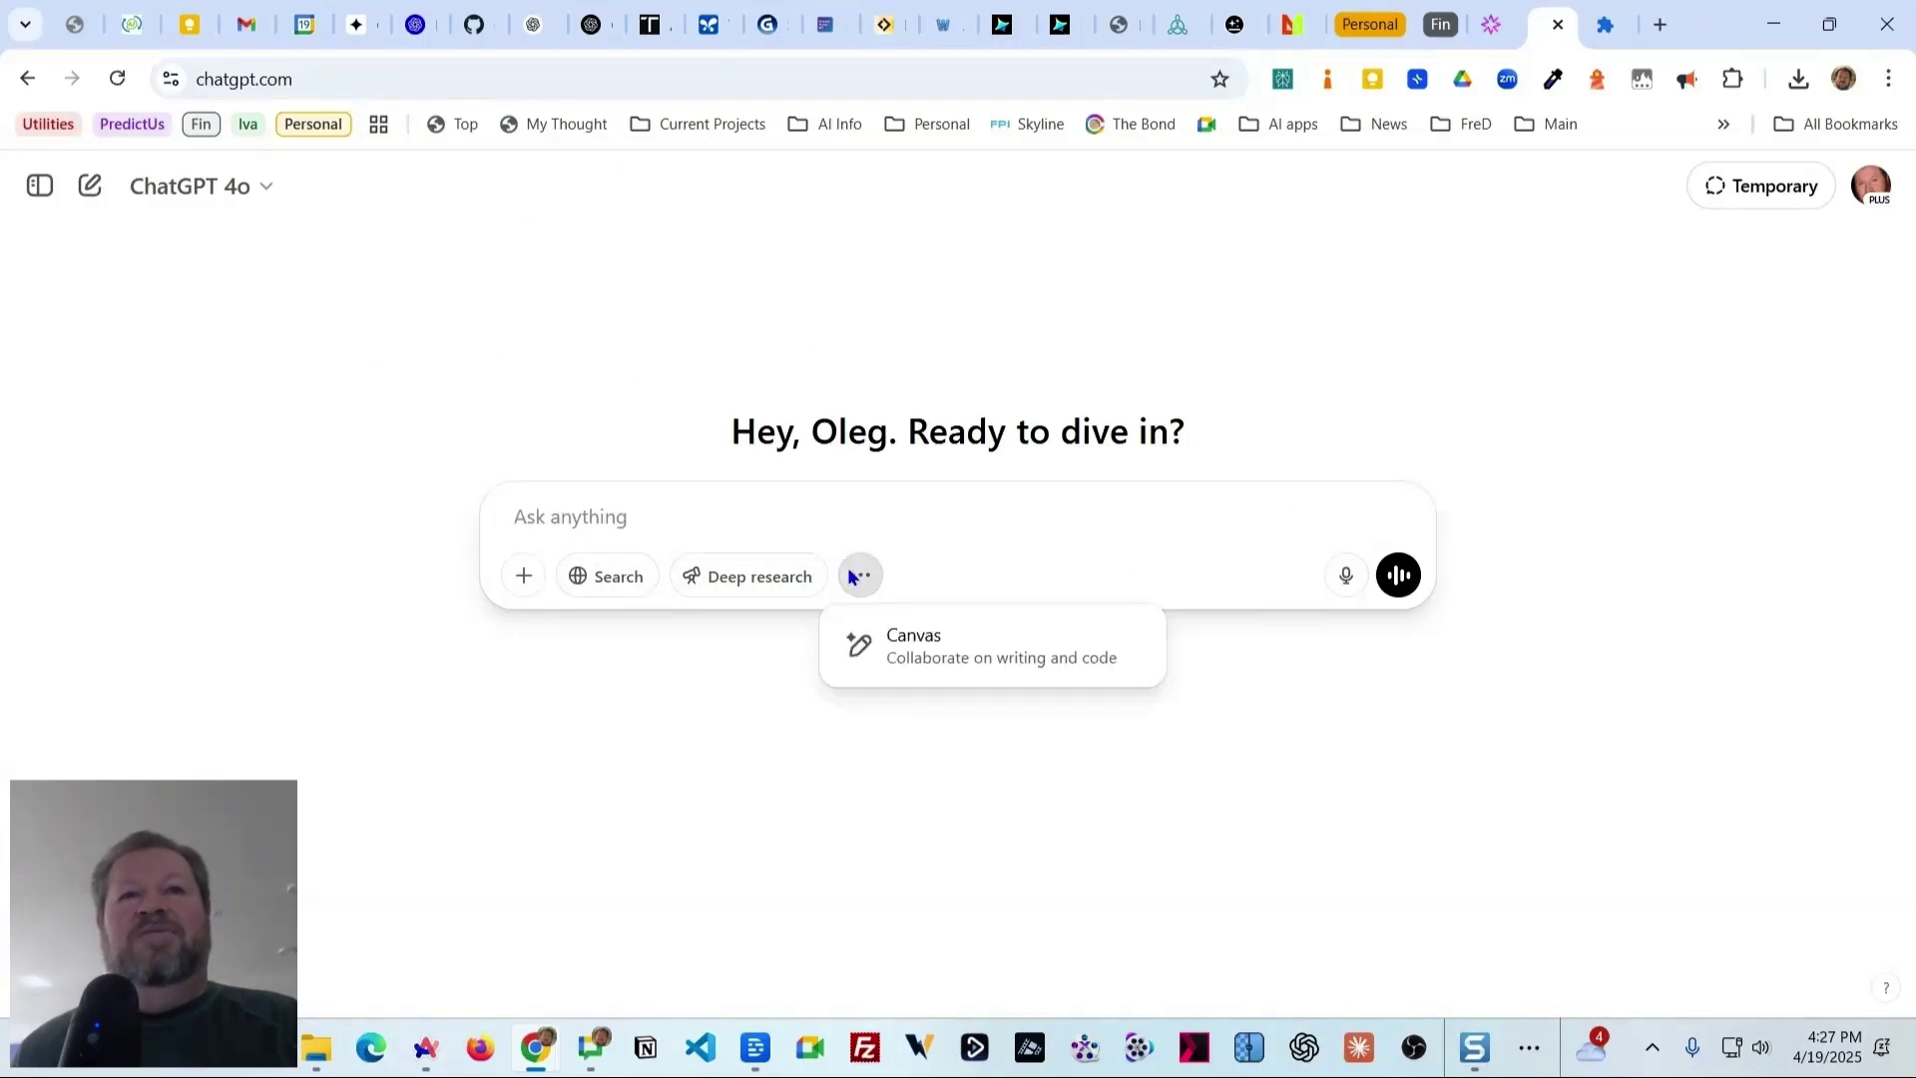
left_click(1041, 310)
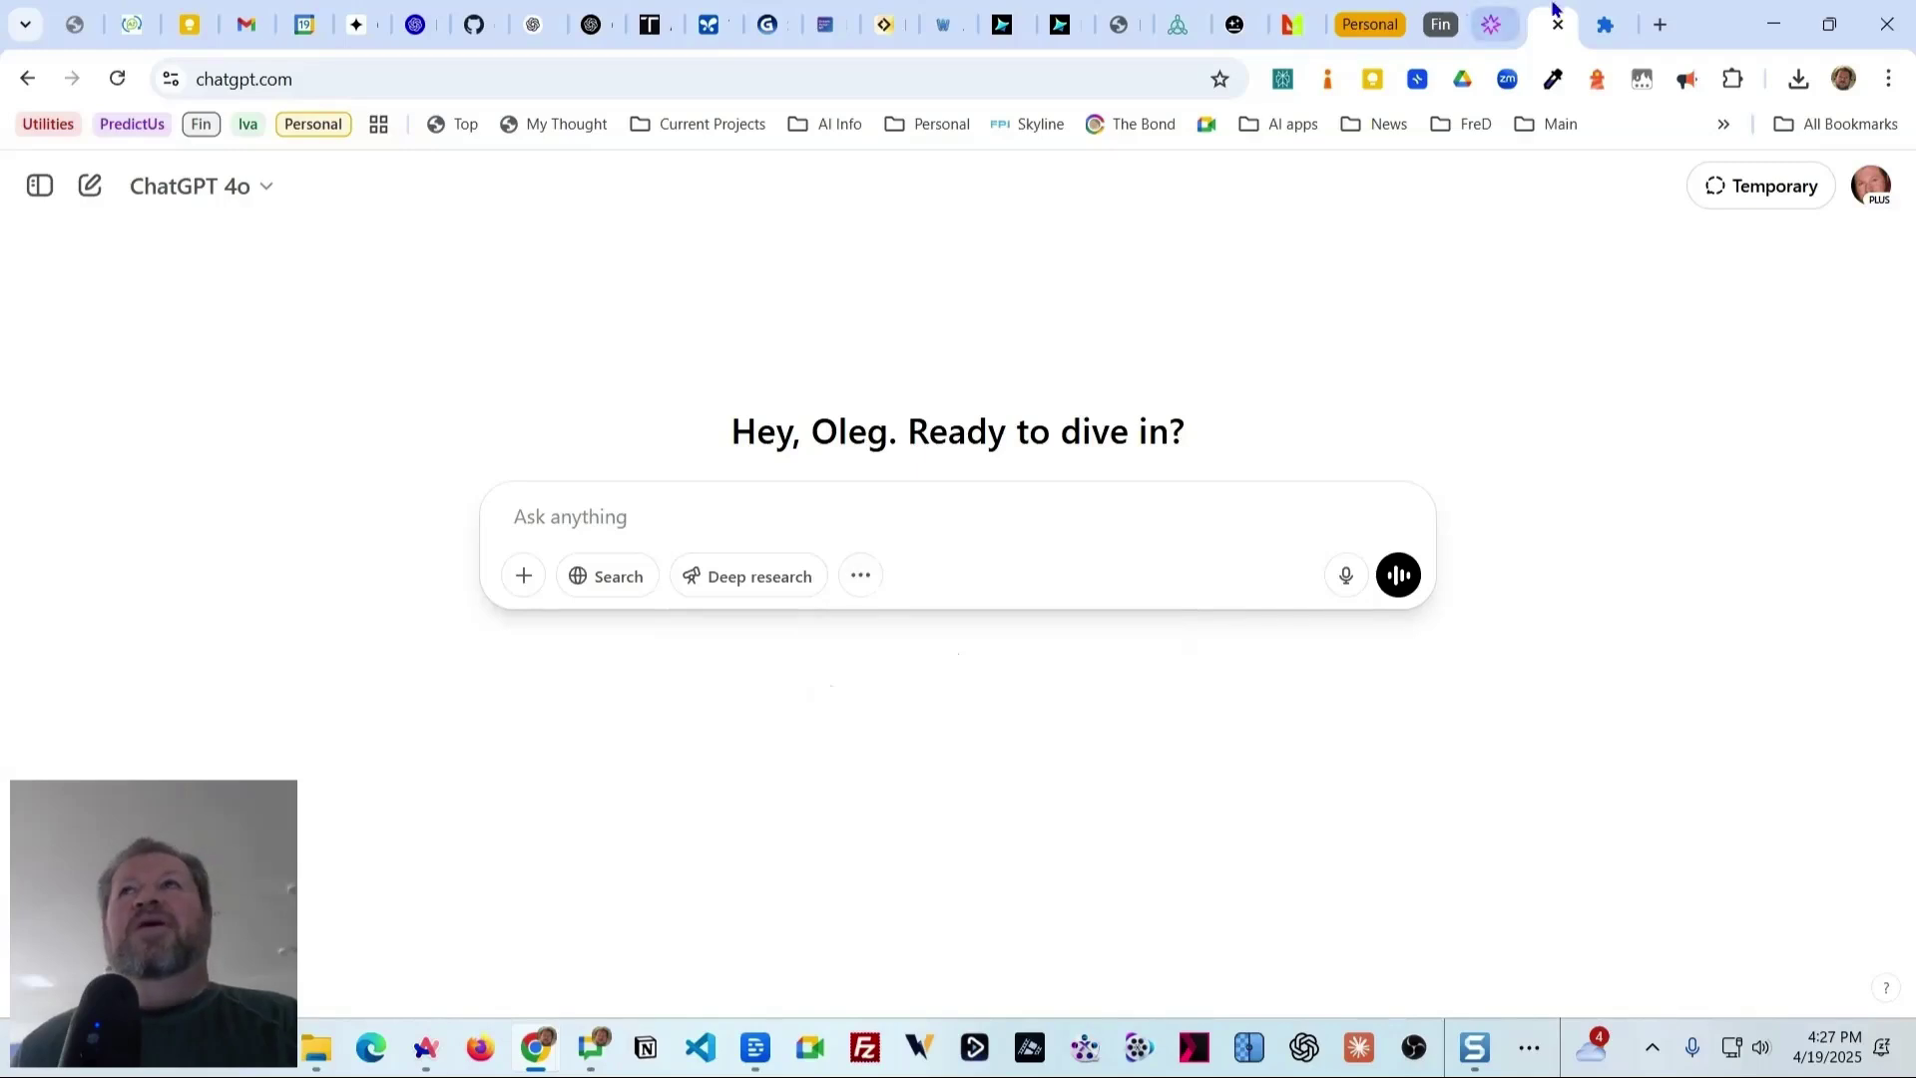
left_click(1604, 24)
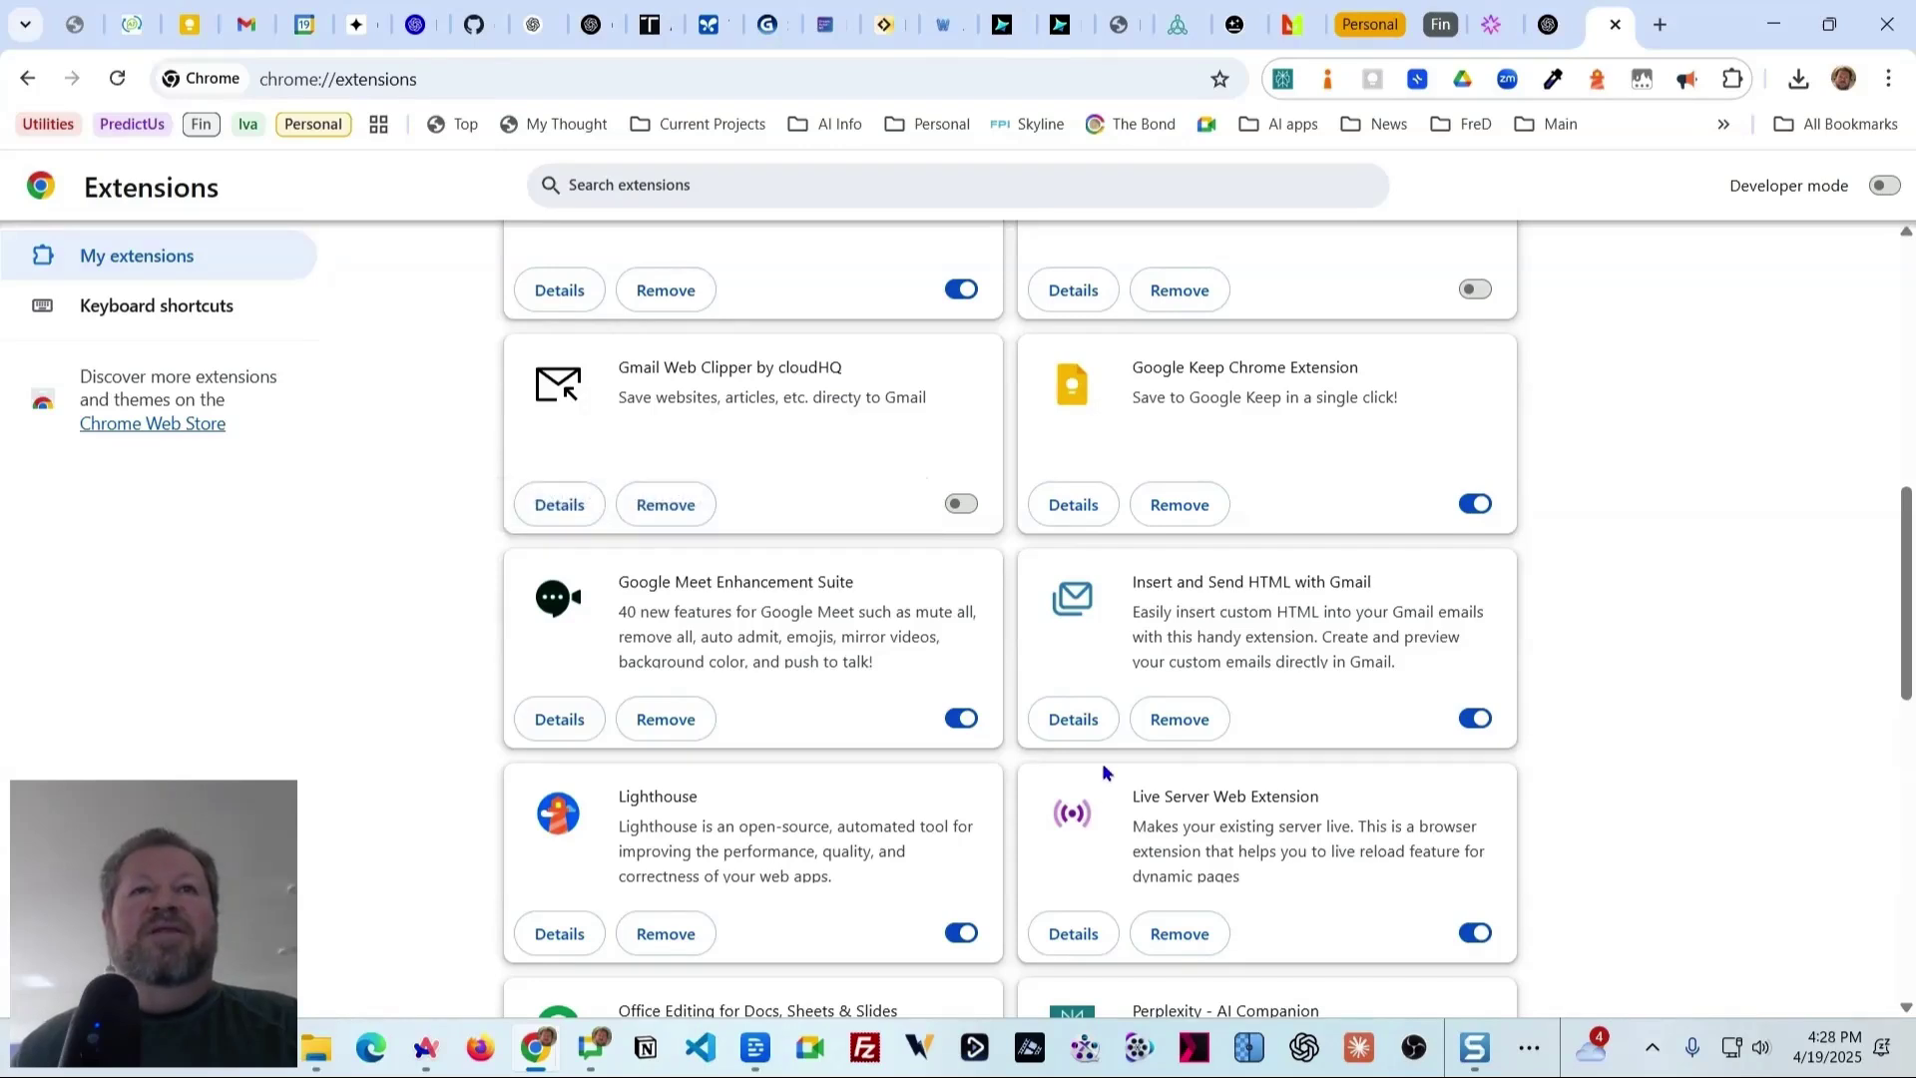
Remove Gmail Web Clipper by cloudHQ and close the cloudHQ dashboard tab it opens
left_click(669, 507)
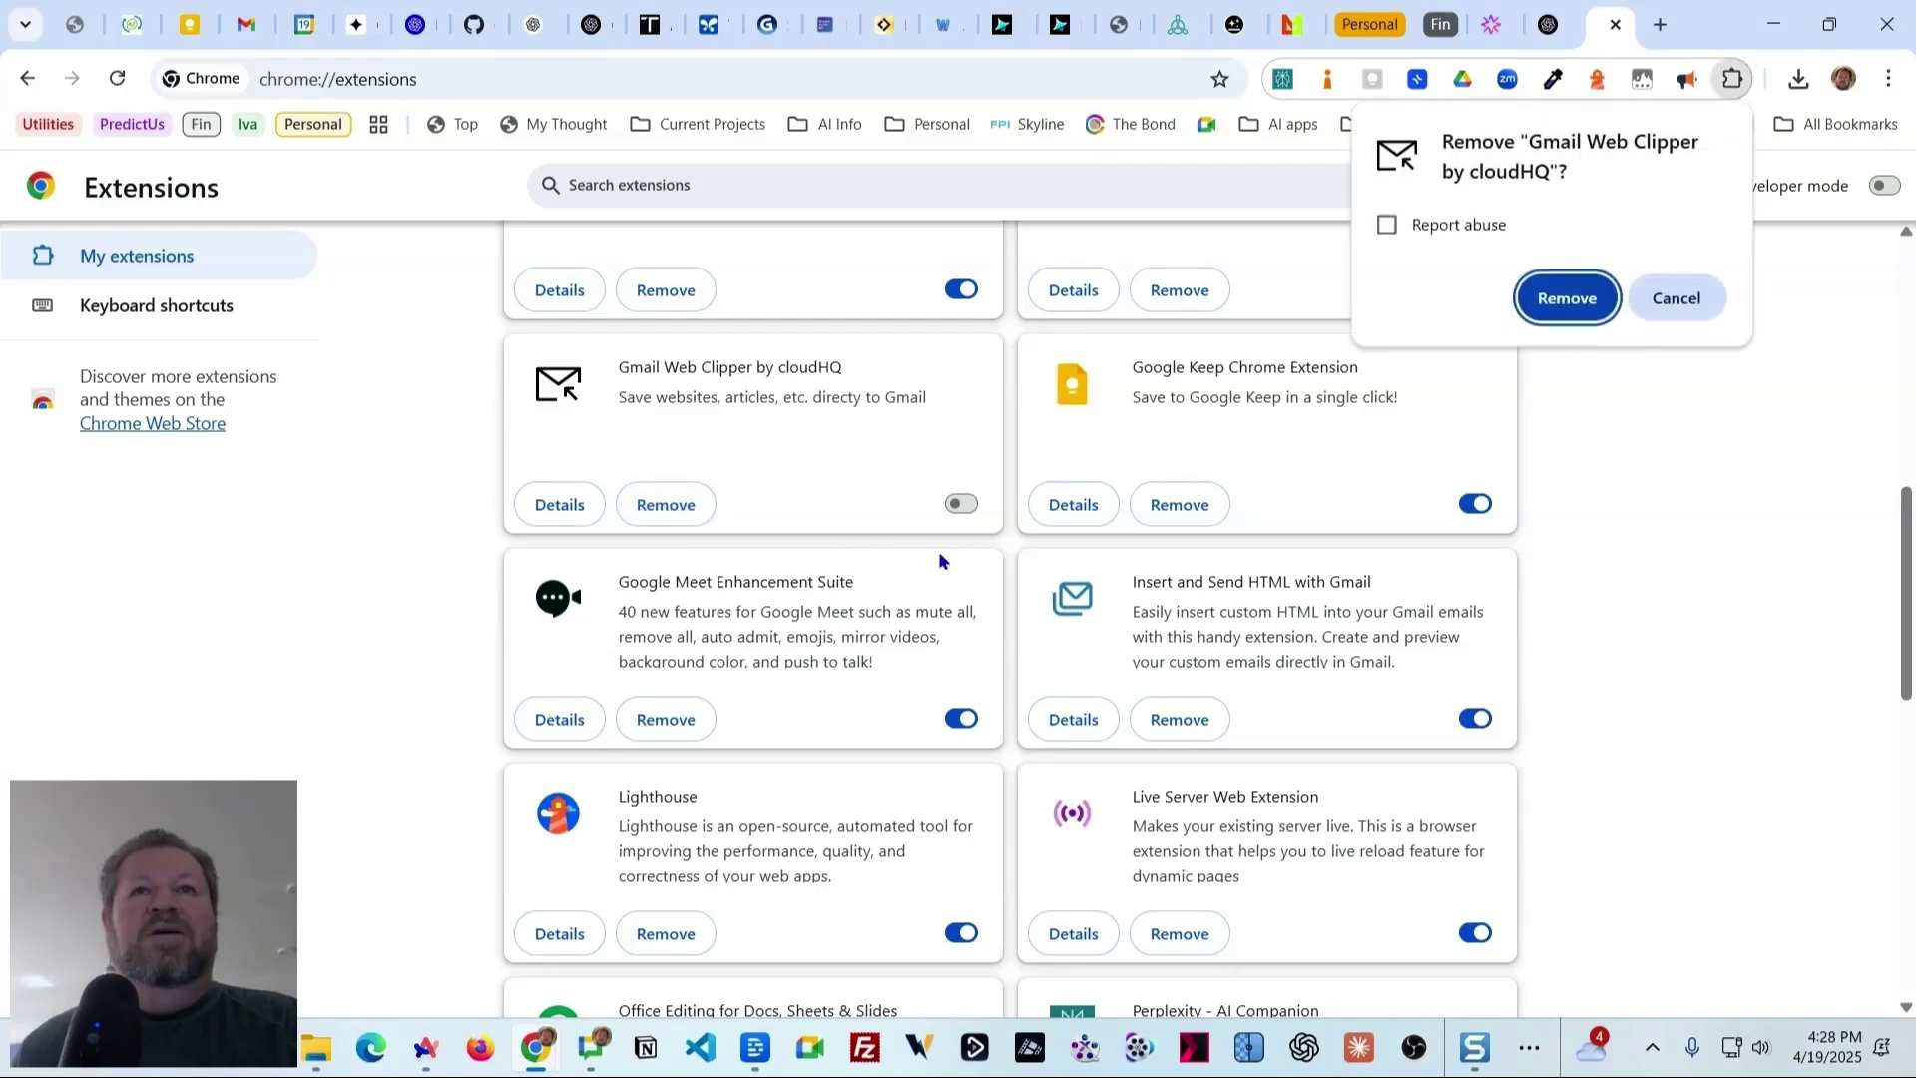
left_click(1566, 300)
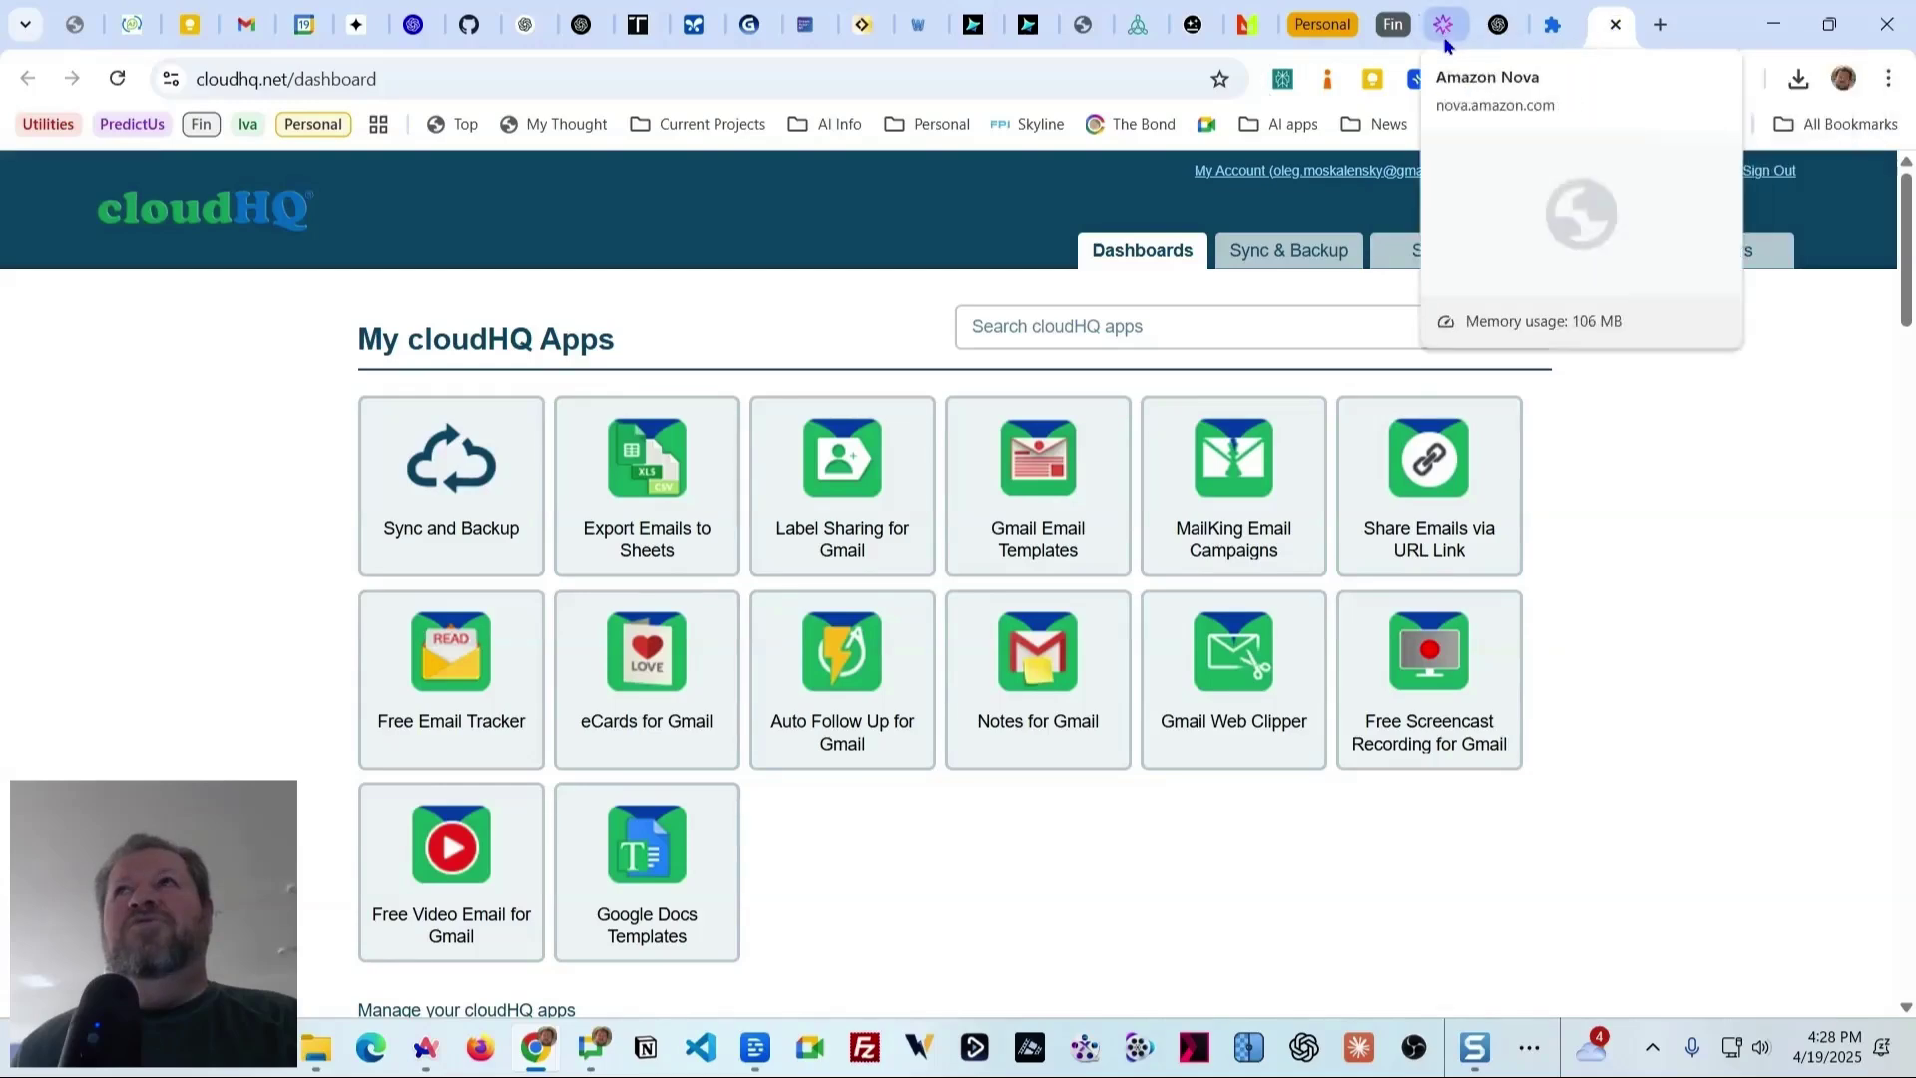
left_click(1615, 28)
Reload ChatGPT, verify the attachment menu and model list work with GPT-4o kept, then revisit extensions
left_click(1614, 28)
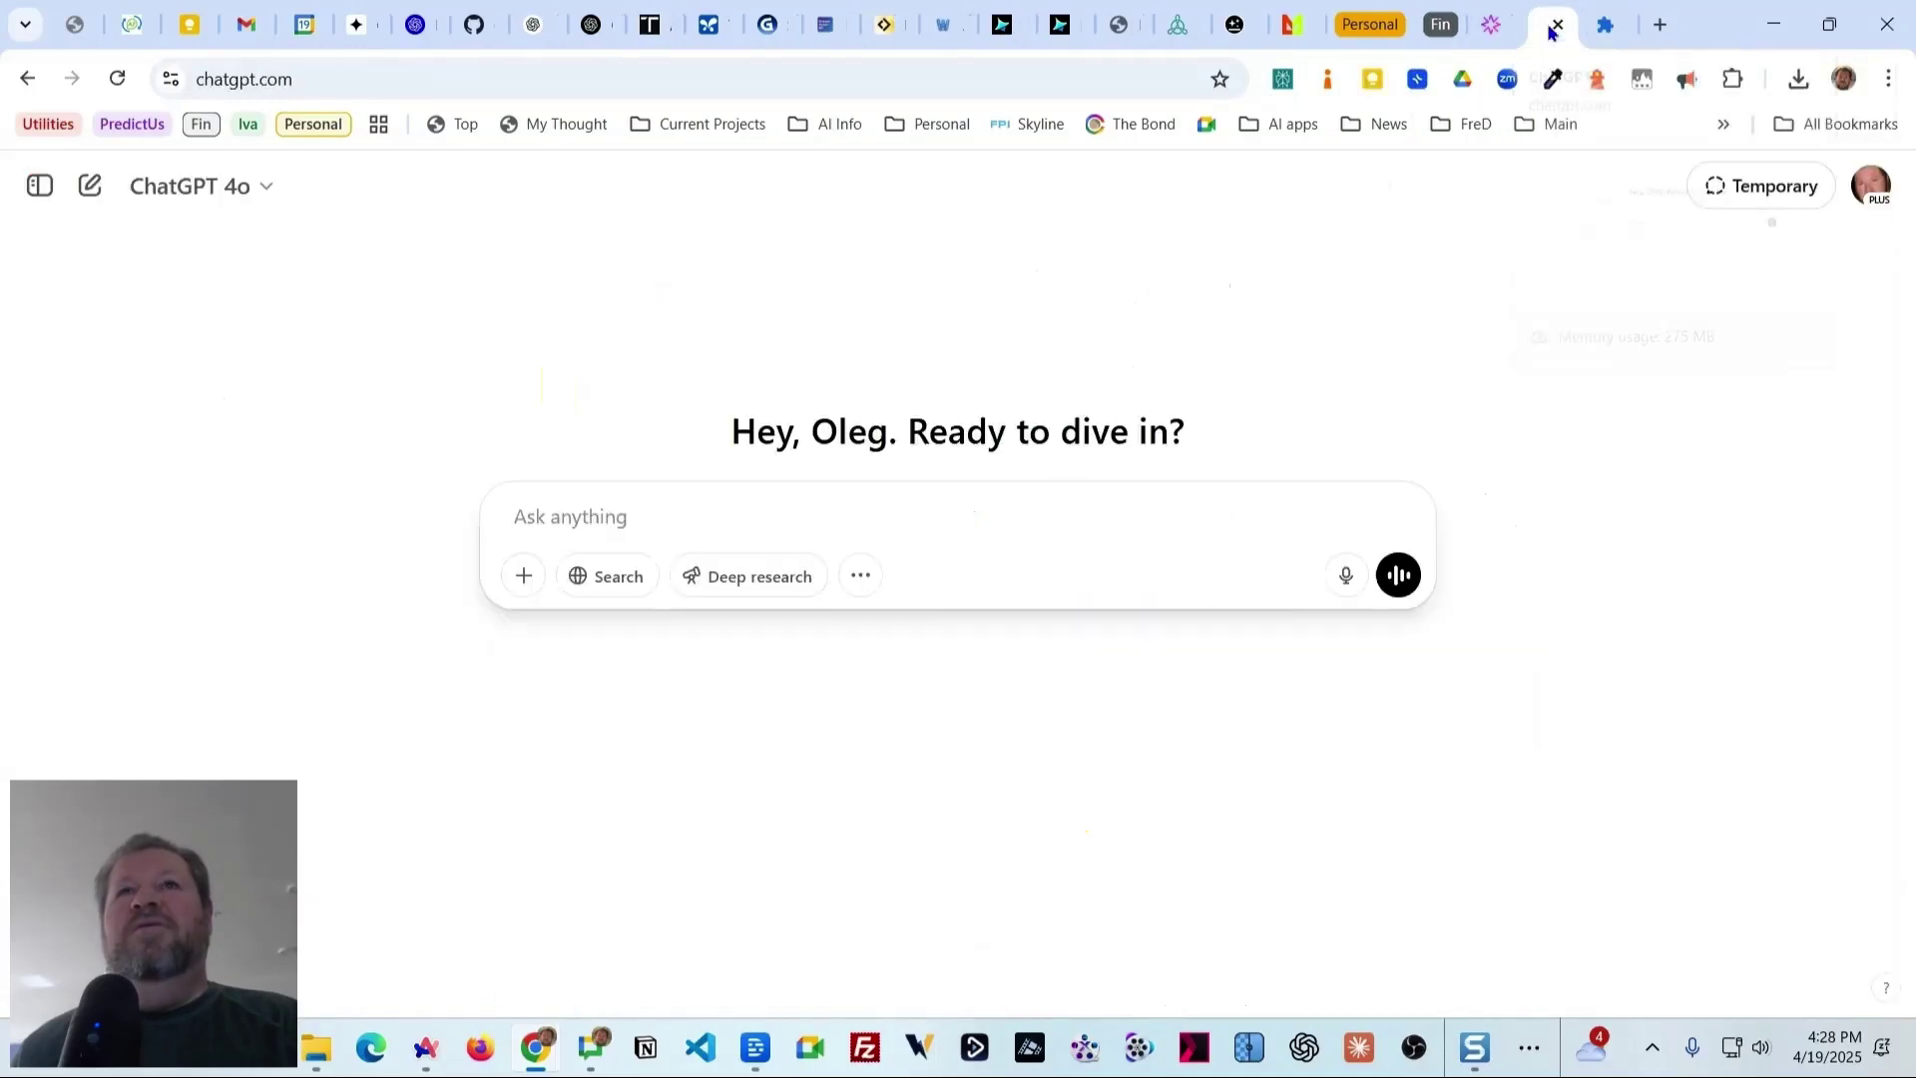
left_click(110, 80)
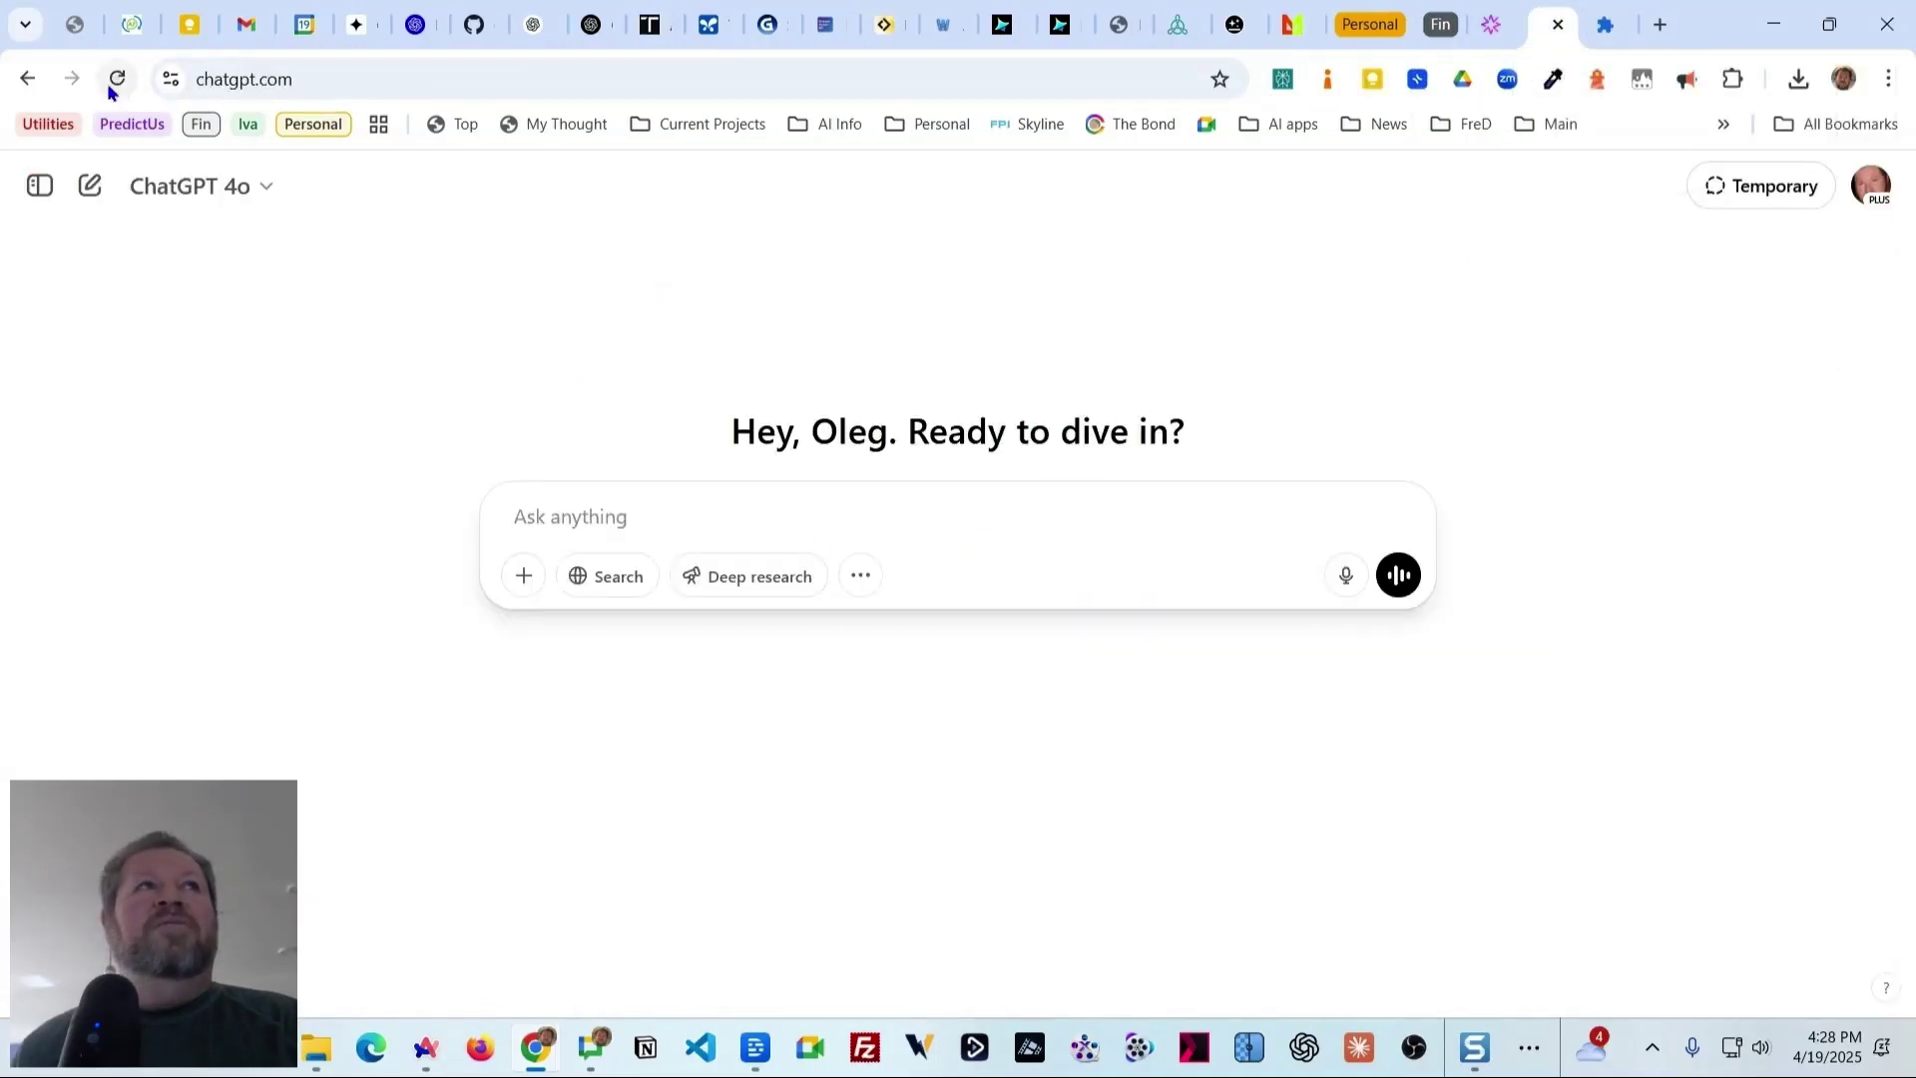
left_click(520, 584)
left_click(517, 584)
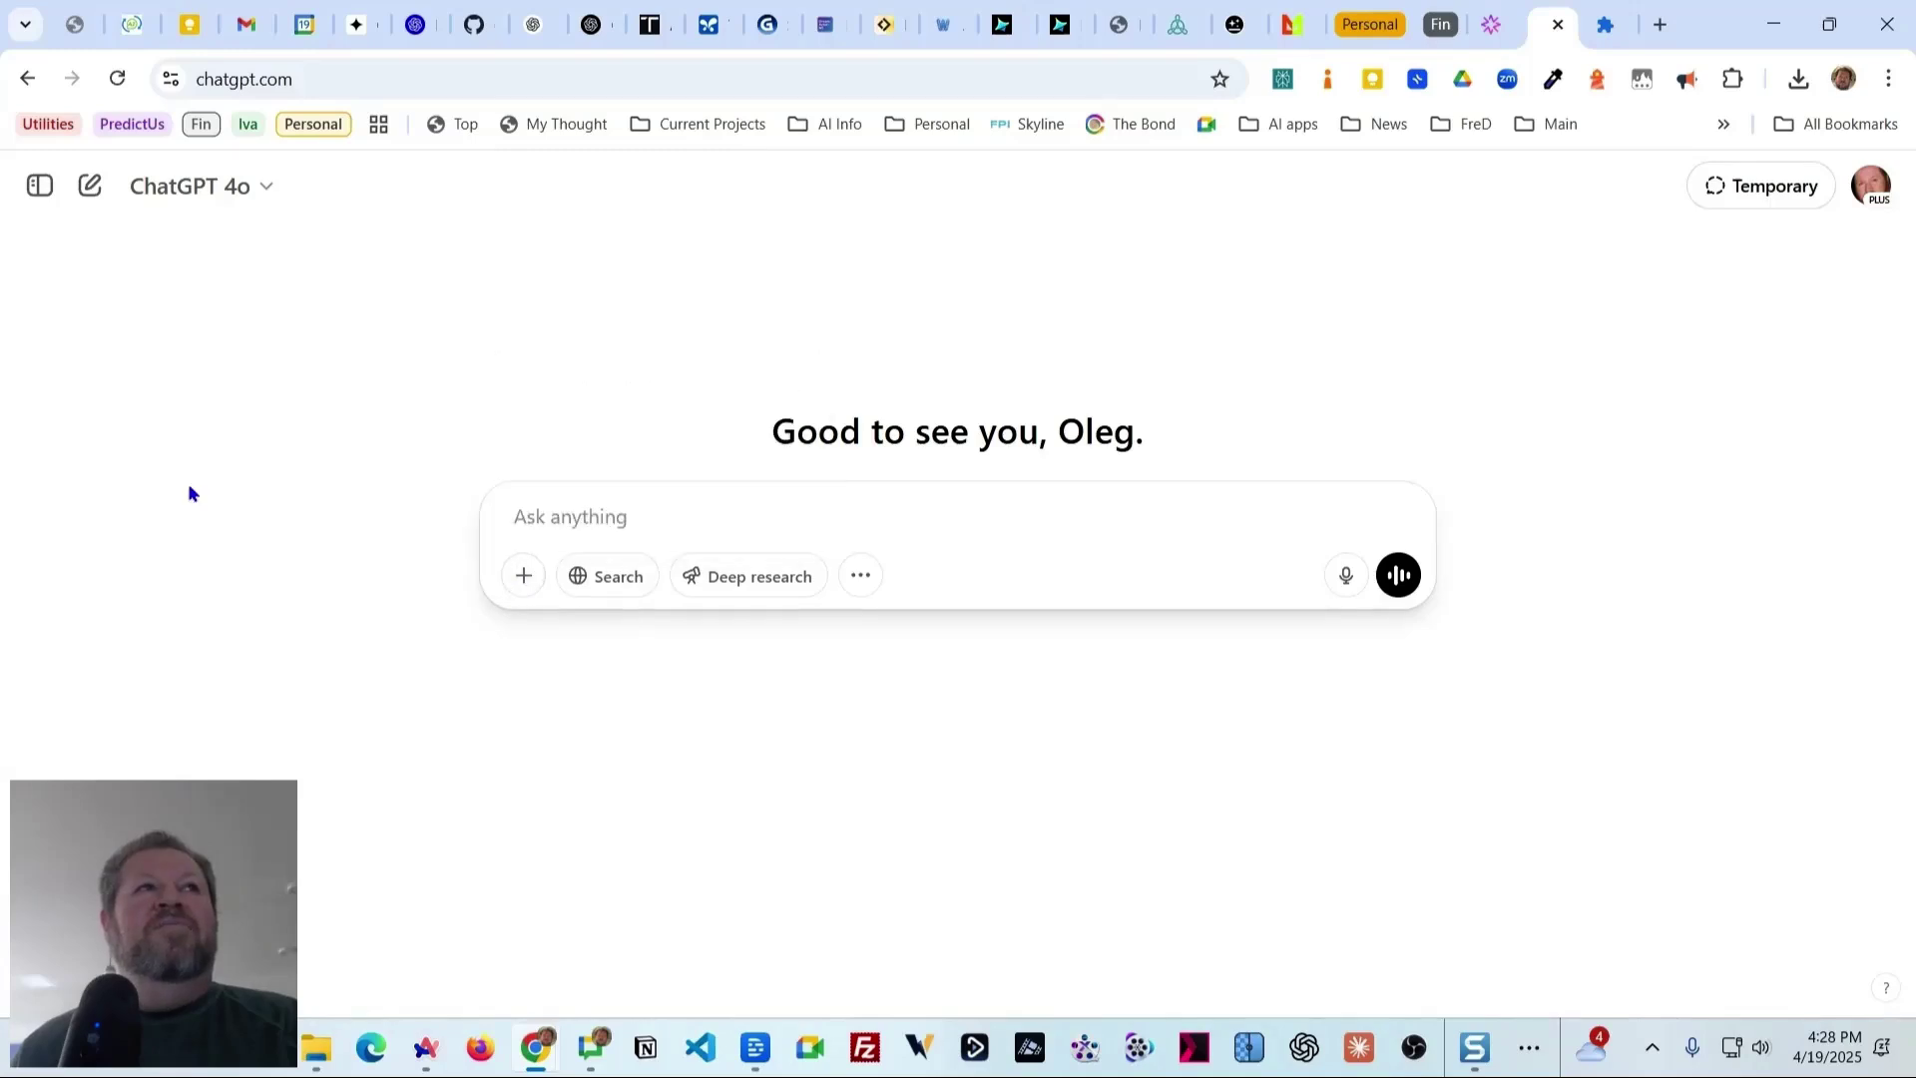
left_click(254, 186)
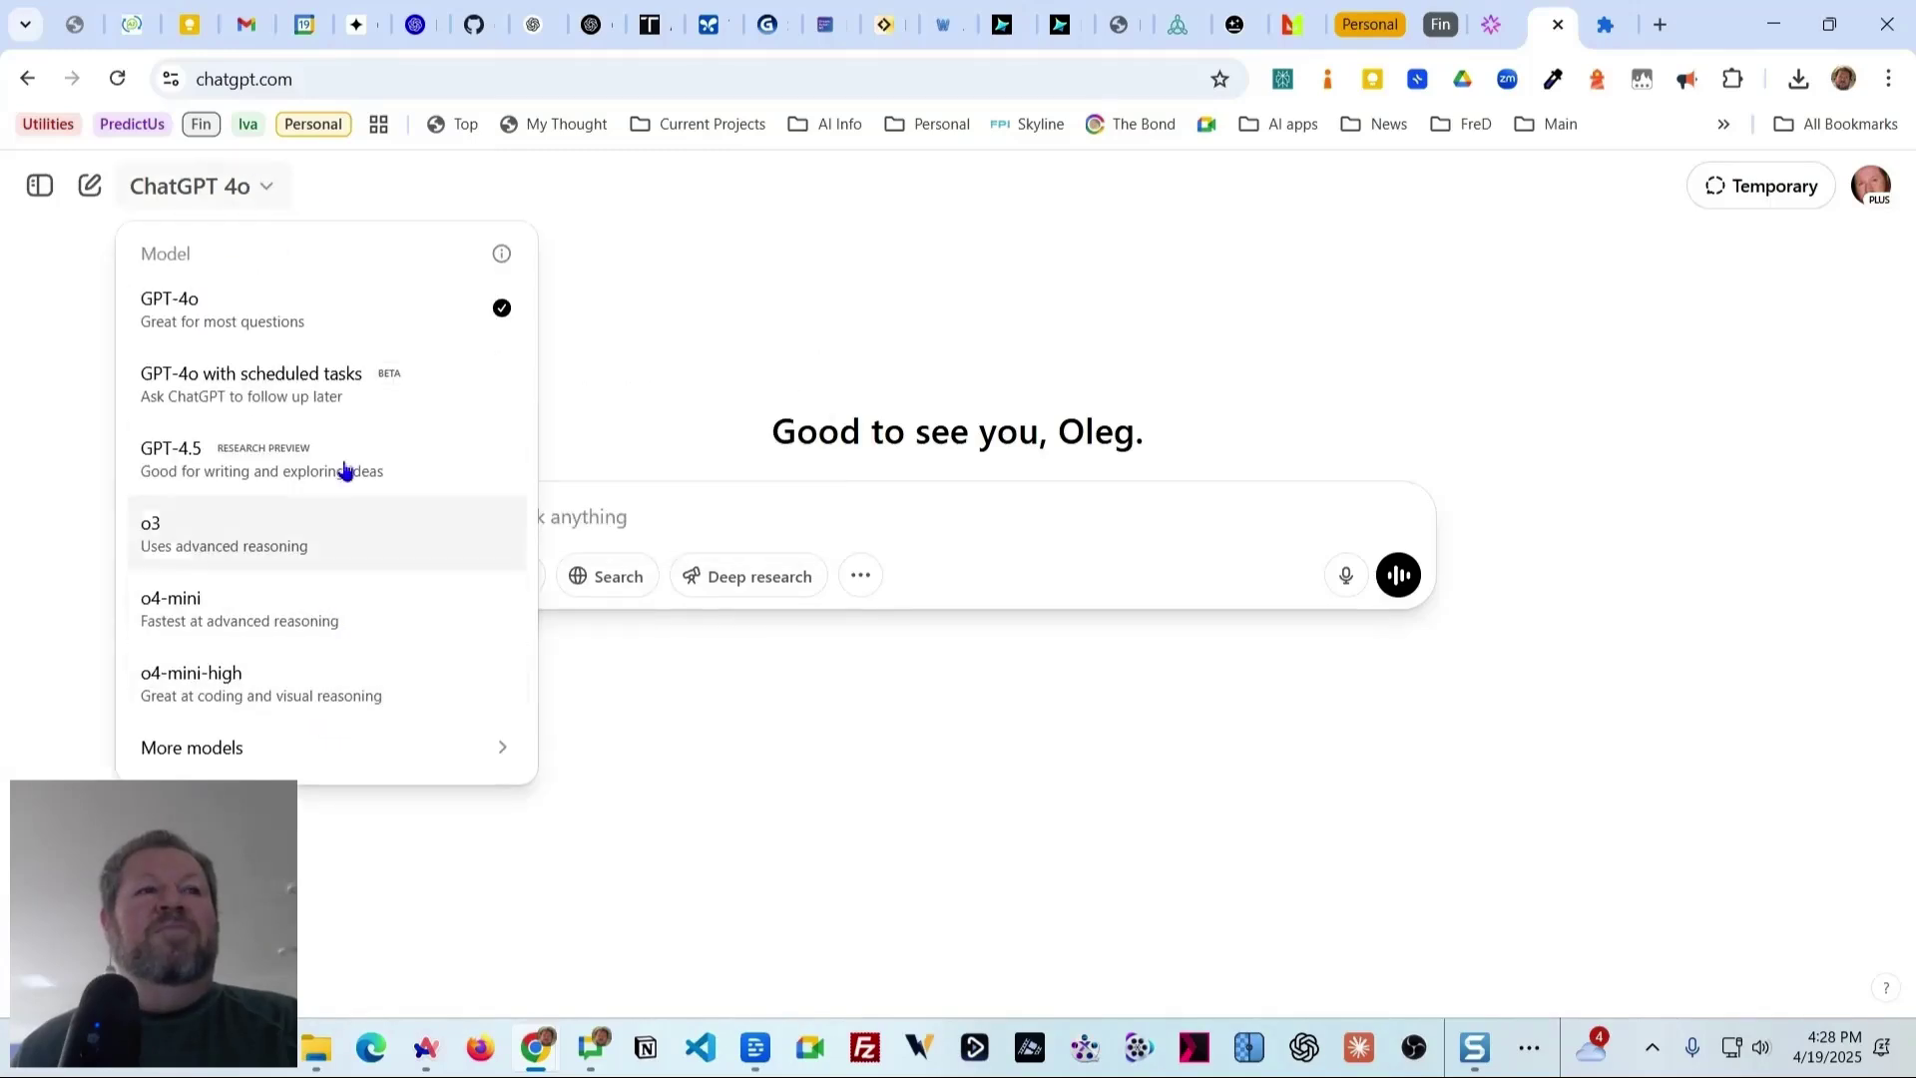
left_click(1770, 326)
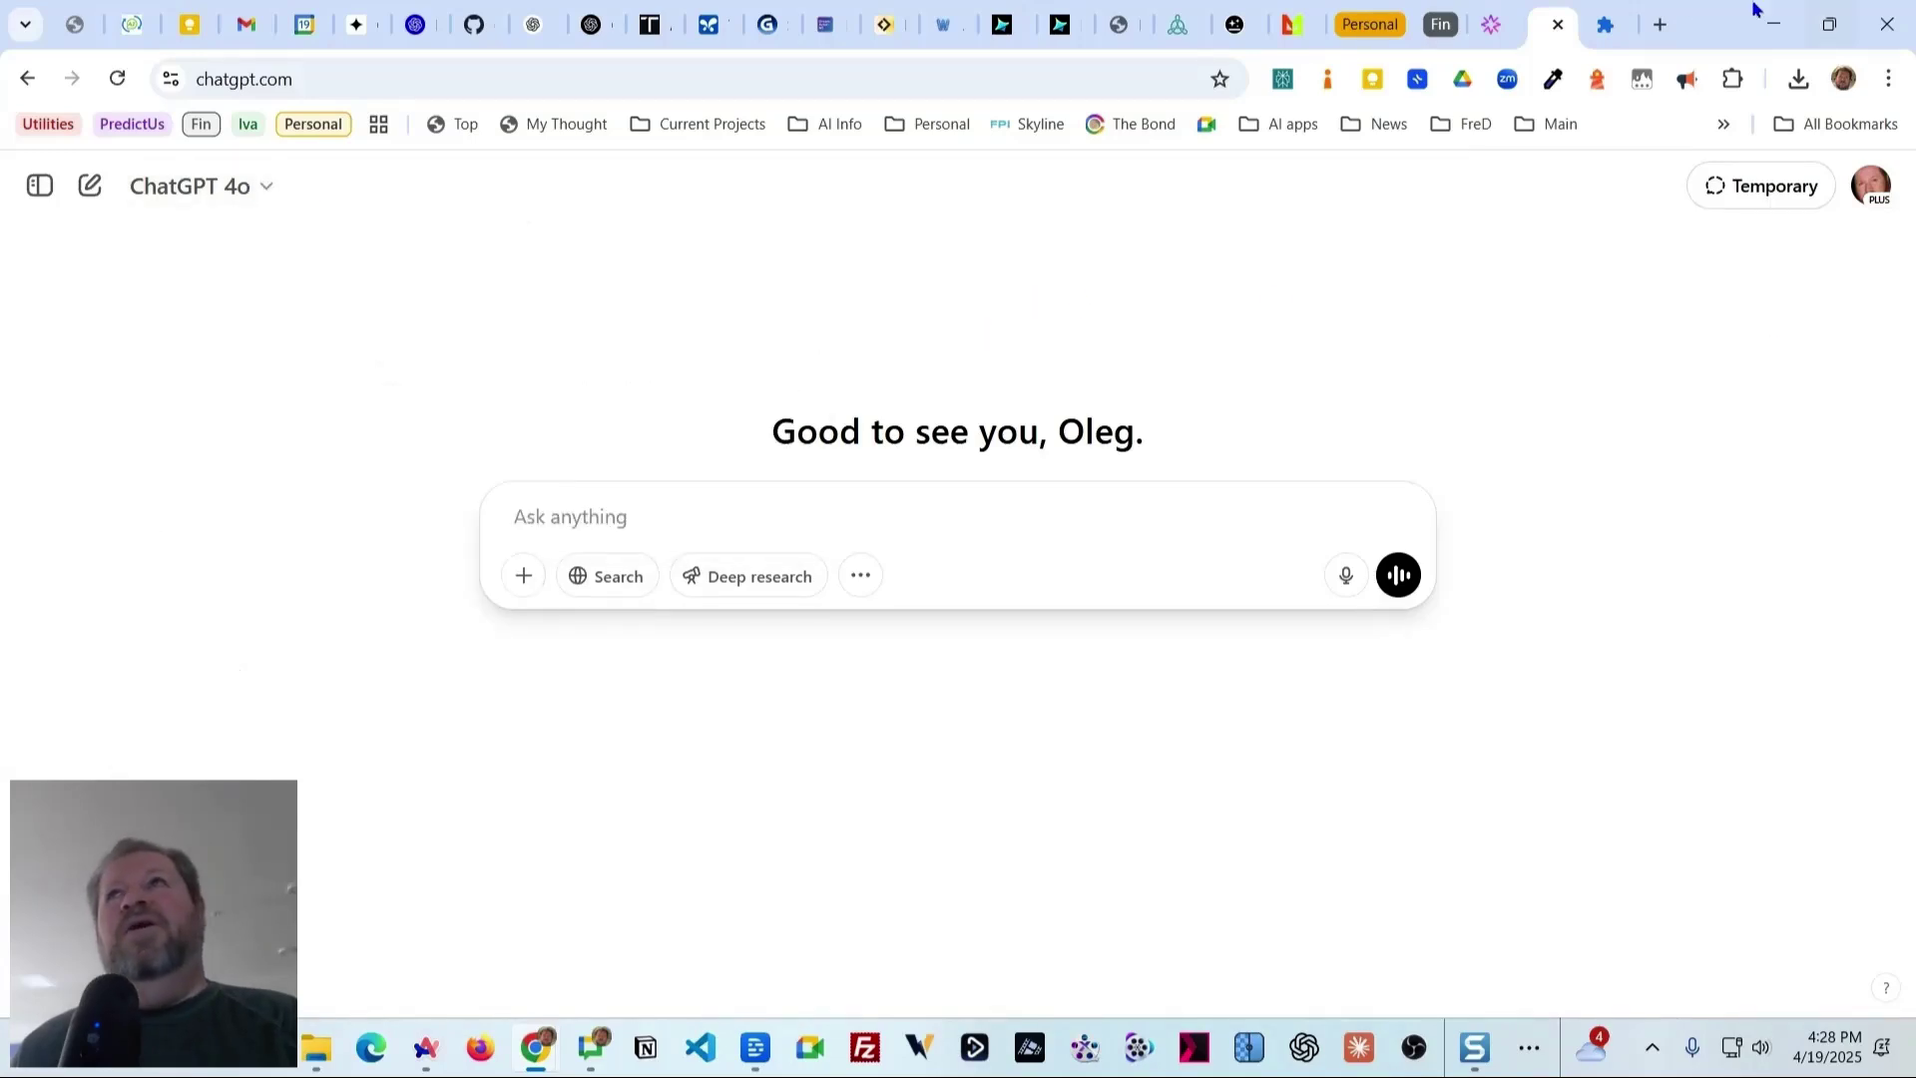
left_click(1604, 24)
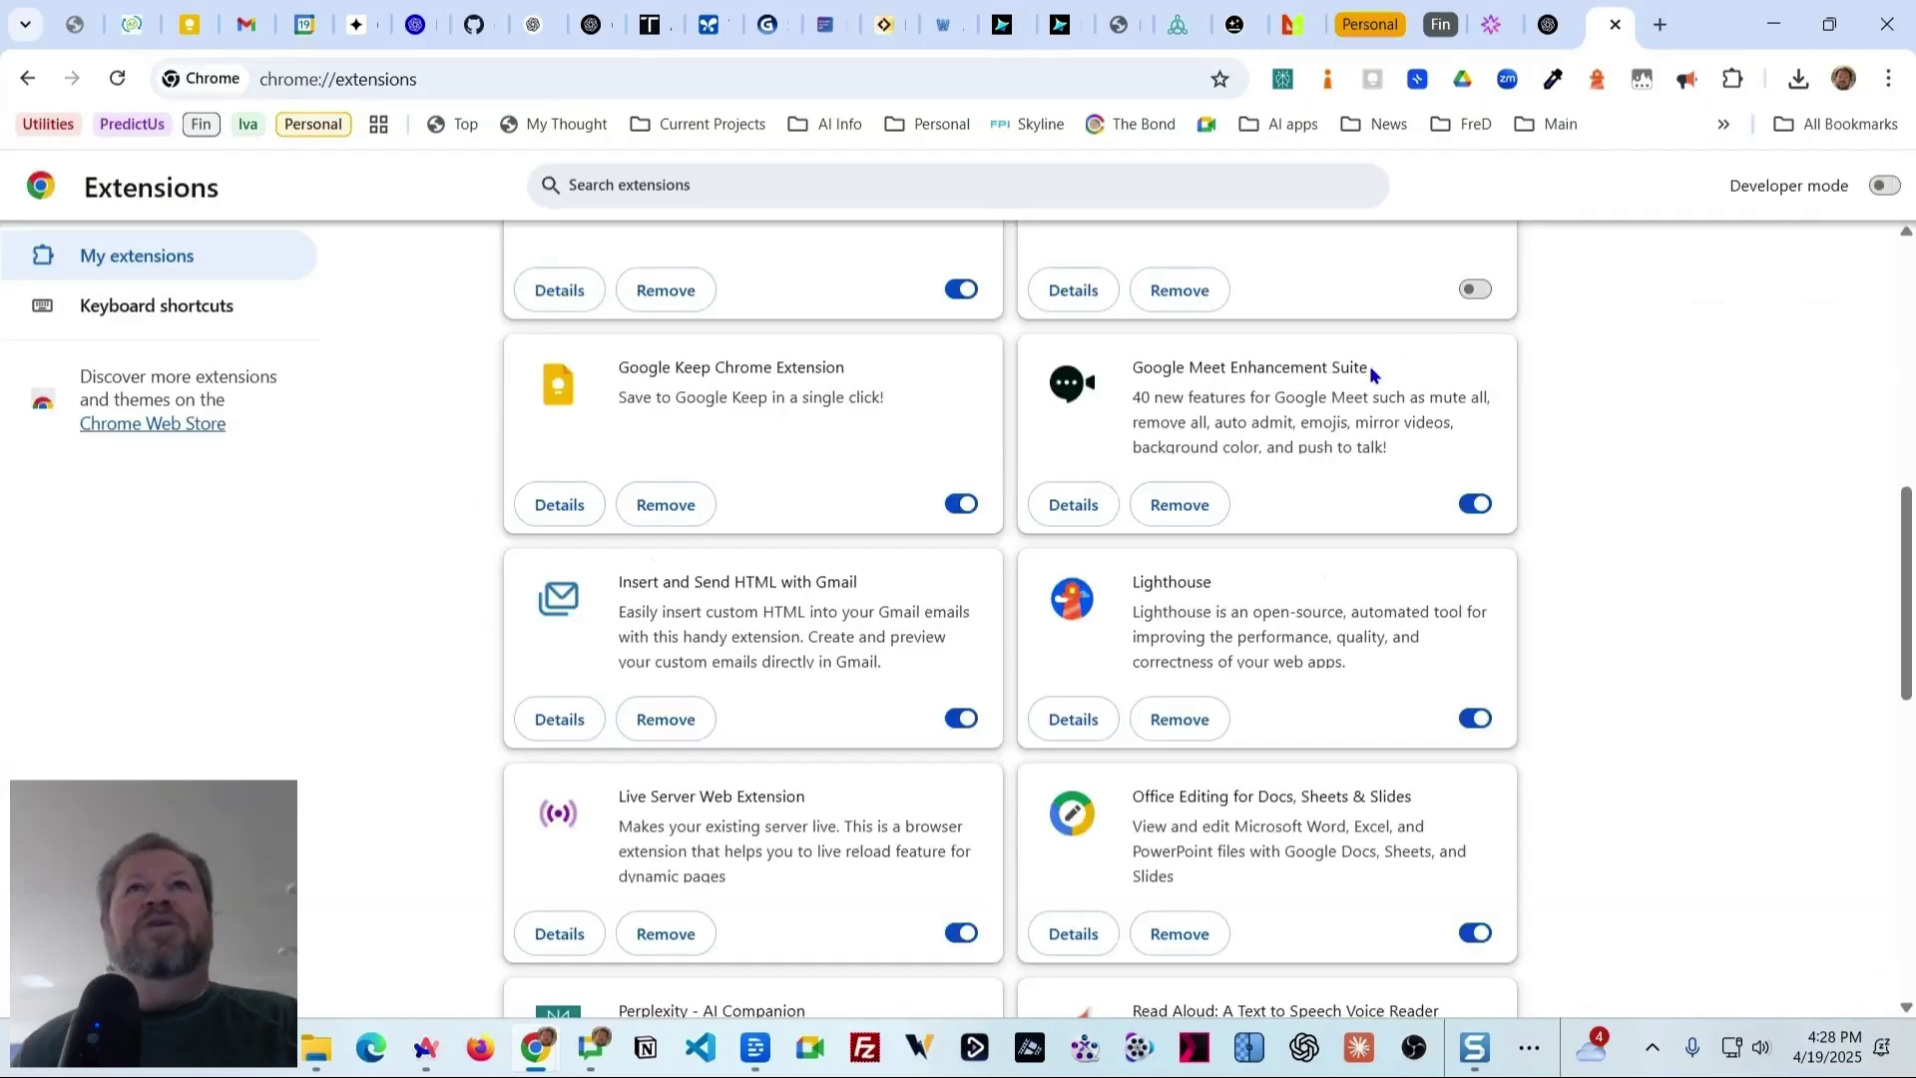
scroll(928, 629, "up", 9)
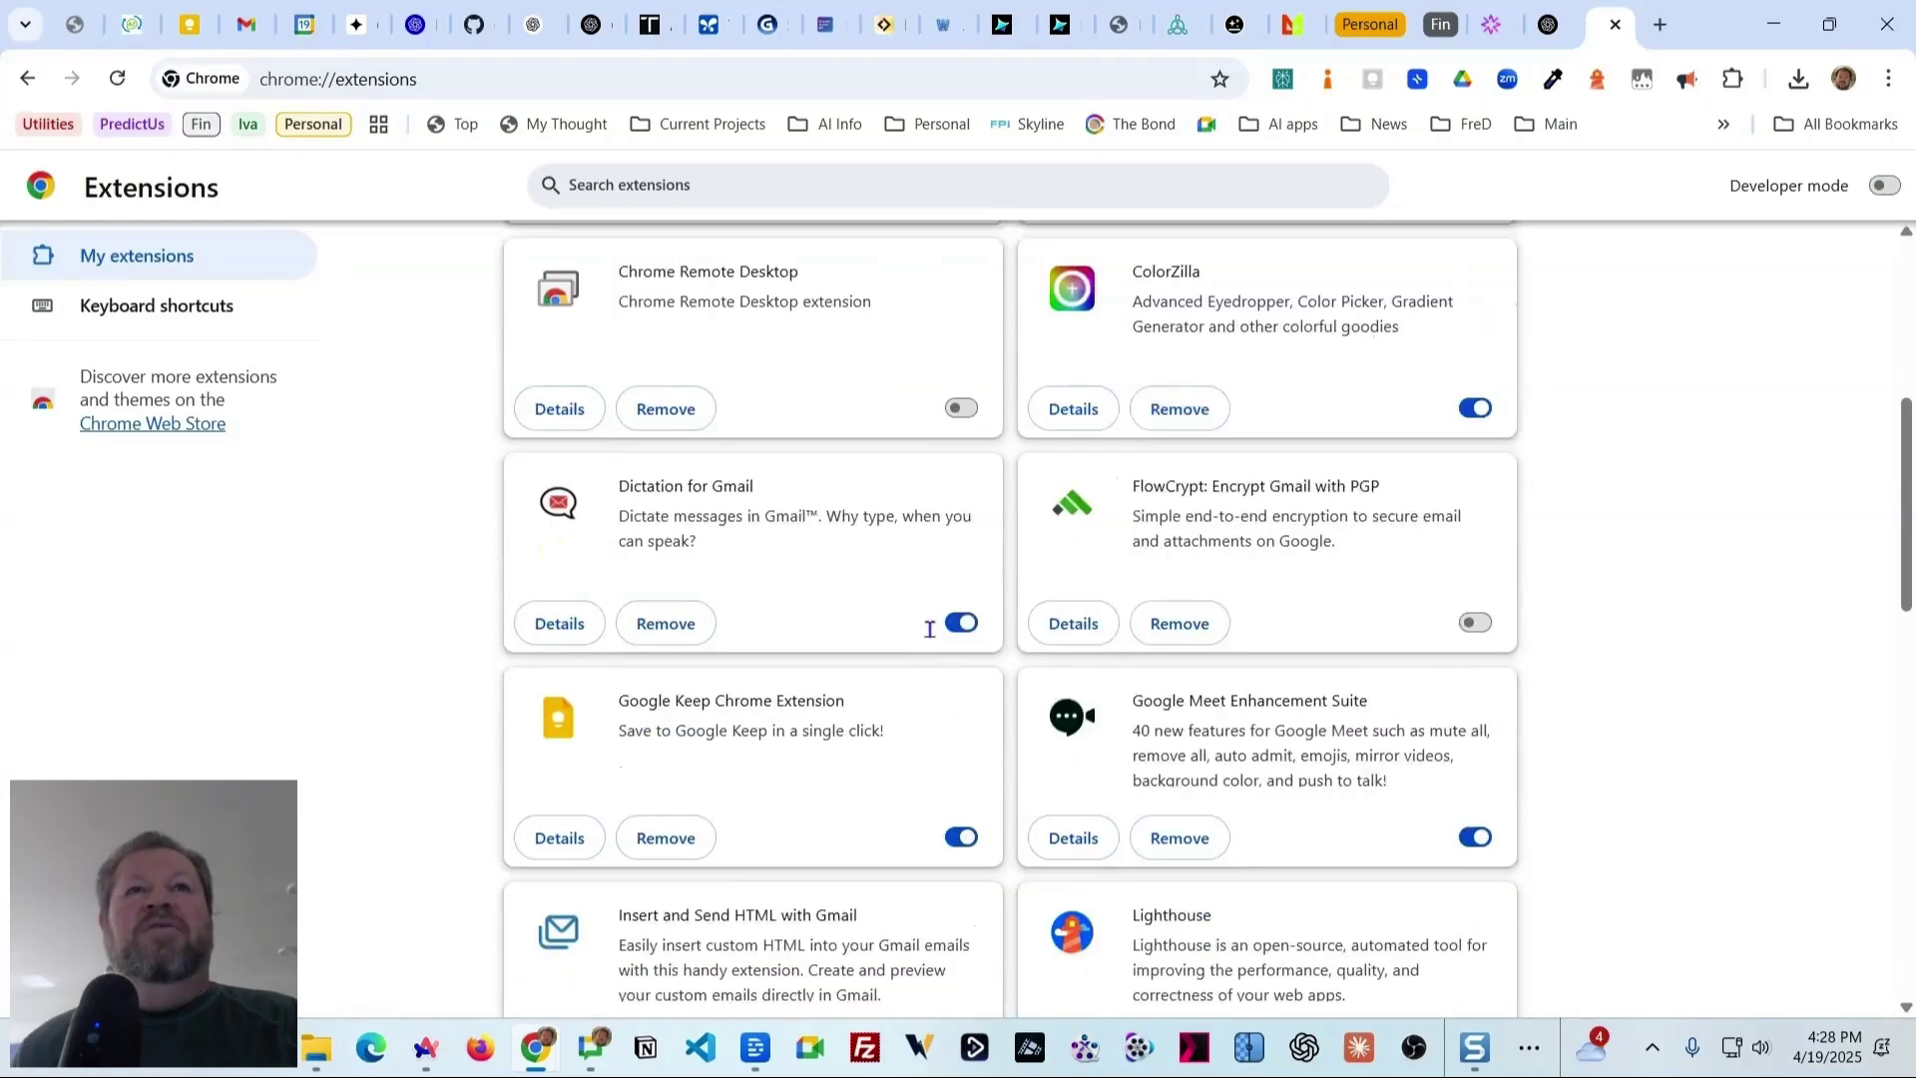